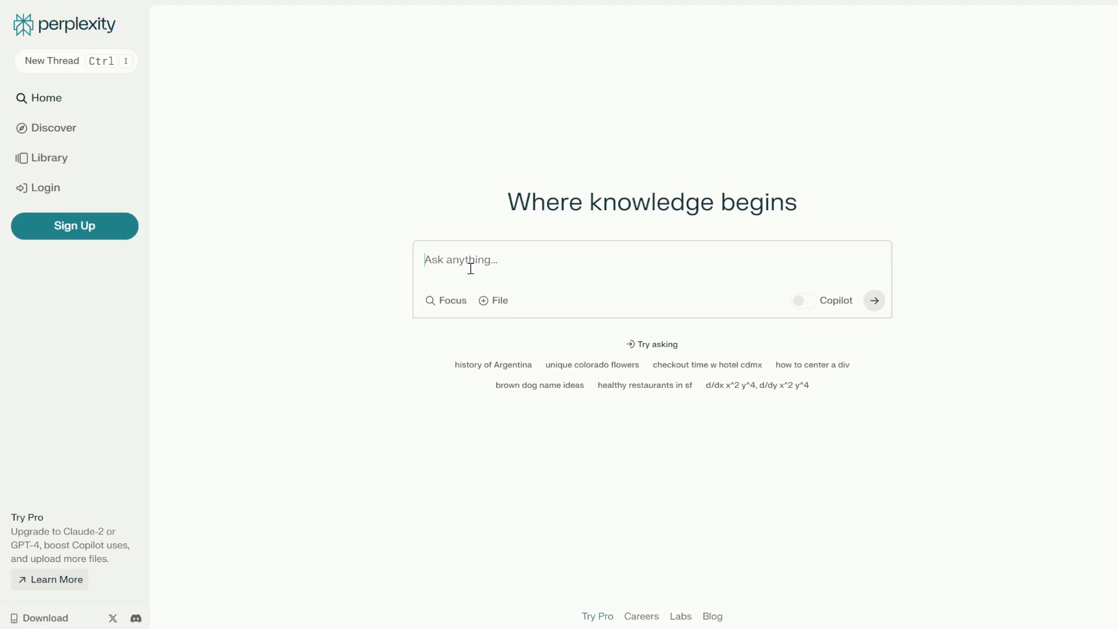
# Ask Perplexity 'solar energy vs. wind energy' and submit the question.
pyautogui.click(470, 268)
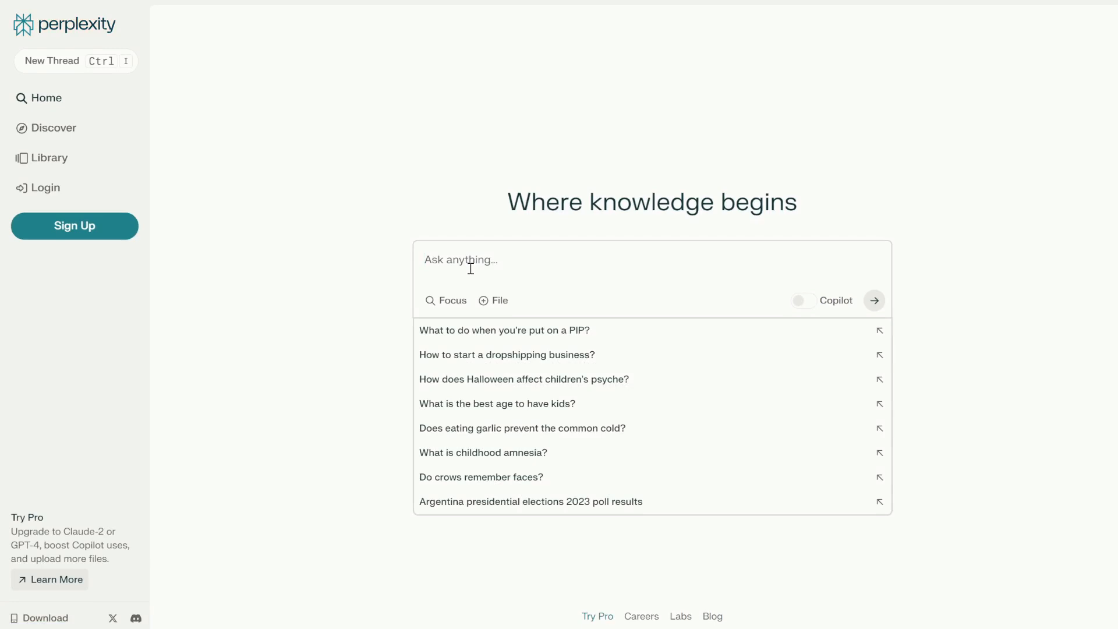
pyautogui.write('solar energy vs. wind energy')
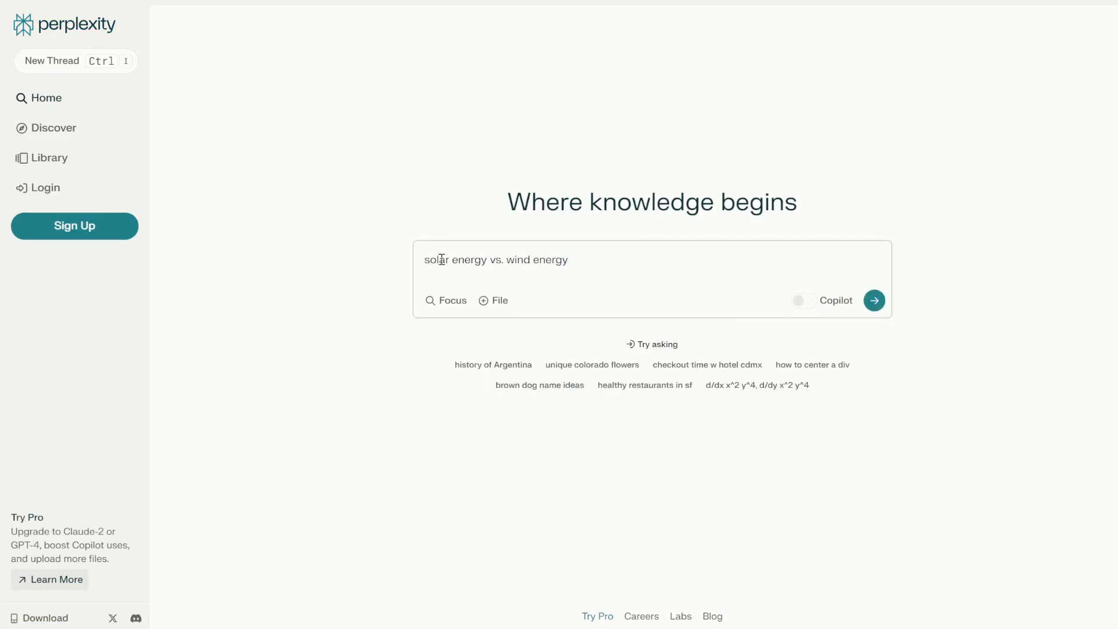
pyautogui.click(874, 300)
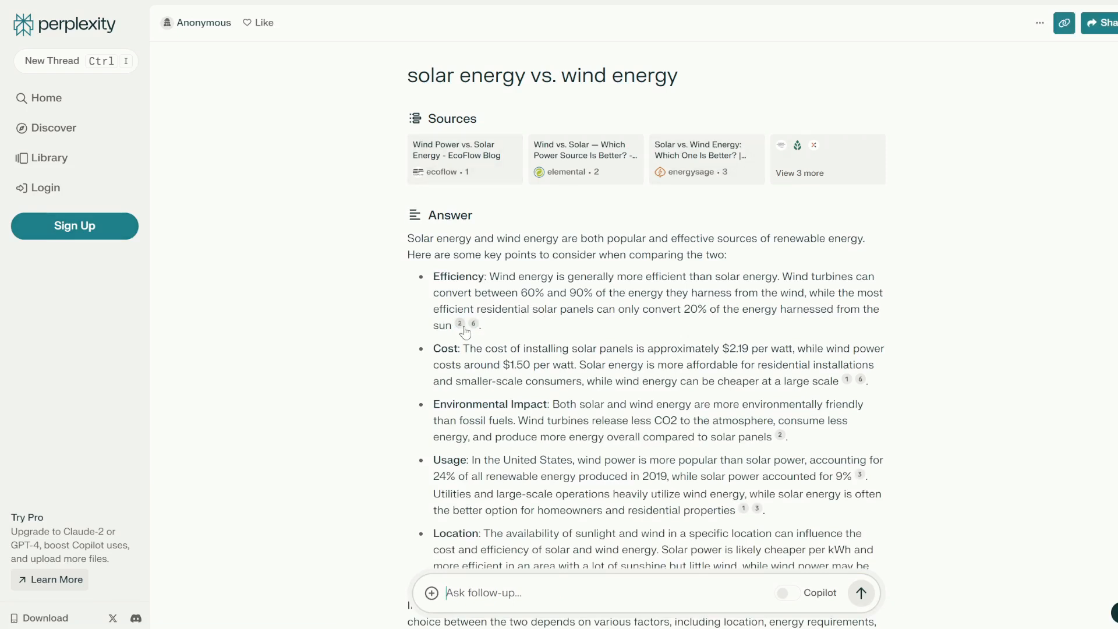
# Review the solar vs. wind answer and open citation 2, the source for the efficiency point.
pyautogui.scroll(-7, 464, 332)
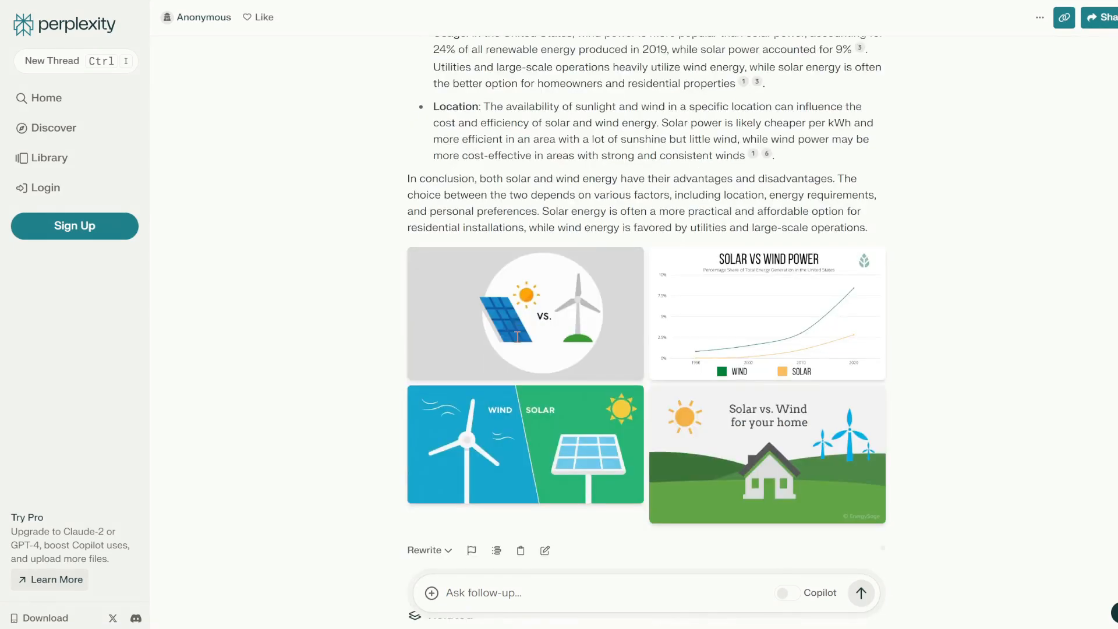
pyautogui.scroll(5, 660, 348)
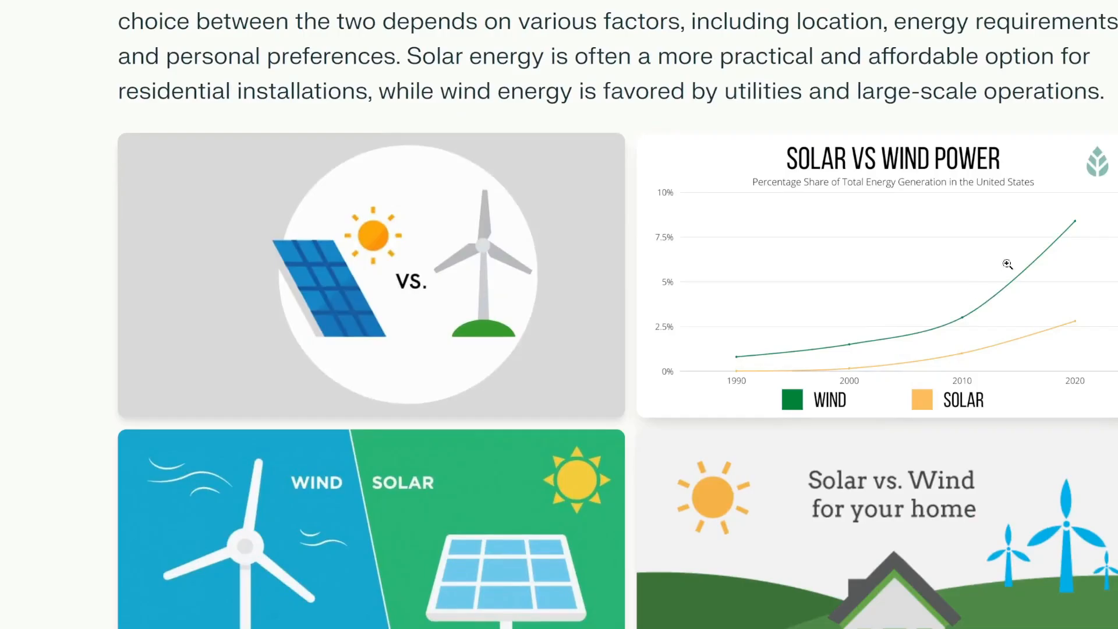
pyautogui.scroll(-2, 844, 318)
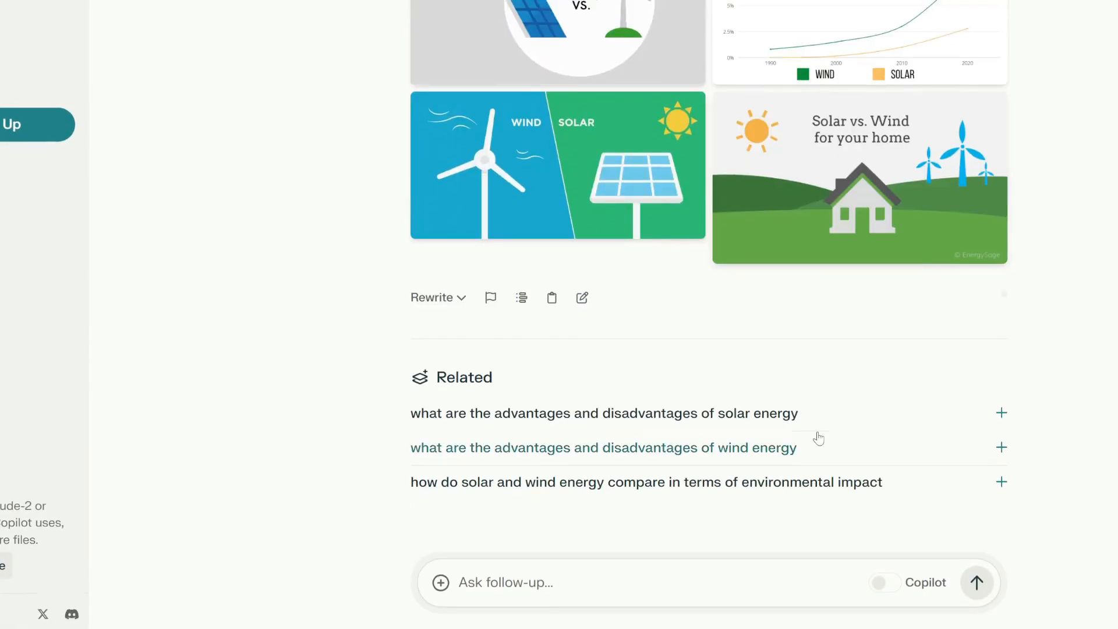
pyautogui.scroll(5, 819, 438)
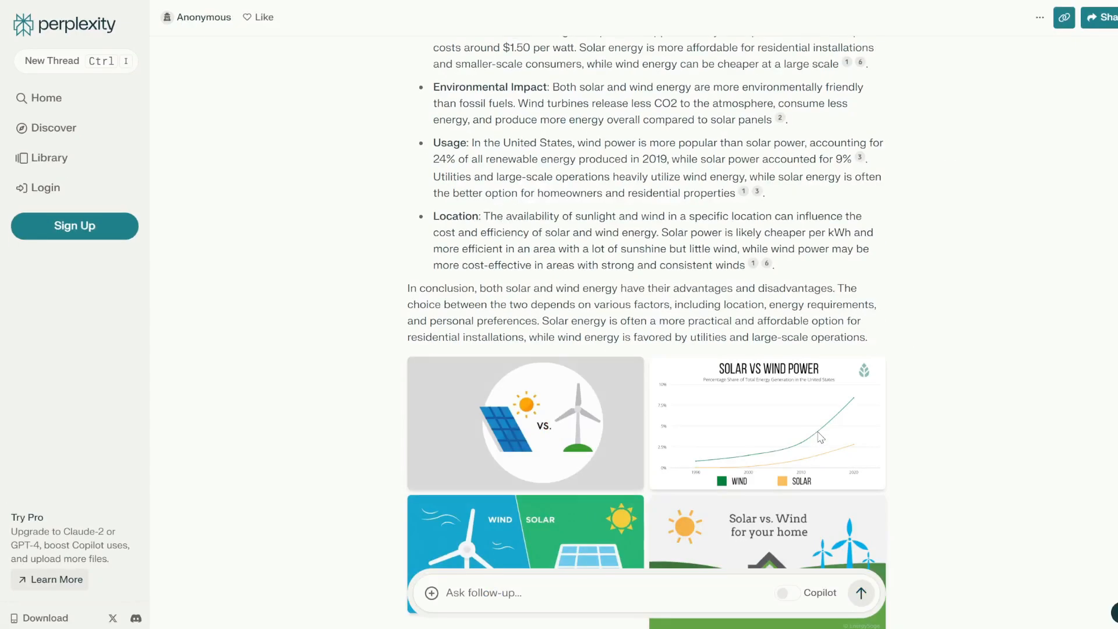
pyautogui.scroll(5, 821, 438)
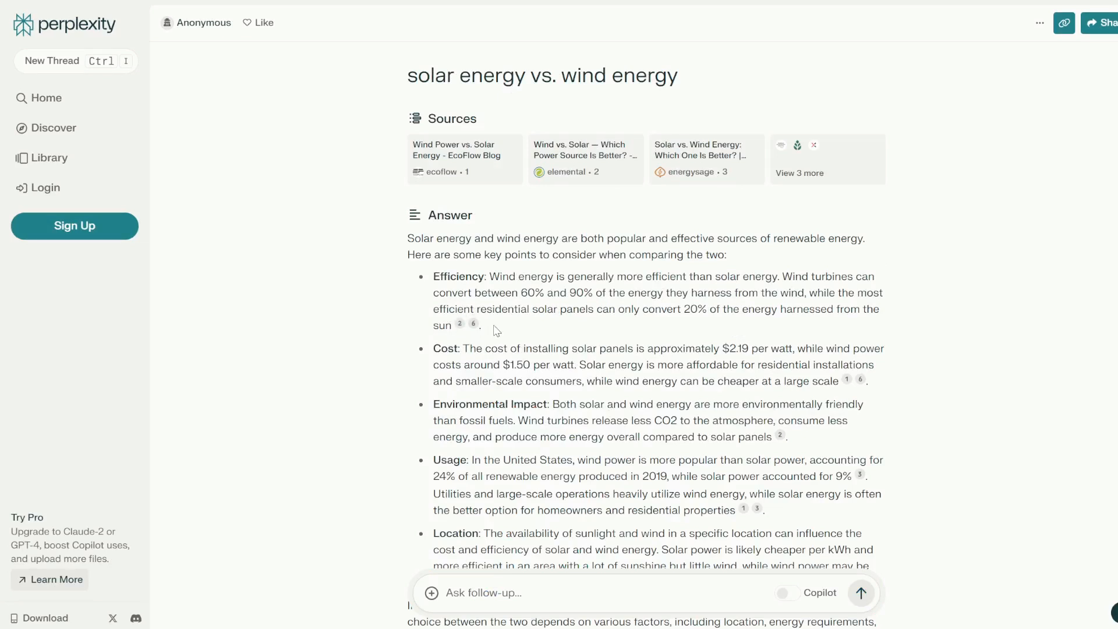
pyautogui.click(463, 329)
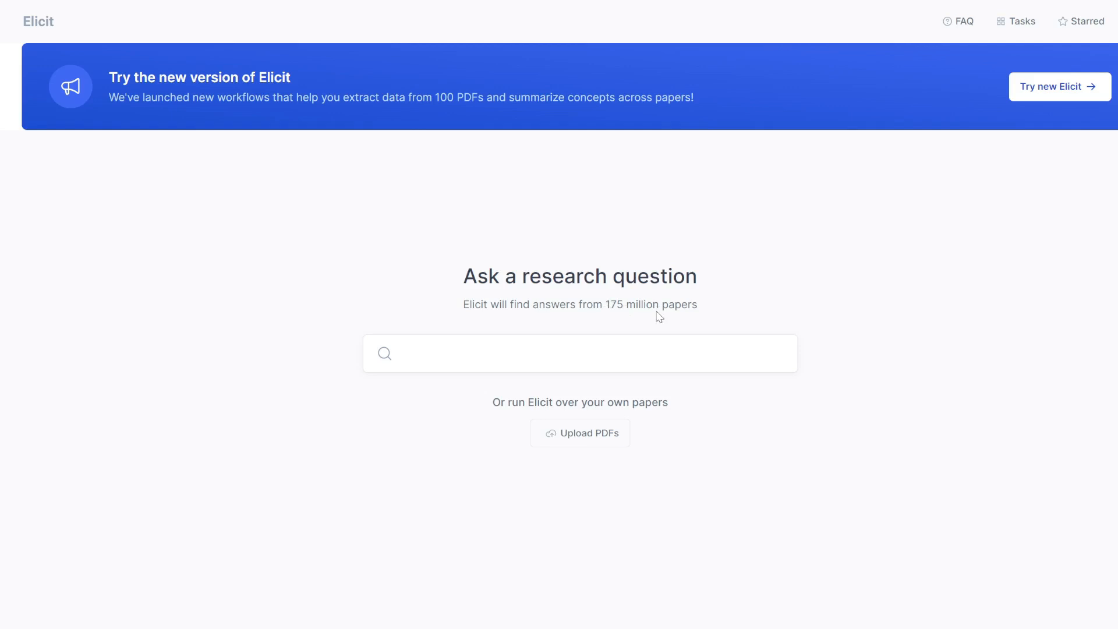
# Search Elicit with the suggested question 'How does iron supplementation affect anemia?'.
pyautogui.click(430, 353)
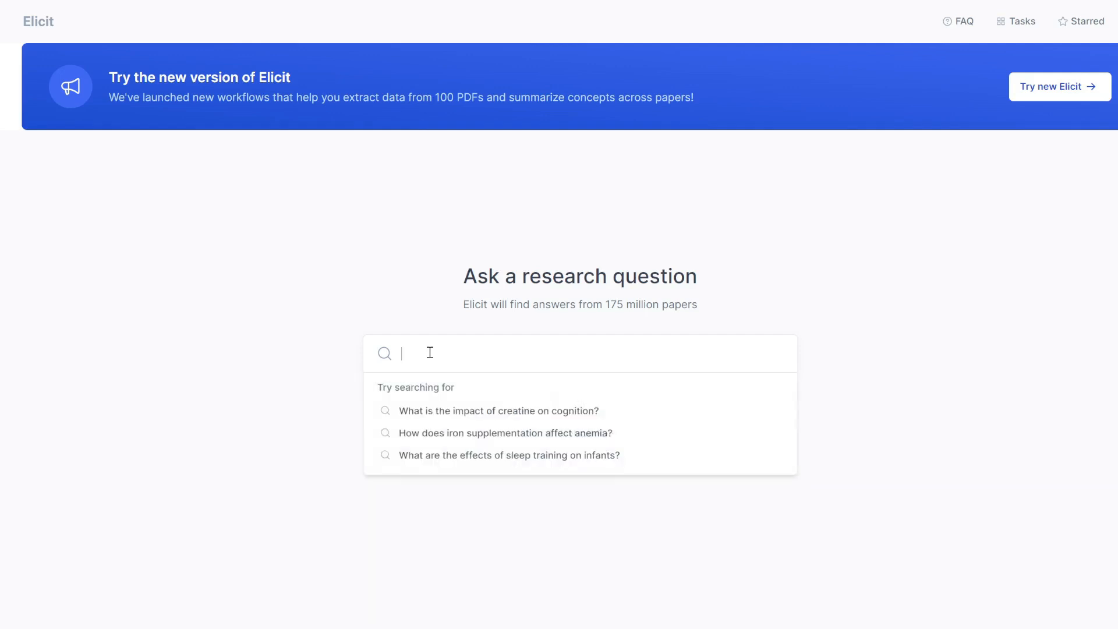
pyautogui.click(456, 437)
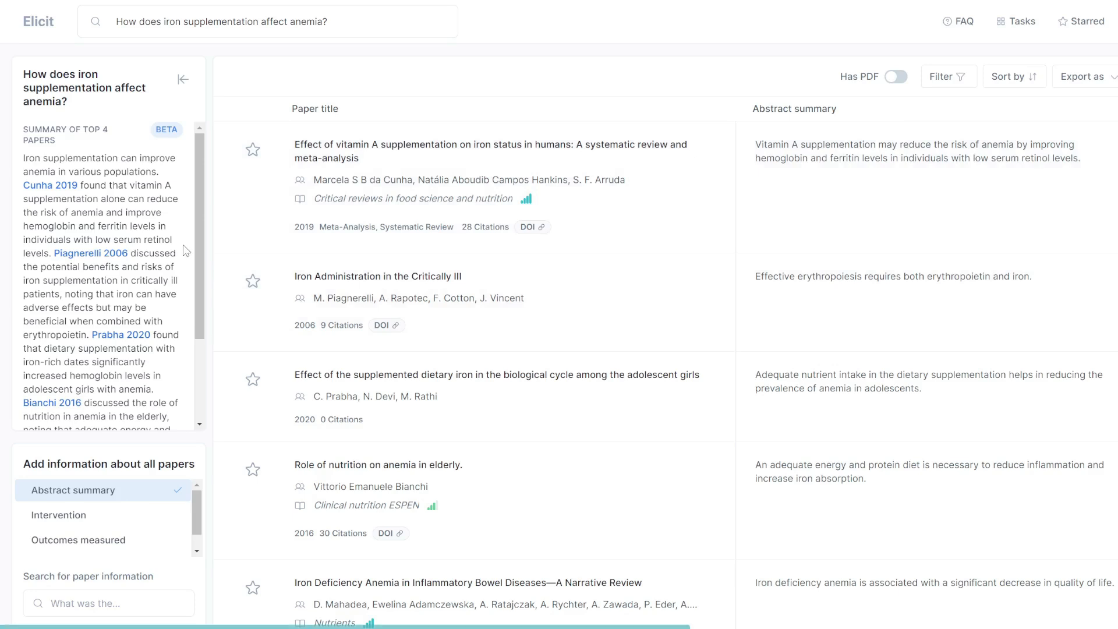
# Add Intervention and Outcomes measured columns to the paper results table.
pyautogui.scroll(-2, 140, 244)
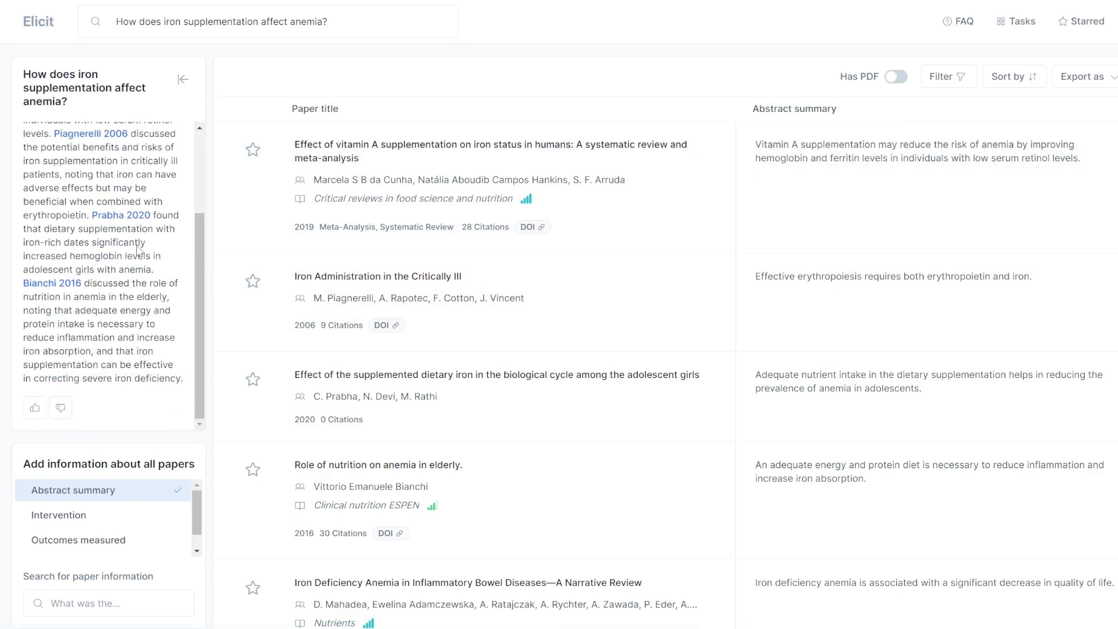
pyautogui.scroll(-1, 138, 245)
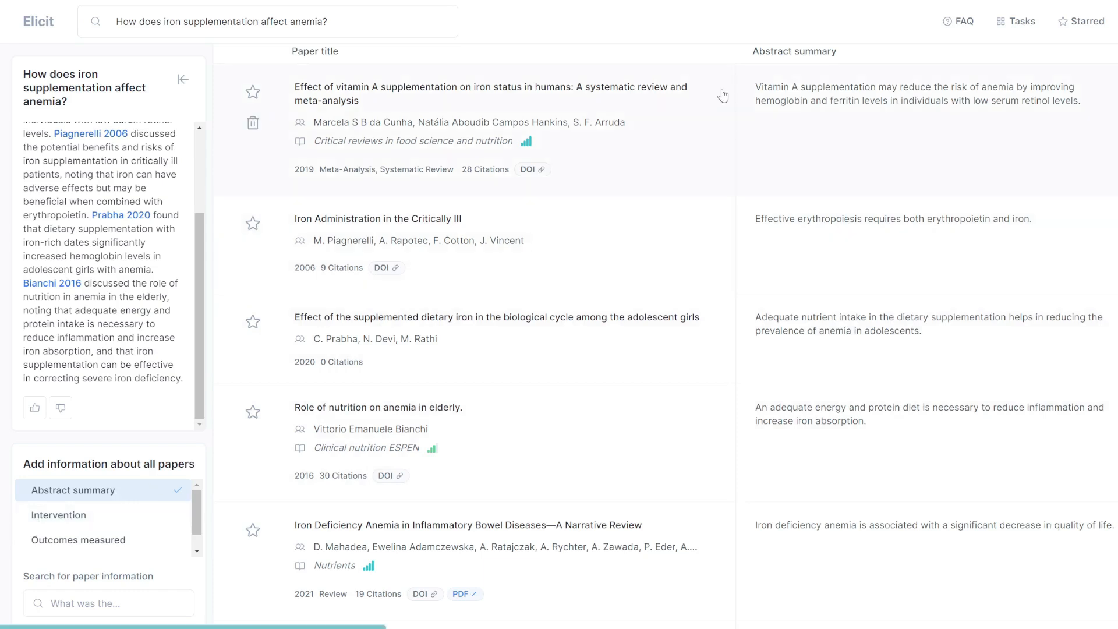
pyautogui.click(68, 524)
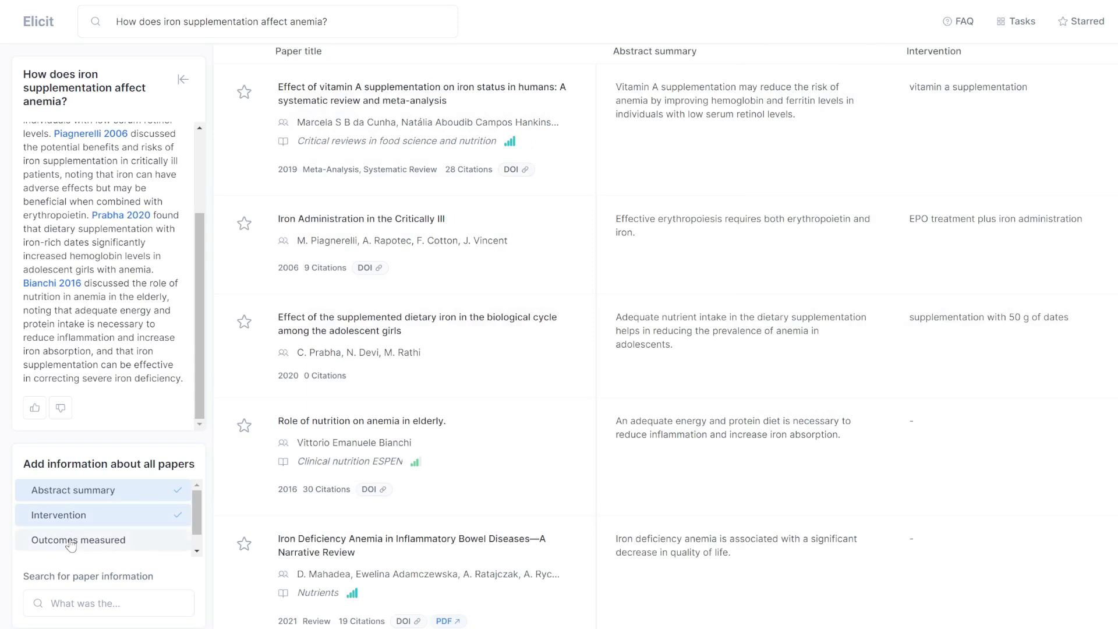
pyautogui.click(71, 542)
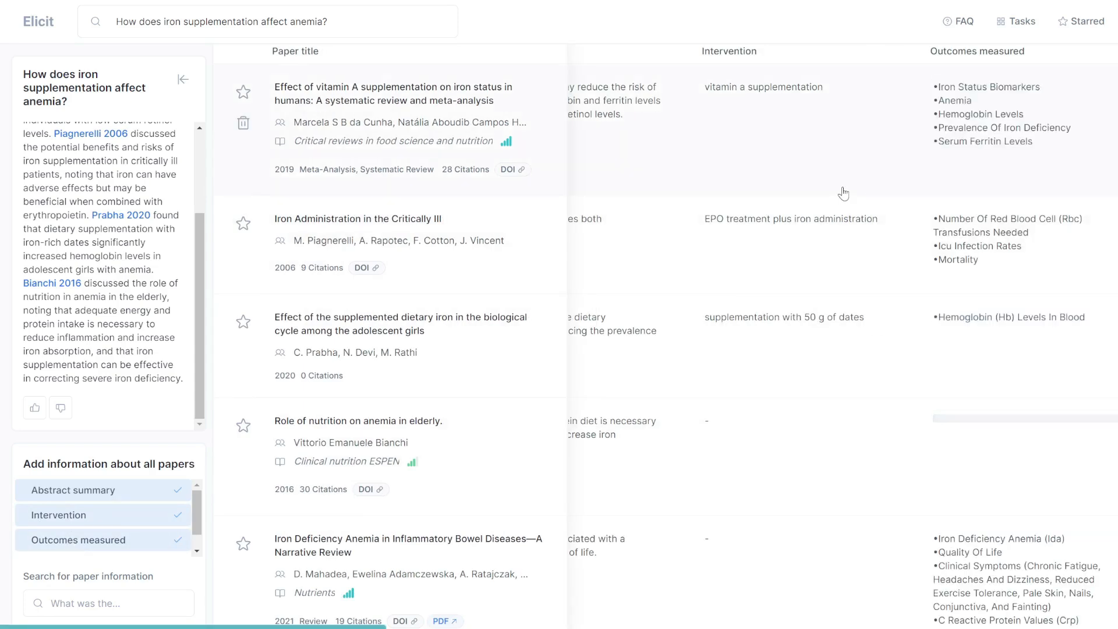
# Look through the Filter options, the Study type choices and the available sort orders.
pyautogui.scroll(1, 843, 193)
pyautogui.scroll(-6, 845, 190)
pyautogui.scroll(6, 845, 189)
pyautogui.click(945, 79)
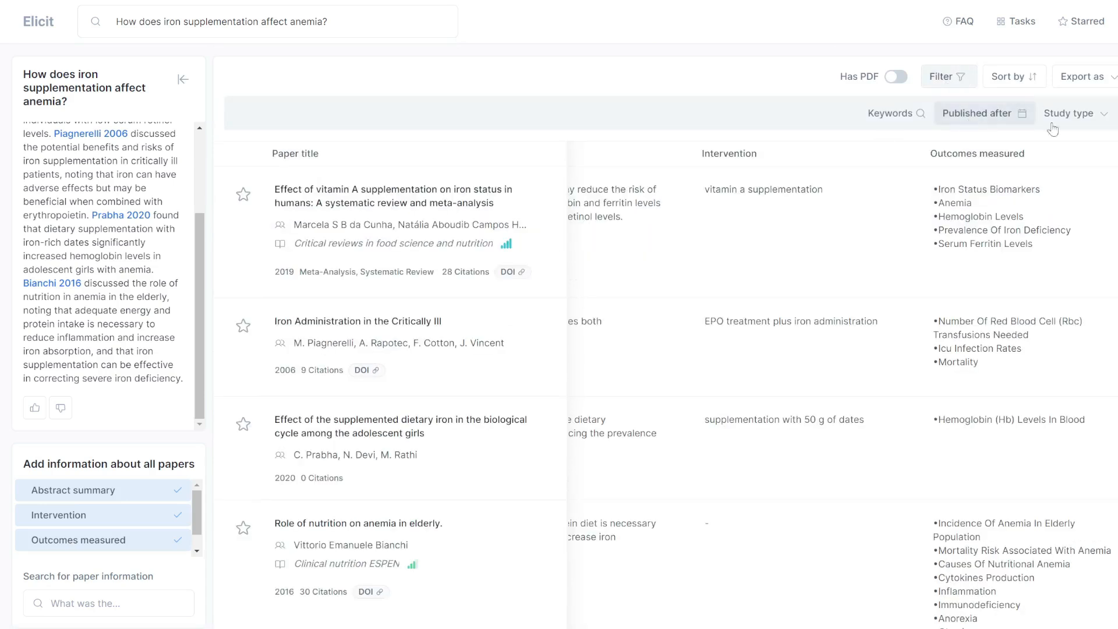
pyautogui.click(1092, 119)
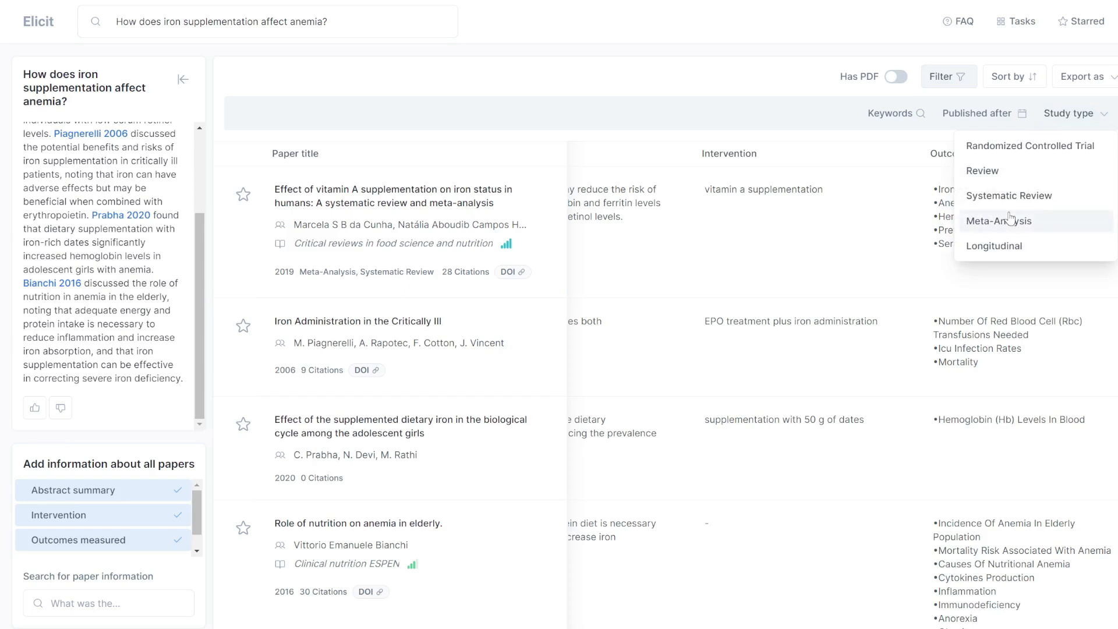
pyautogui.click(1023, 81)
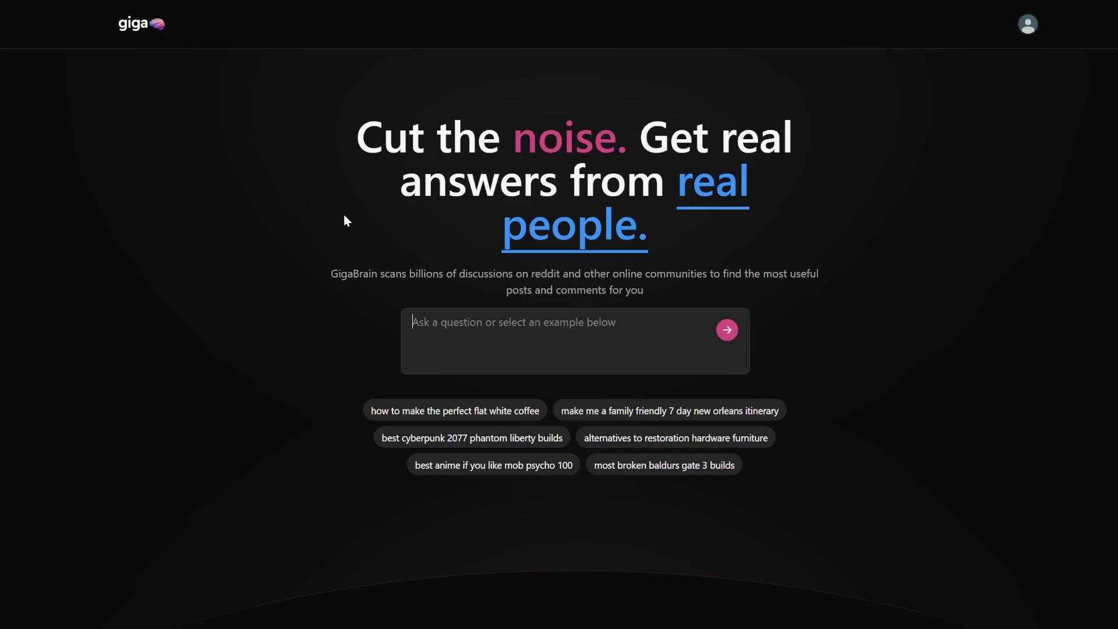
# Ask GigaBrain 'what are the maintenance costs of a tesla model 3' and submit it.
pyautogui.click(140, 23)
pyautogui.click(413, 416)
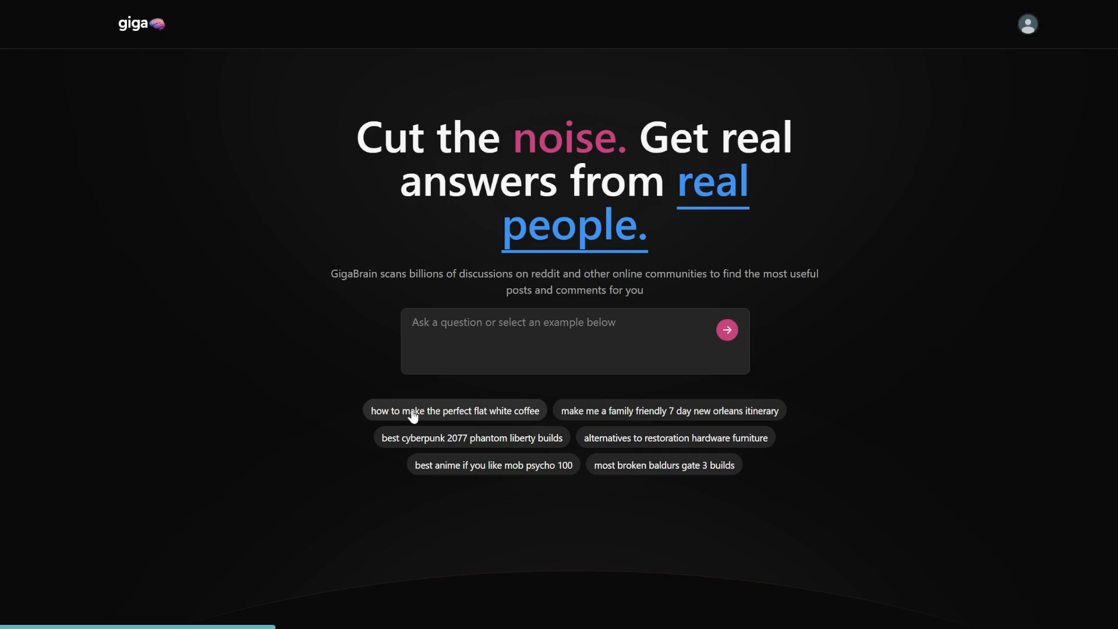
pyautogui.click(445, 324)
pyautogui.write('what are the maintenance costs of a tesla model 3')
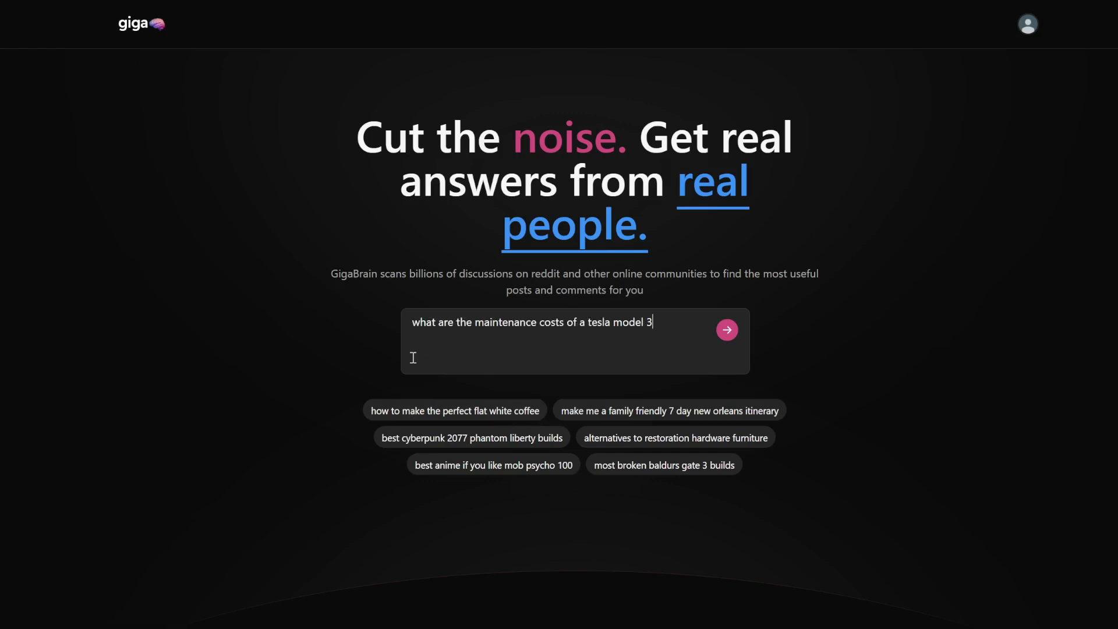
pyautogui.click(727, 329)
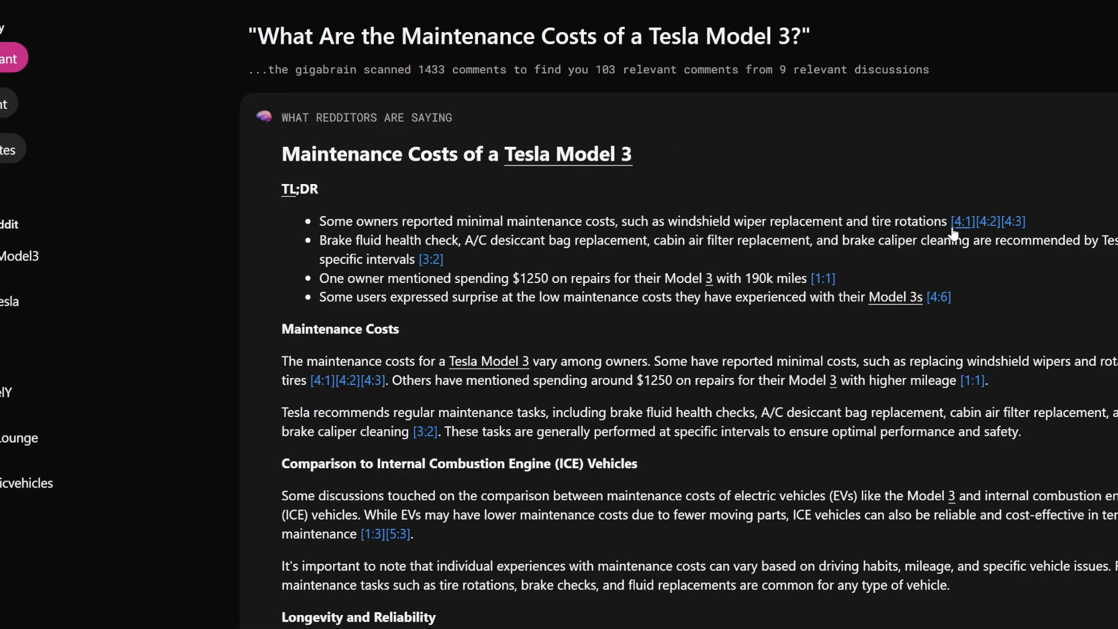
# Follow citation [4:2] to its Reddit comment and open the original thread.
pyautogui.click(986, 221)
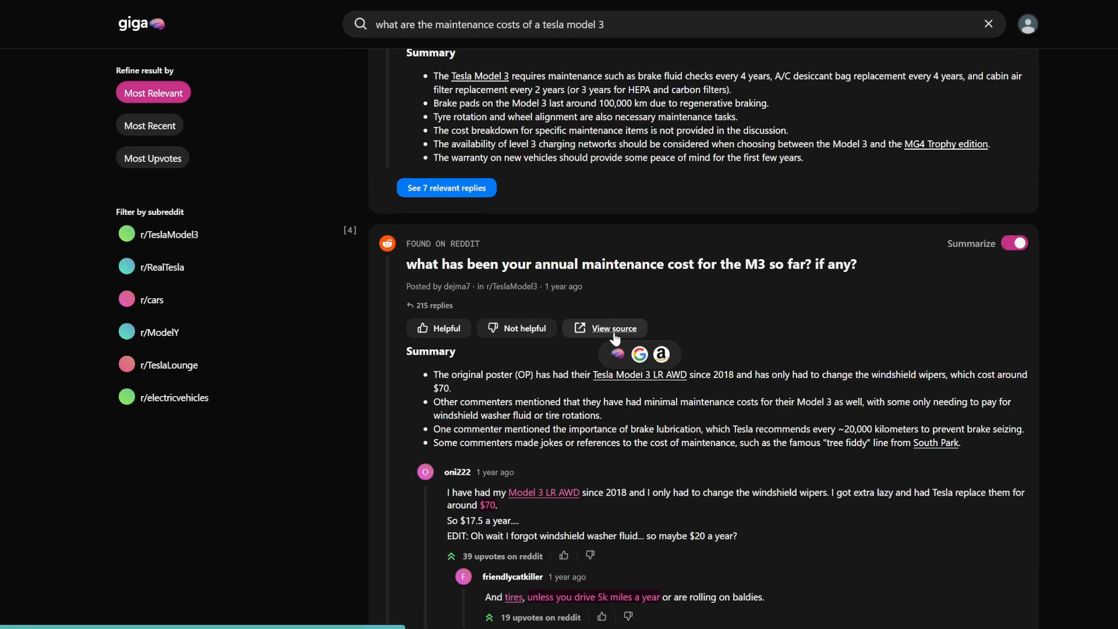
pyautogui.click(613, 333)
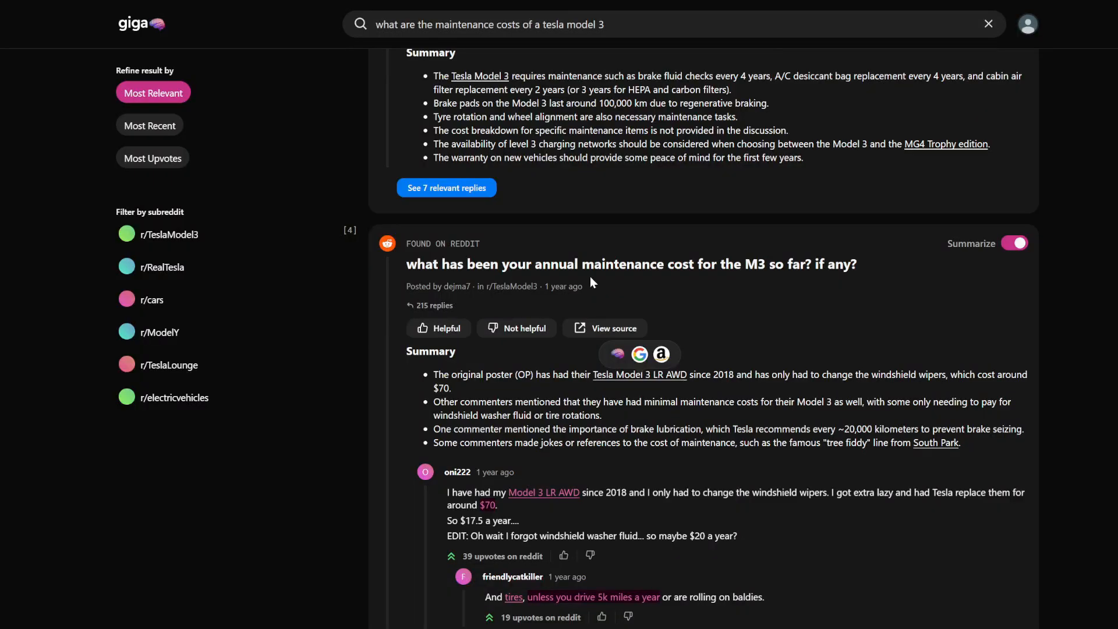
pyautogui.scroll(10, 589, 276)
pyautogui.scroll(8, 590, 277)
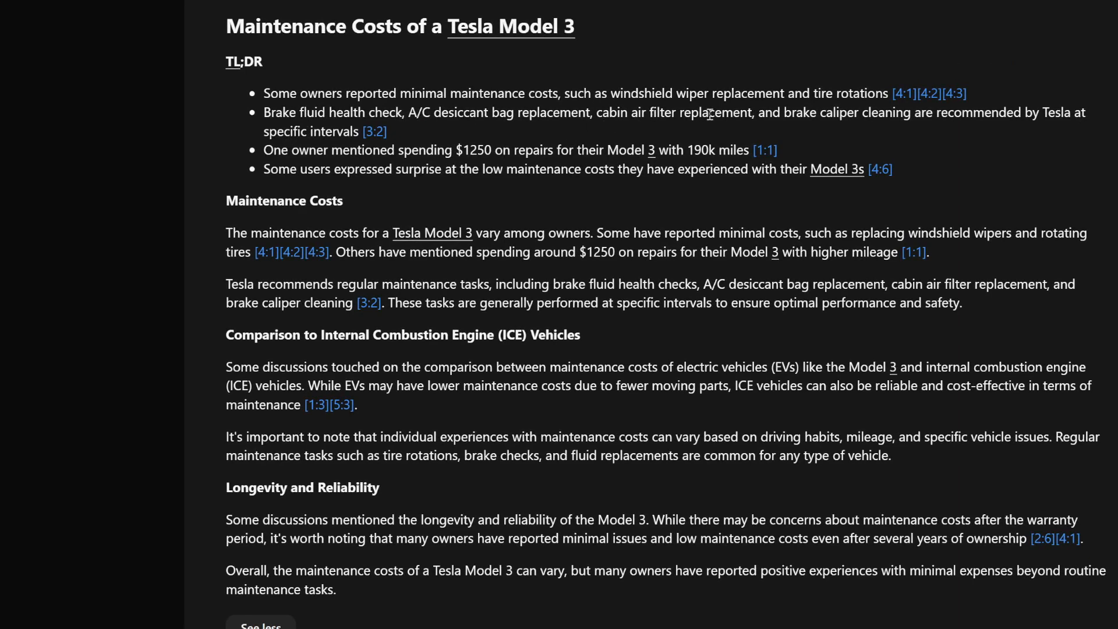
# Highlight the $1250 spending and 190k mileage figures in the TL;DR summary.
pyautogui.moveTo(388, 150); pyautogui.dragTo(496, 144)
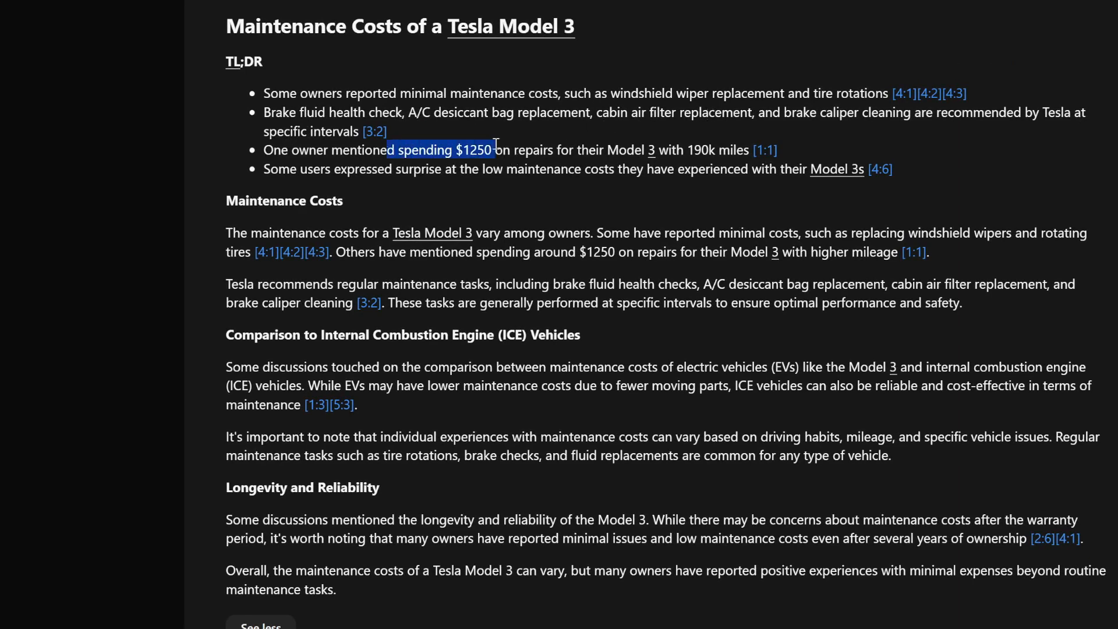
pyautogui.click(495, 144)
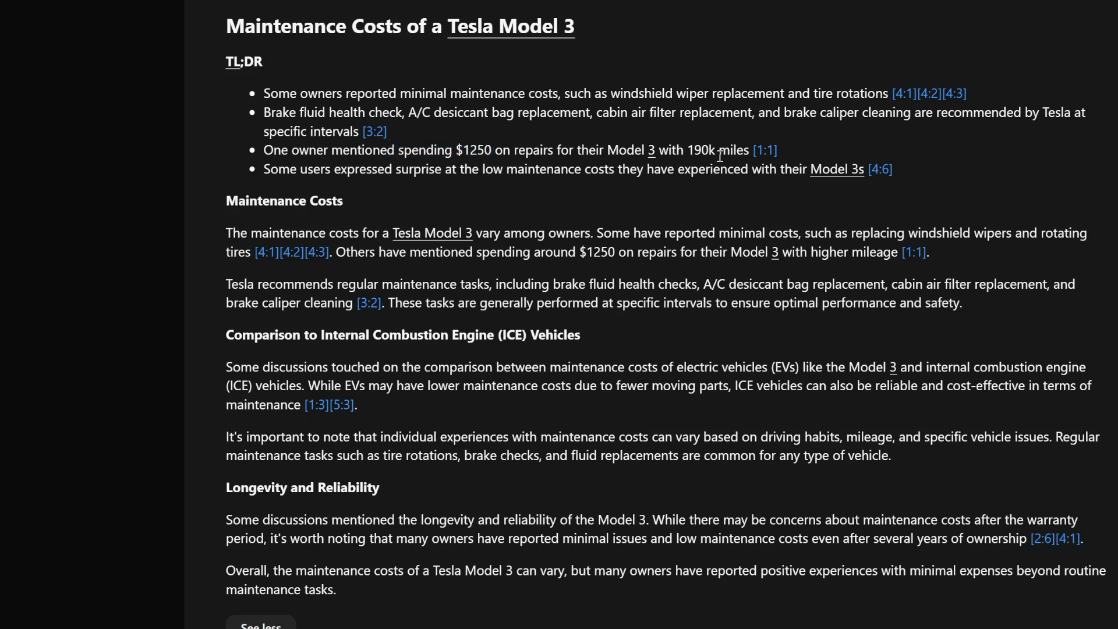
pyautogui.doubleClick(696, 150)
pyautogui.click(645, 284)
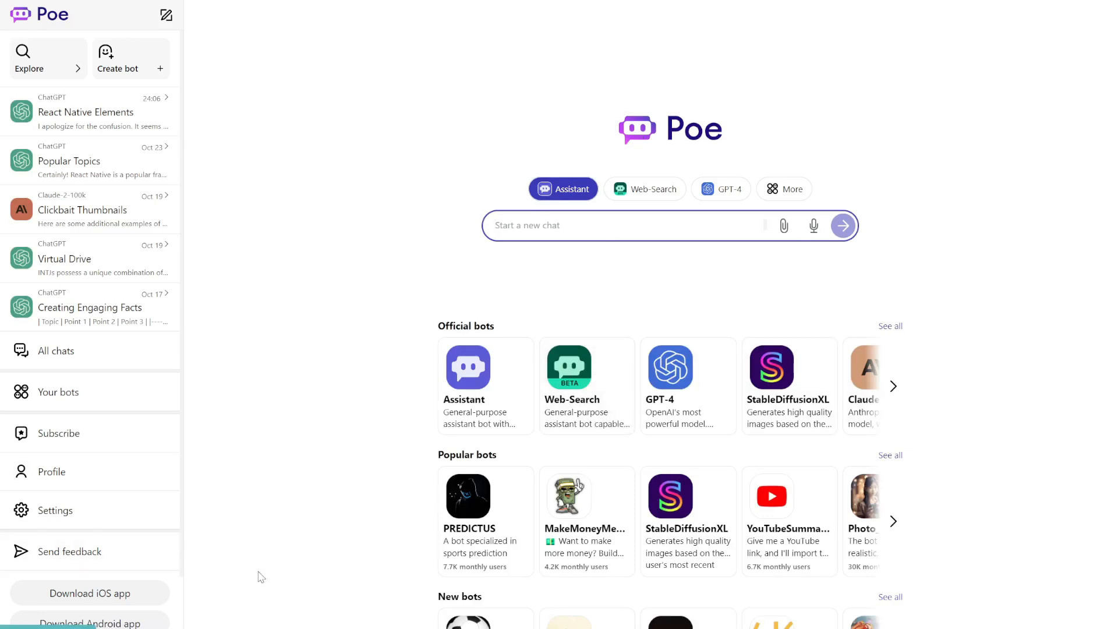
# Browse the full list of Poe's official bots.
pyautogui.click(899, 327)
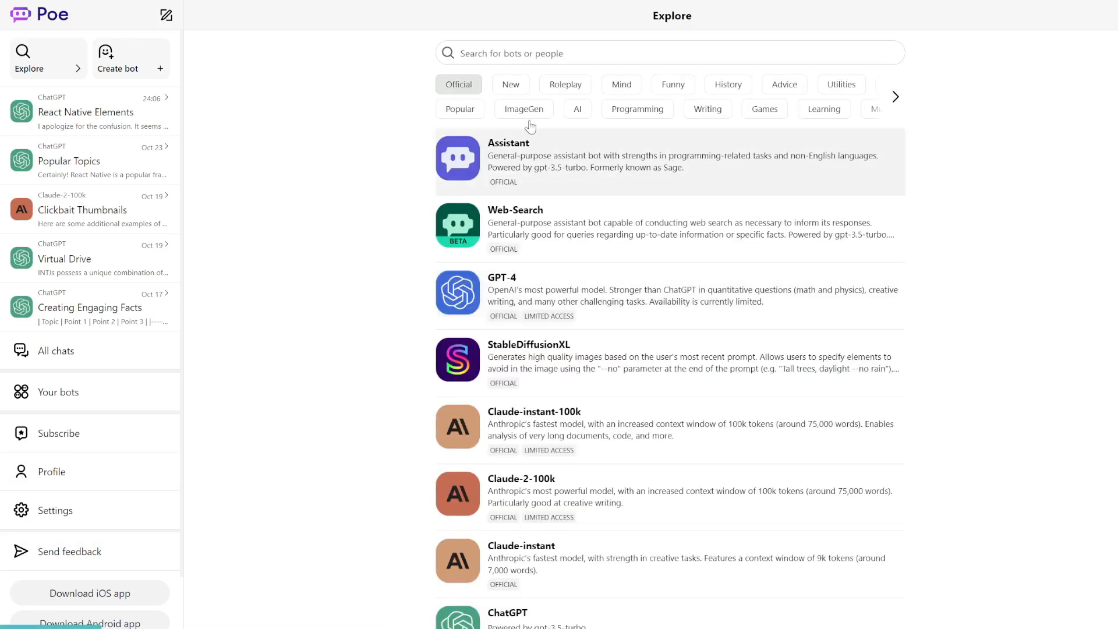
pyautogui.scroll(-1, 509, 278)
pyautogui.scroll(-2, 509, 278)
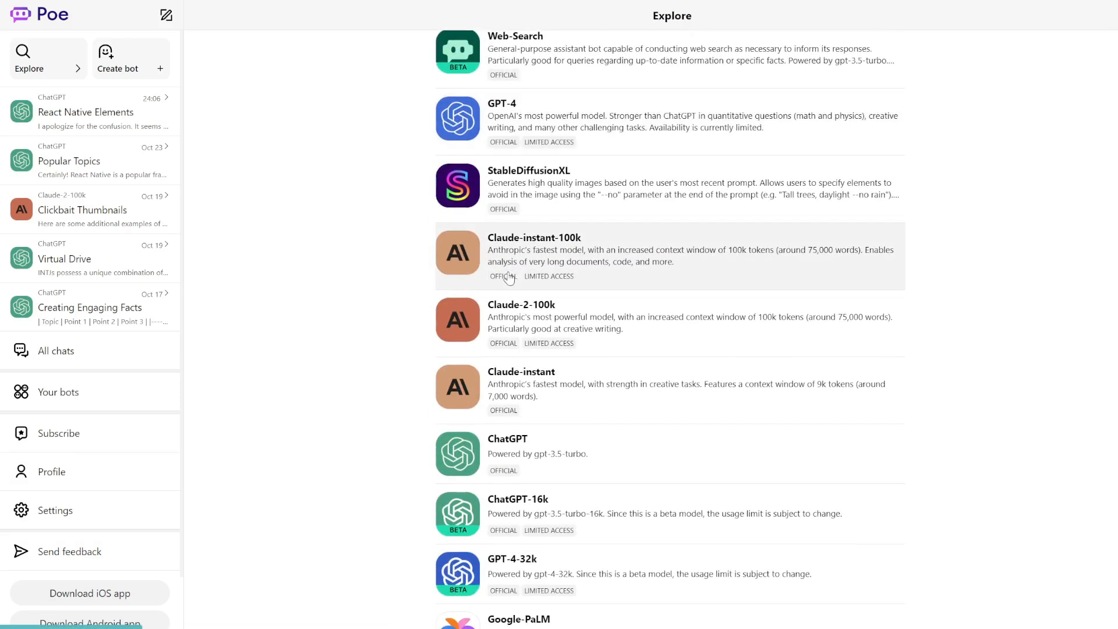
pyautogui.scroll(3, 509, 278)
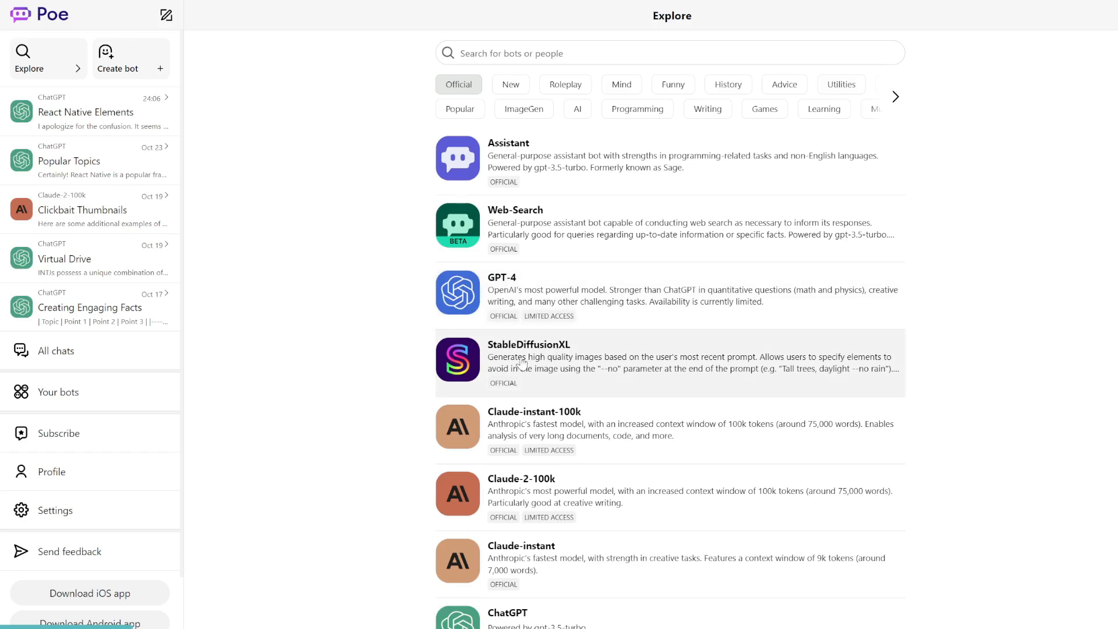
pyautogui.scroll(-3, 523, 364)
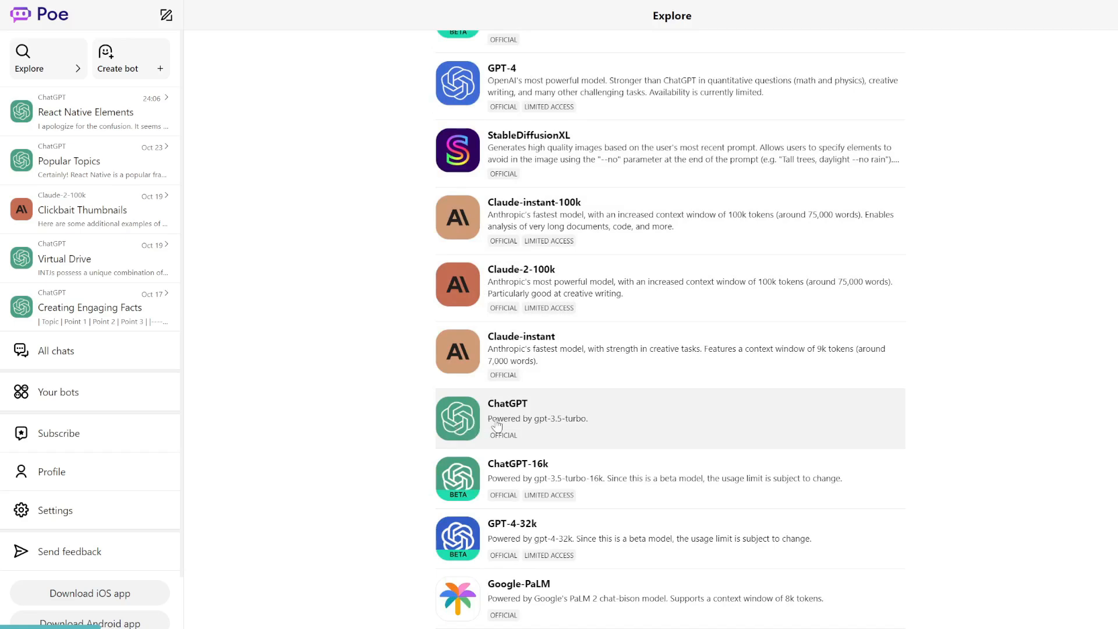
pyautogui.scroll(-4, 497, 427)
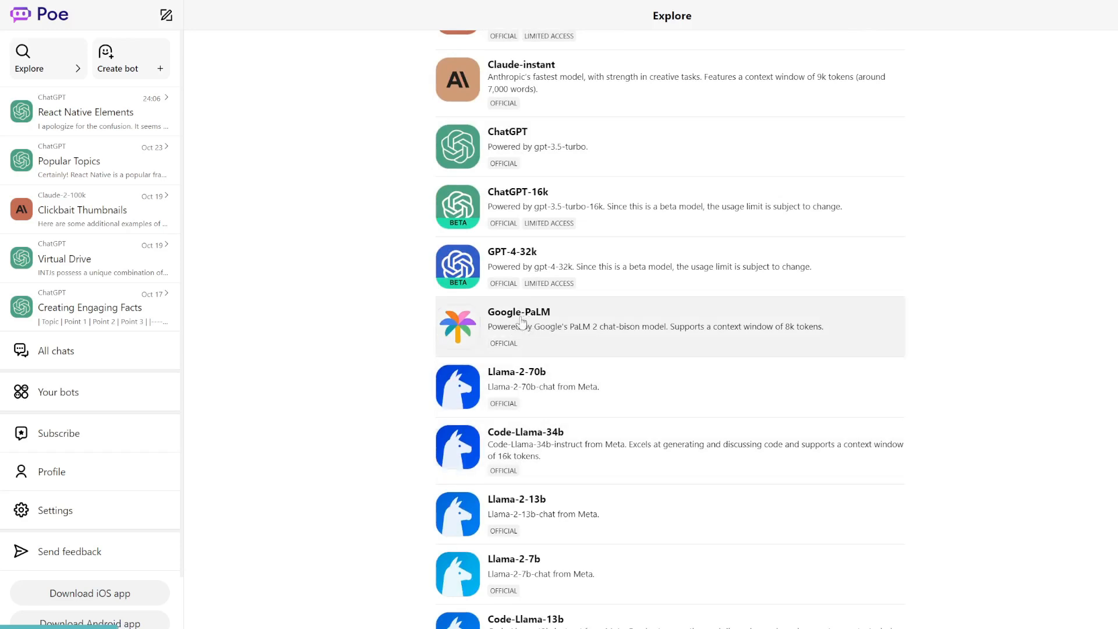
pyautogui.scroll(-5, 458, 485)
pyautogui.scroll(1, 458, 484)
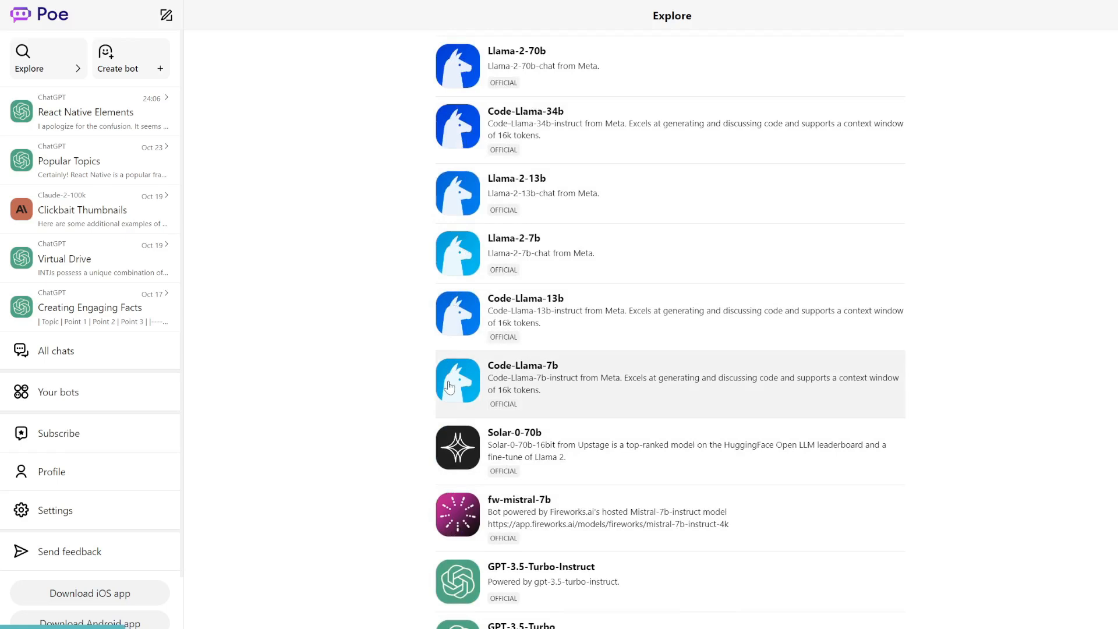
pyautogui.scroll(10, 449, 387)
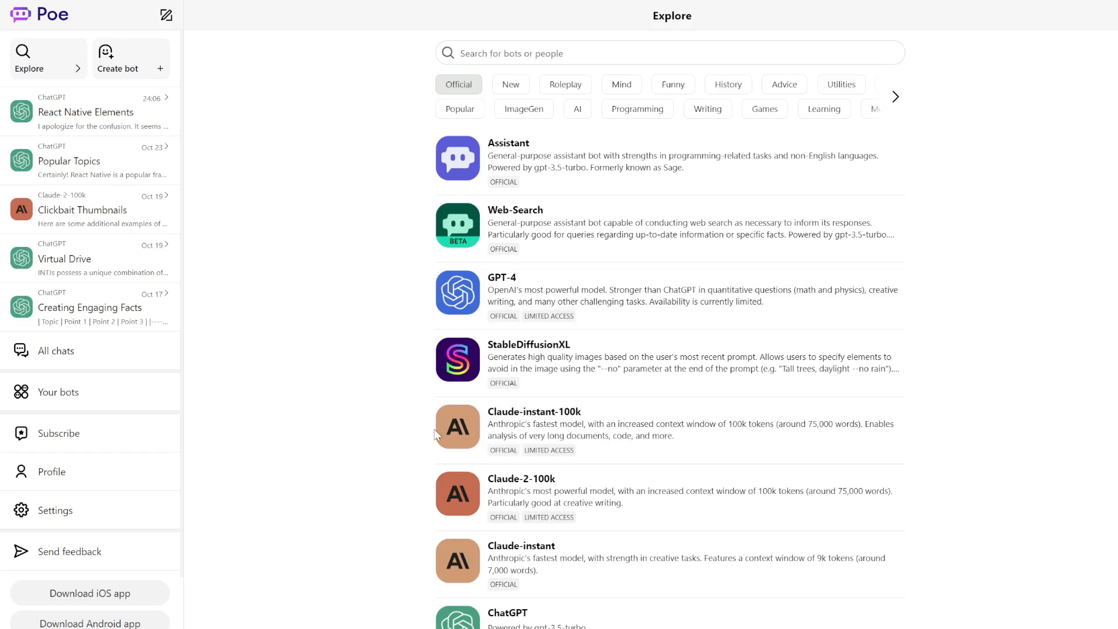
# Start a new chat with the ChatGPT bot and look over its details.
pyautogui.click(471, 623)
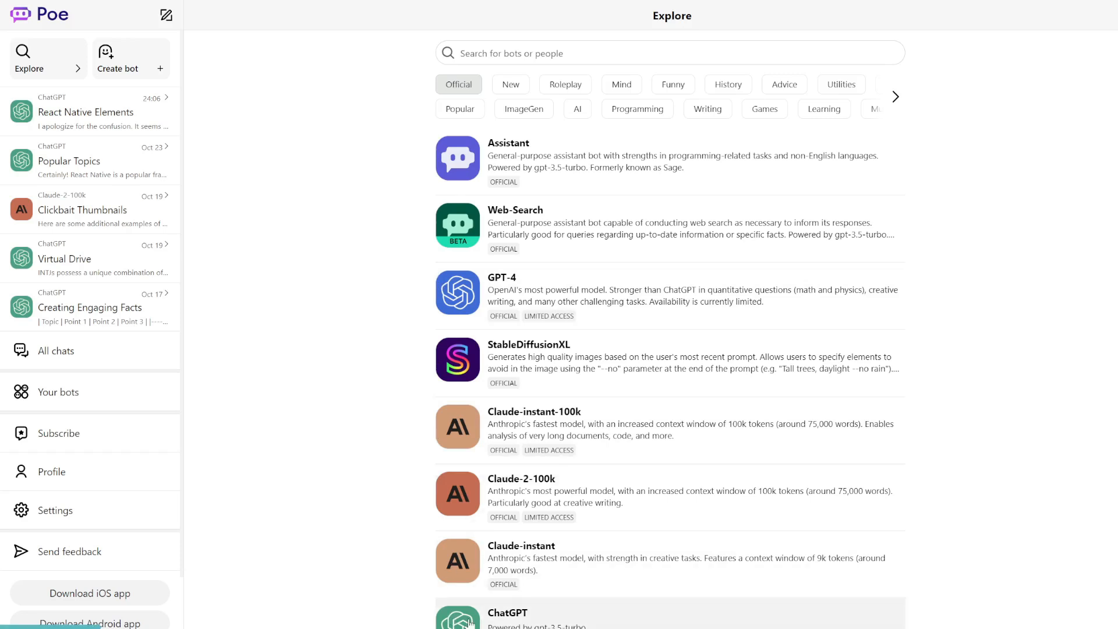
pyautogui.scroll(-5, 523, 476)
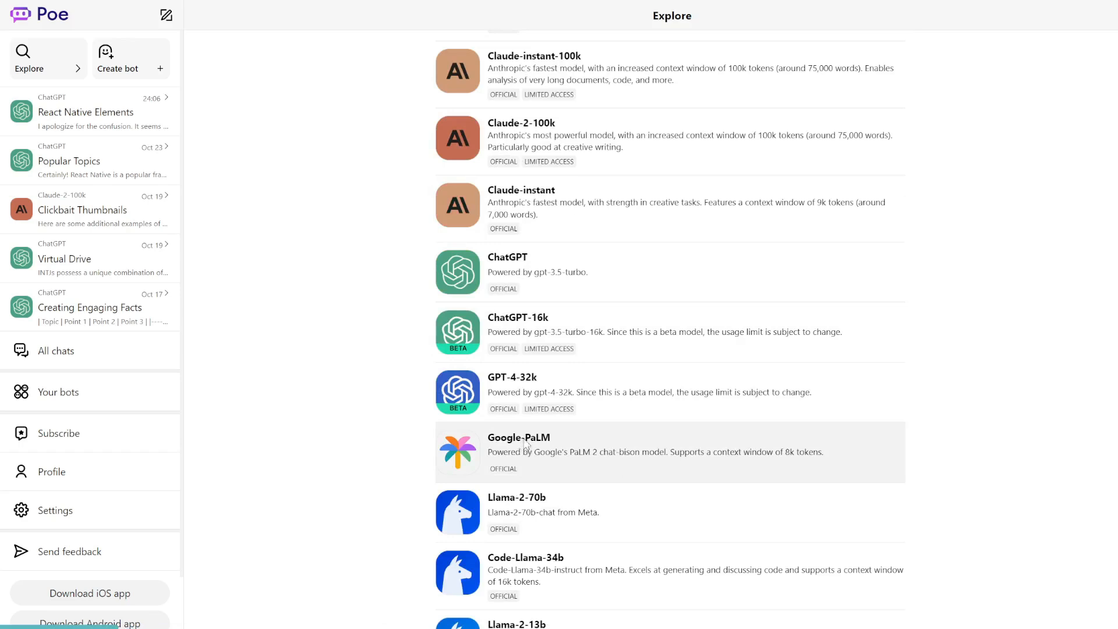
pyautogui.scroll(-4, 544, 513)
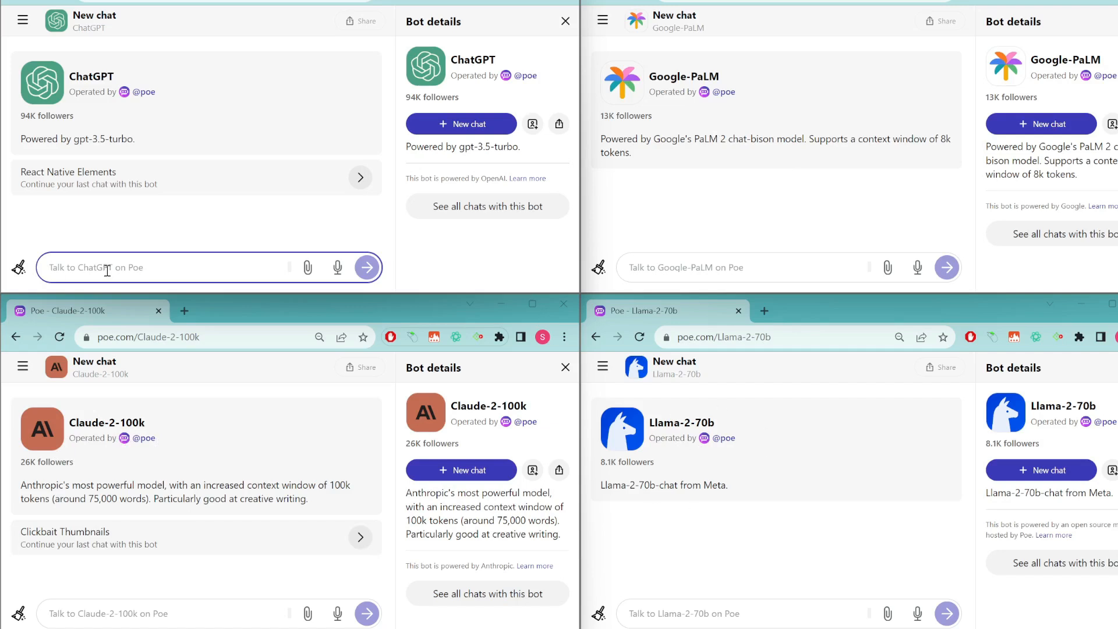
# Paste the fourth-kid riddle into all four bots' chats and send it to each.
pyautogui.write("Hari's mom has 4 kids. 3 of them are named Shayak, Meegat, and Shreya. What is the name of the fourth kid?")
pyautogui.click(680, 269)
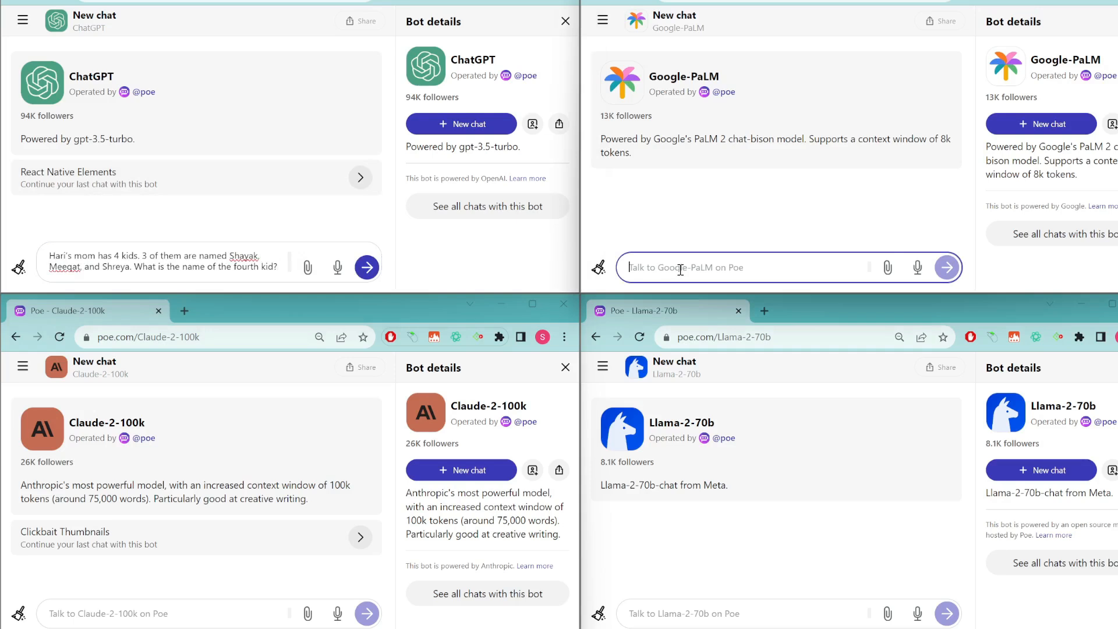
pyautogui.write("Hari's mom has 4 kids. 3 of them are named Shayak, Meegat, and Shreya. What is the name of the fourth kid?")
pyautogui.click(150, 620)
pyautogui.write("Hari's mom has 4 kids. 3 of them are named Shayak, Meegat, and Shreya. What is the name of the fourth kid?")
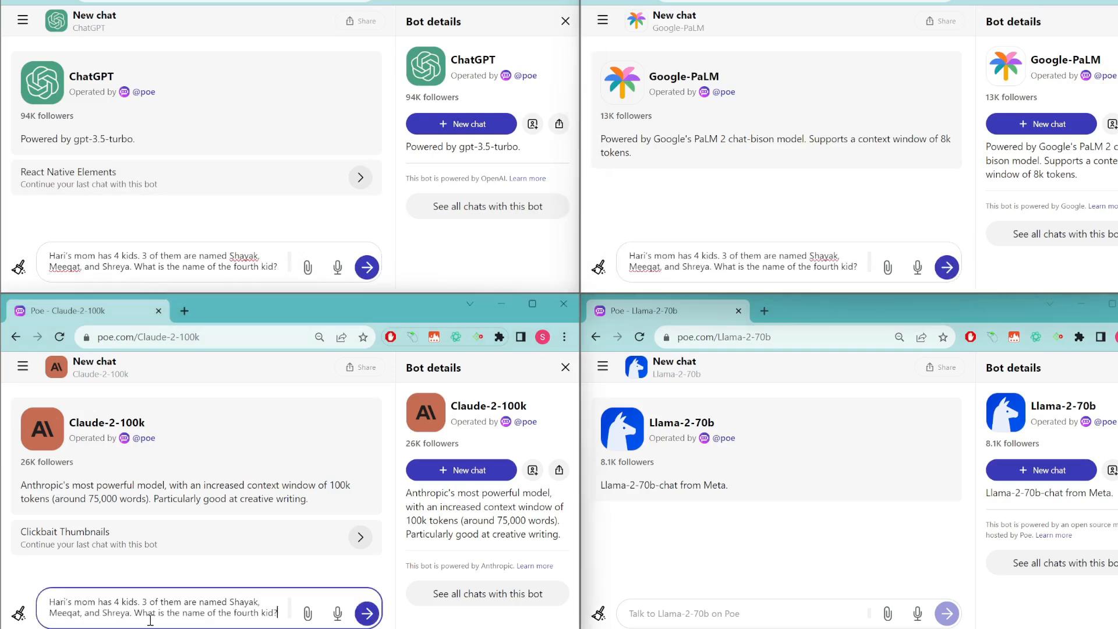
pyautogui.click(699, 615)
pyautogui.write("Hari's mom has 4 kids. 3 of them are named Shayak, Meeqat, and Shreya. What is the name of the fourth kid?")
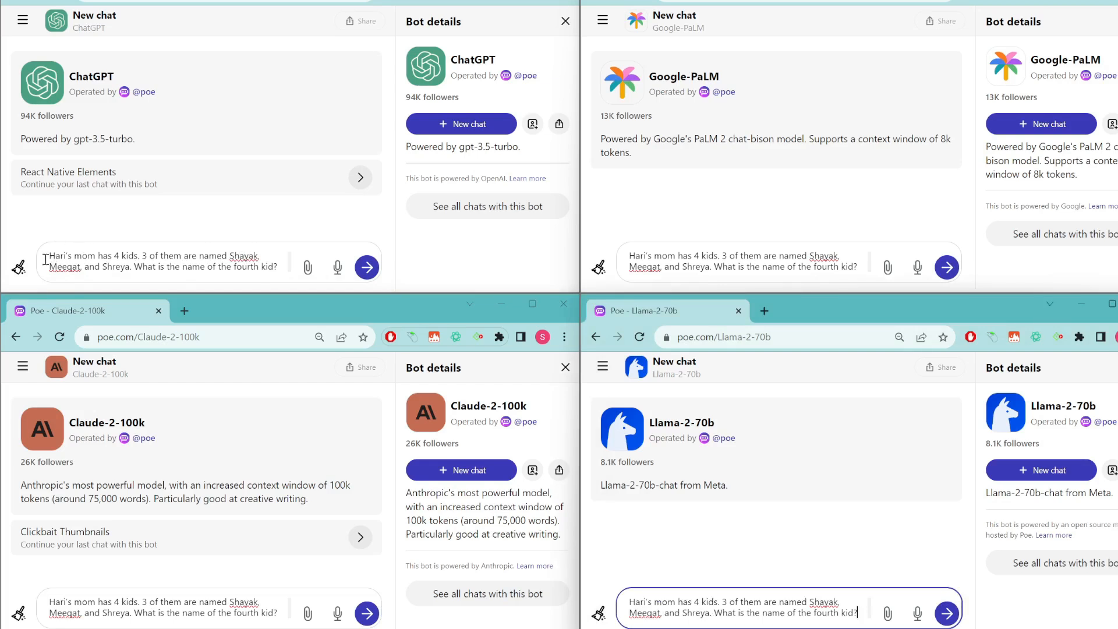
pyautogui.click(367, 266)
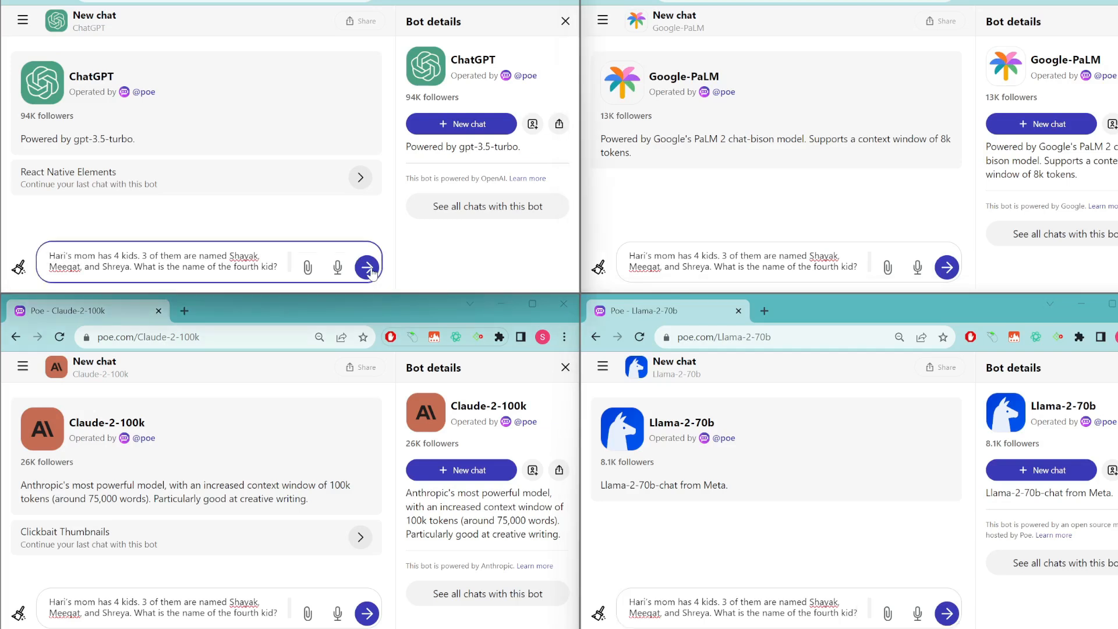
pyautogui.click(947, 268)
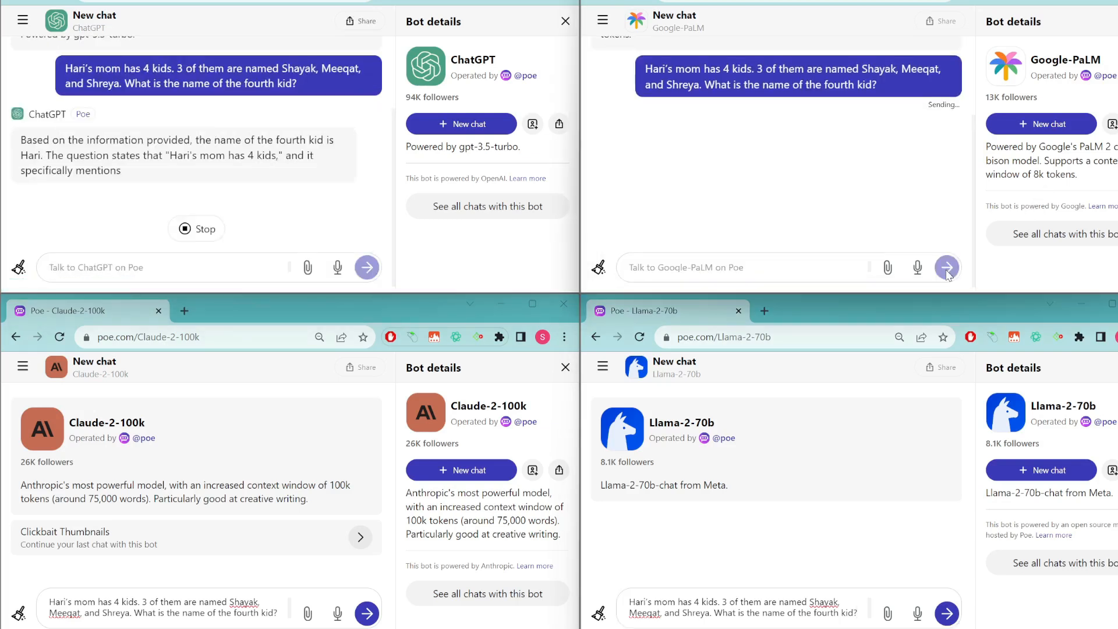
pyautogui.click(366, 613)
pyautogui.click(947, 614)
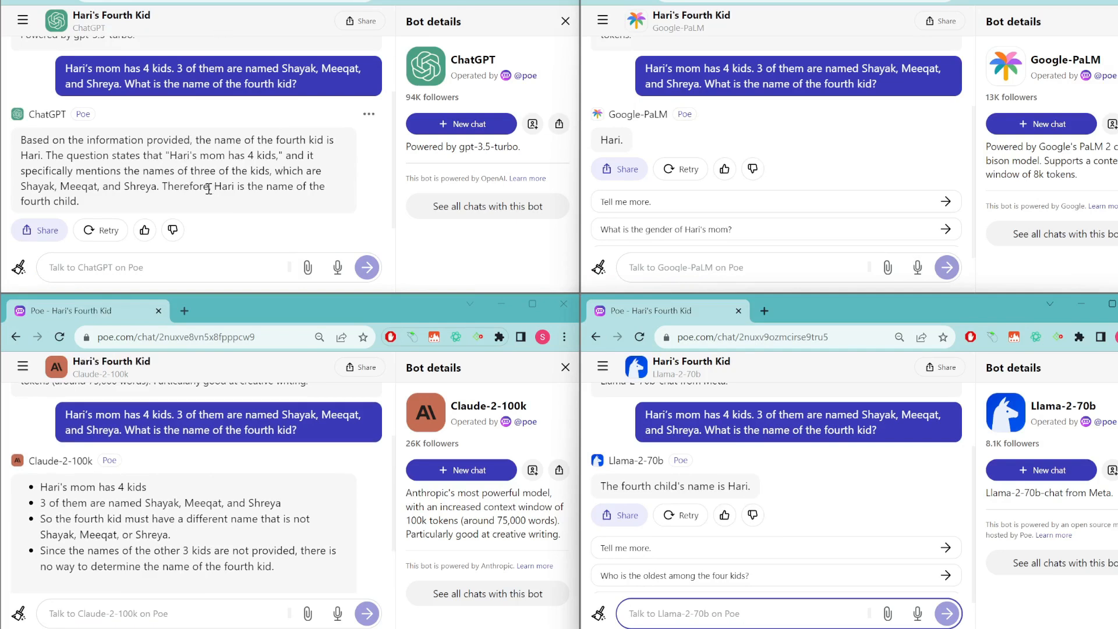
# Highlight ChatGPT's answer, Claude's 'can't be determined' and Llama's 'Hari' to compare them.
pyautogui.moveTo(212, 186); pyautogui.dragTo(264, 189)
pyautogui.click(266, 192)
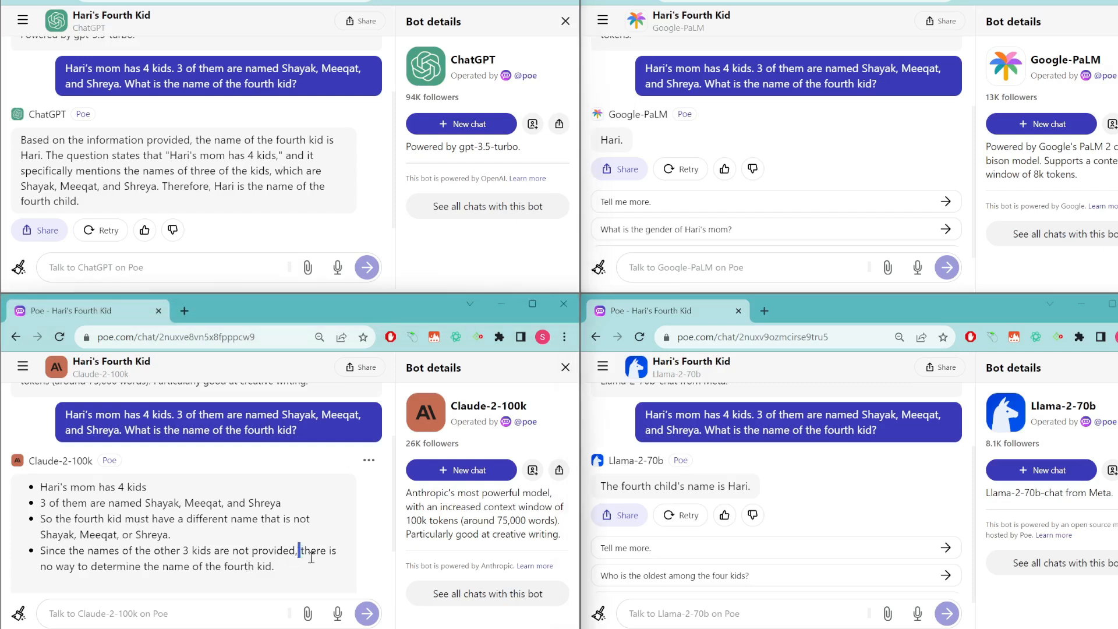
pyautogui.moveTo(300, 552); pyautogui.dragTo(332, 574)
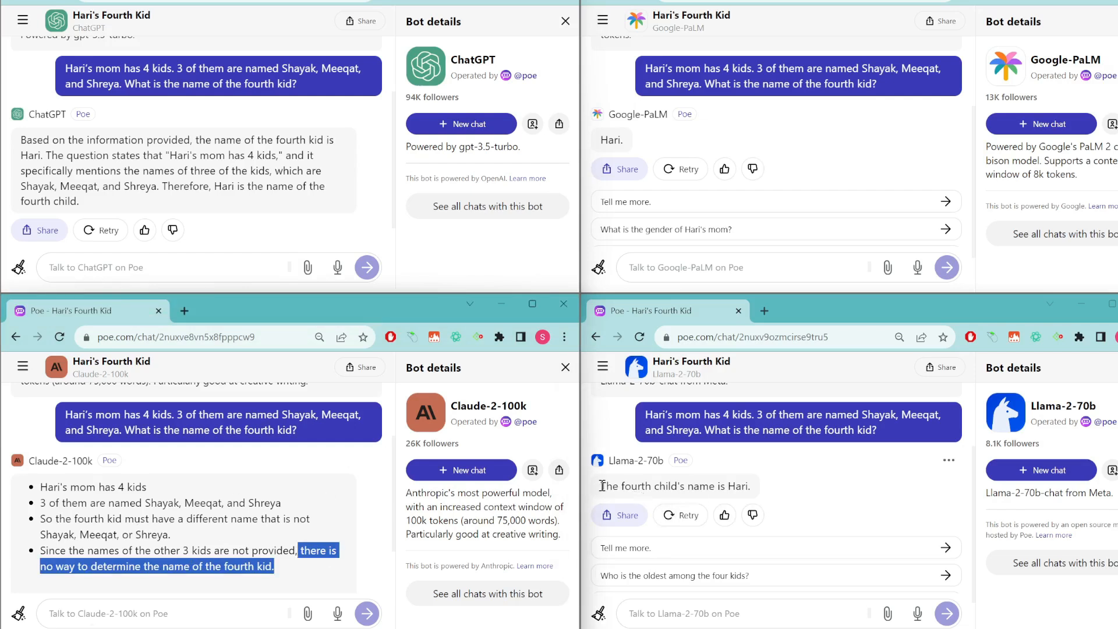
pyautogui.moveTo(603, 485); pyautogui.dragTo(752, 485)
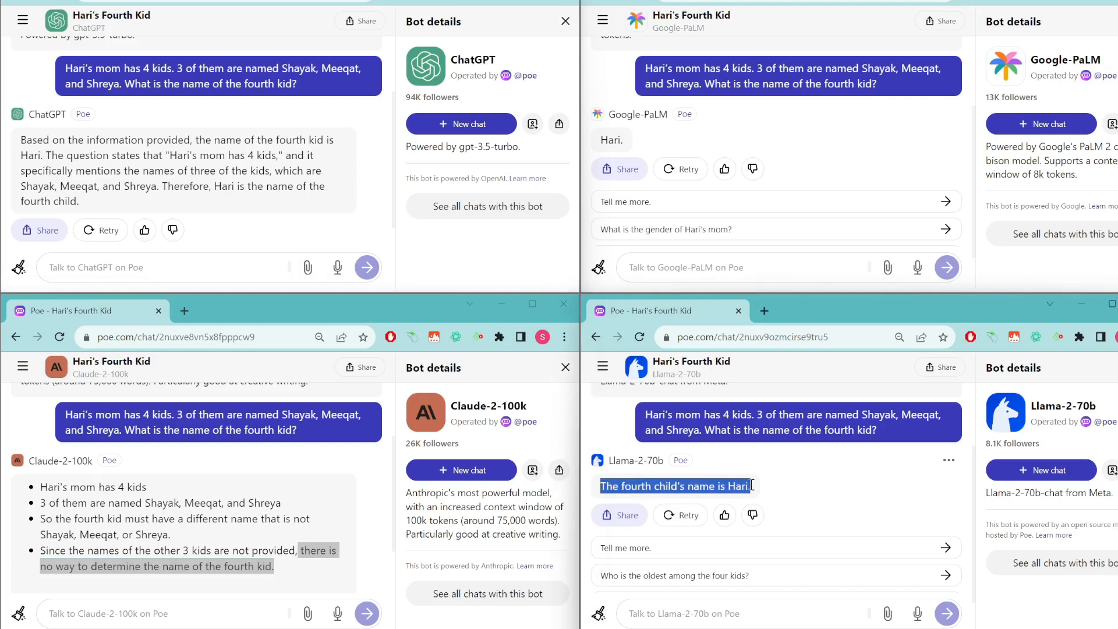
# Paste 'Explain quantum physics.' into the ChatGPT, Google-PaLM, Claude-2-100k and Llama-2-70b message boxes.
pyautogui.click(250, 270)
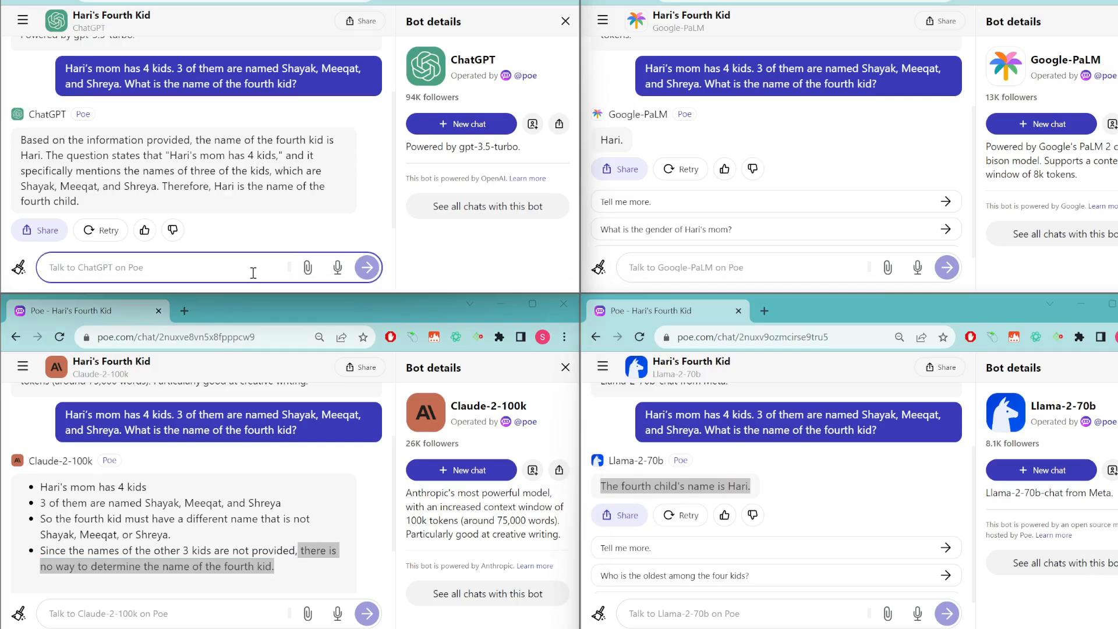
pyautogui.write('Explain quantum physics.')
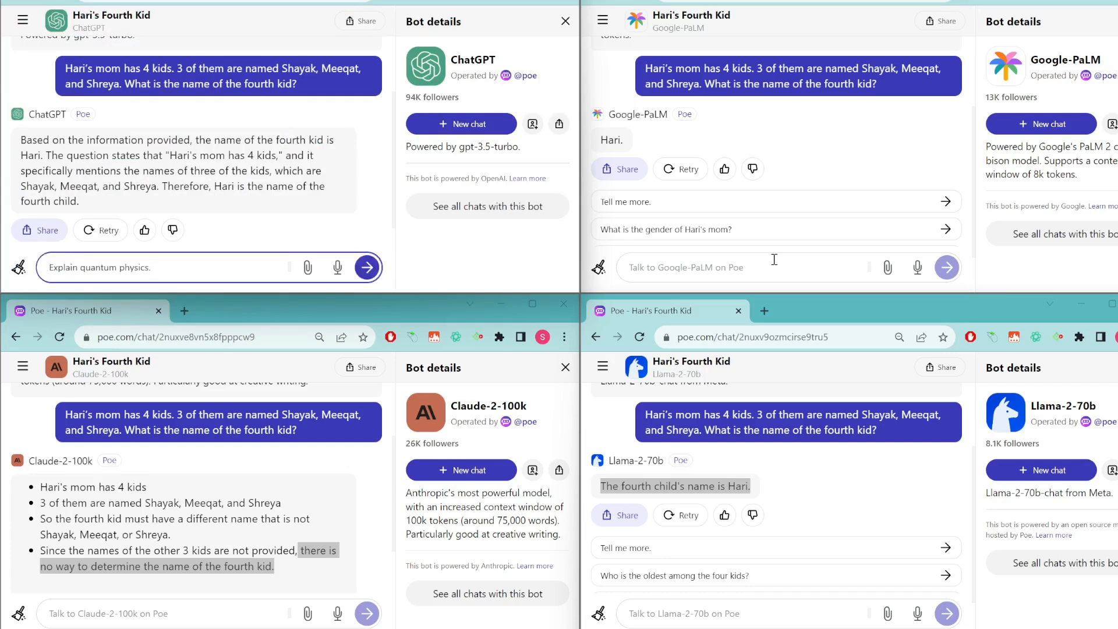
pyautogui.click(765, 267)
pyautogui.write('Explain quantum physics.')
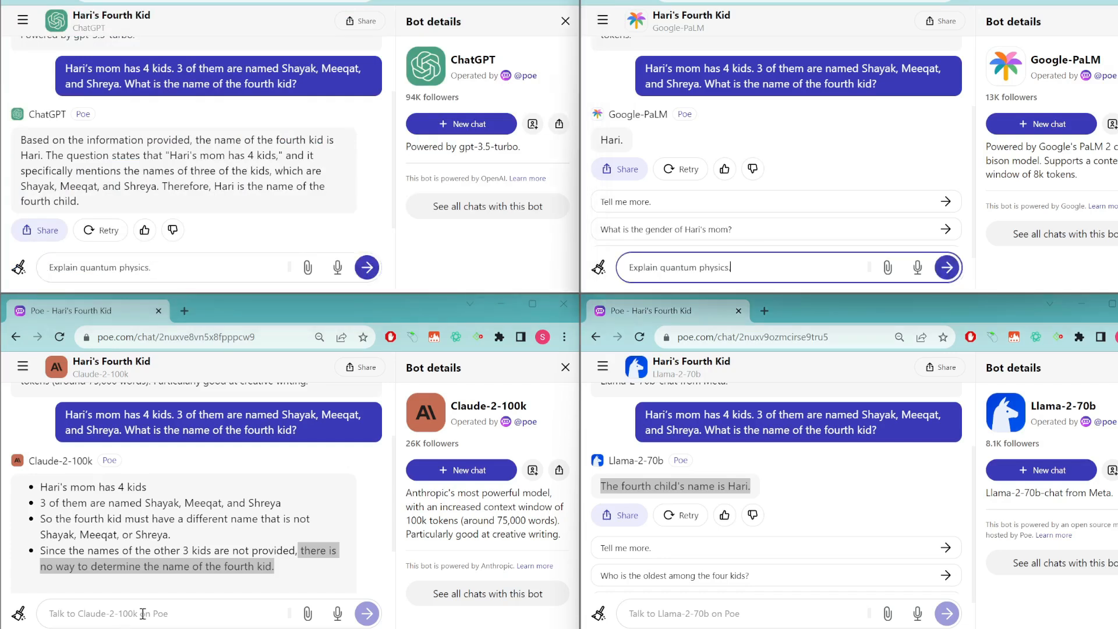
pyautogui.click(144, 614)
pyautogui.write('Explain quantum physics.')
pyautogui.click(750, 614)
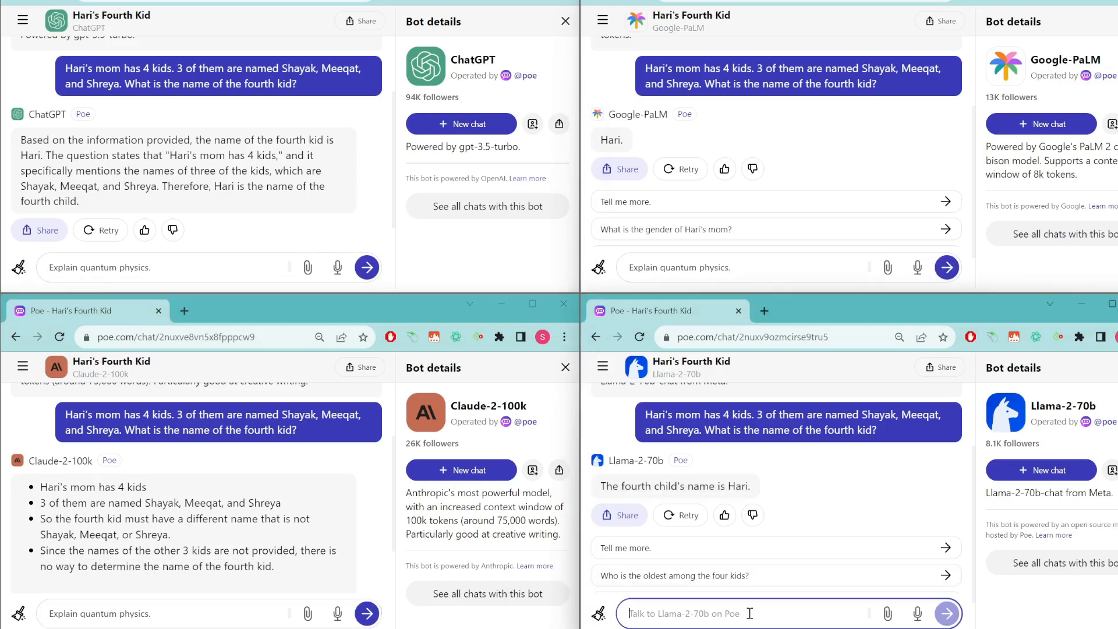
pyautogui.write('Explain quantum physics.')
# Send the quantum physics request to all four bots.
pyautogui.click(367, 267)
pyautogui.click(948, 268)
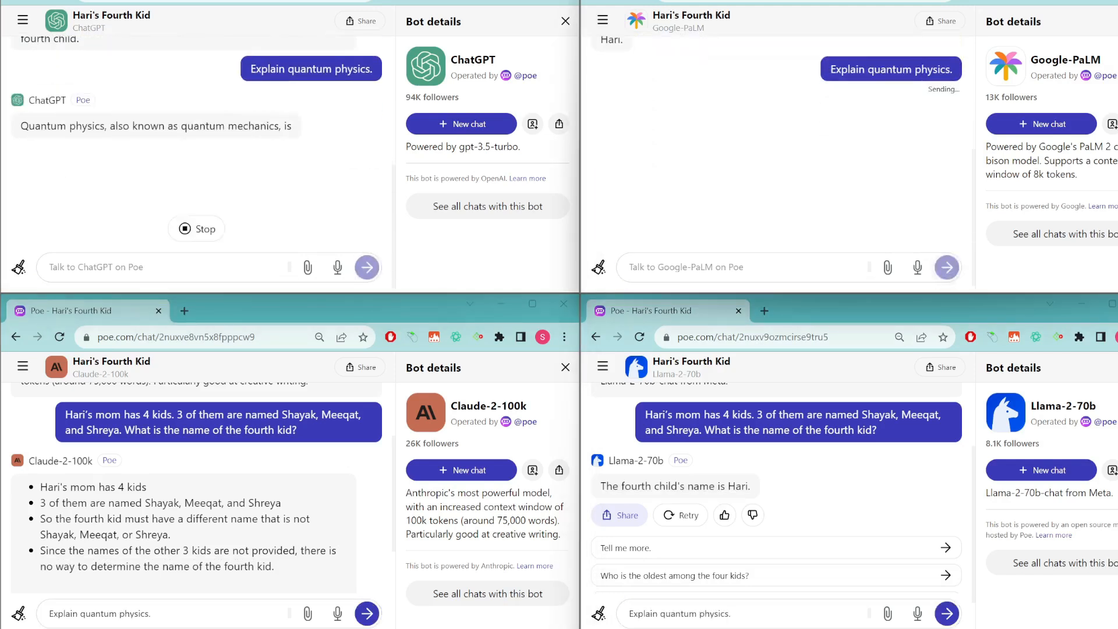
pyautogui.click(367, 614)
pyautogui.click(947, 614)
pyautogui.press('Return')
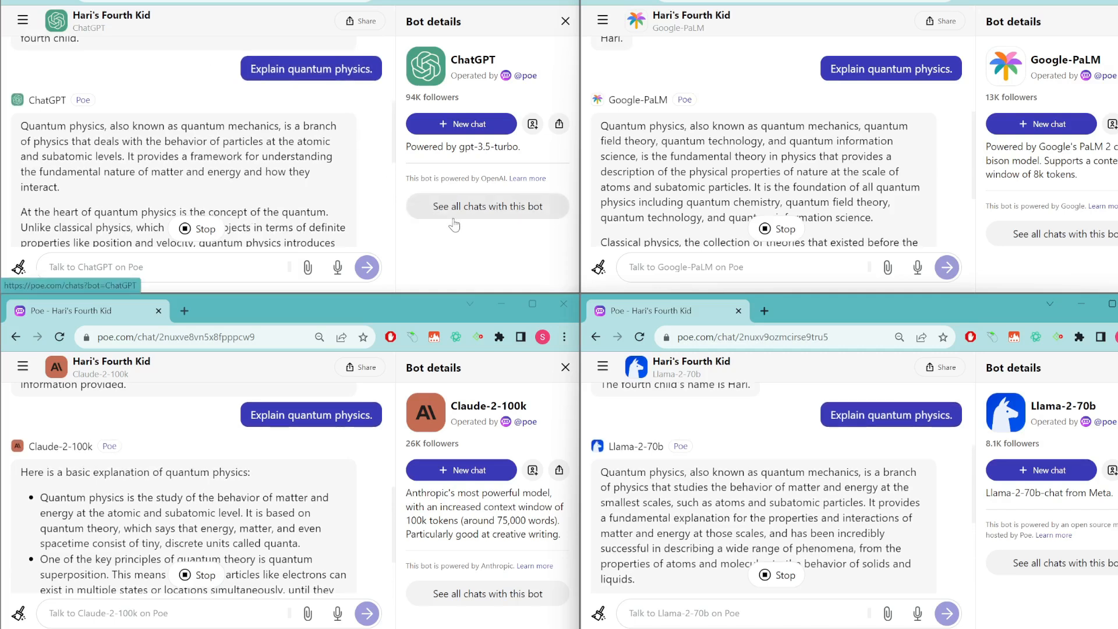
pyautogui.scroll(-2, 331, 208)
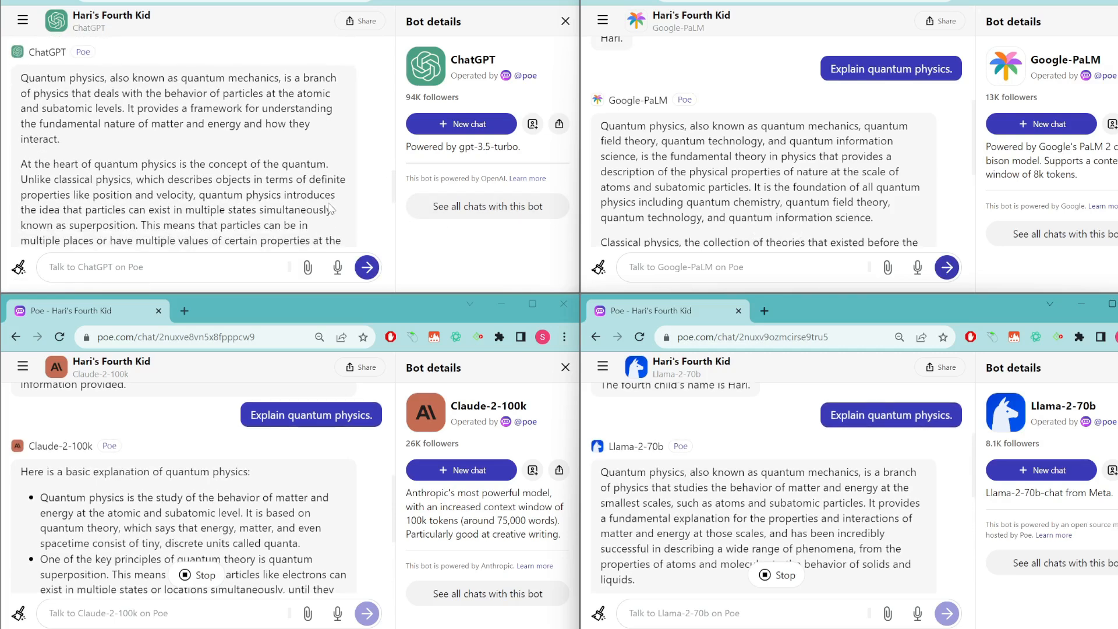
pyautogui.scroll(-5, 211, 172)
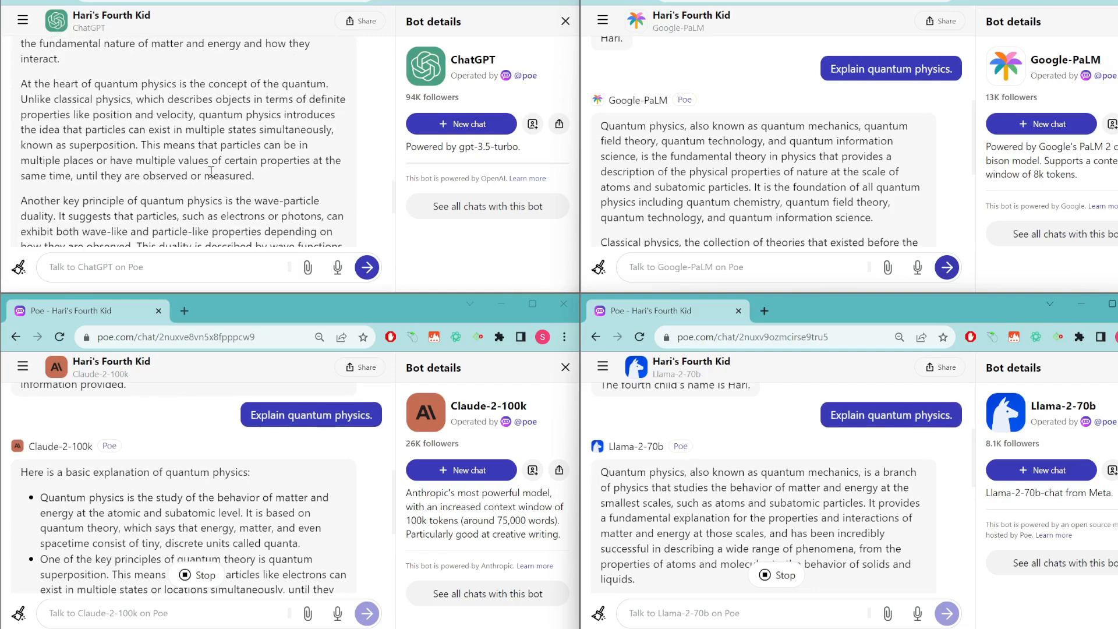
pyautogui.scroll(-7, 210, 172)
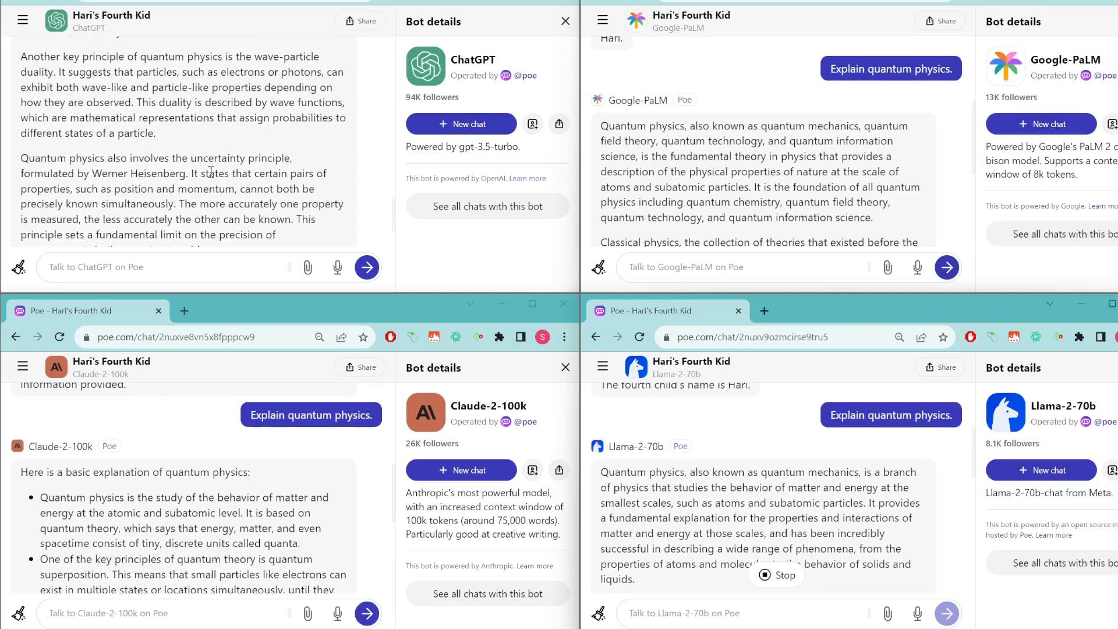
pyautogui.scroll(-6, 211, 172)
pyautogui.scroll(2, 211, 172)
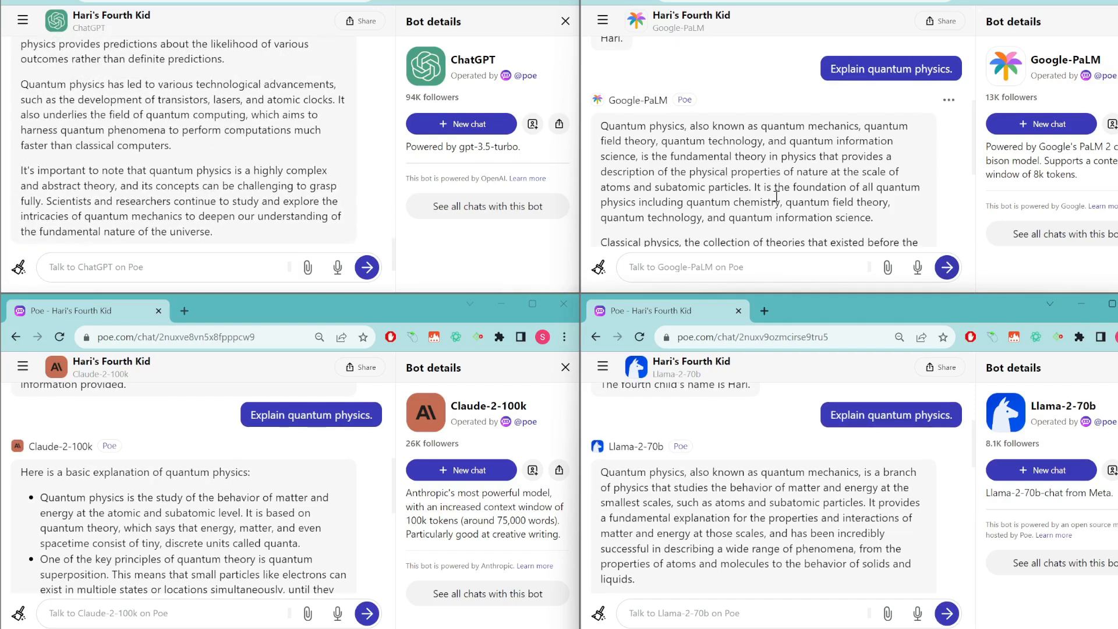
pyautogui.scroll(-6, 760, 192)
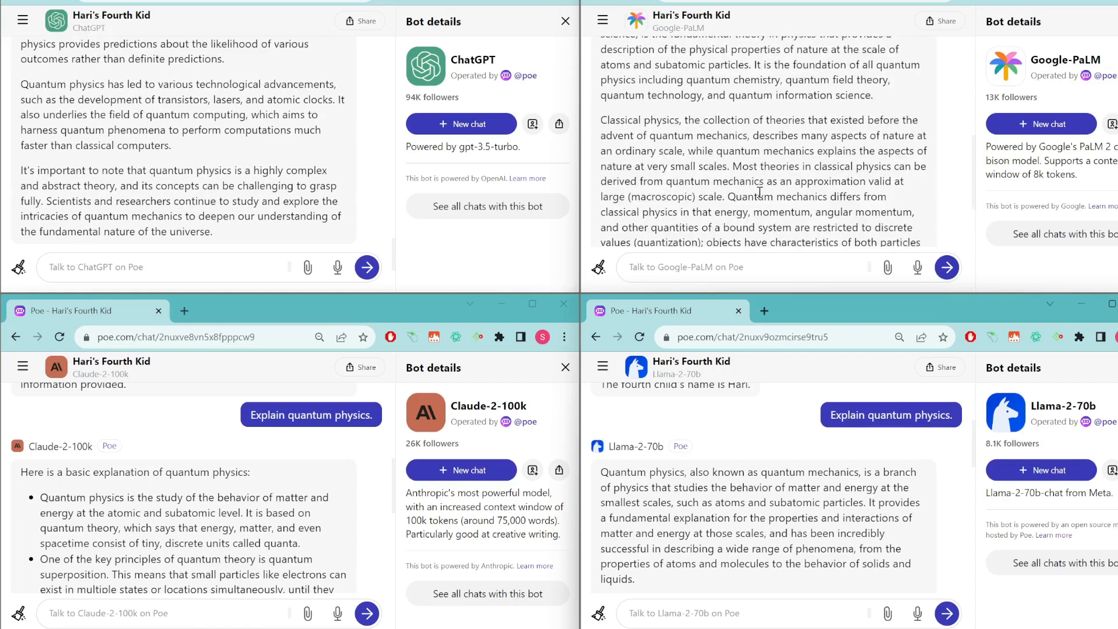
pyautogui.scroll(-5, 760, 192)
pyautogui.scroll(2, 759, 192)
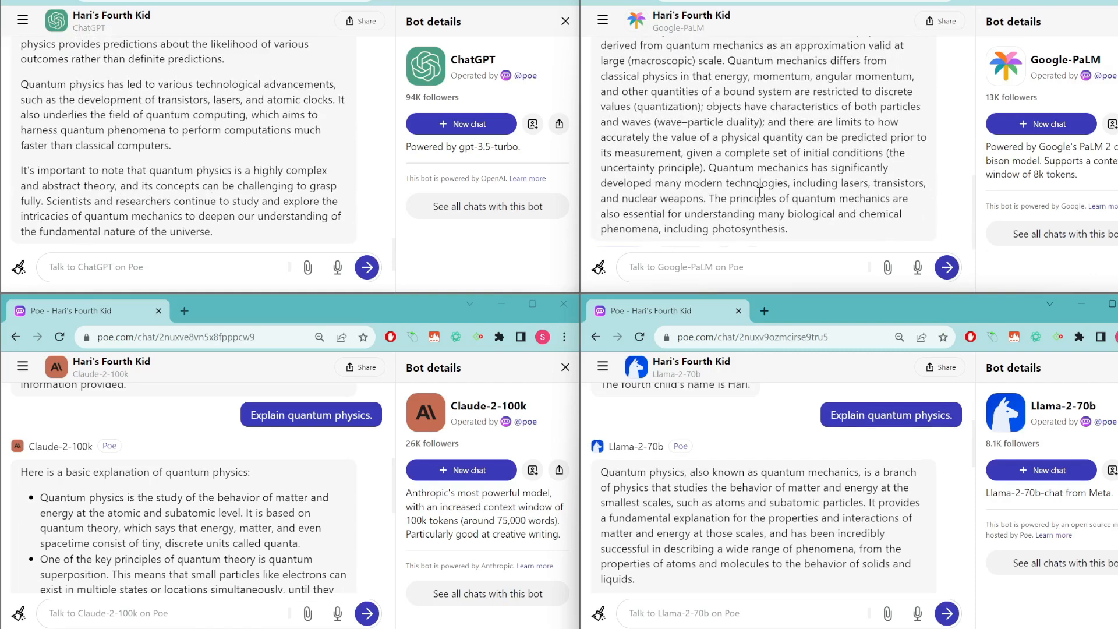
pyautogui.scroll(5, 760, 192)
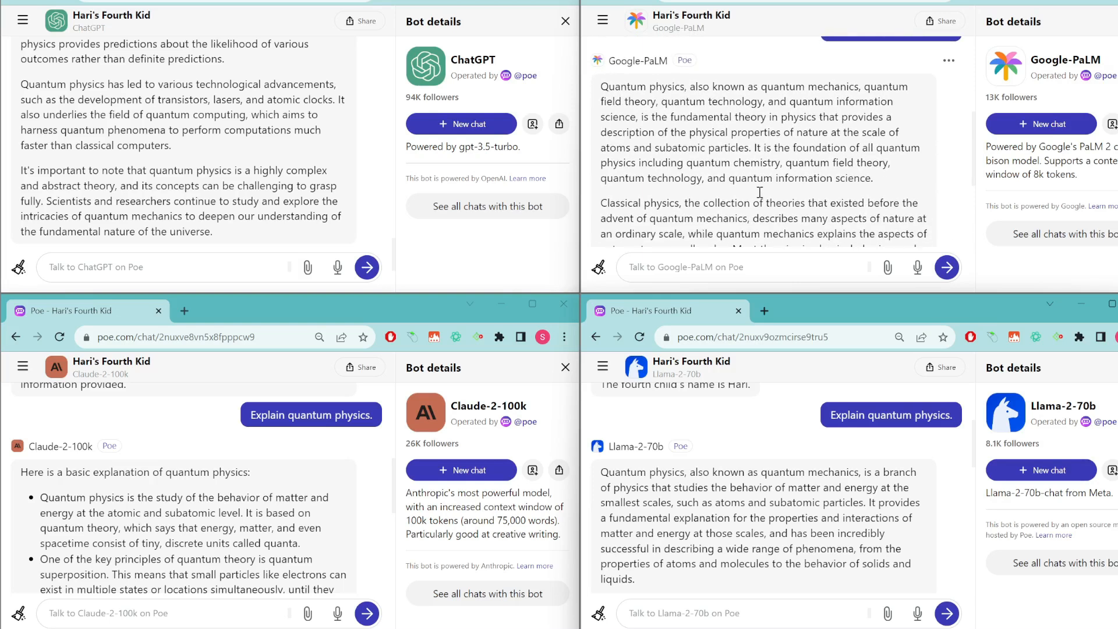
pyautogui.scroll(-7, 760, 193)
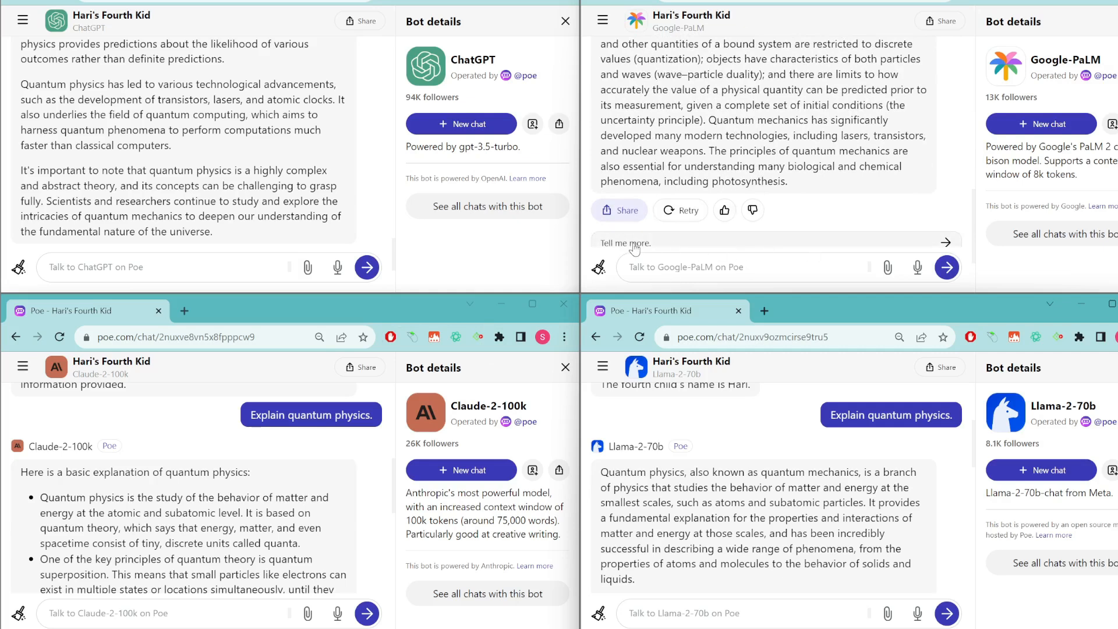
pyautogui.scroll(-3, 278, 499)
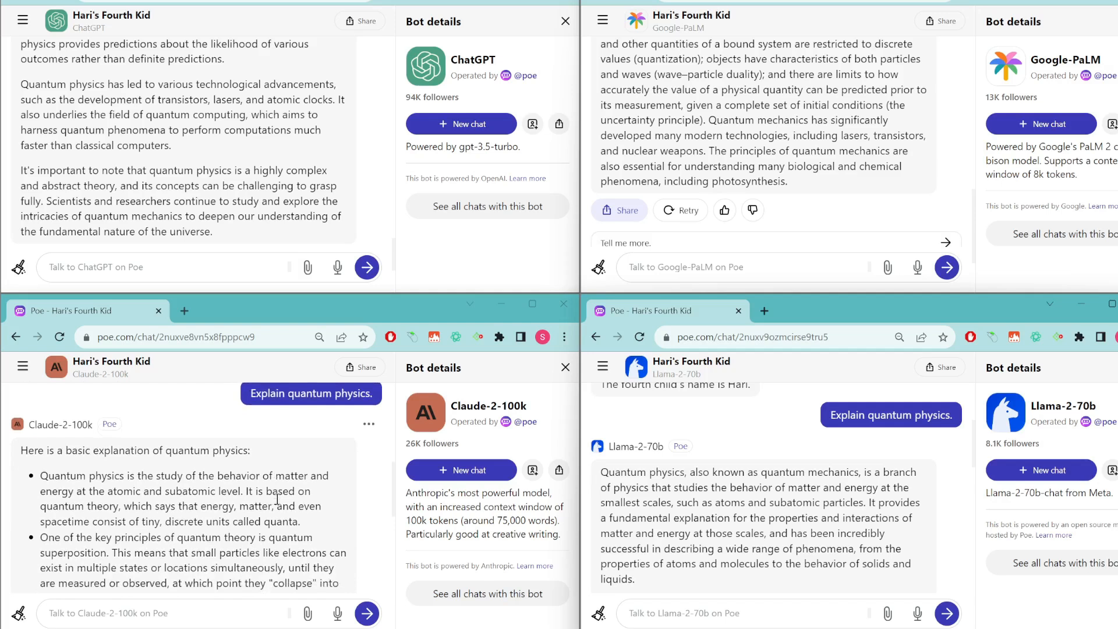
pyautogui.scroll(-3, 278, 499)
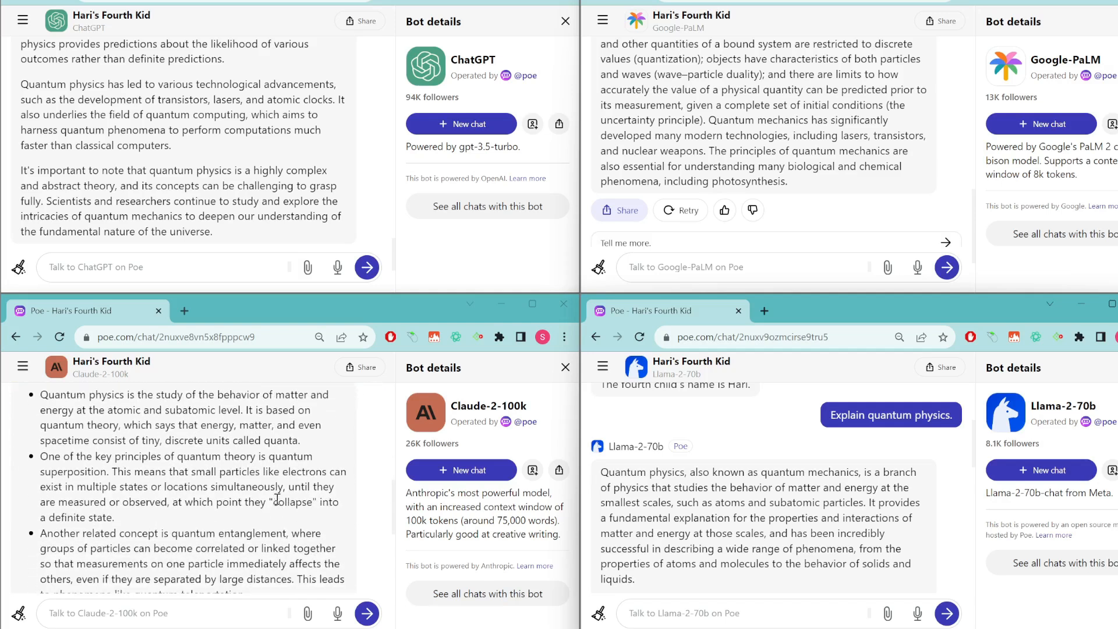
pyautogui.scroll(-5, 278, 499)
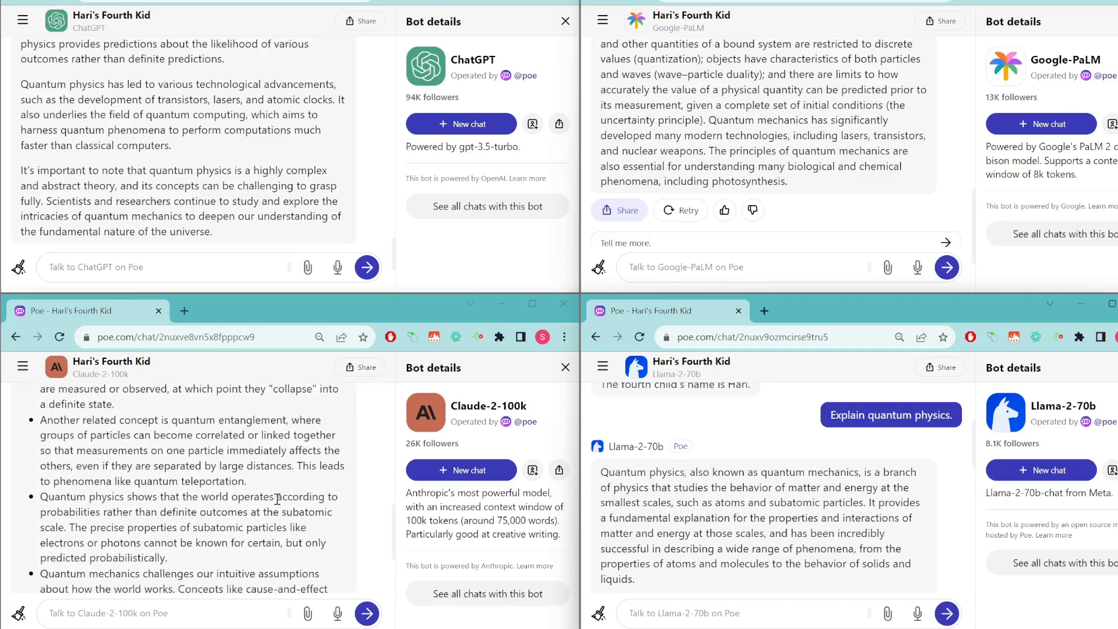
pyautogui.scroll(5, 277, 499)
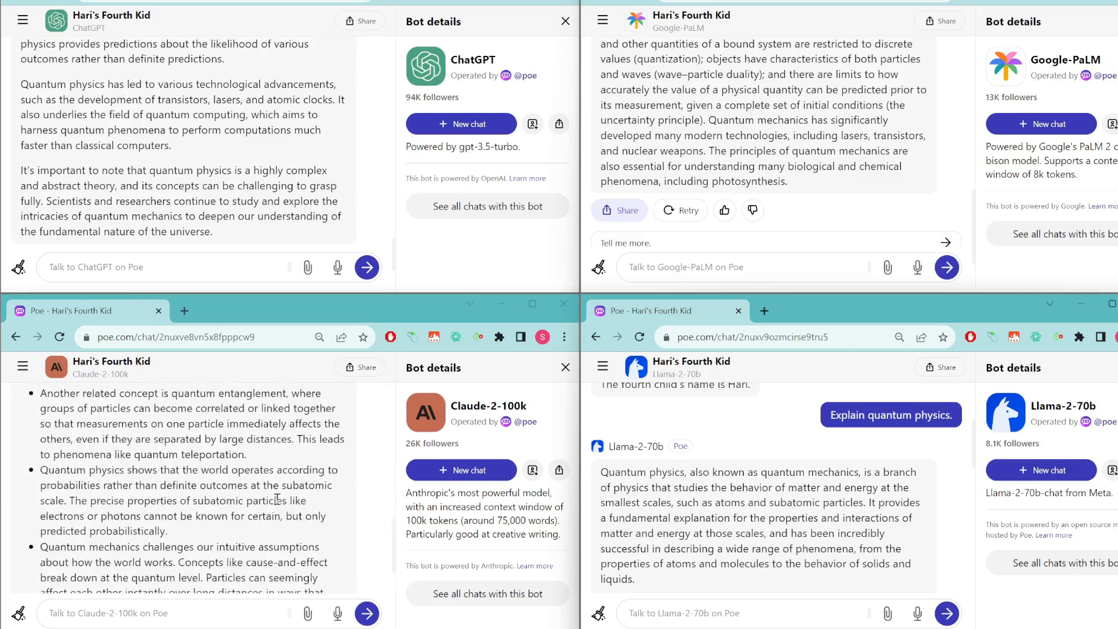
pyautogui.scroll(-3, 277, 499)
pyautogui.scroll(-1, 277, 499)
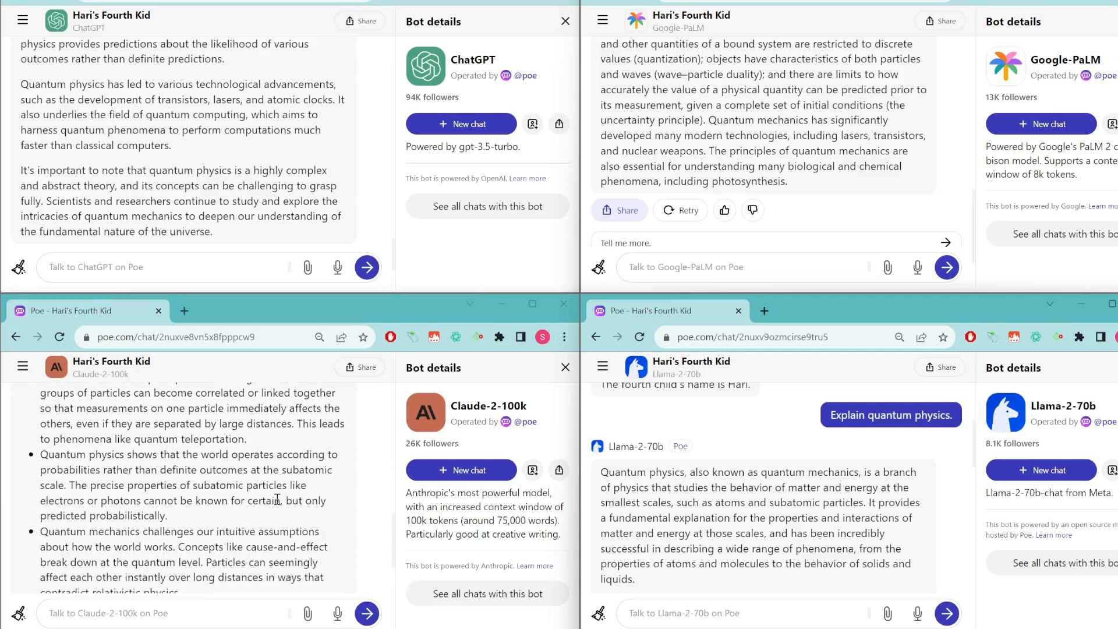
pyautogui.scroll(-2, 277, 499)
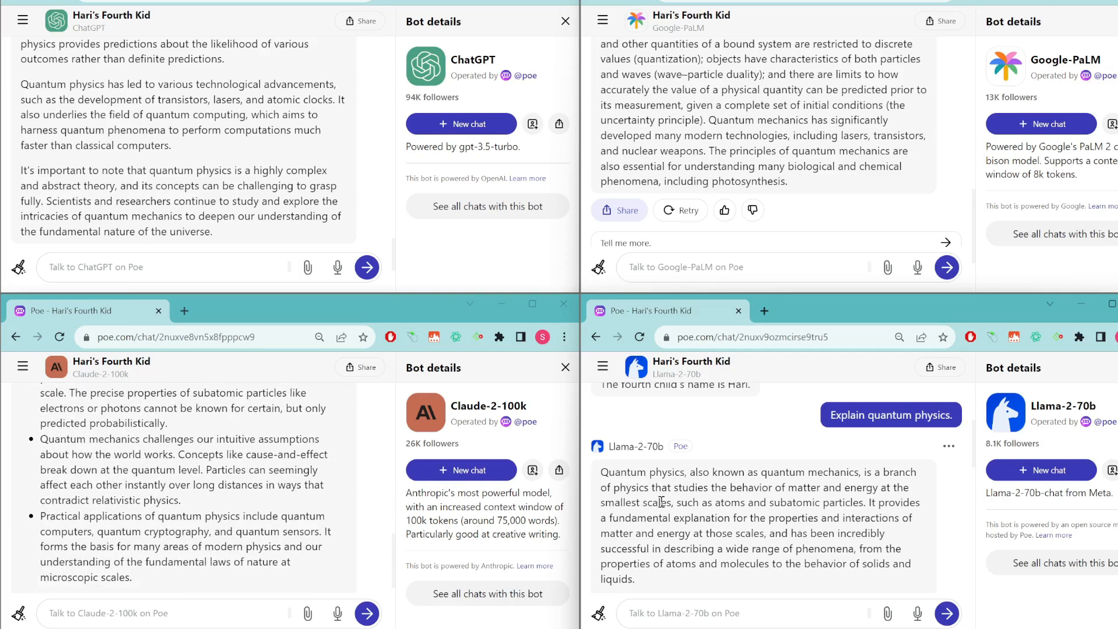
pyautogui.scroll(-2, 662, 502)
pyautogui.scroll(-6, 662, 502)
pyautogui.scroll(-4, 662, 503)
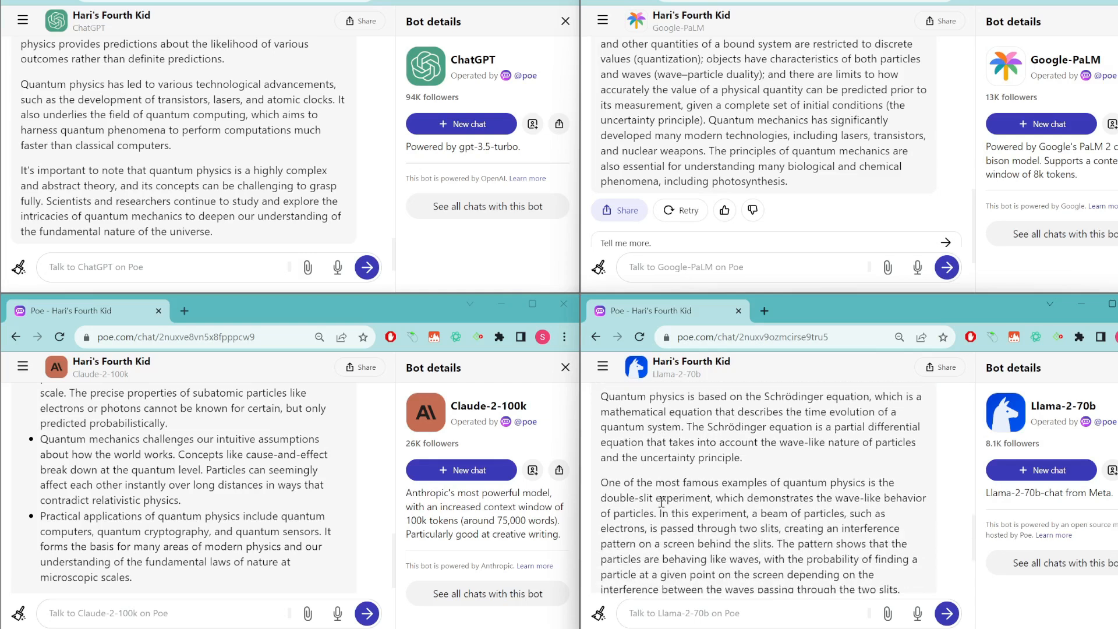
pyautogui.scroll(-5, 661, 502)
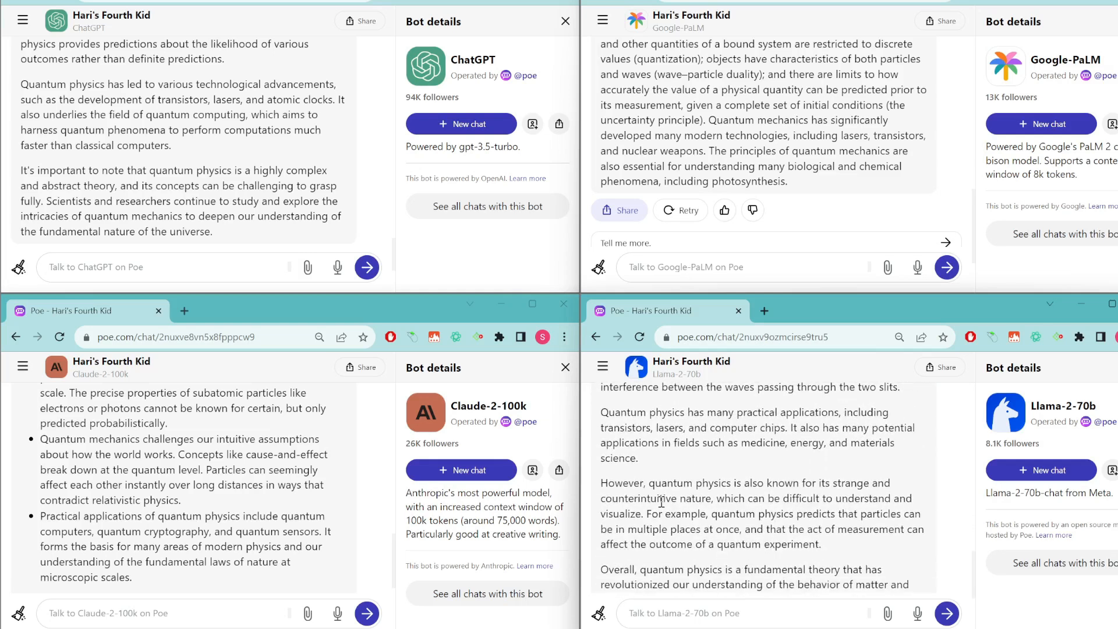
pyautogui.scroll(-3, 661, 502)
pyautogui.scroll(2, 661, 502)
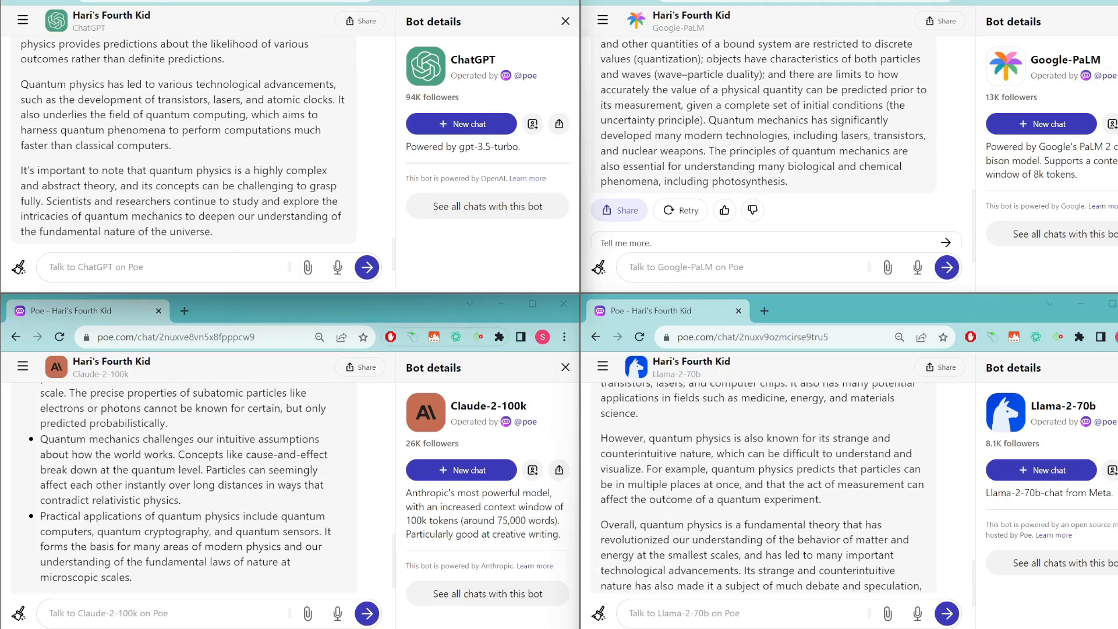
# Send the Next.js TSX contact-us page prompt to ChatGPT and Google-PaLM.
pyautogui.click(200, 261)
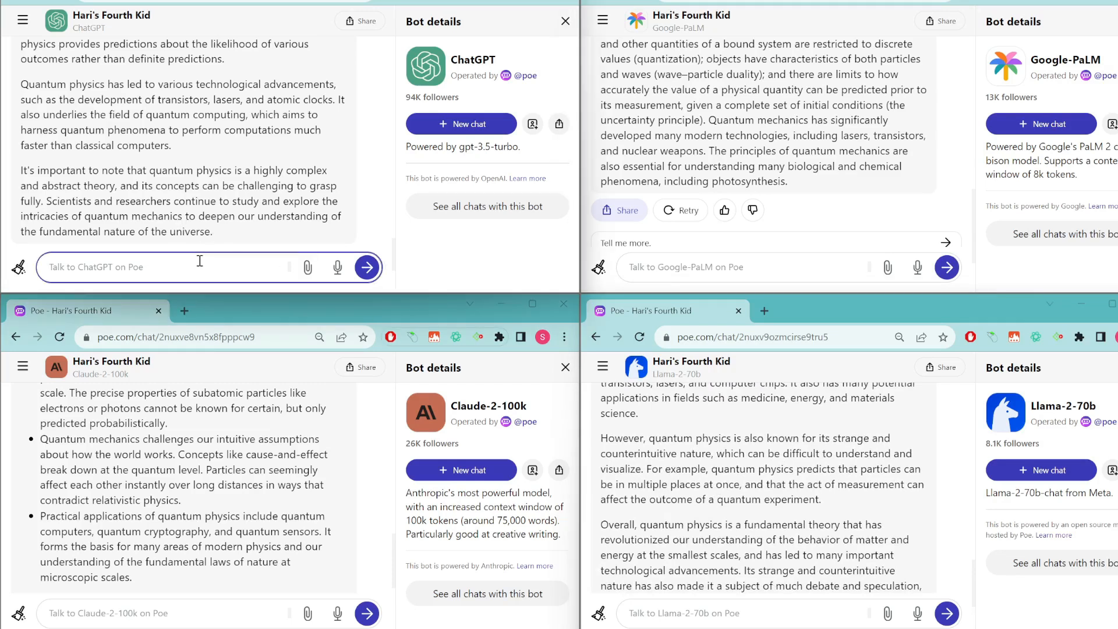
pyautogui.write('Give me a contact us page with a form, using nextjs tsx')
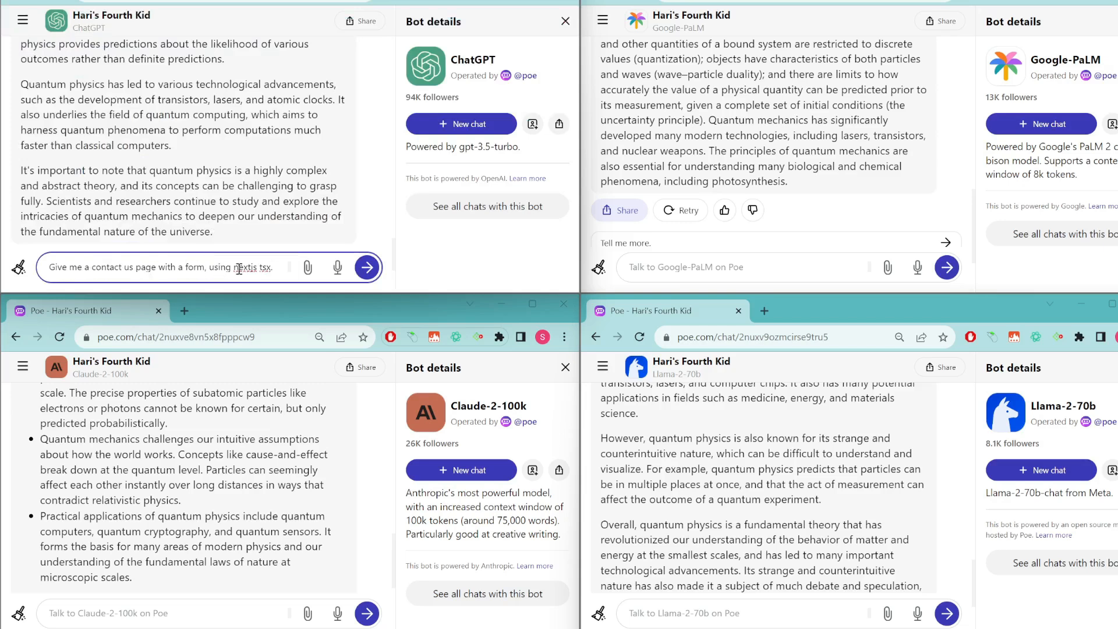
pyautogui.click(370, 269)
pyautogui.click(729, 269)
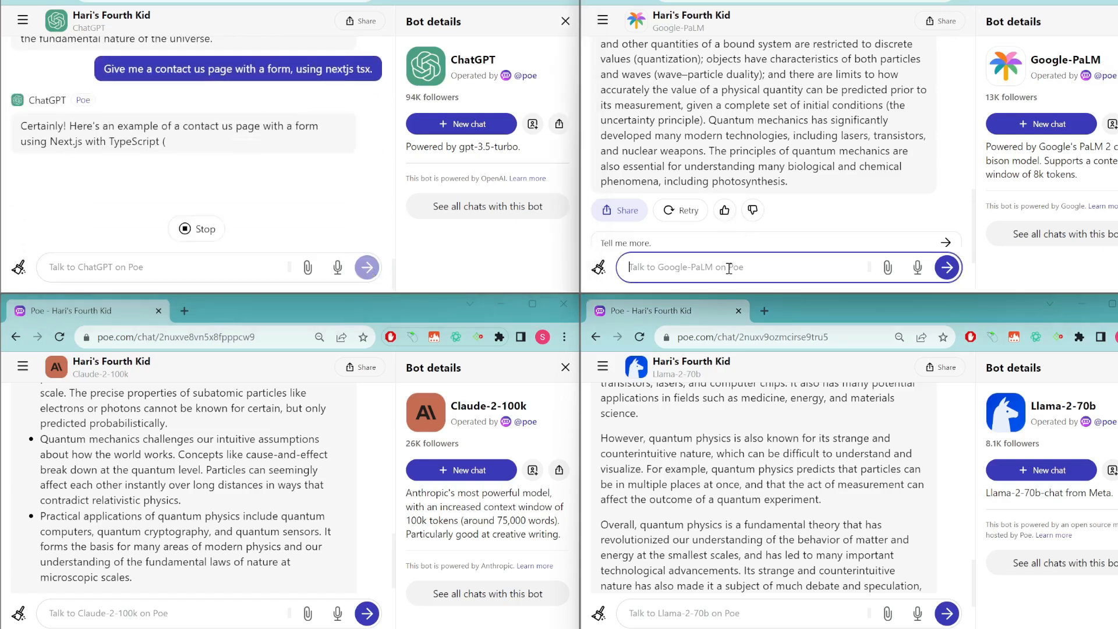
pyautogui.write('Give me a contact us page with a form, using nextjs tsx.')
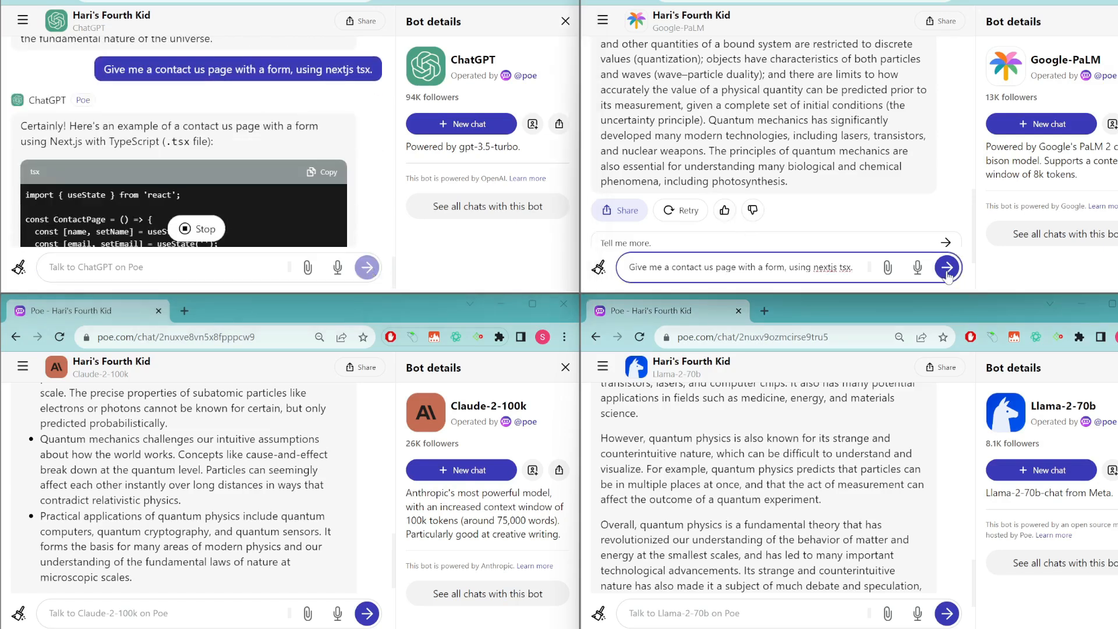
pyautogui.click(948, 269)
# Send the same contact-page prompt to Claude-2-100k and Llama-2-70b.
pyautogui.click(238, 616)
pyautogui.write('Give me a contact us page with a form, using nextjs tsx.')
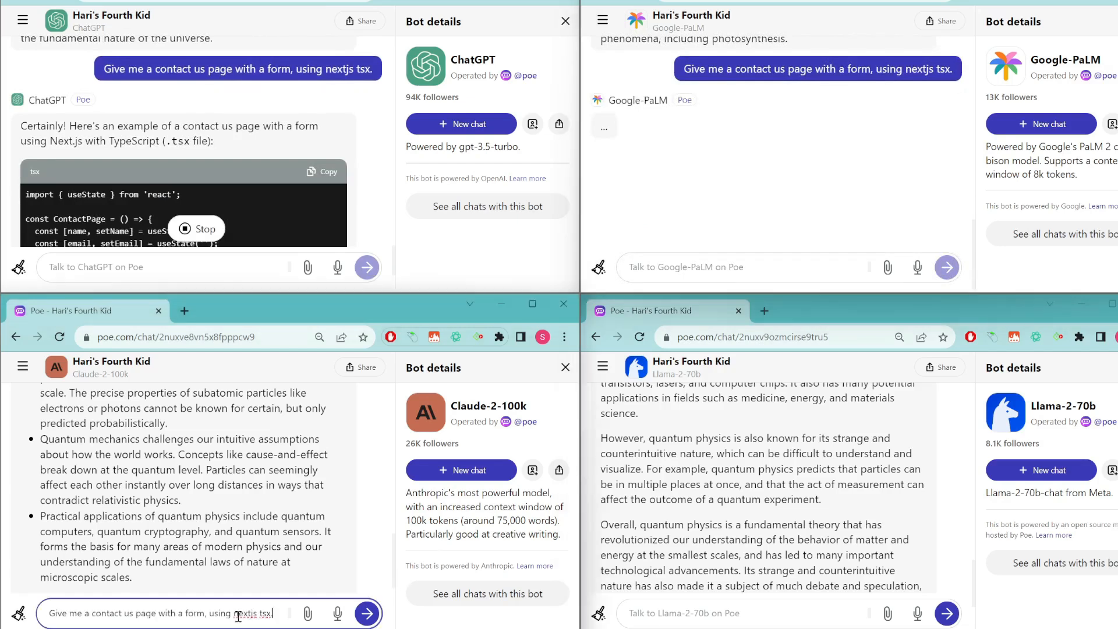
pyautogui.click(367, 613)
pyautogui.click(745, 615)
pyautogui.write('Give me a contact us page with a form, using nextjs tsx.')
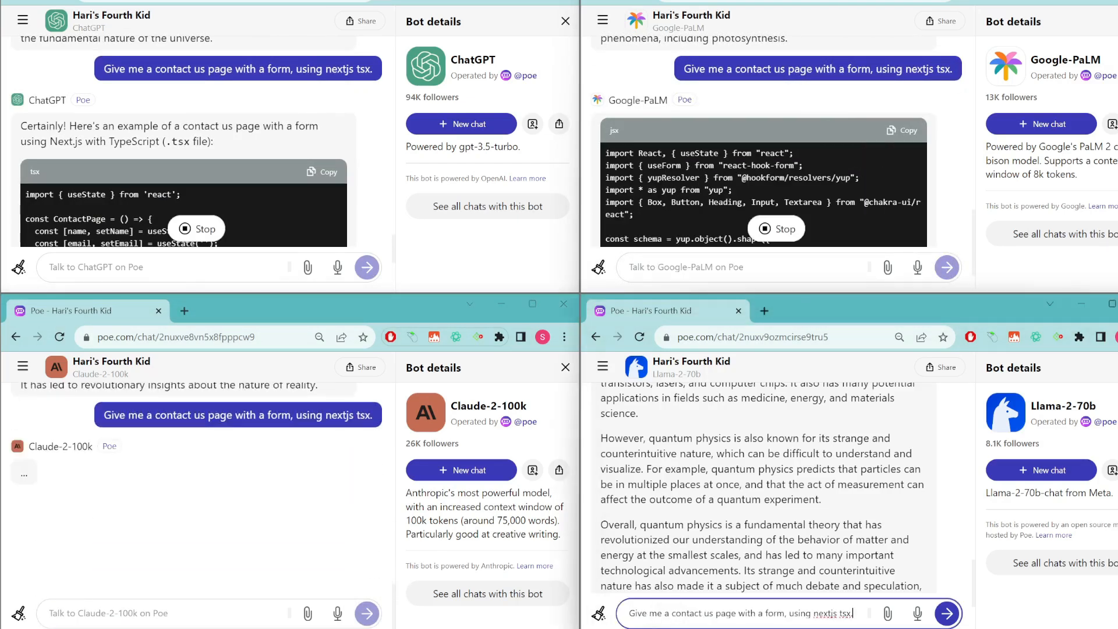
pyautogui.press('Return')
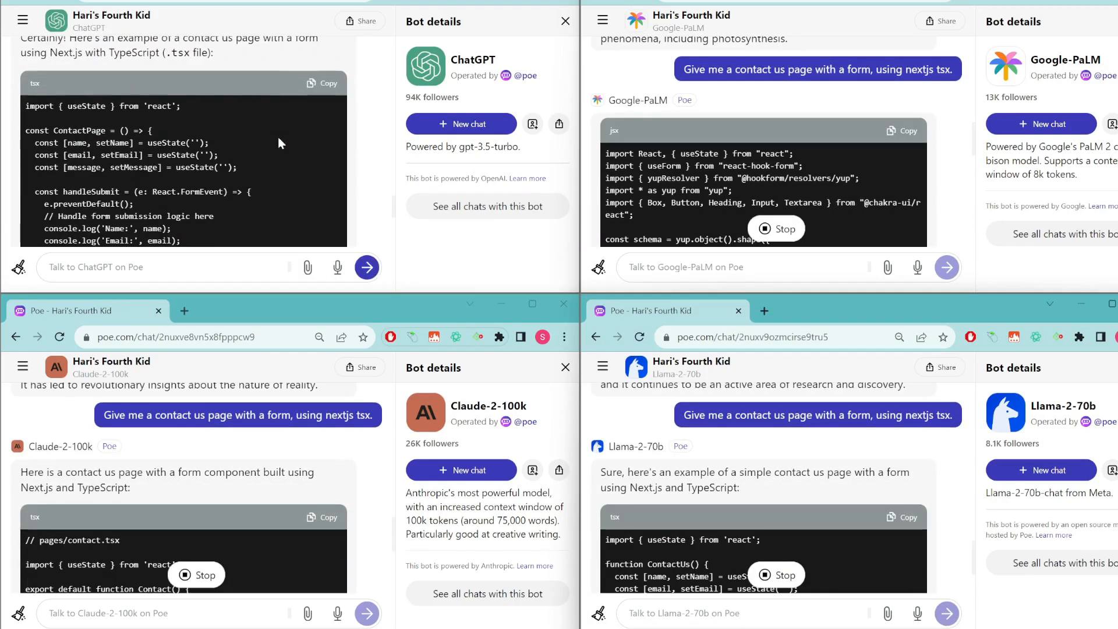
# Scroll through the bots' generated Next.js contact-form code and highlight PaLM's import lines.
pyautogui.scroll(-3, 223, 201)
pyautogui.scroll(-9, 224, 201)
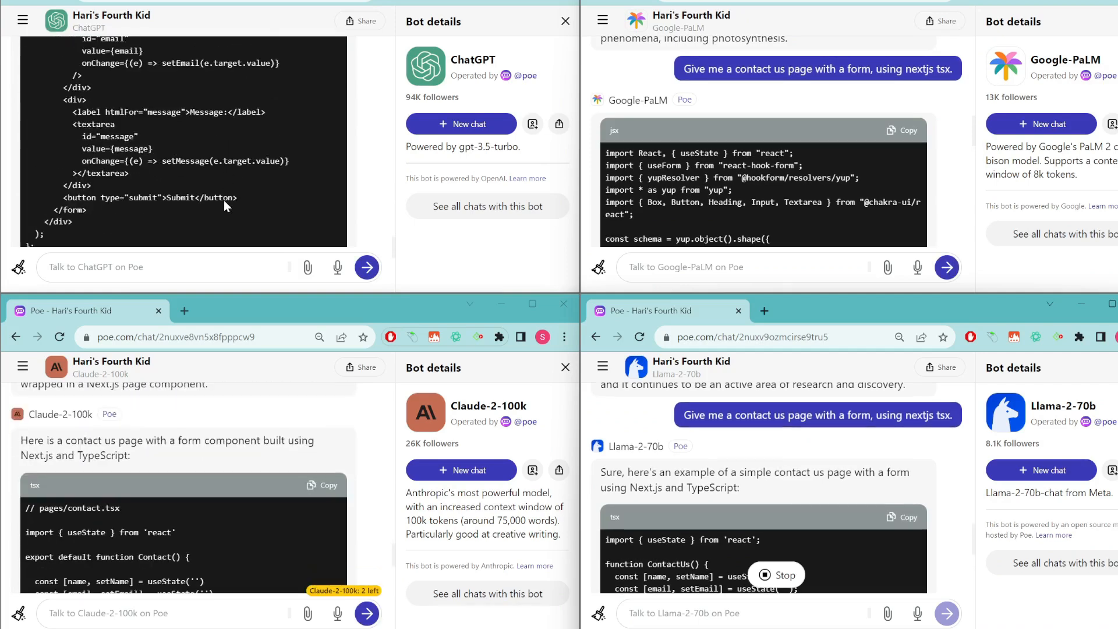
pyautogui.scroll(-2, 224, 200)
pyautogui.scroll(8, 224, 200)
pyautogui.scroll(5, 224, 200)
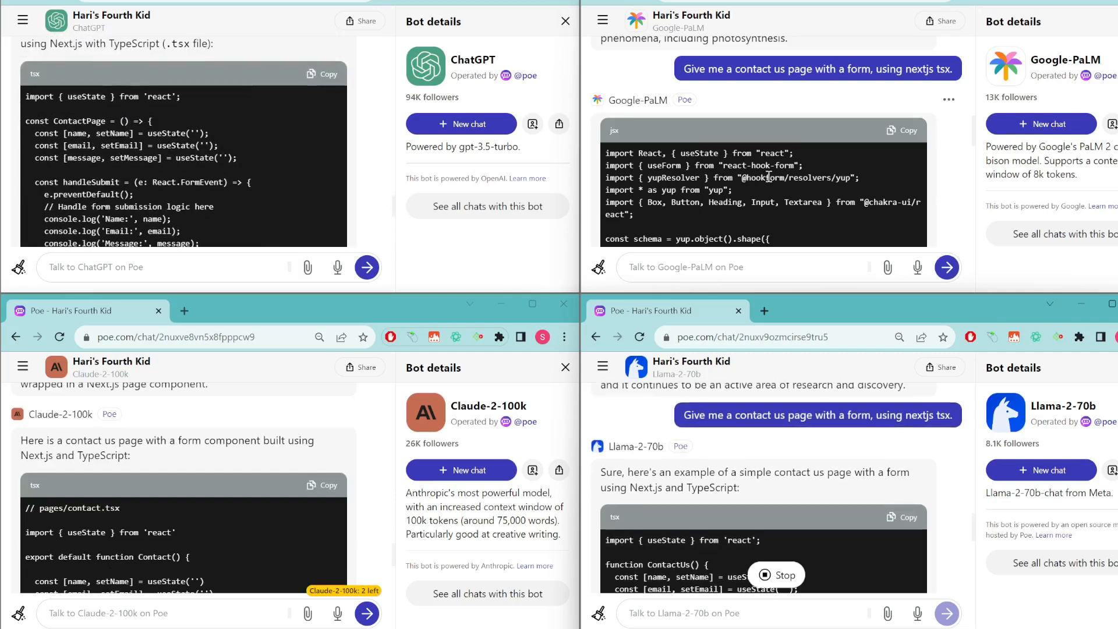
pyautogui.scroll(-3, 769, 176)
pyautogui.scroll(1, 769, 176)
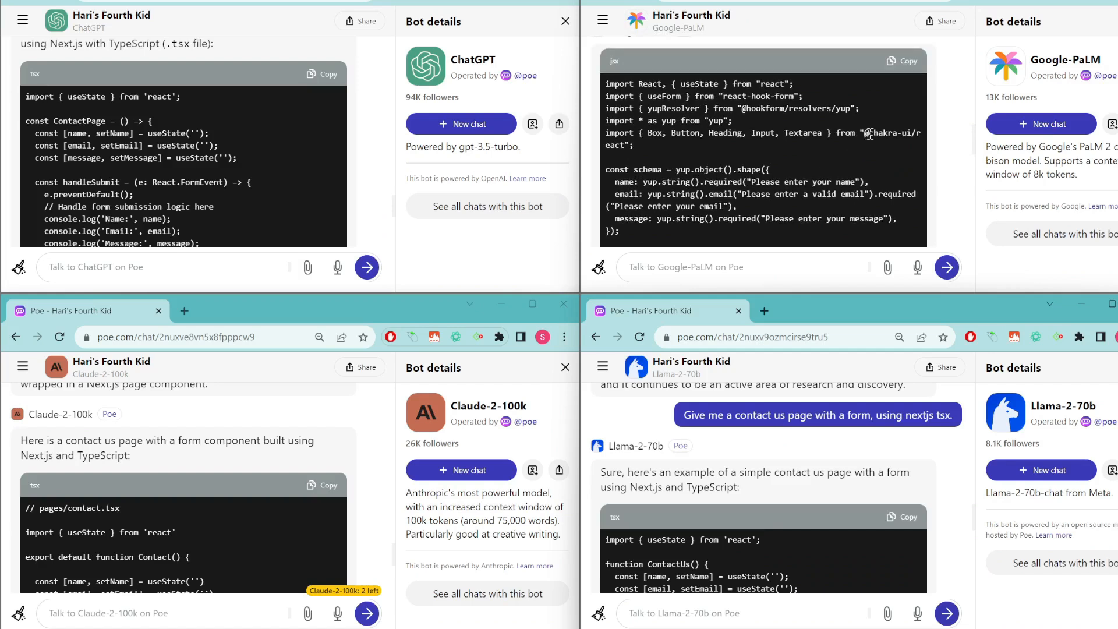
pyautogui.moveTo(737, 109); pyautogui.dragTo(808, 144)
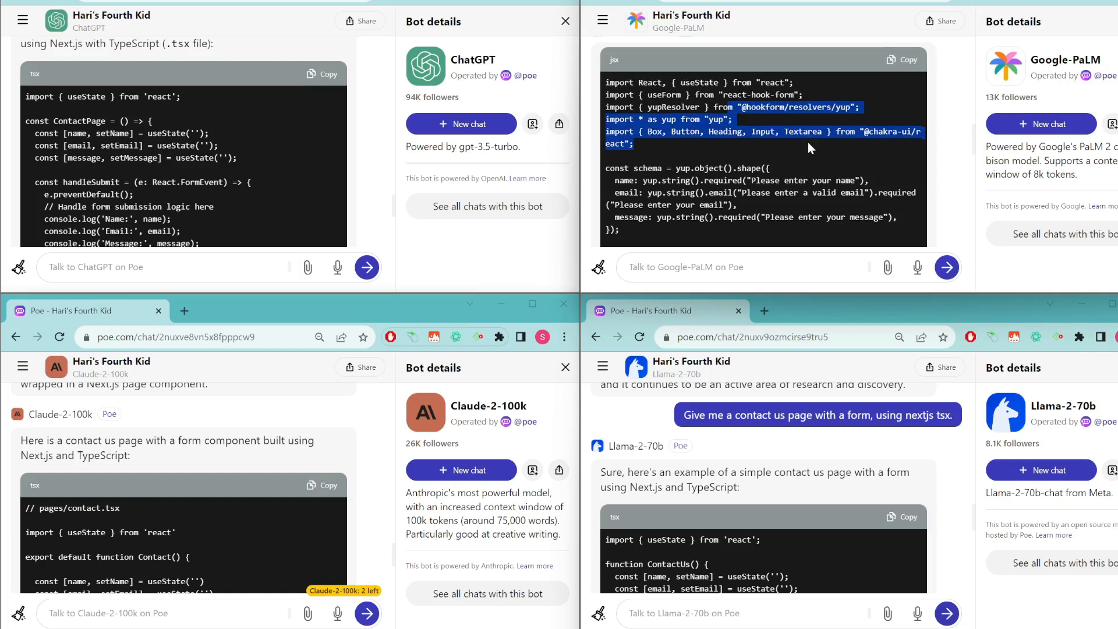
pyautogui.scroll(-1, 808, 144)
pyautogui.scroll(2, 809, 143)
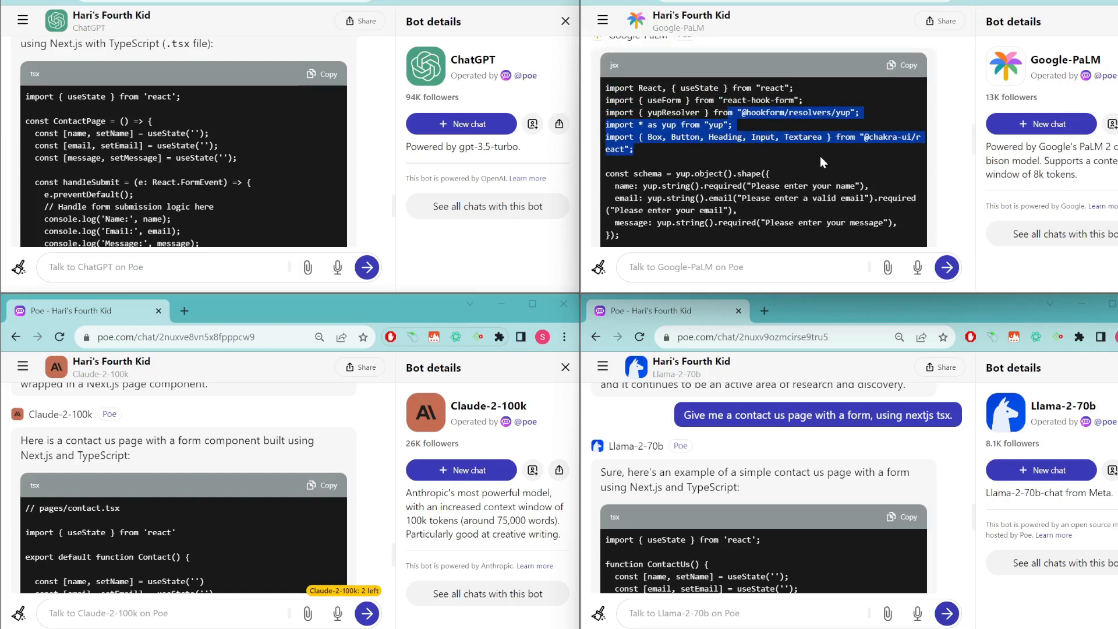
# Clear the selection and scroll through the rest of the generated form code to compare.
pyautogui.click(820, 168)
pyautogui.scroll(-5, 820, 168)
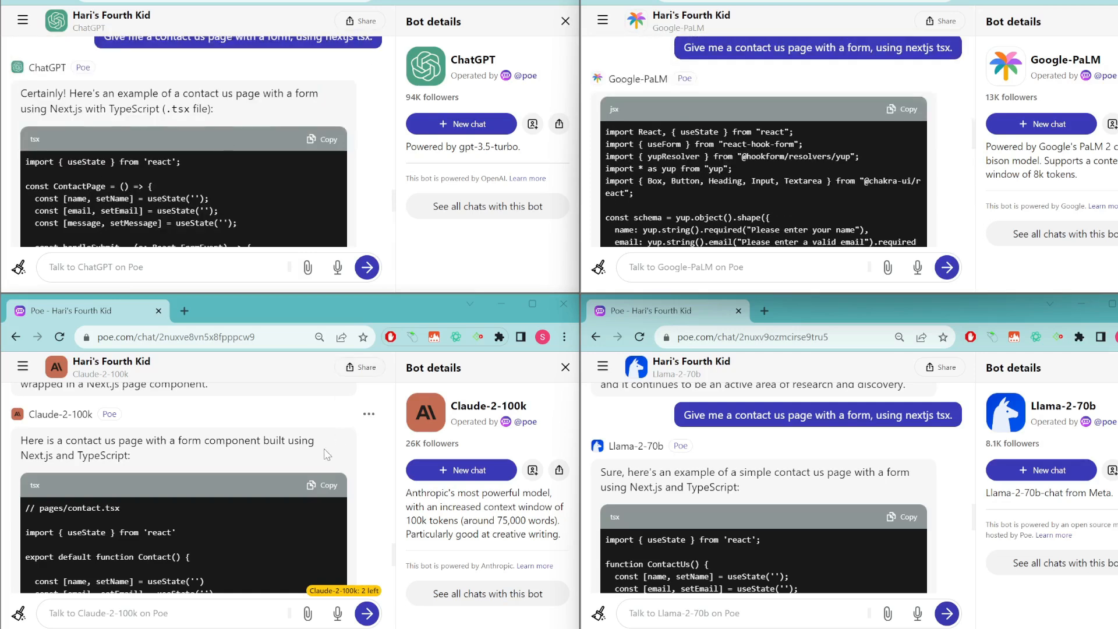
pyautogui.scroll(-3, 310, 533)
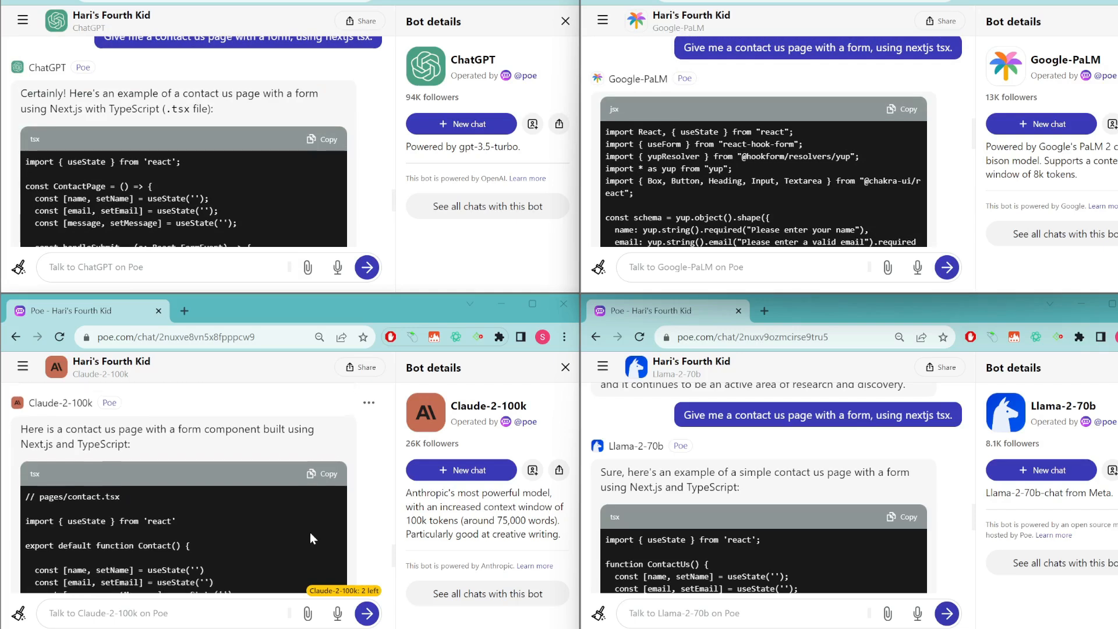
pyautogui.scroll(-5, 310, 533)
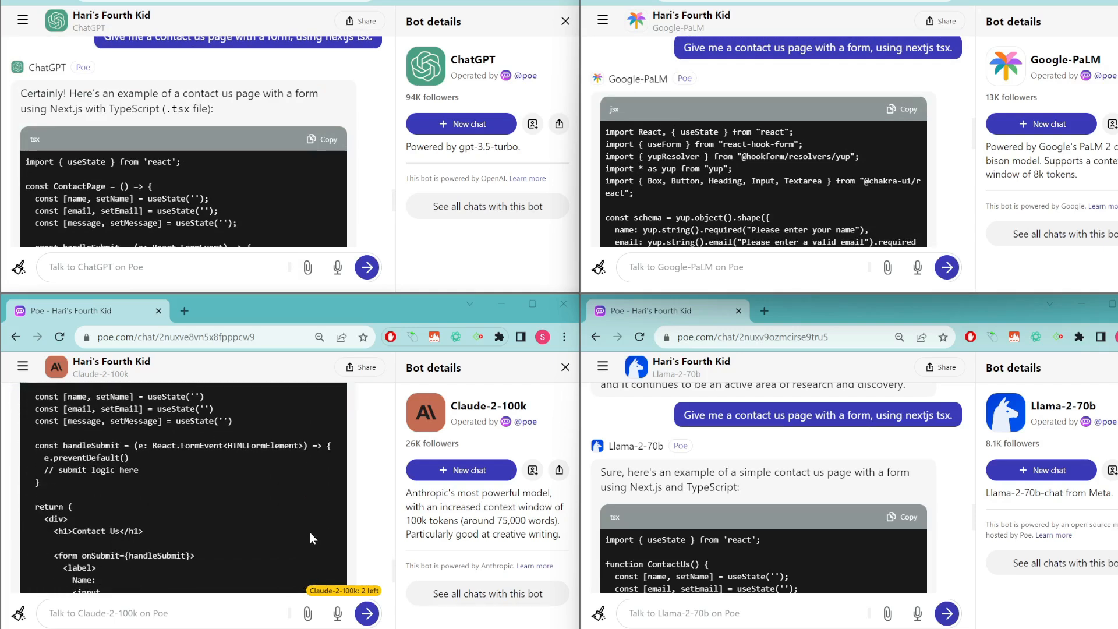
pyautogui.scroll(-3, 310, 533)
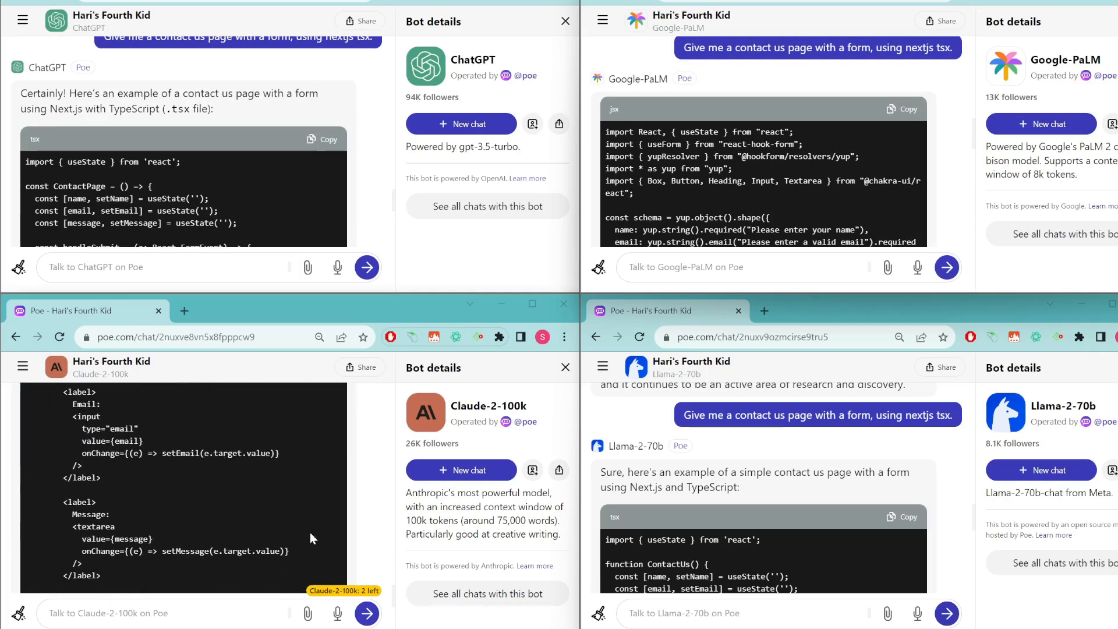
pyautogui.scroll(-2, 361, 552)
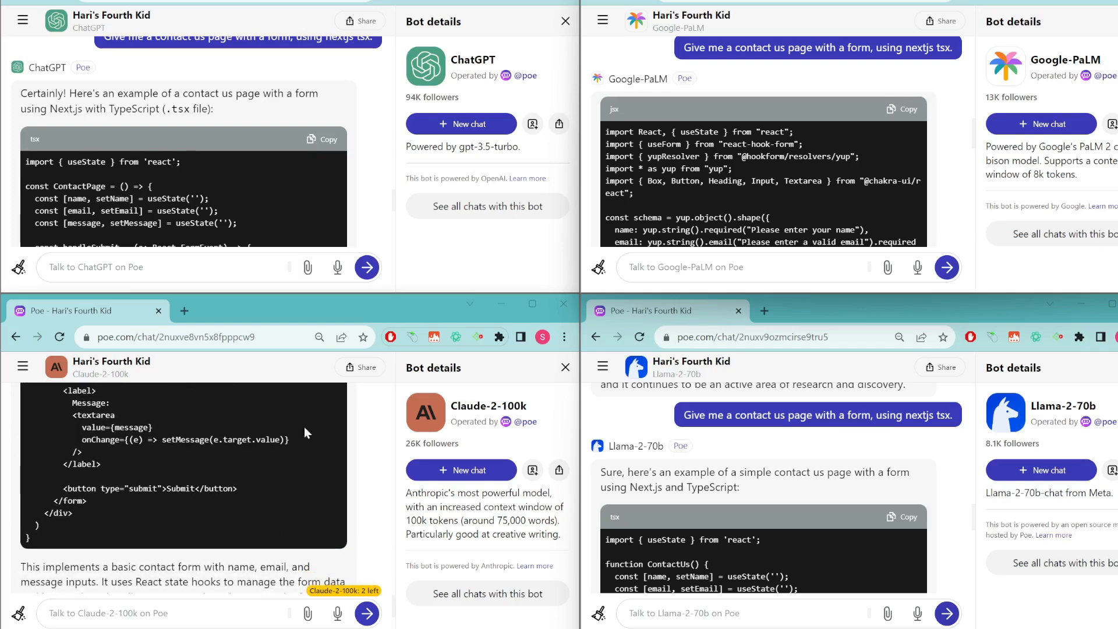
pyautogui.scroll(-1, 773, 539)
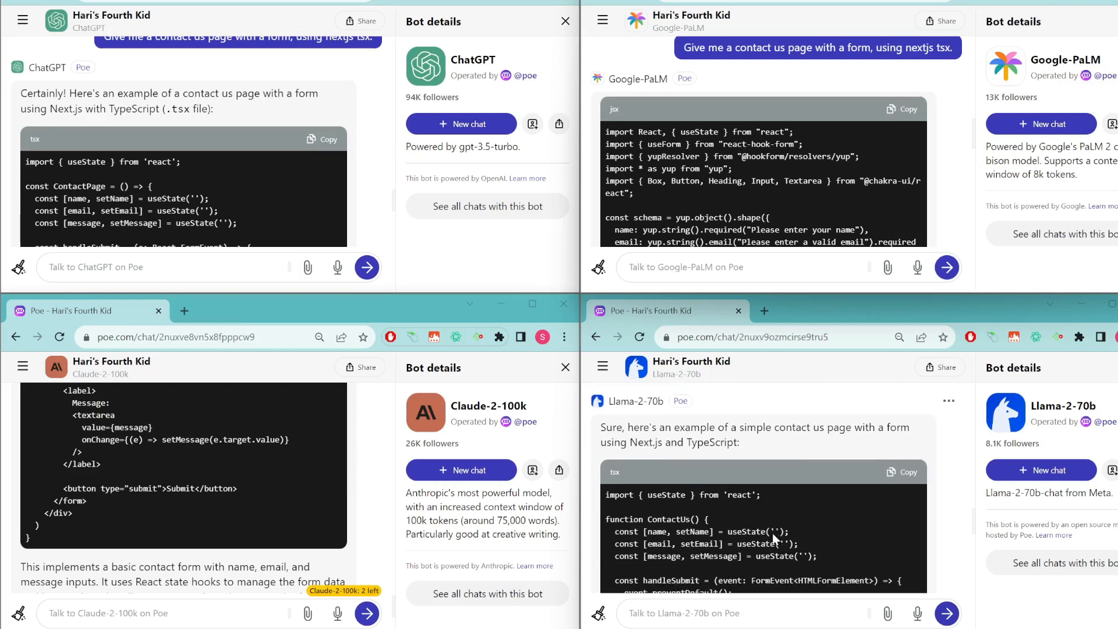
pyautogui.scroll(-2, 764, 542)
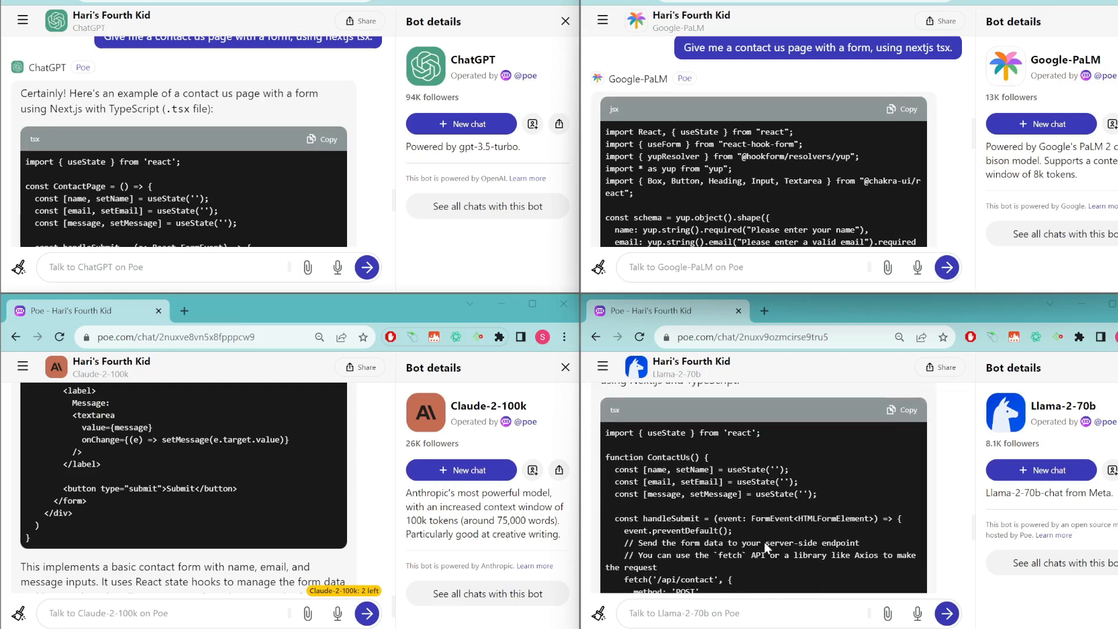
pyautogui.scroll(-4, 764, 543)
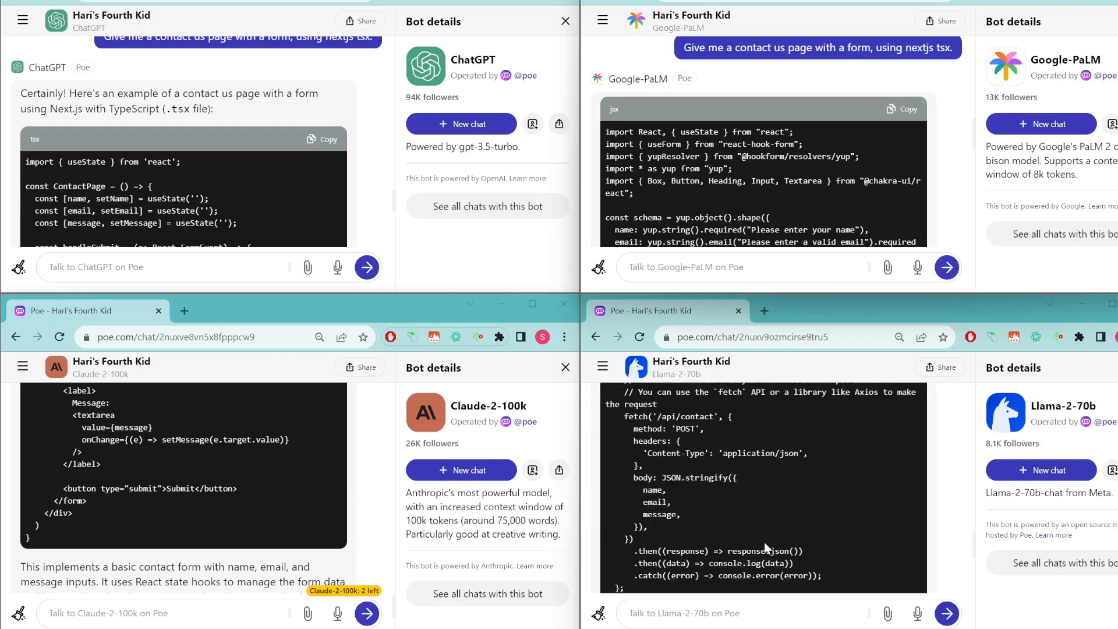
pyautogui.scroll(-3, 764, 542)
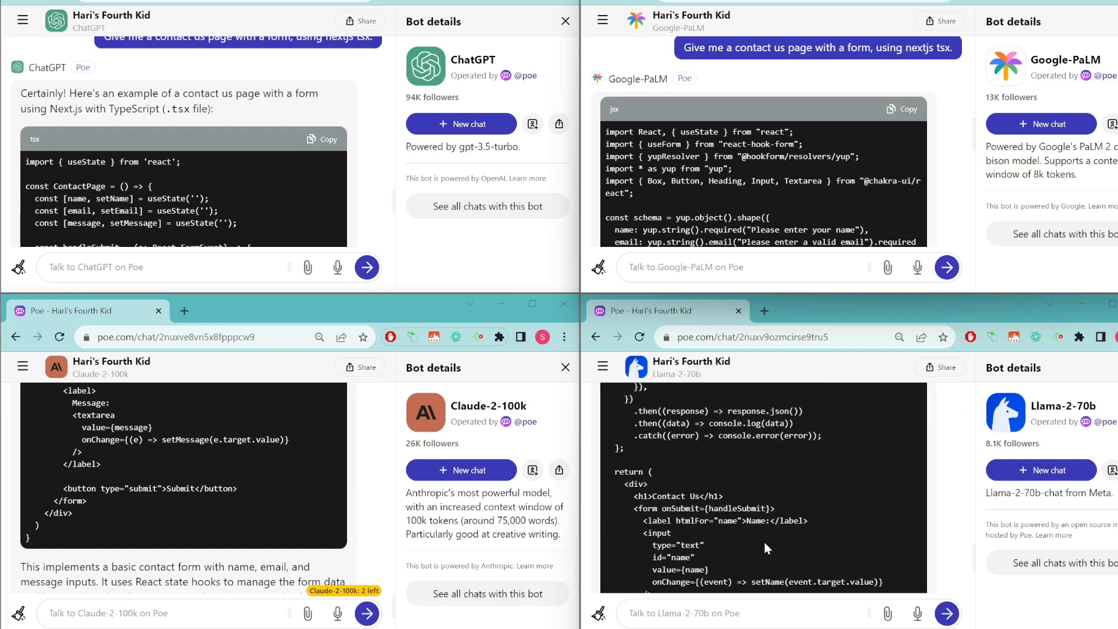
pyautogui.scroll(7, 765, 543)
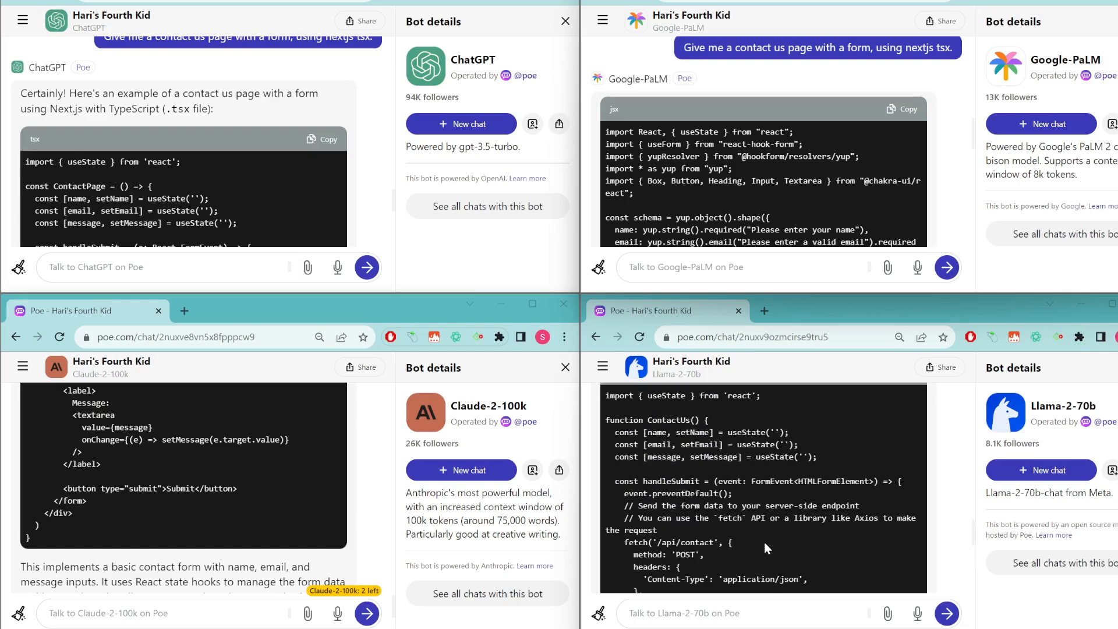
pyautogui.scroll(-10, 764, 542)
pyautogui.scroll(4, 726, 534)
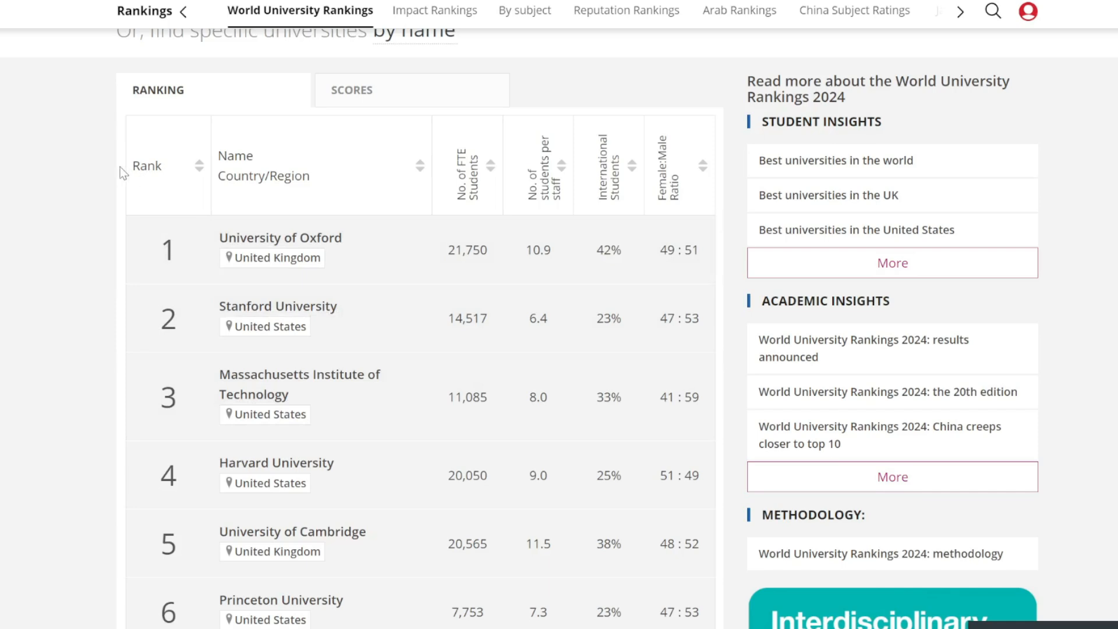
# Page forward through the rankings table to page 3, then return to page 1.
pyautogui.scroll(-20, 317, 324)
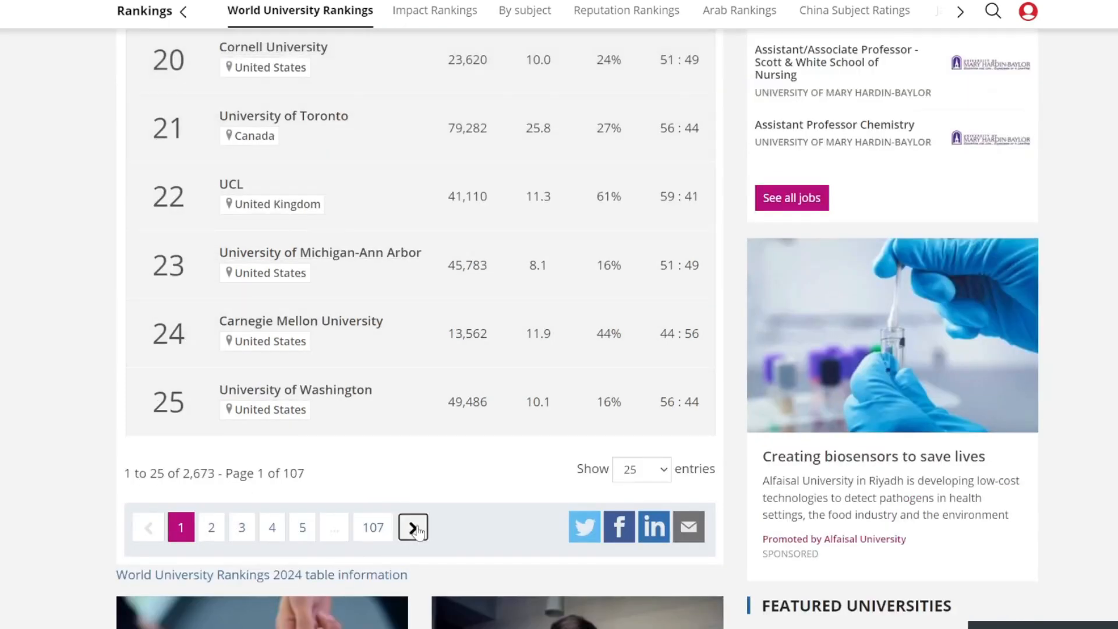
pyautogui.click(415, 528)
pyautogui.click(412, 322)
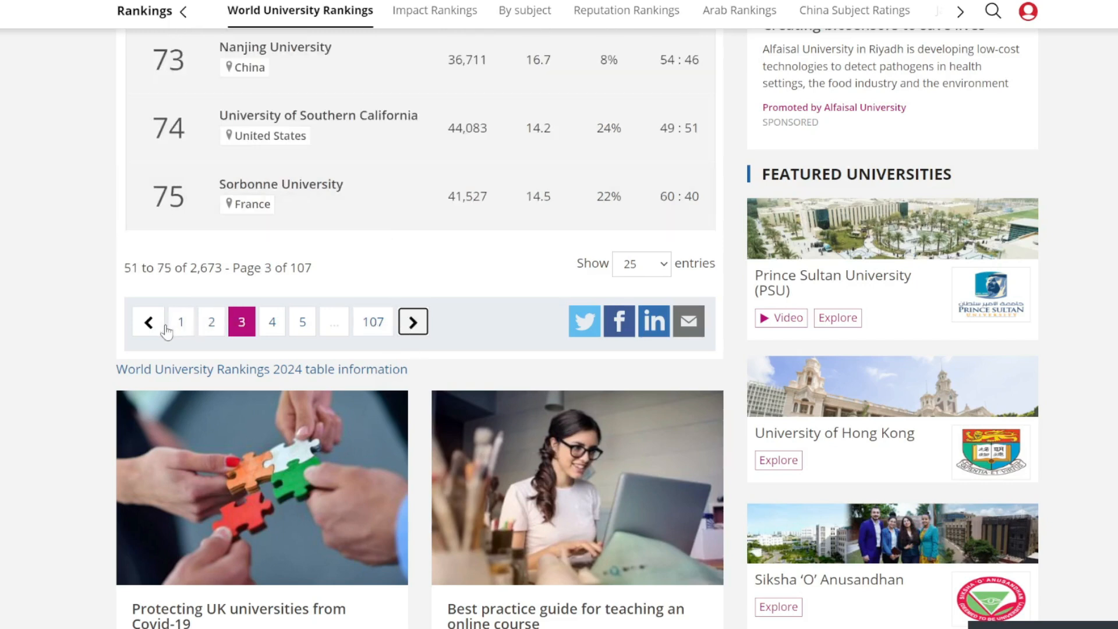
pyautogui.click(180, 322)
# Highlight the table rows for ranks 19 to 25, then clear the highlight.
pyautogui.scroll(10, 181, 330)
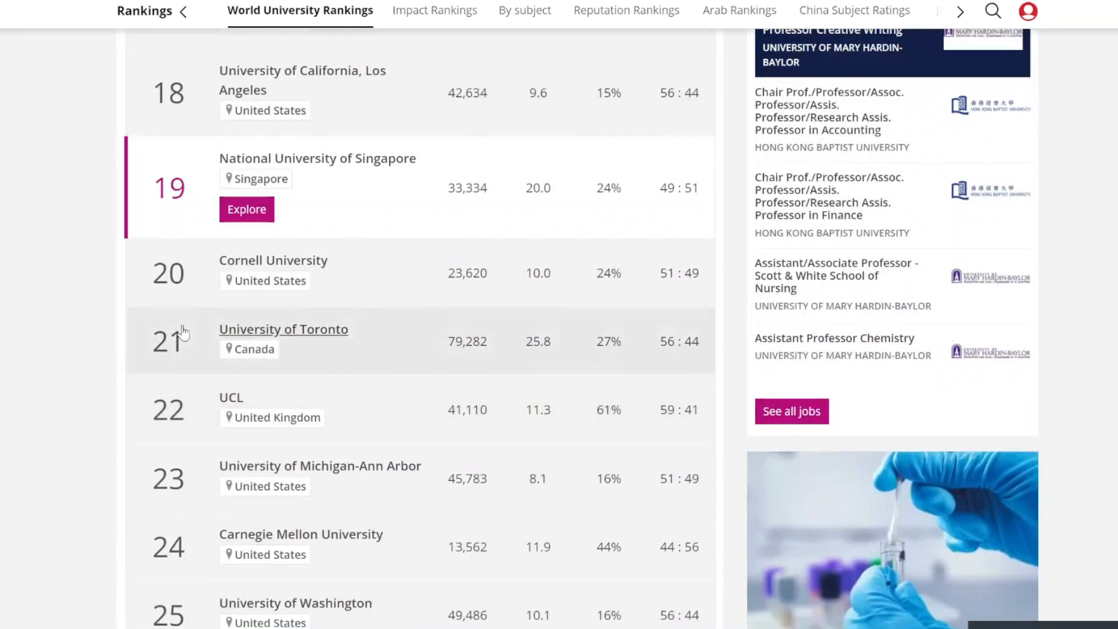
pyautogui.moveTo(702, 609); pyautogui.dragTo(168, 155)
pyautogui.click(83, 180)
pyautogui.scroll(2, 84, 181)
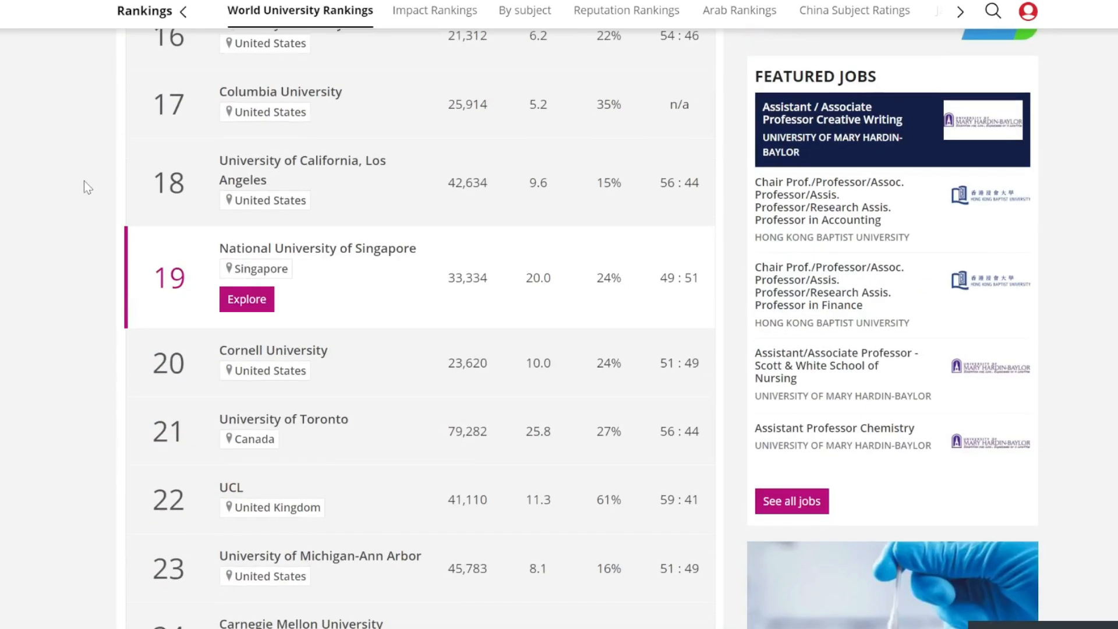
pyautogui.scroll(15, 84, 181)
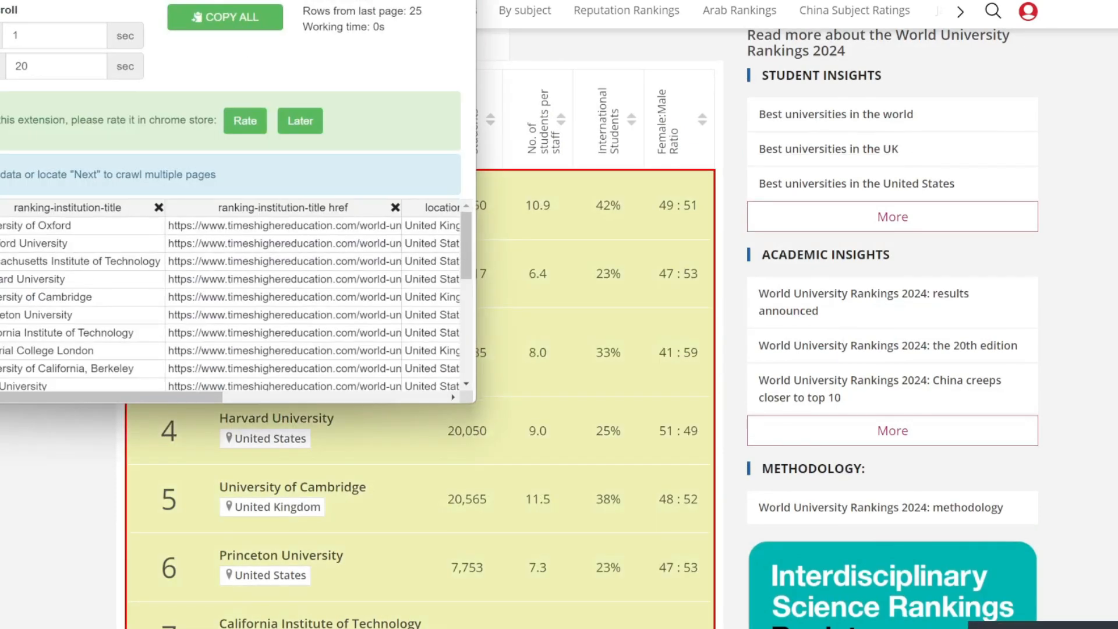
# Move the scraper window aside and mark the table's next-page arrow as the Next button.
pyautogui.moveTo(202, 0); pyautogui.dragTo(943, 63)
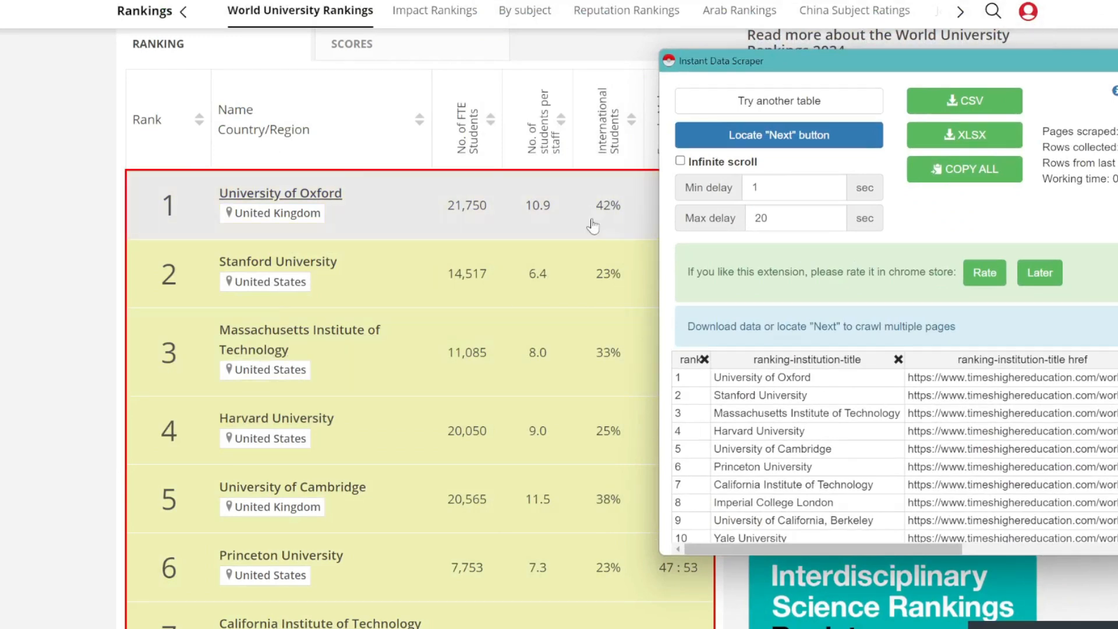
pyautogui.scroll(-5, 912, 461)
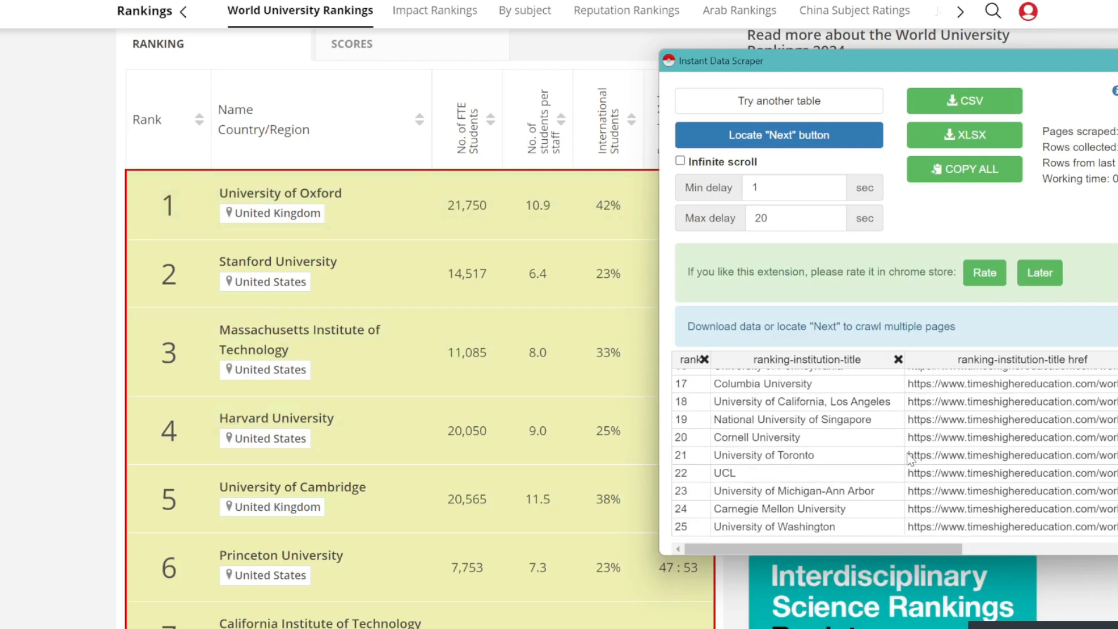
pyautogui.scroll(-10, 560, 421)
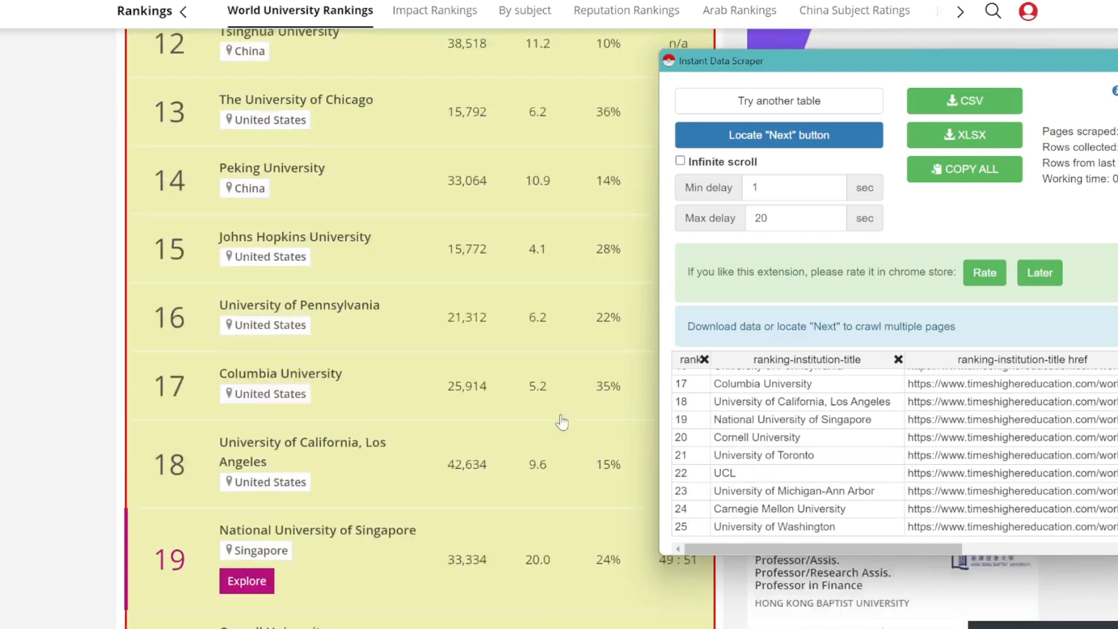
pyautogui.scroll(-5, 562, 422)
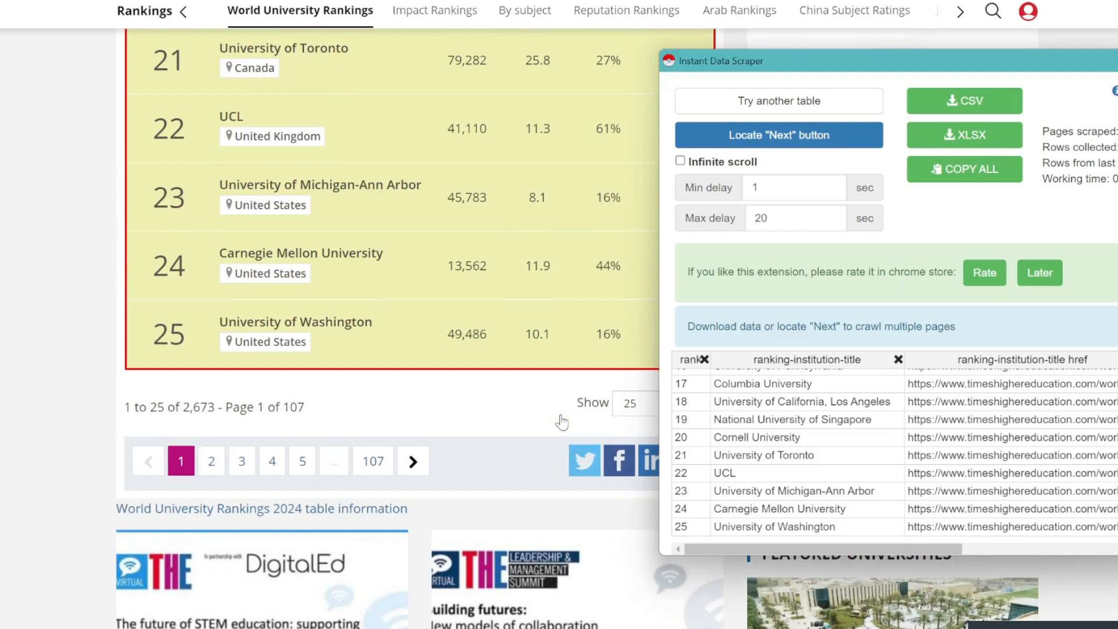
pyautogui.scroll(1, 562, 422)
pyautogui.click(775, 135)
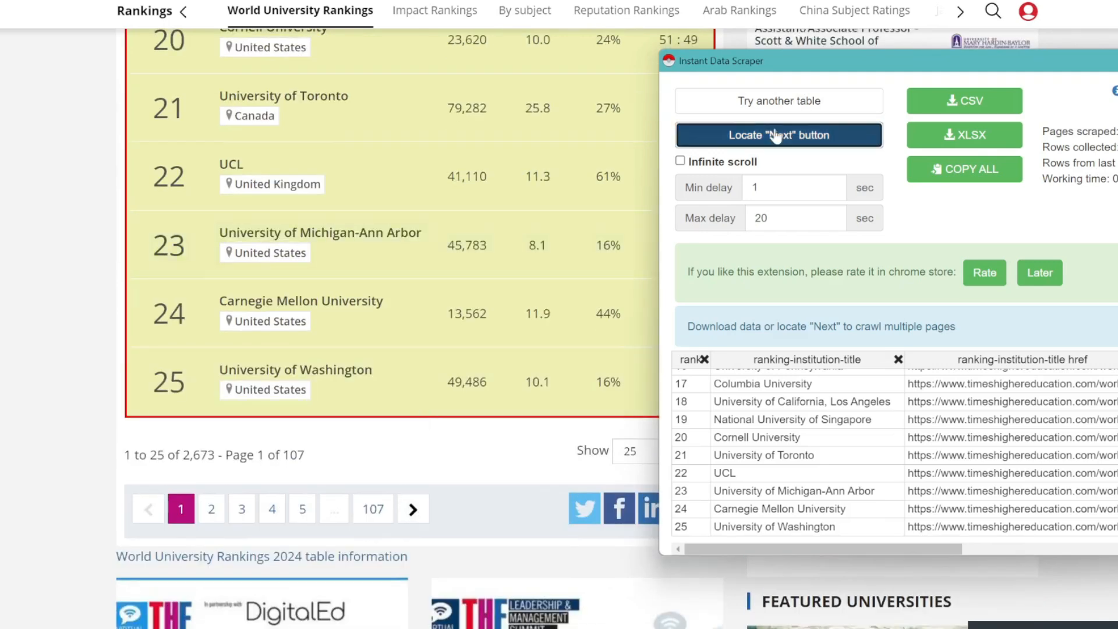
pyautogui.click(413, 510)
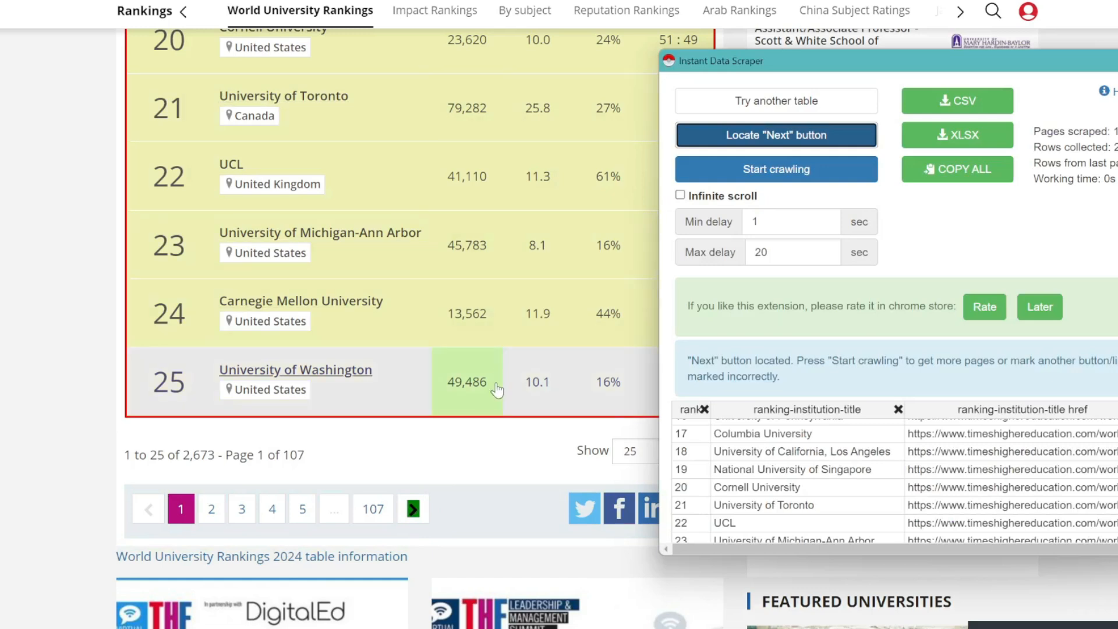
pyautogui.scroll(10, 531, 300)
pyautogui.scroll(-7, 536, 303)
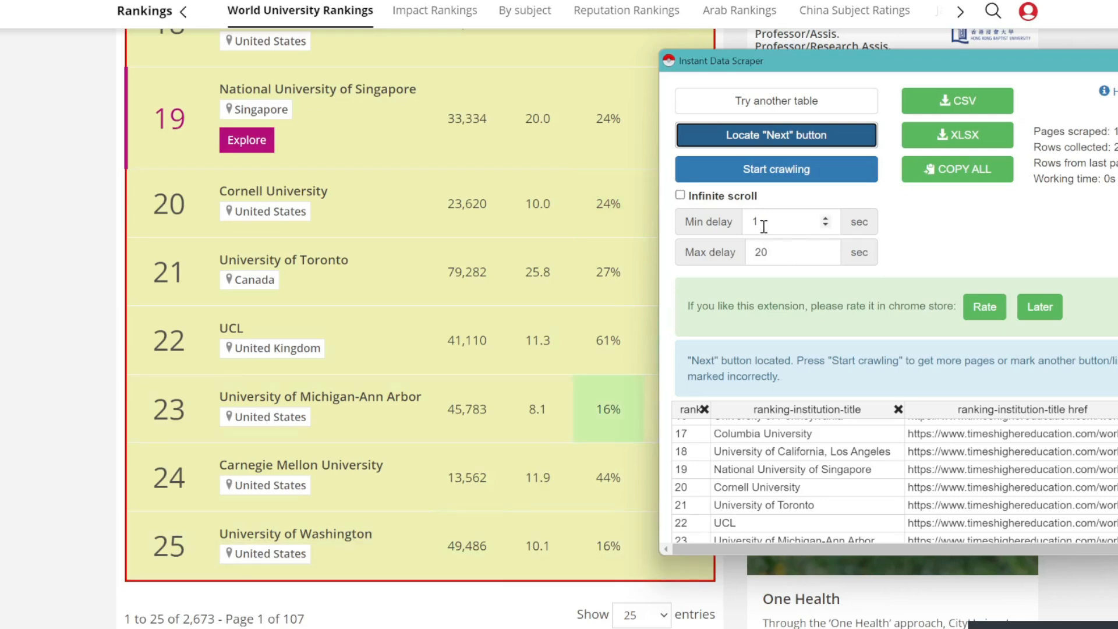
# Set the scraper's minimum crawl delay to 3 seconds.
pyautogui.moveTo(764, 227); pyautogui.dragTo(728, 224)
pyautogui.write('3')
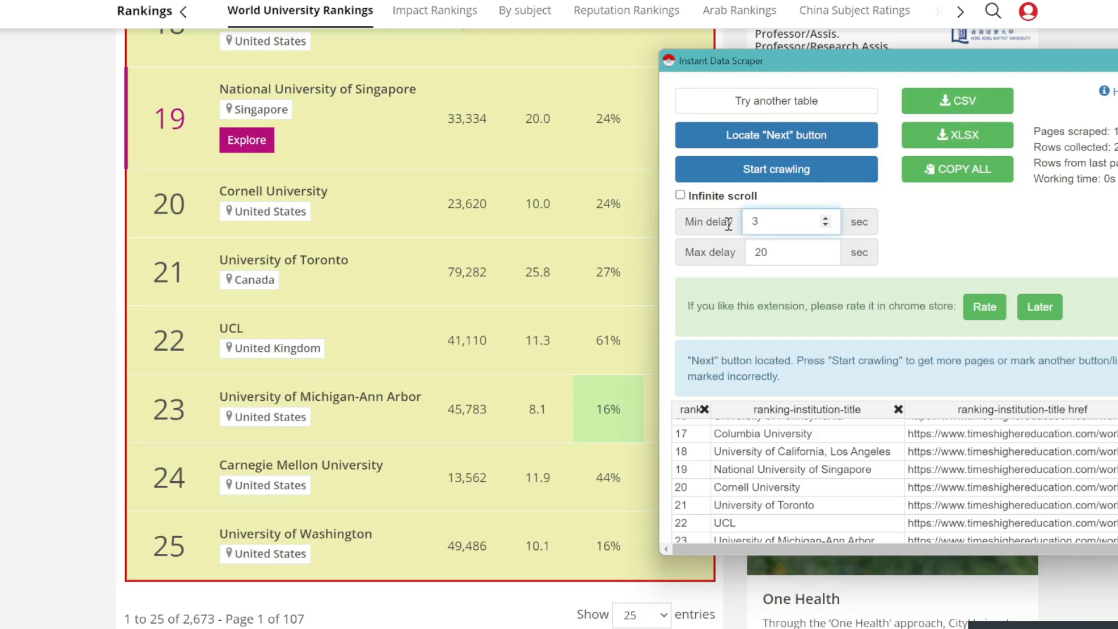
pyautogui.scroll(-3, 608, 402)
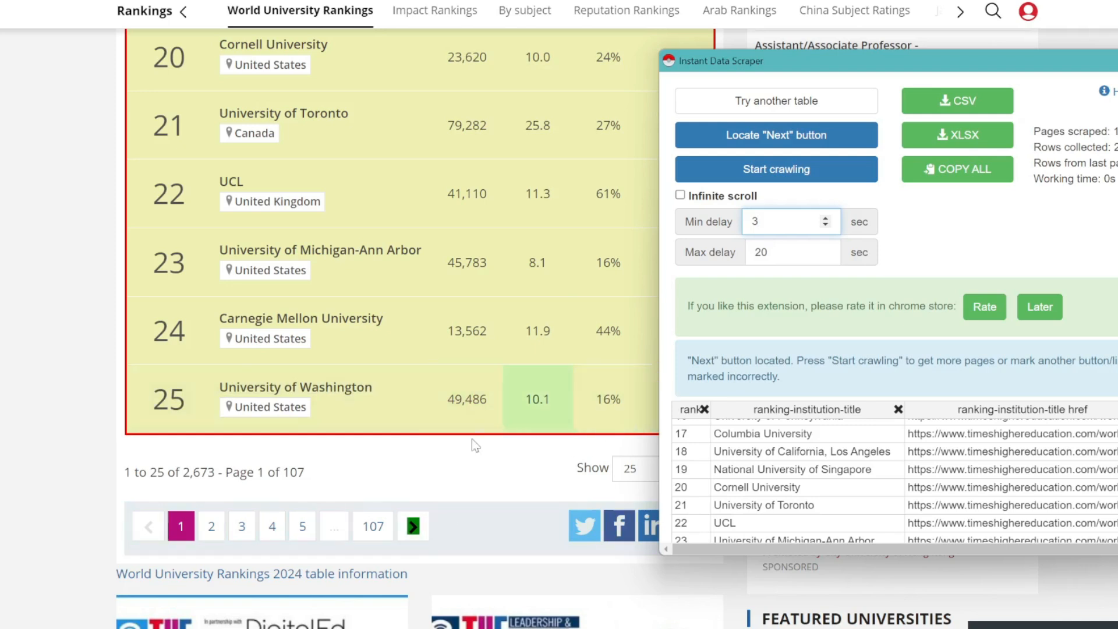
# Start crawling the rankings pages and let the scraper advance through them.
pyautogui.click(777, 170)
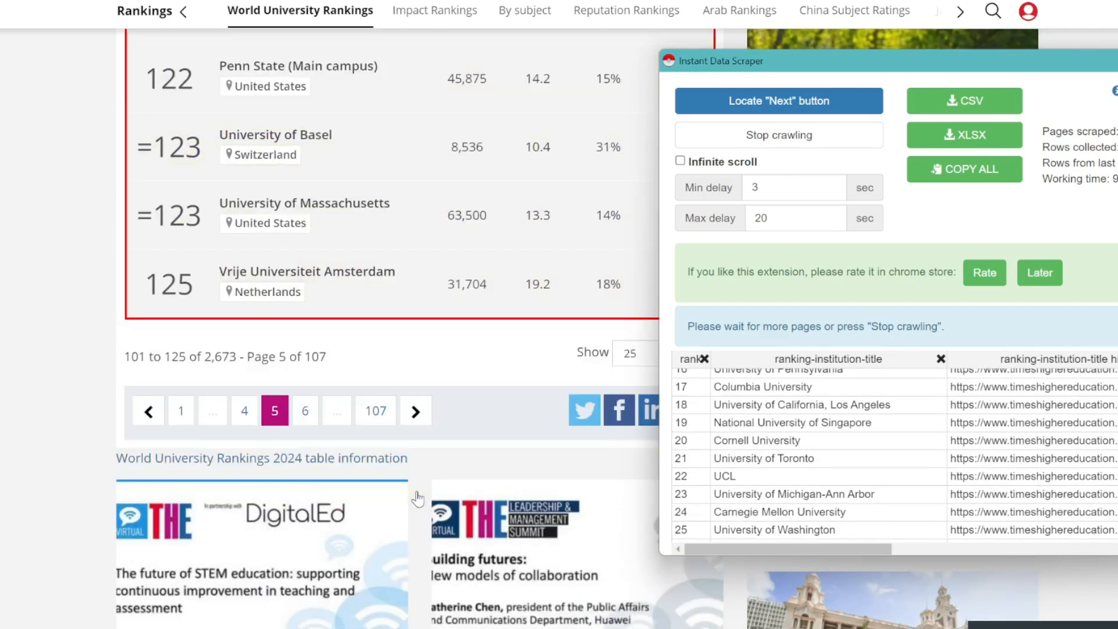
pyautogui.scroll(-9, 861, 479)
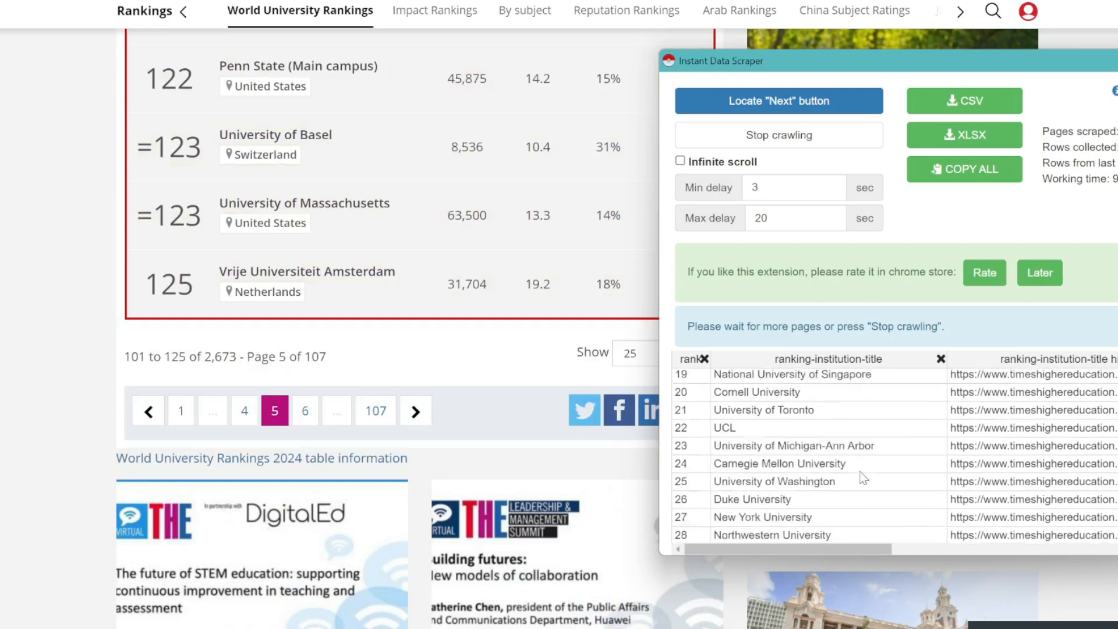
pyautogui.scroll(-20, 864, 478)
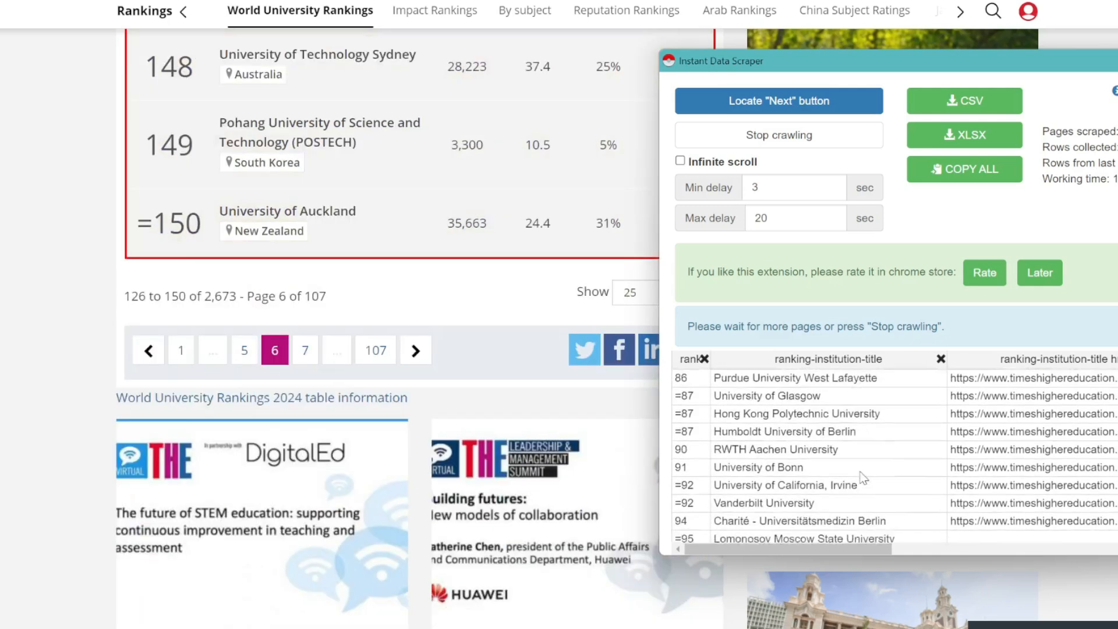
pyautogui.scroll(-5, 864, 477)
pyautogui.scroll(-10, 864, 478)
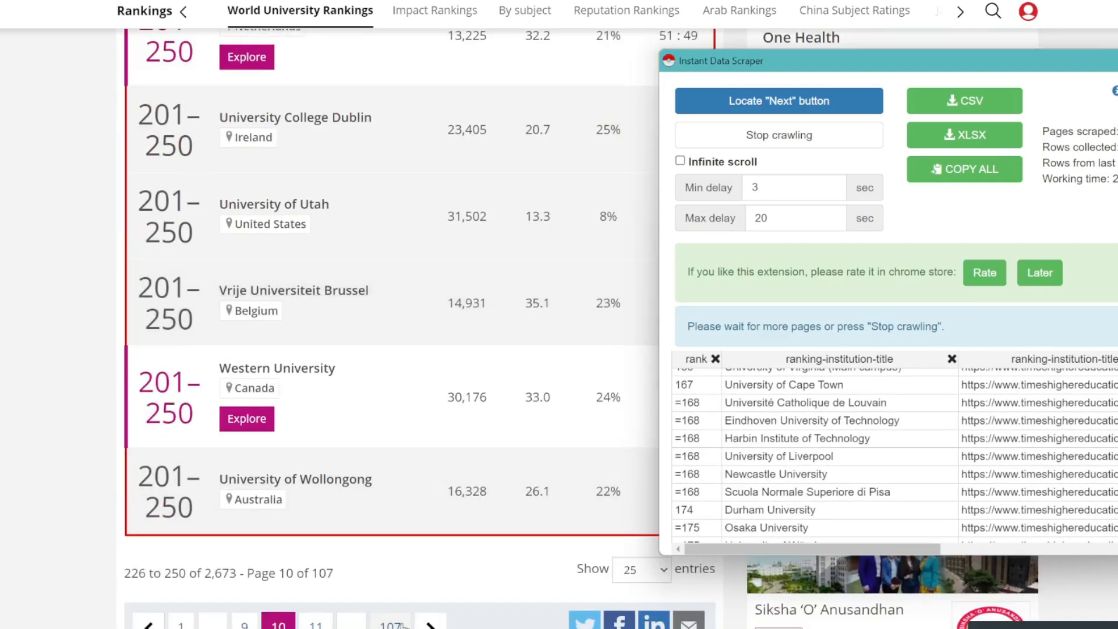
# Stop the crawl at the 251–300 band and dismiss the scraper panel.
pyautogui.click(731, 143)
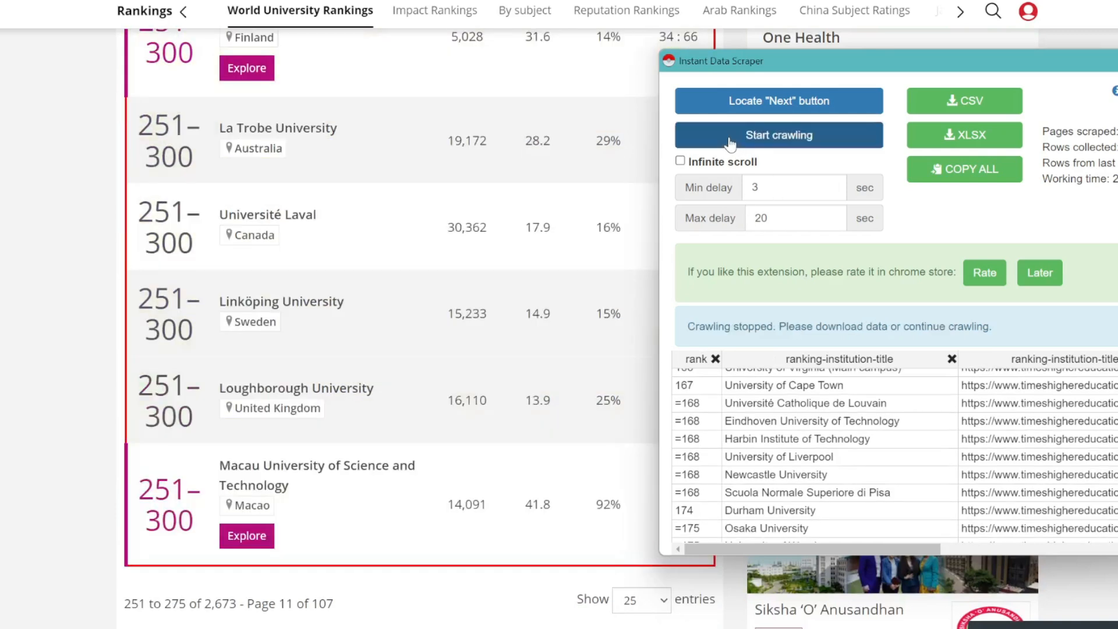
pyautogui.scroll(-6, 857, 466)
pyautogui.scroll(-10, 856, 470)
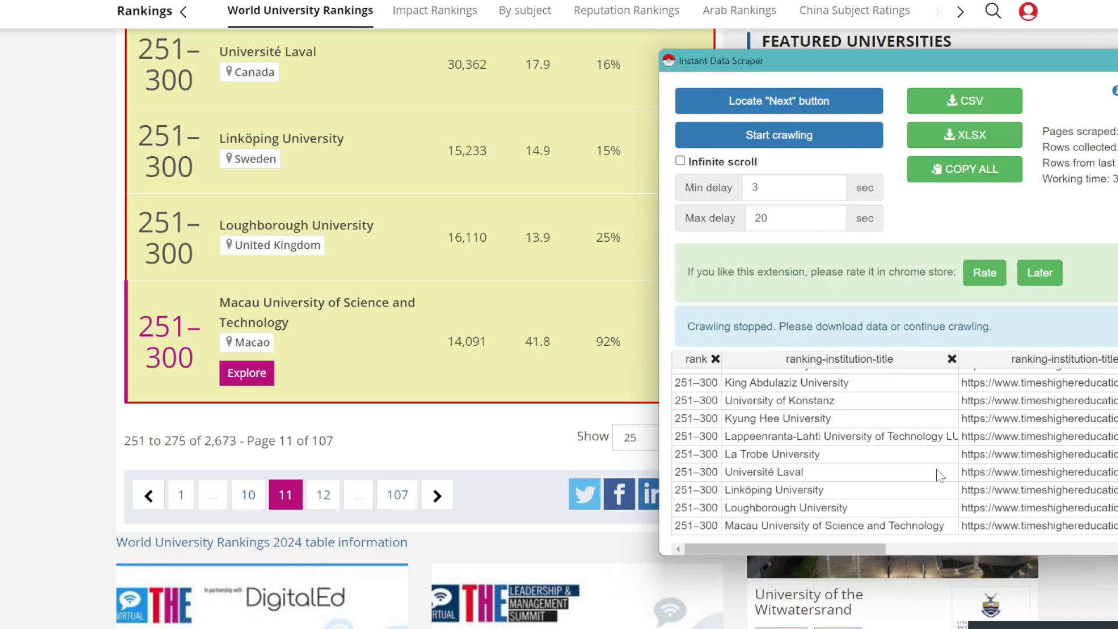
pyautogui.click(53, 343)
pyautogui.scroll(20, 53, 346)
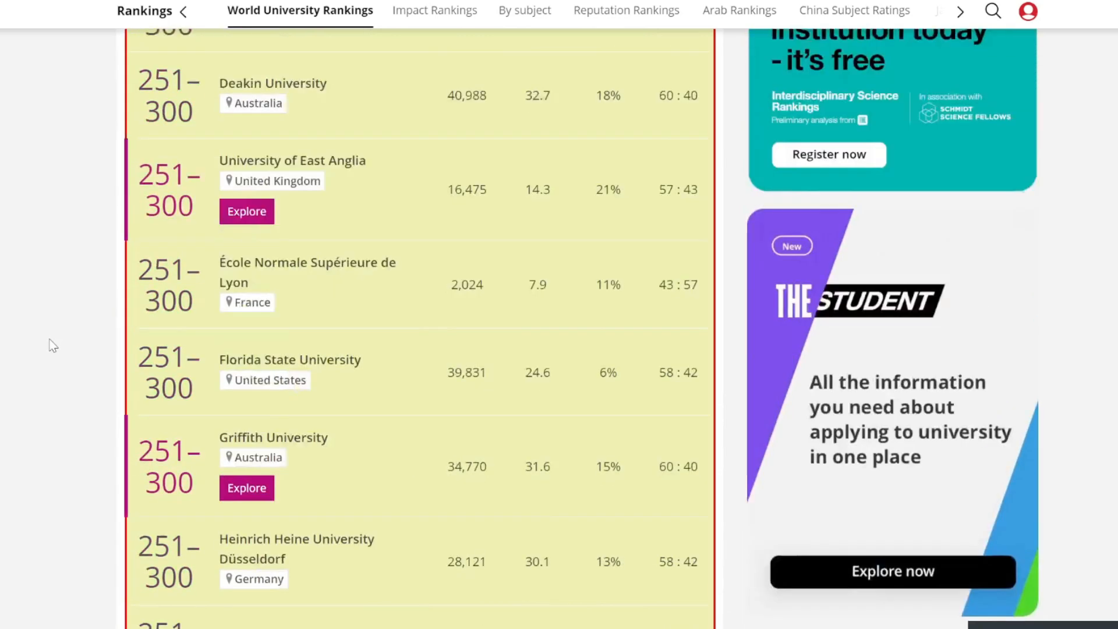
pyautogui.scroll(1, 53, 346)
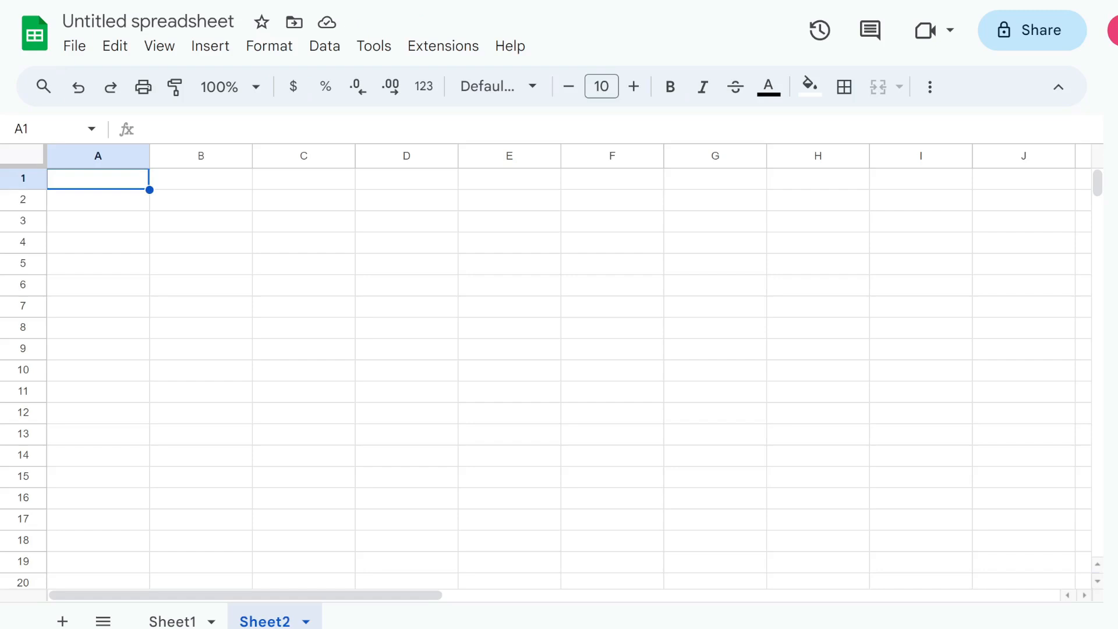
# On Sheet1, enable GPT functions via GPT for Sheets and Docs, then select topics A2:A6.
pyautogui.click(172, 621)
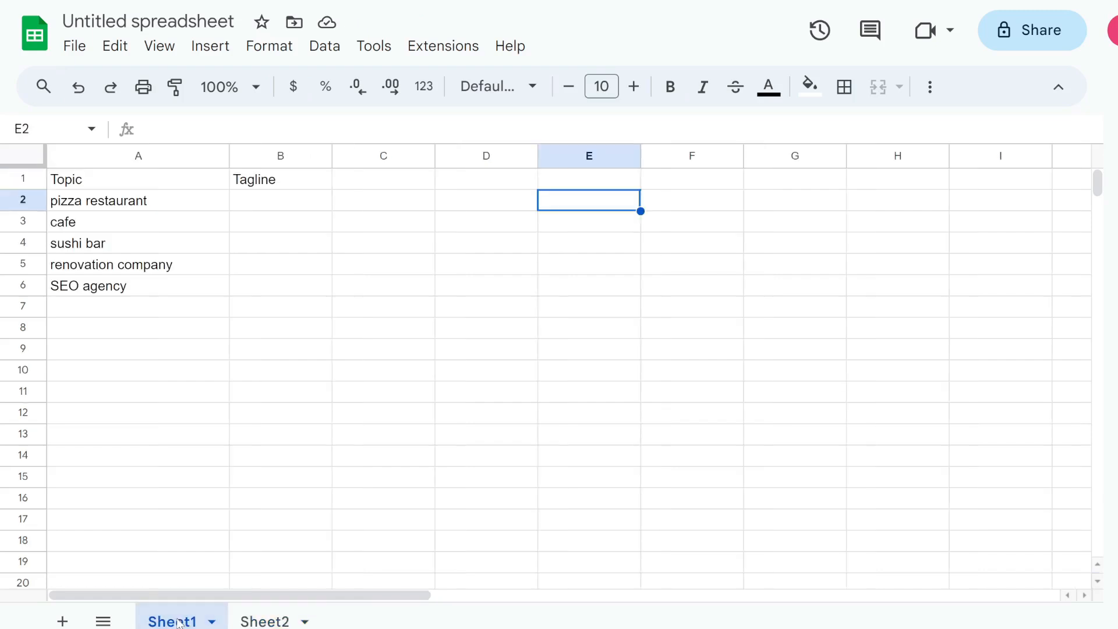
pyautogui.click(444, 55)
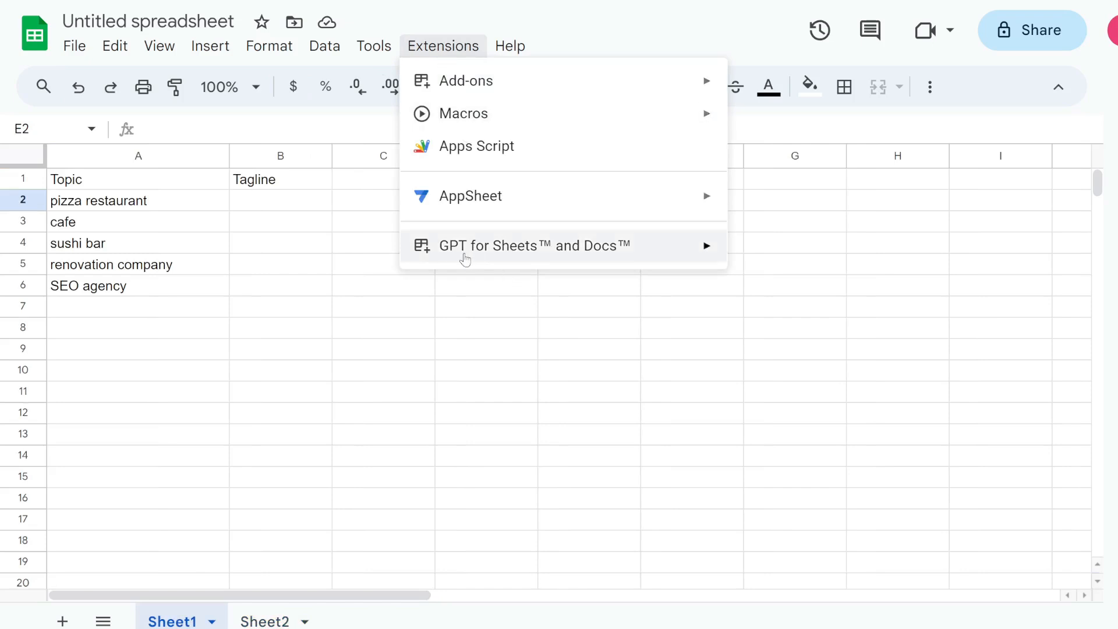
pyautogui.moveTo(462, 257)
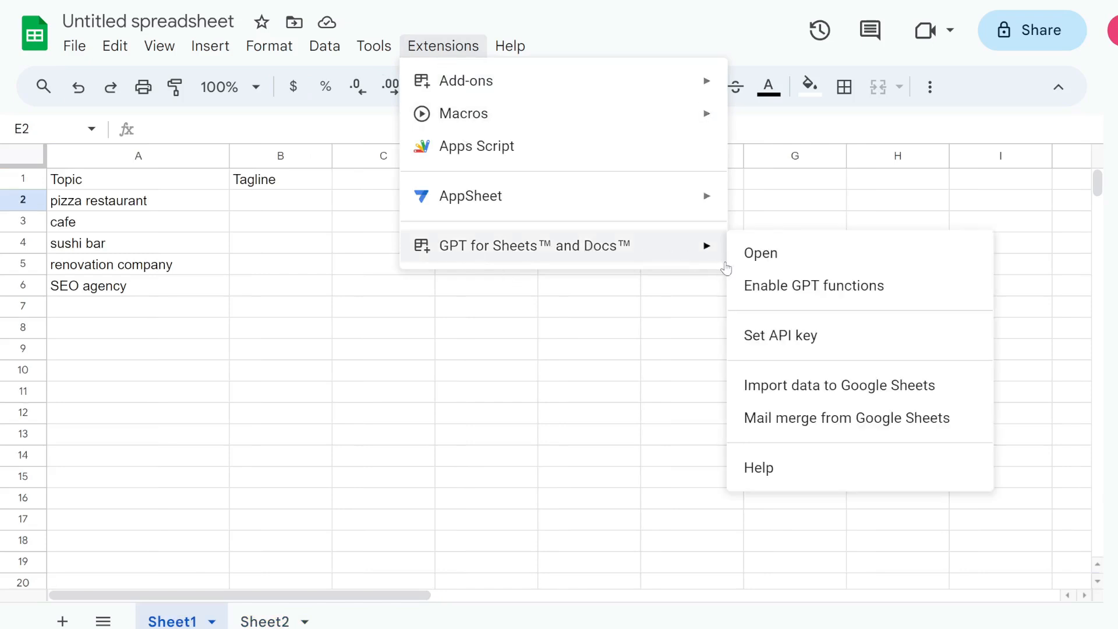
pyautogui.click(772, 291)
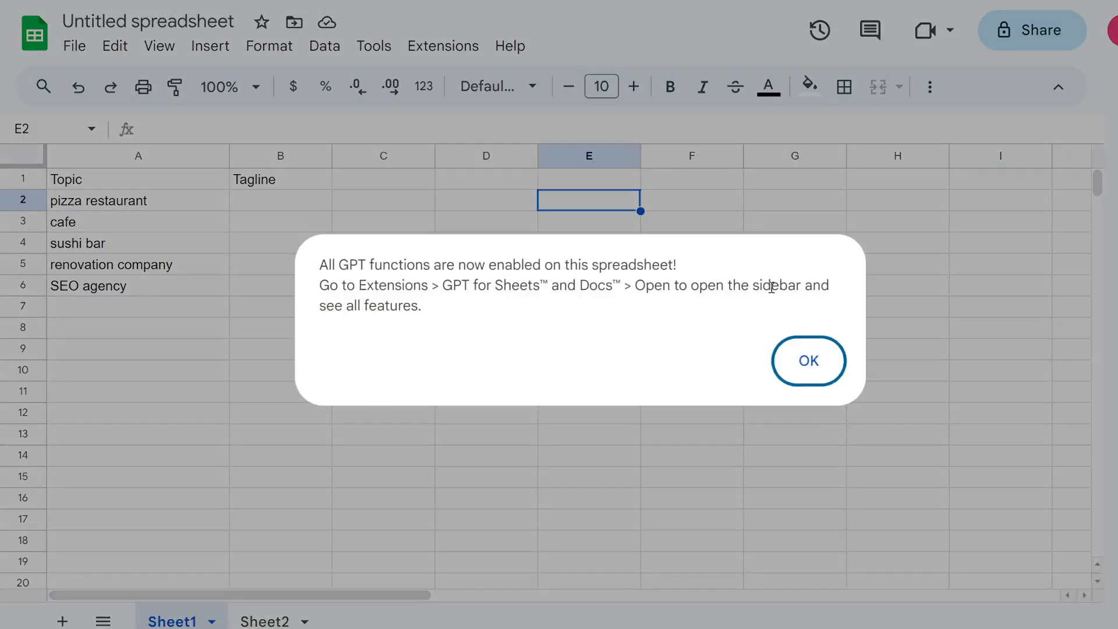
pyautogui.click(809, 362)
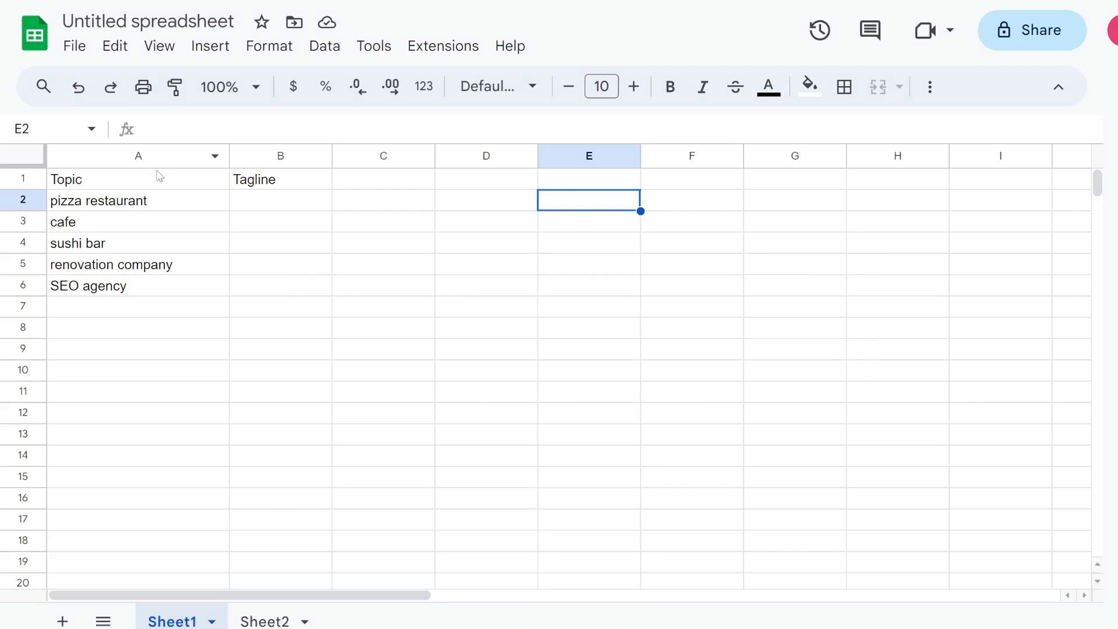
pyautogui.moveTo(111, 199); pyautogui.dragTo(131, 289)
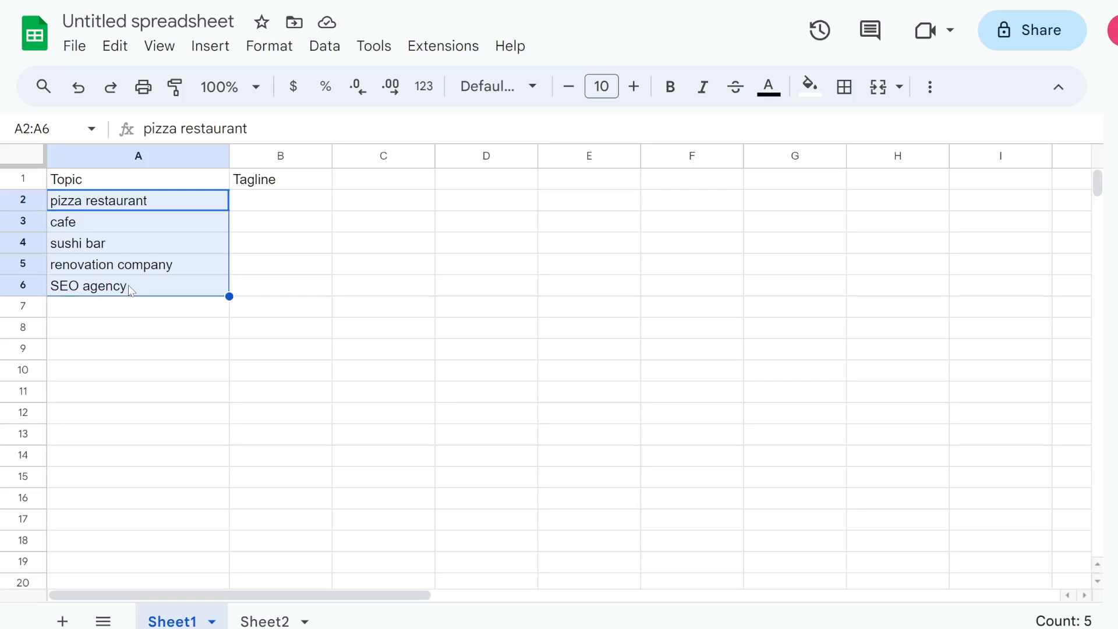
# Enter =GPT("write a tagline for ",A2) in B2 and fill it down to B6.
pyautogui.click(258, 201)
pyautogui.write('=GPT(')
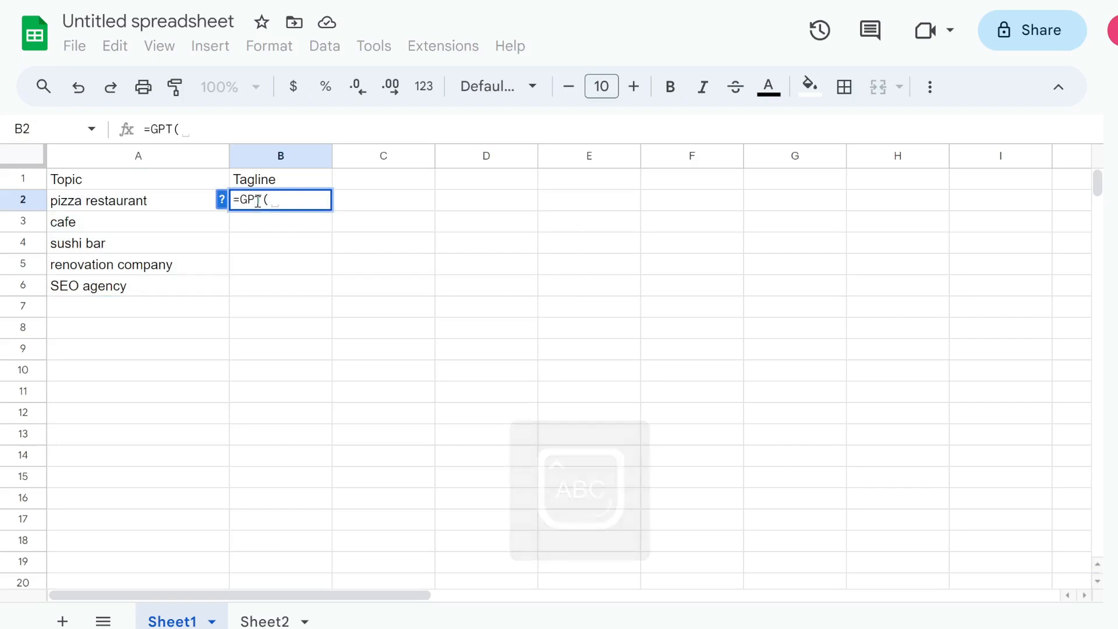
pyautogui.write('"write a tagline for ",')
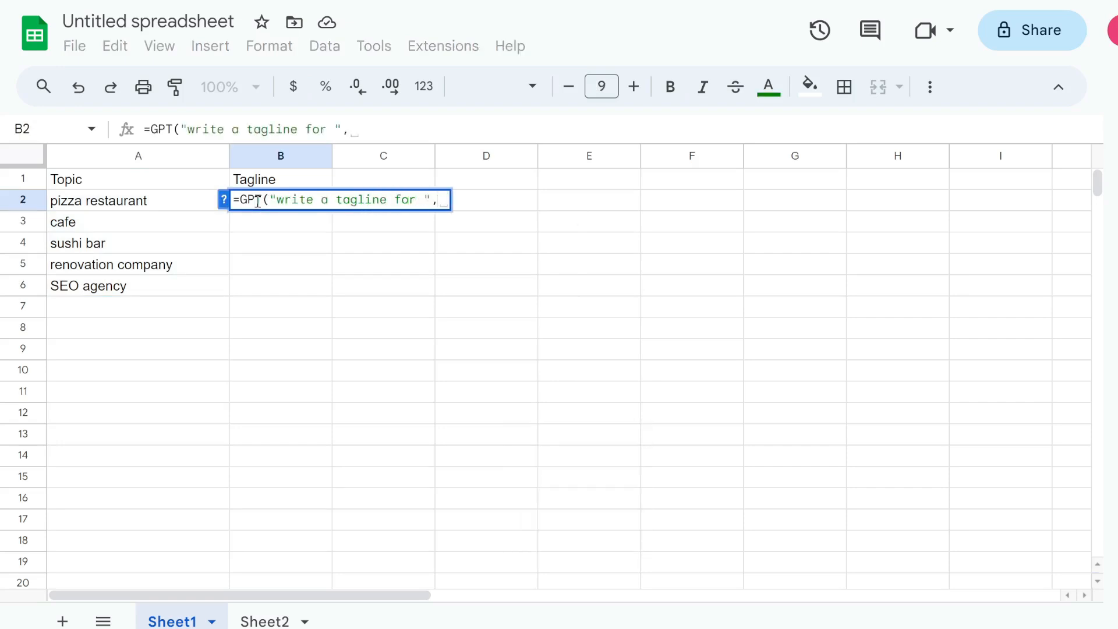
pyautogui.click(112, 209)
pyautogui.press('Return')
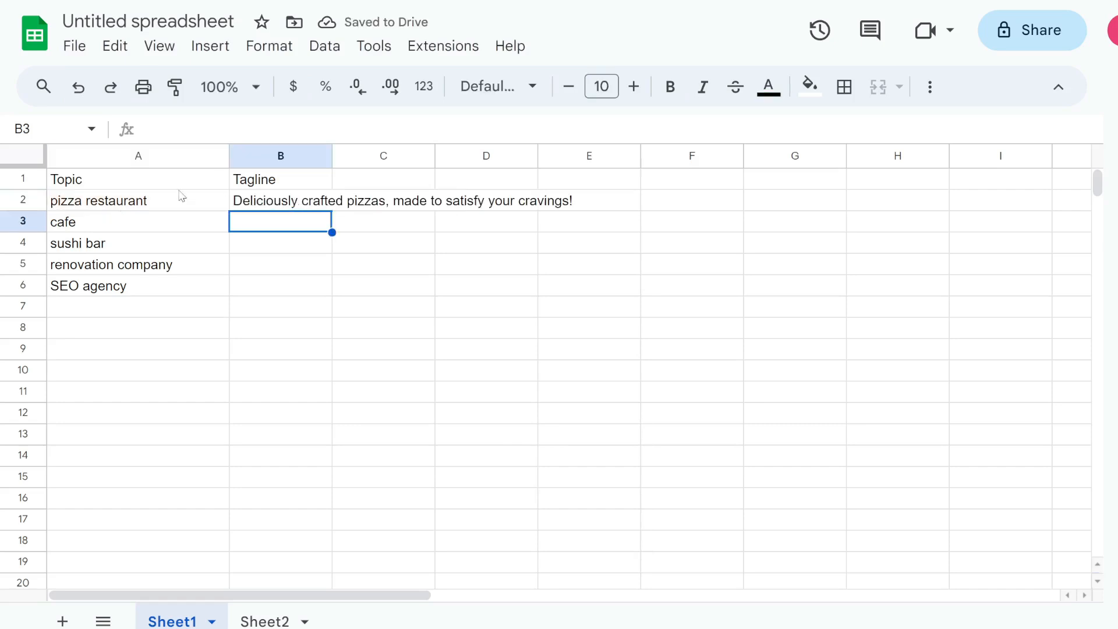
pyautogui.click(302, 209)
pyautogui.moveTo(332, 211); pyautogui.dragTo(328, 295)
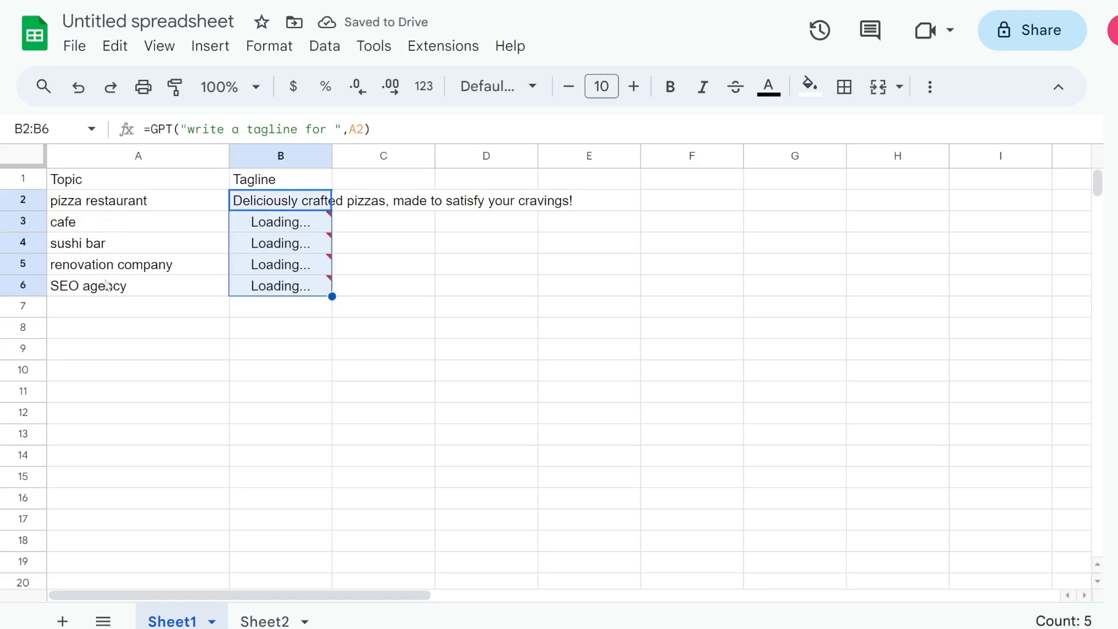
pyautogui.click(324, 313)
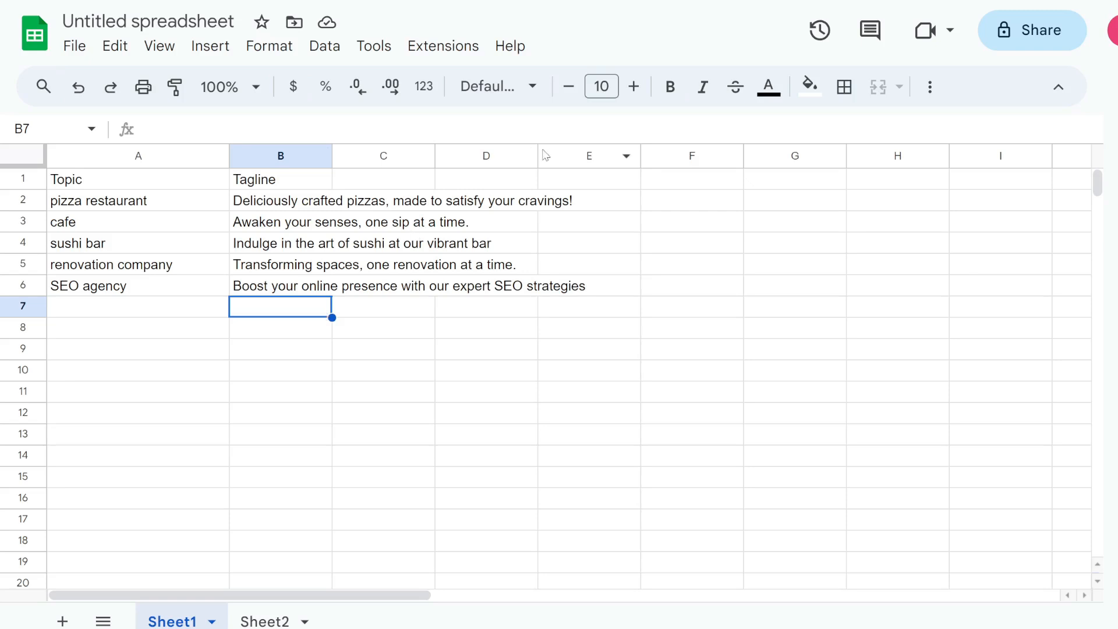
# Add a Translate header in D1 and enter =GPT_TRANSLATE(A2,"spanish") in D2.
pyautogui.click(453, 180)
pyautogui.write('Translate')
pyautogui.press('Return')
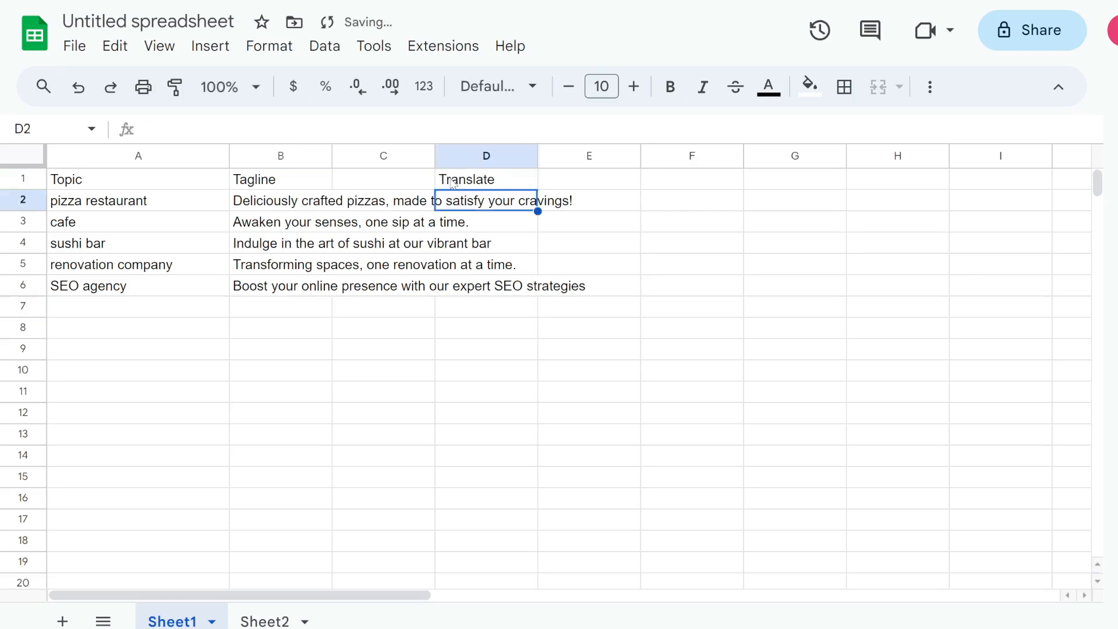
pyautogui.write('=')
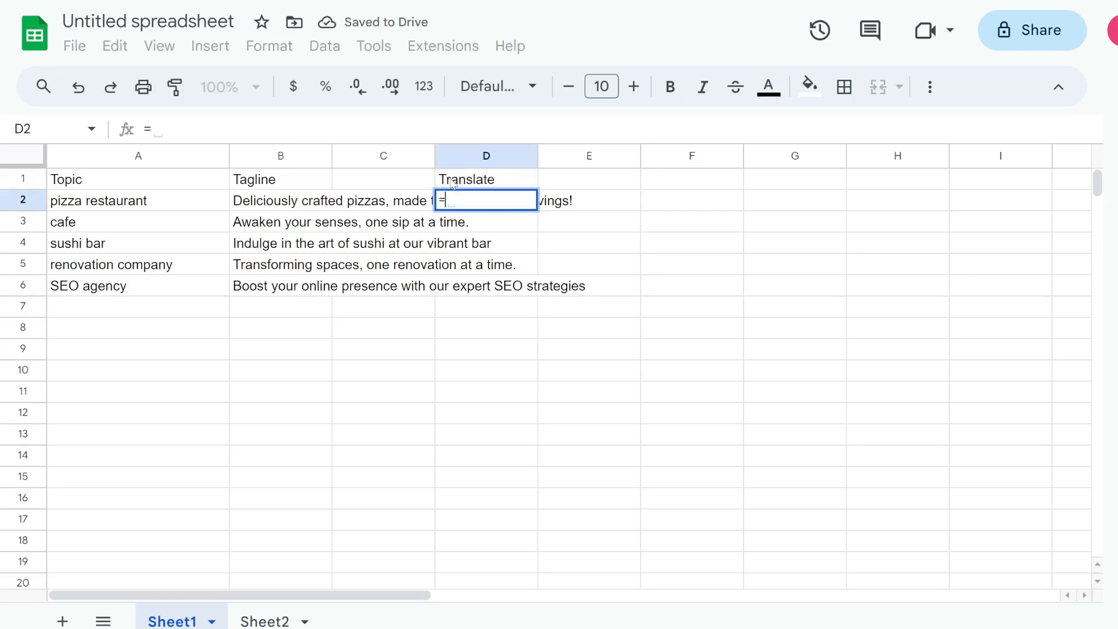
pyautogui.write('GPT_TRANSLATE(')
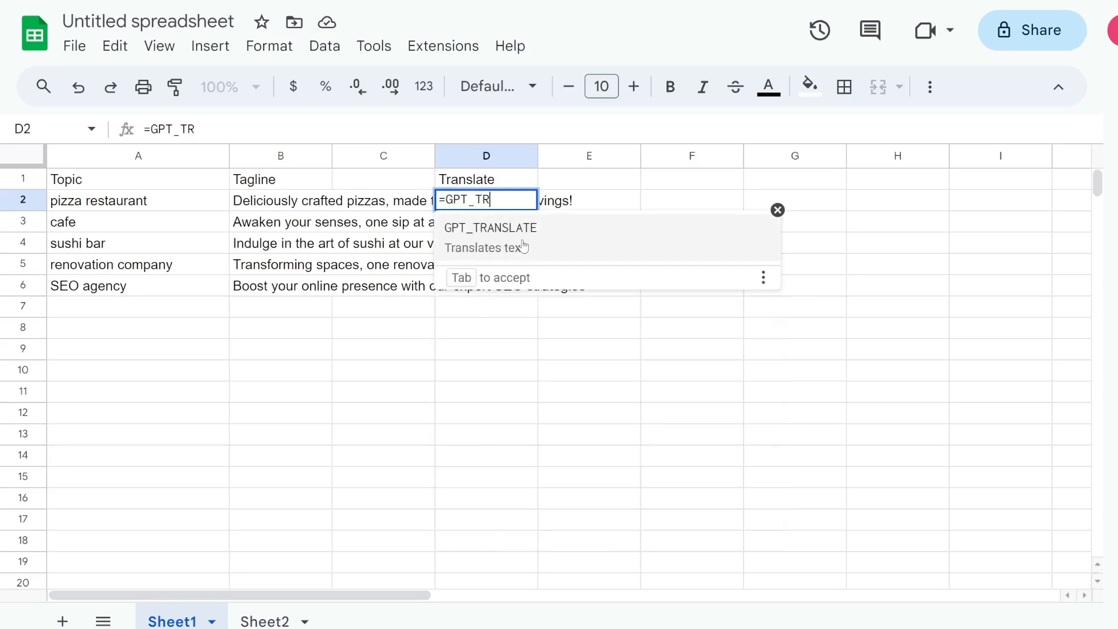
pyautogui.click(525, 244)
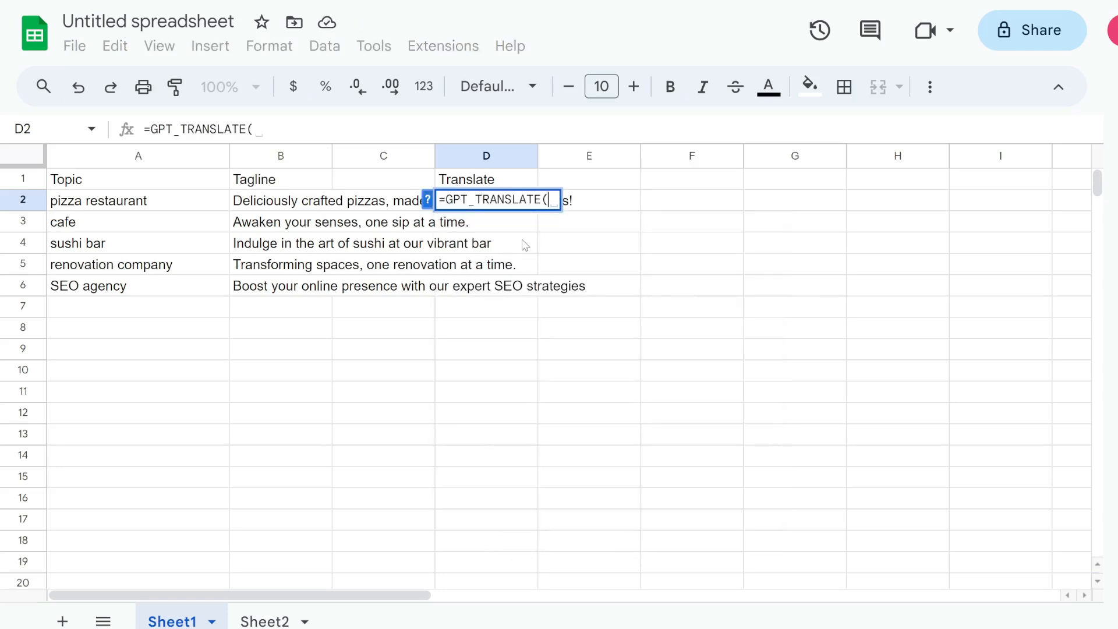
pyautogui.click(109, 202)
pyautogui.write(', ')
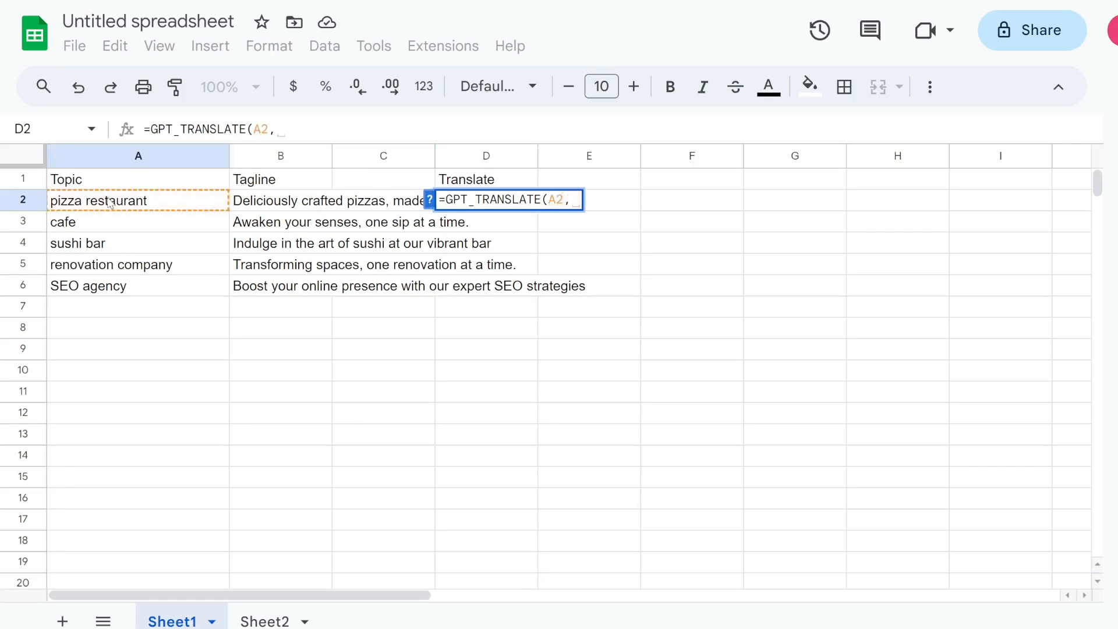
pyautogui.write('"')
pyautogui.press('capslock')
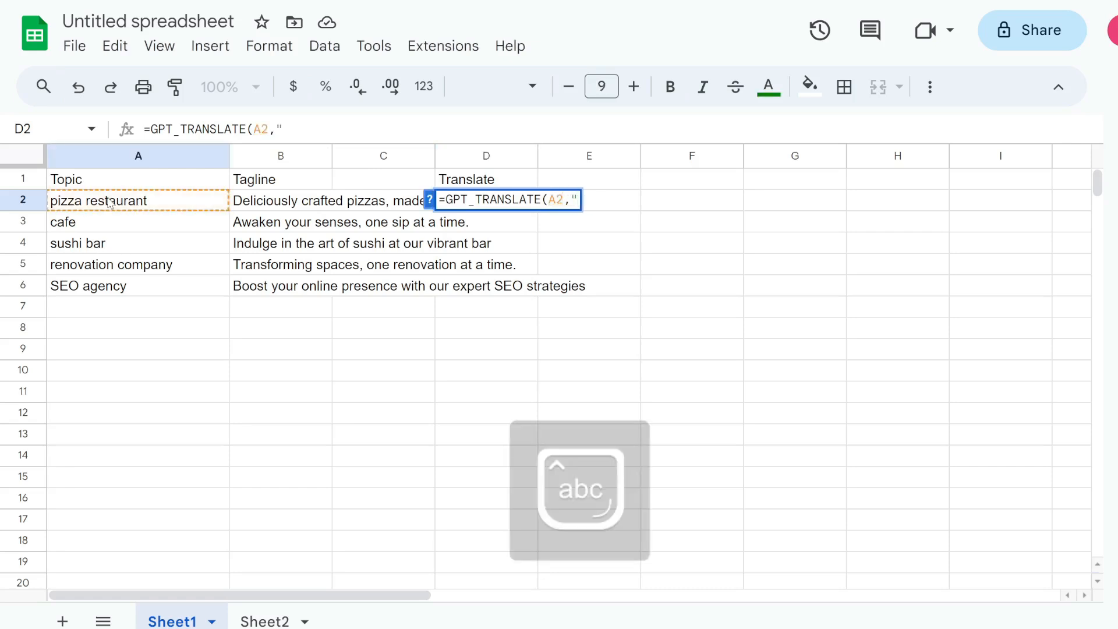
pyautogui.write('spanish"')
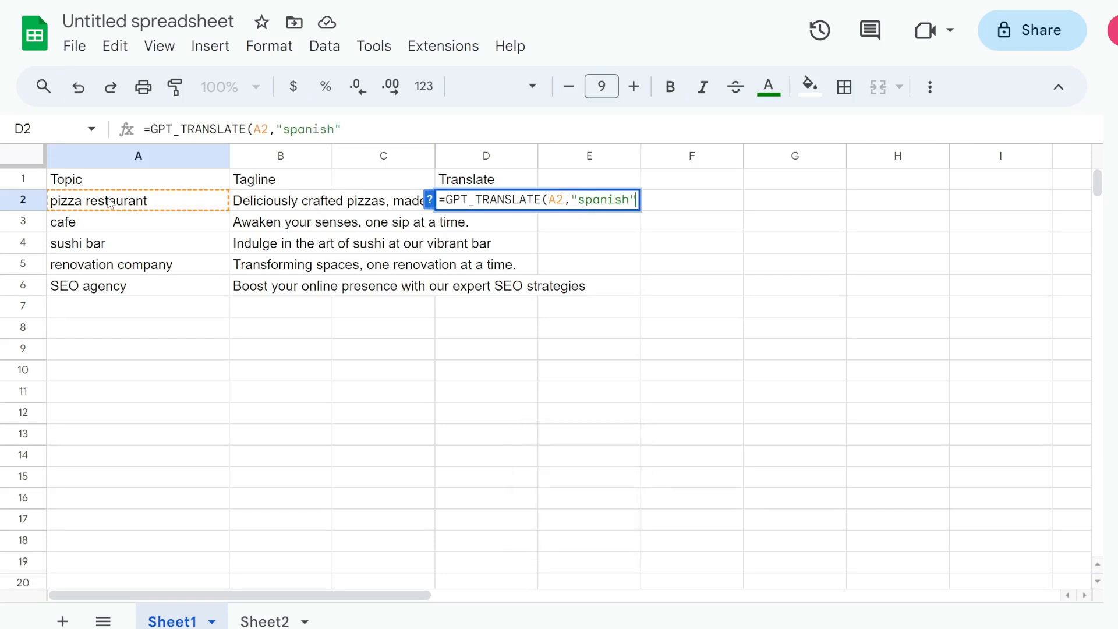
pyautogui.write(')')
pyautogui.press('Return')
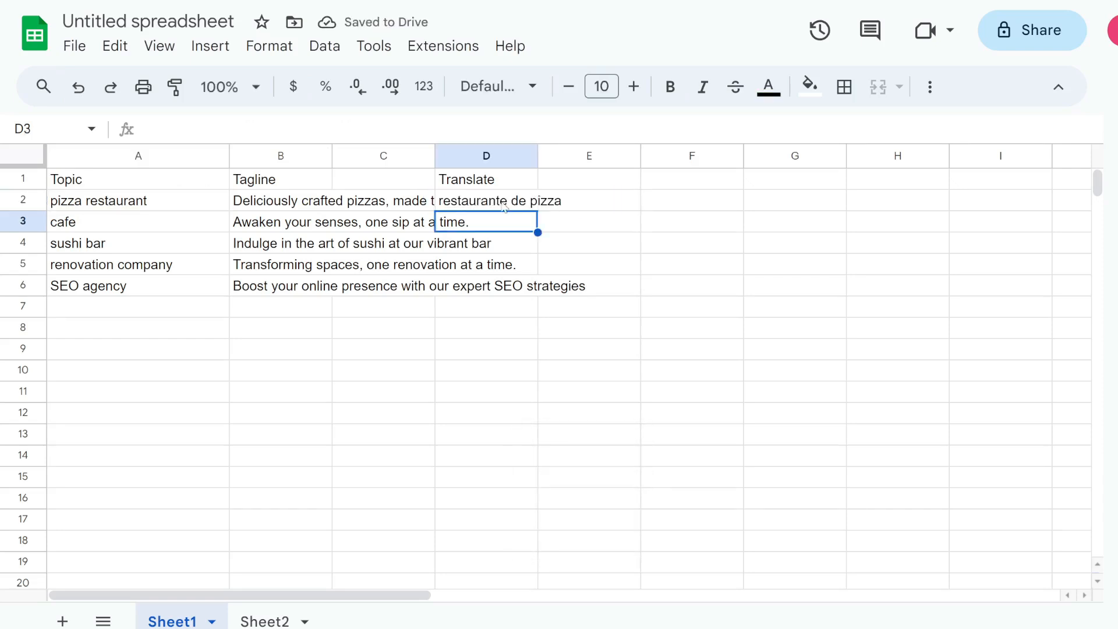
# Fill the Spanish translation formula down from D2 to D6.
pyautogui.click(498, 209)
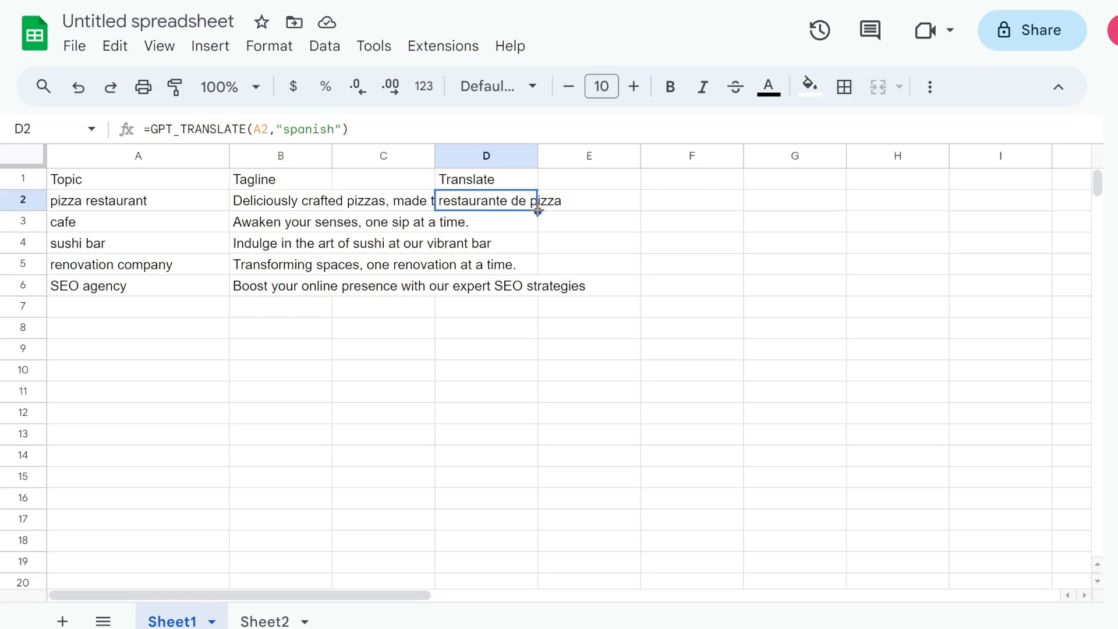
pyautogui.moveTo(538, 211); pyautogui.dragTo(527, 291)
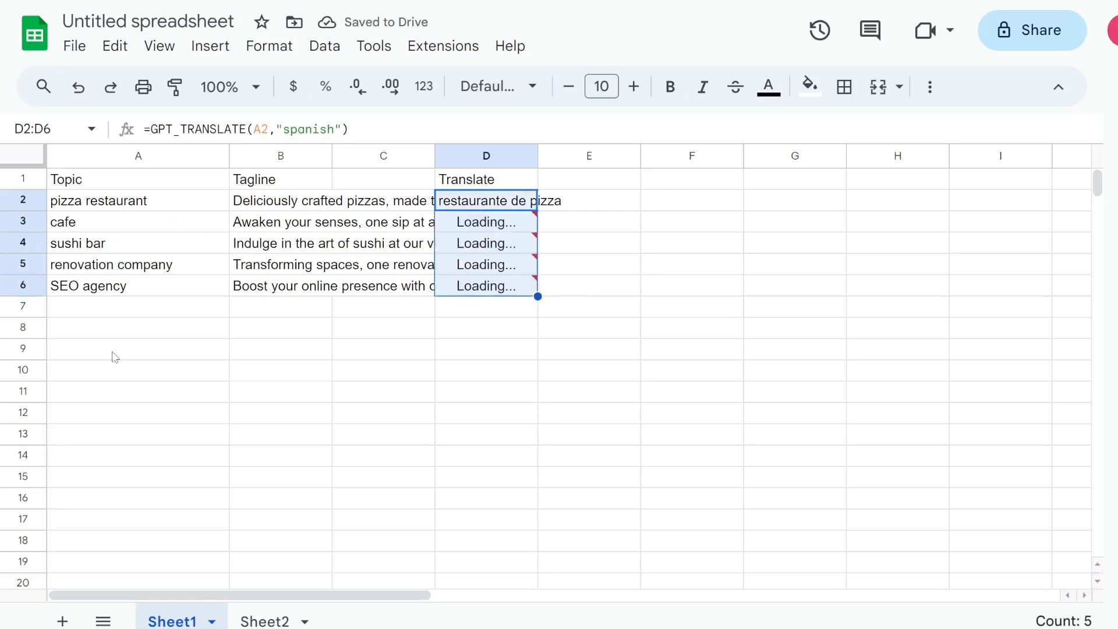
pyautogui.click(674, 186)
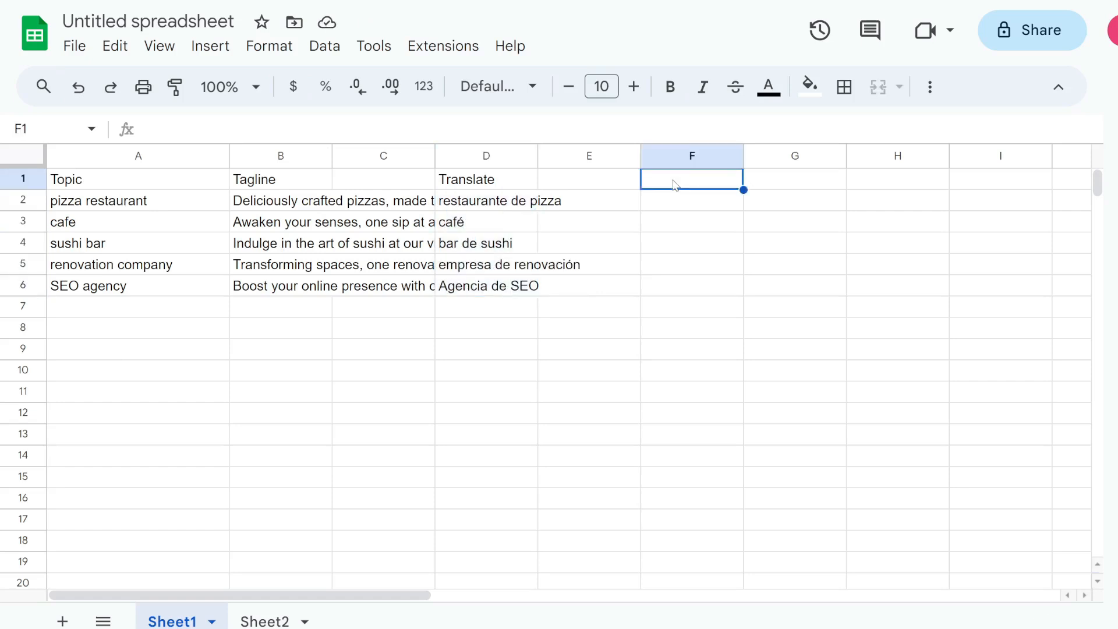
# Type a sample sentence with a person's email and street address in F2, filled down to F4.
pyautogui.press('Down')
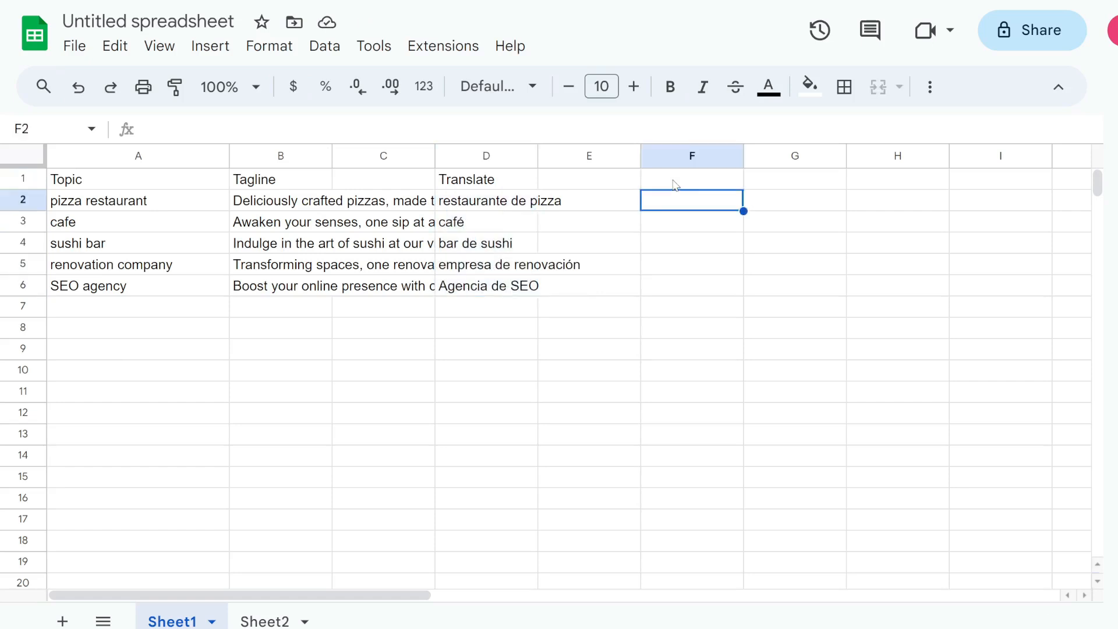
pyautogui.write('Bob')
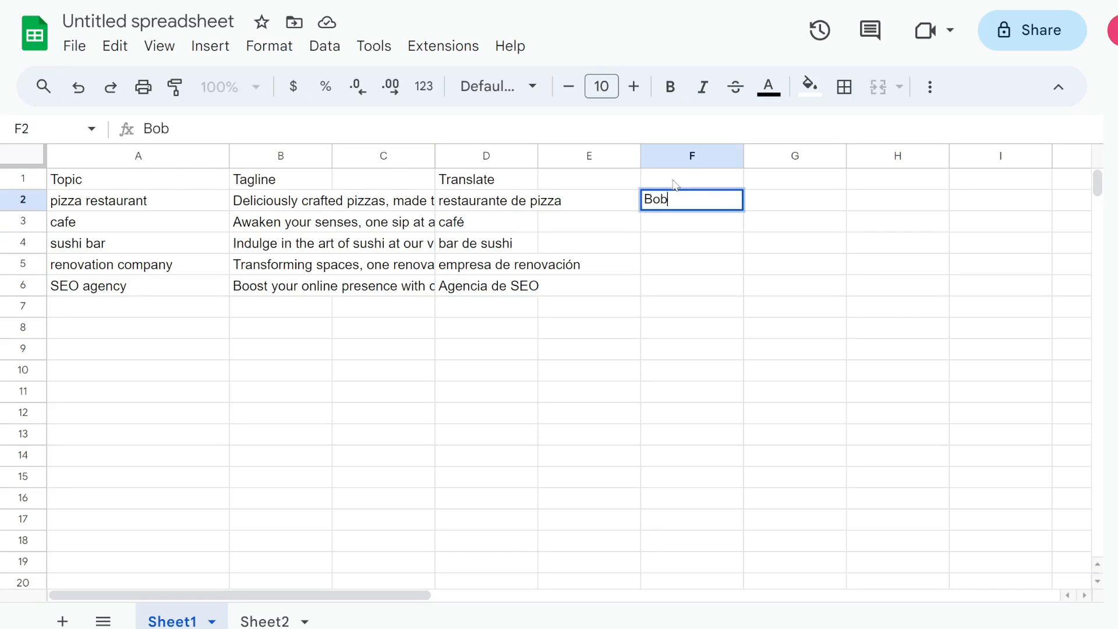
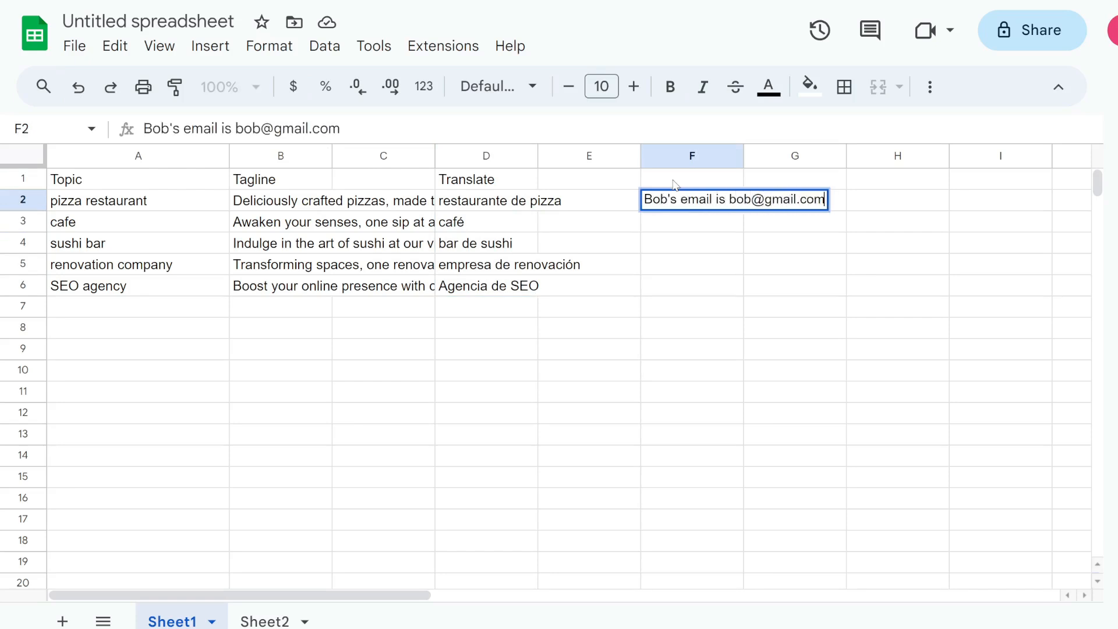
pyautogui.write('. he lives on ')
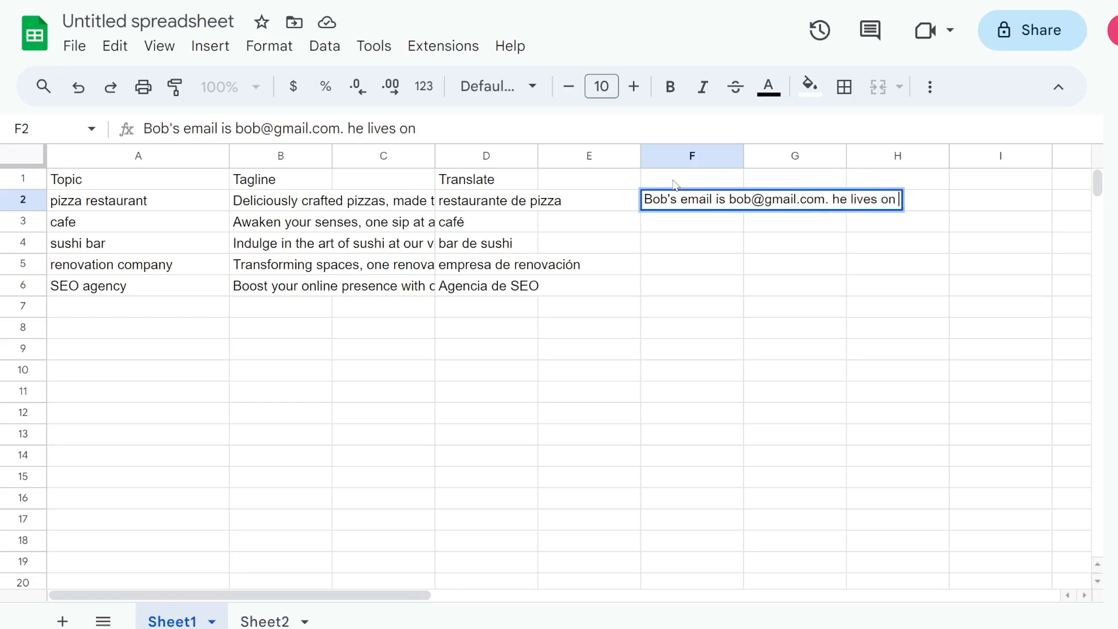
pyautogui.write('321 m')
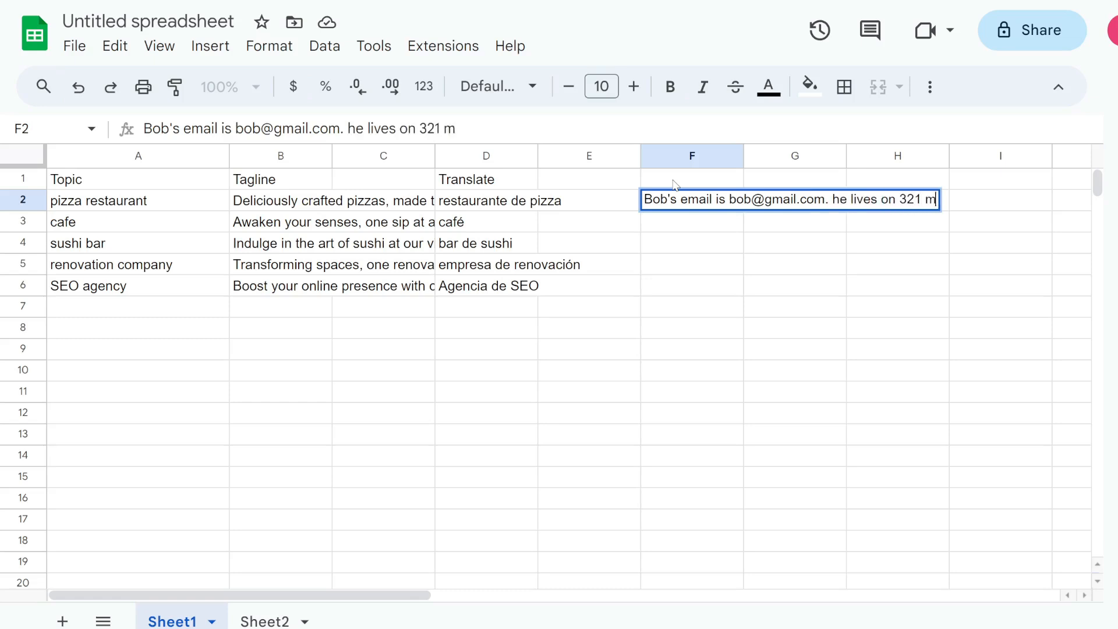
pyautogui.write('ain st.')
pyautogui.press('Return')
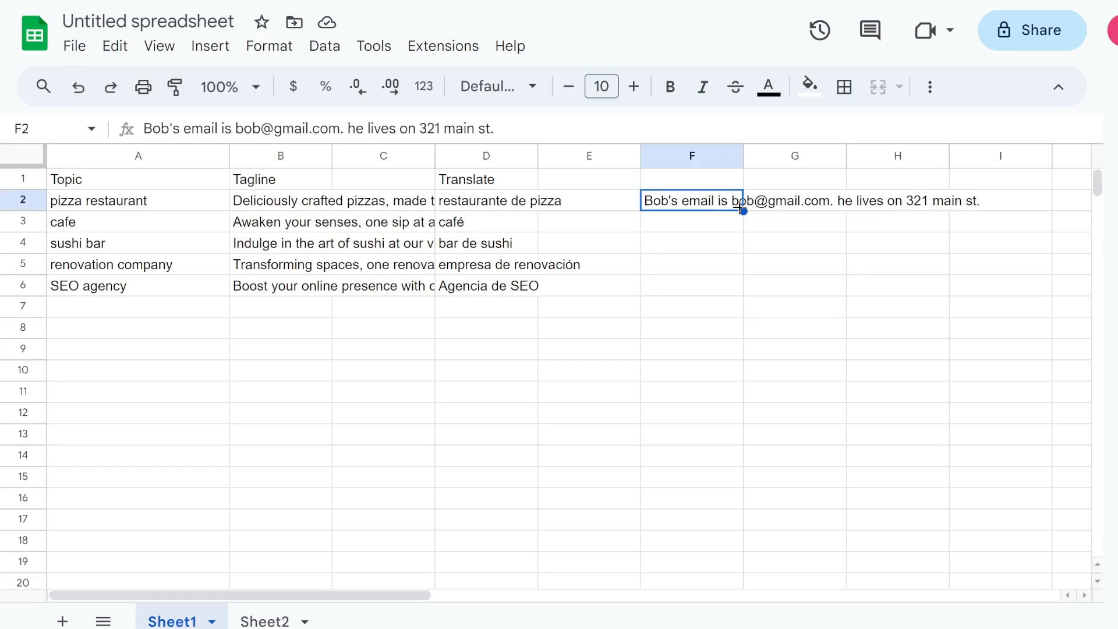
pyautogui.moveTo(744, 211); pyautogui.dragTo(740, 251)
pyautogui.click(873, 185)
pyautogui.click(802, 209)
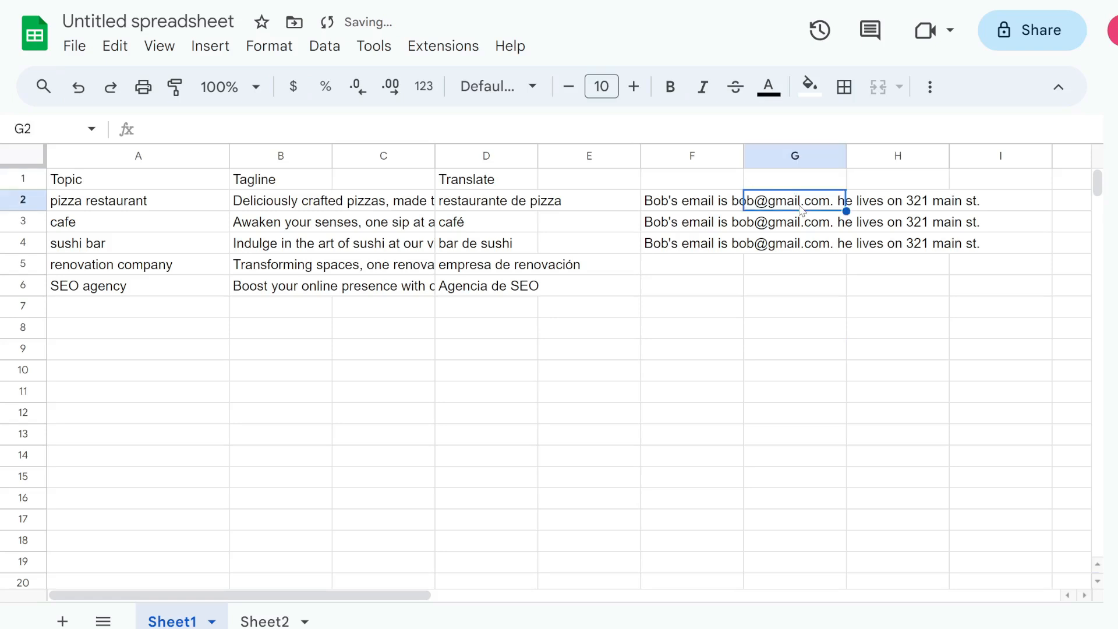
# Enter the field labels name, email and address in G2 to G4.
pyautogui.write('name')
pyautogui.press('Return')
pyautogui.write('email')
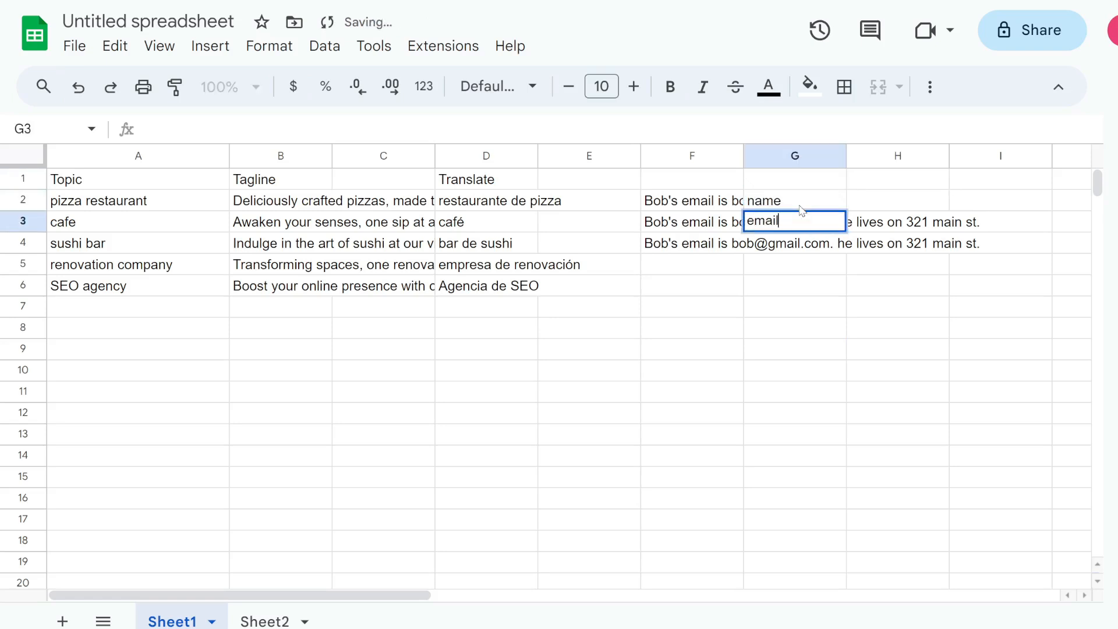
pyautogui.press('Return')
pyautogui.write('address')
pyautogui.press('Return')
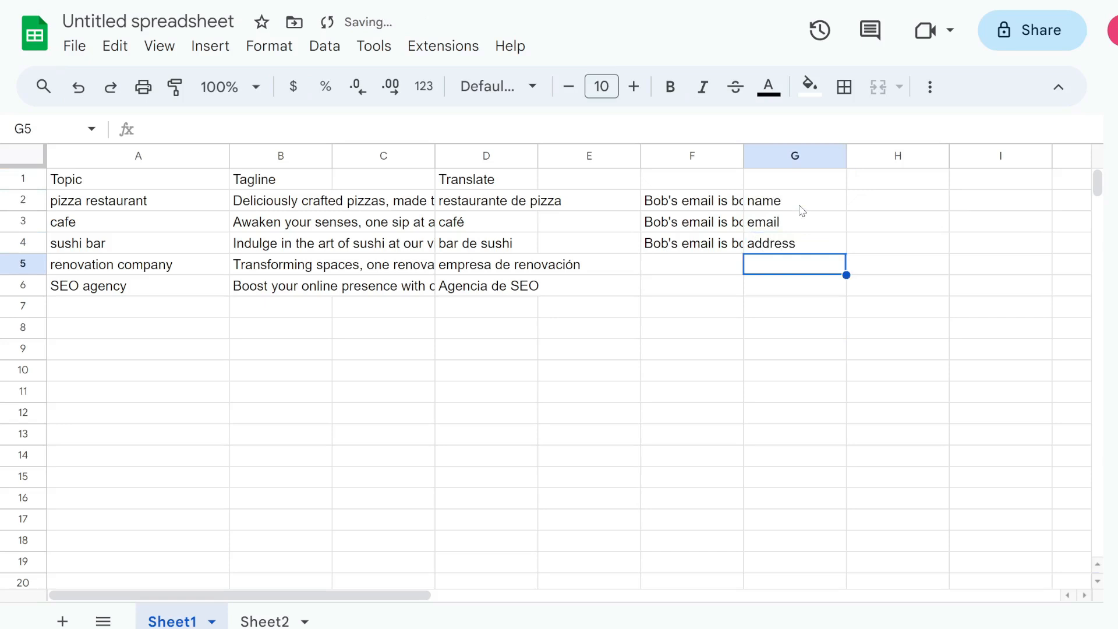
# Add an Extract header in H1 and =GPT_EXTRACT(F2,G2) in H2, filled down to H4.
pyautogui.click(886, 185)
pyautogui.write('Extract')
pyautogui.press('Return')
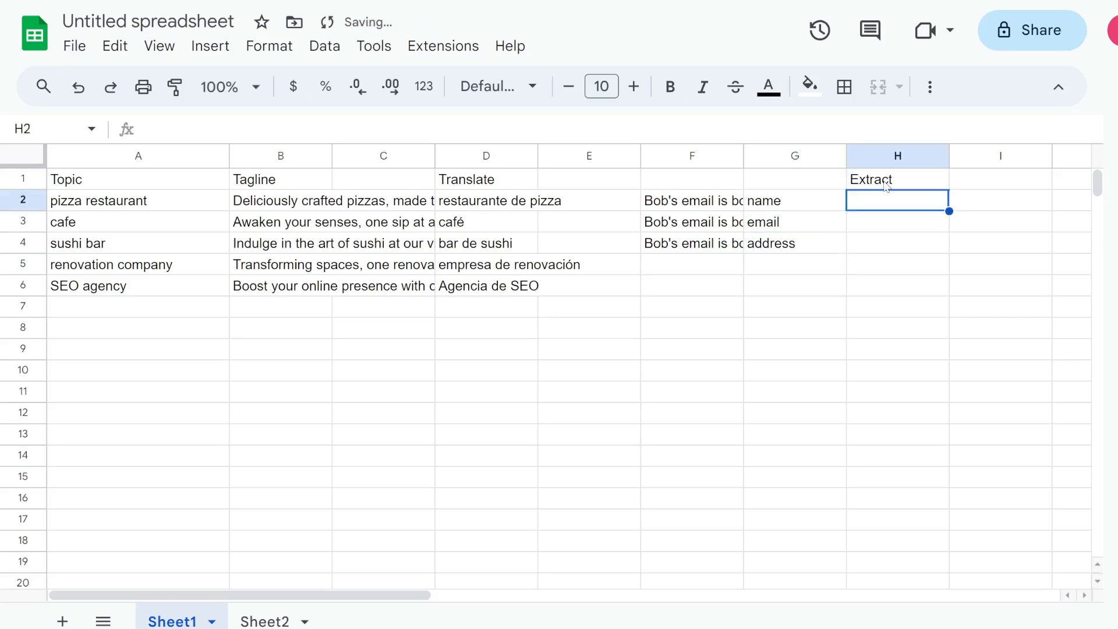
pyautogui.write('=GPT_EXTRACT(')
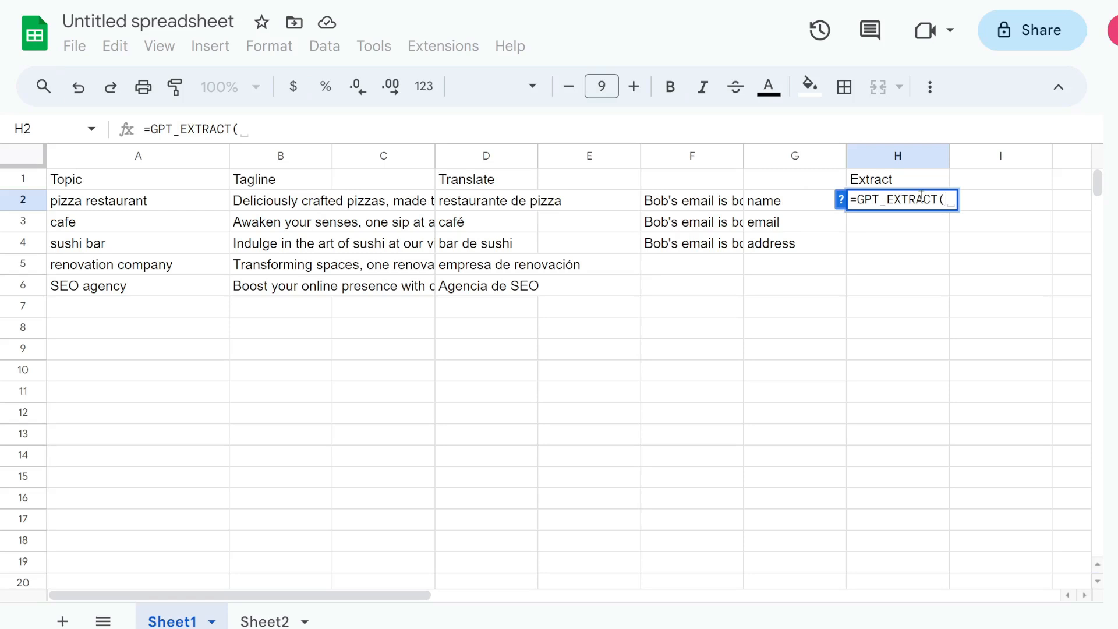
pyautogui.click(720, 204)
pyautogui.write(',')
pyautogui.click(758, 205)
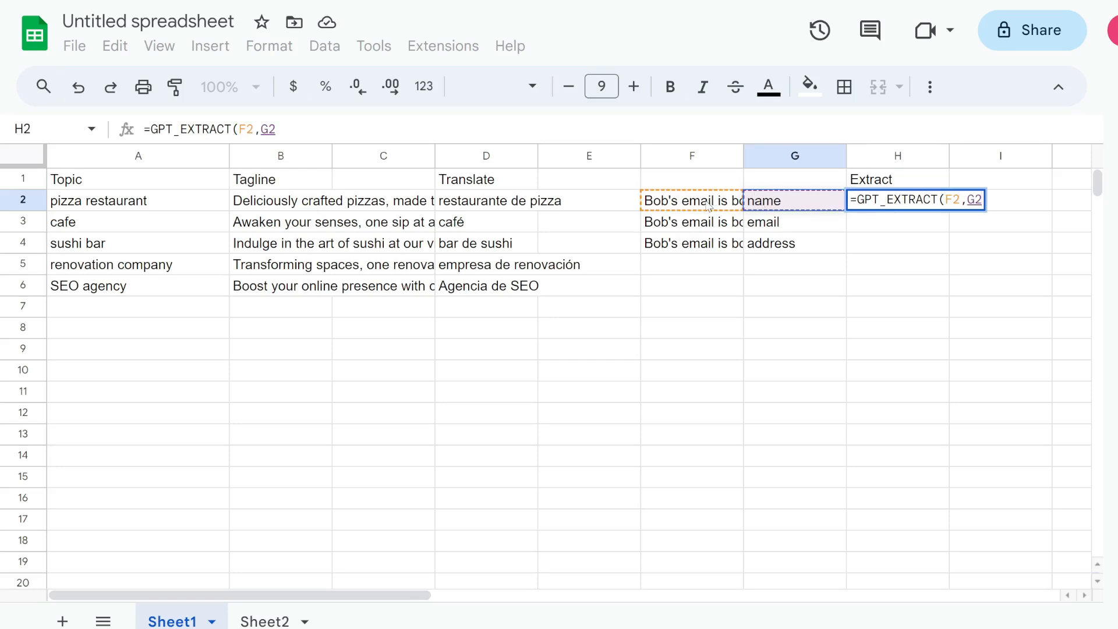
pyautogui.write(')')
pyautogui.press('Return')
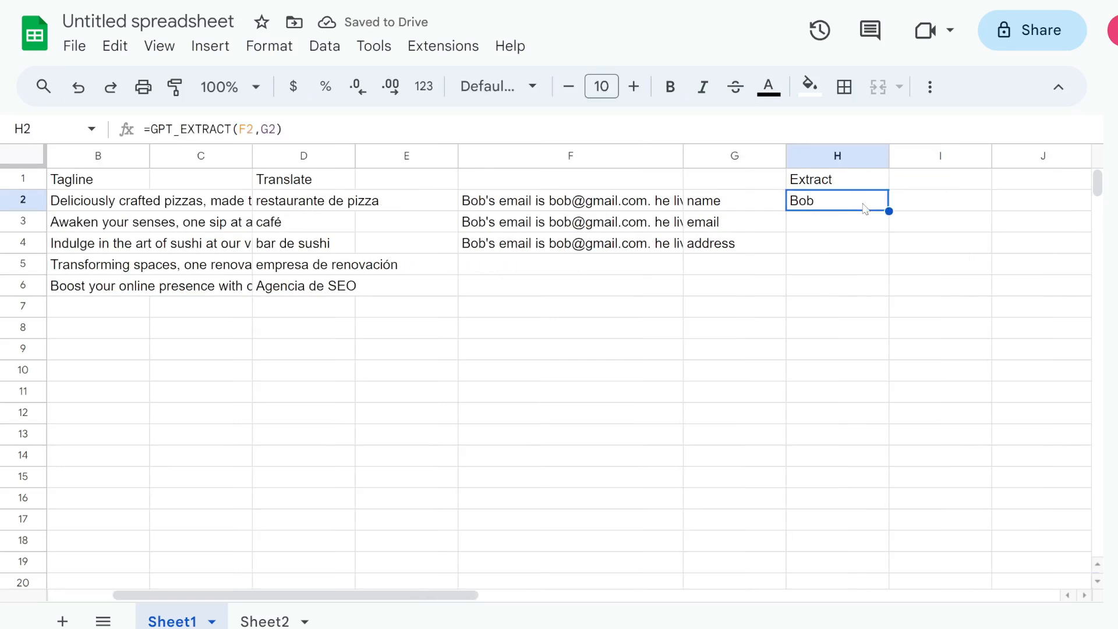
pyautogui.moveTo(889, 211); pyautogui.dragTo(886, 246)
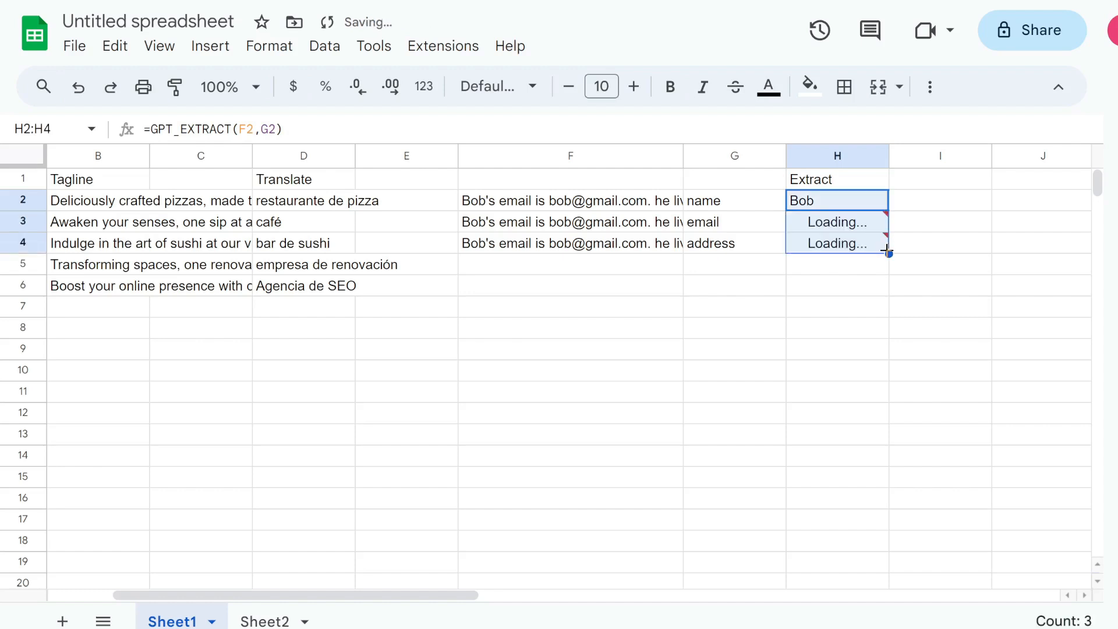
pyautogui.click(706, 251)
# Show the full list of Poe's official bots and scroll through it.
pyautogui.hscroll(-3, 880, 247)
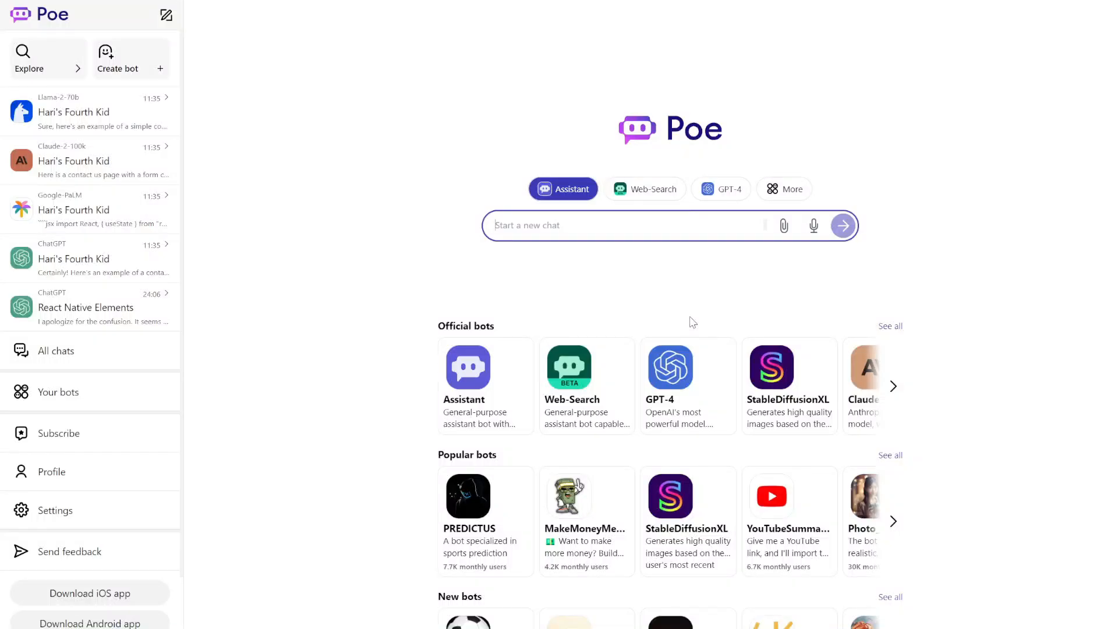
pyautogui.click(891, 327)
pyautogui.scroll(-1, 604, 336)
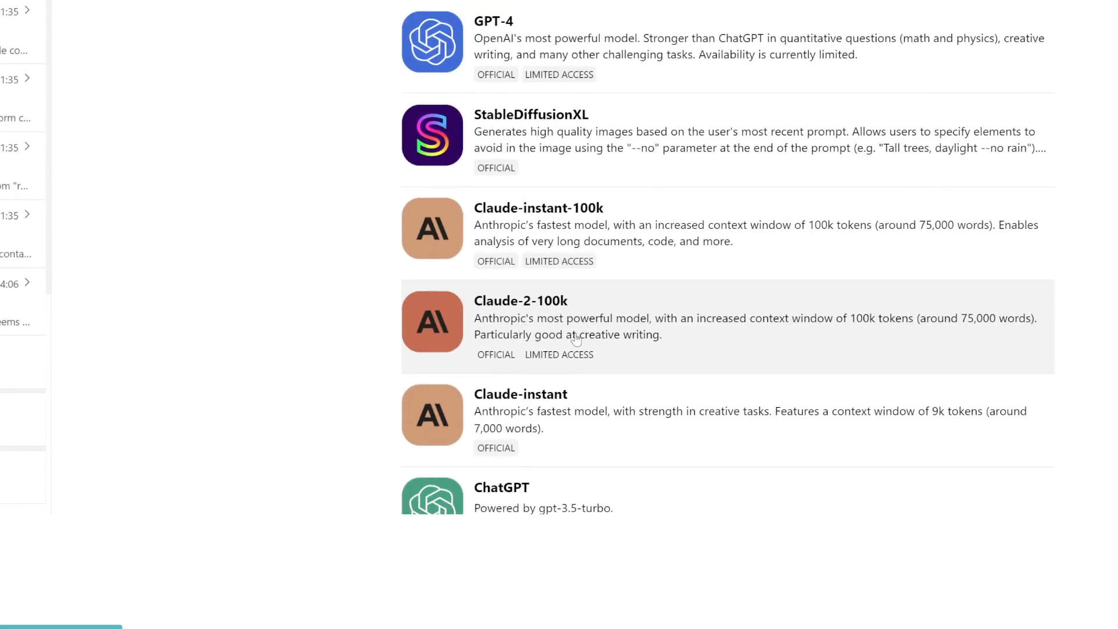
pyautogui.scroll(-3, 559, 341)
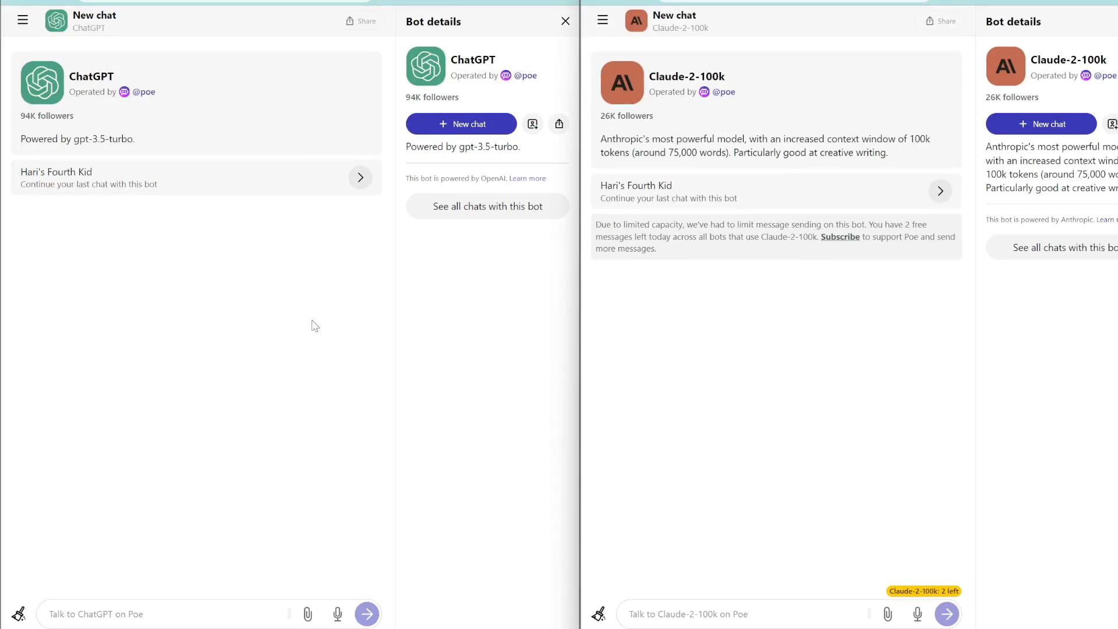
# Send the ice-cream poem prompt to ChatGPT.
pyautogui.click(279, 2)
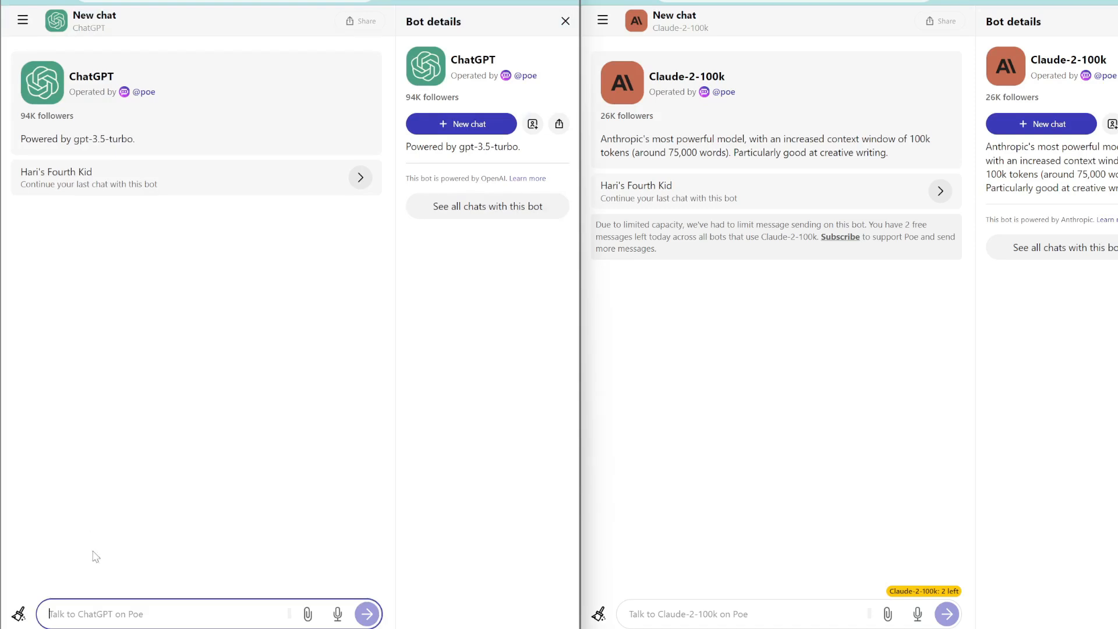
pyautogui.write('write a short poem on ice cream')
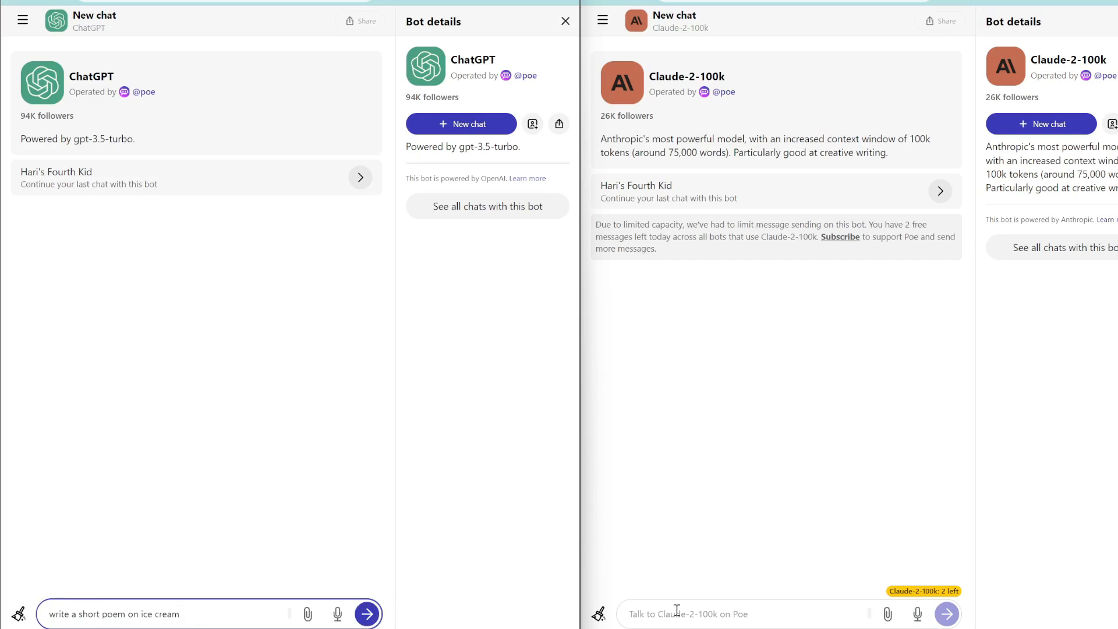
pyautogui.press('Return')
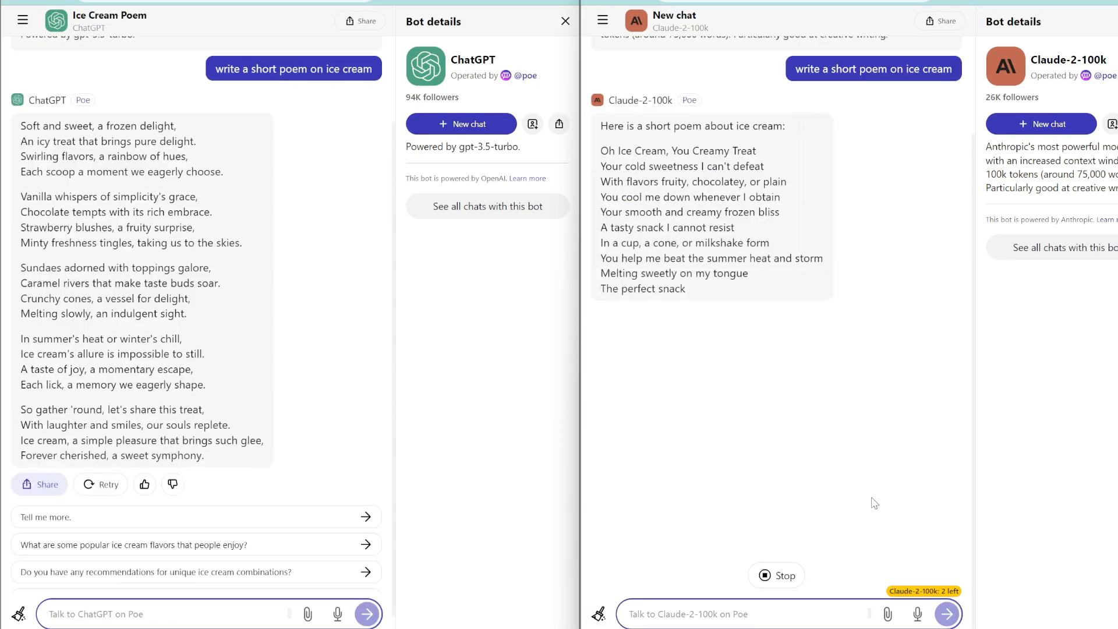
# Send the work-from-home productivity intro prompt to both ChatGPT and Claude-2-100k.
pyautogui.click(55, 606)
pyautogui.write('write an intro paragraph on how to maximize productivity in a work from home job.')
pyautogui.press('Return')
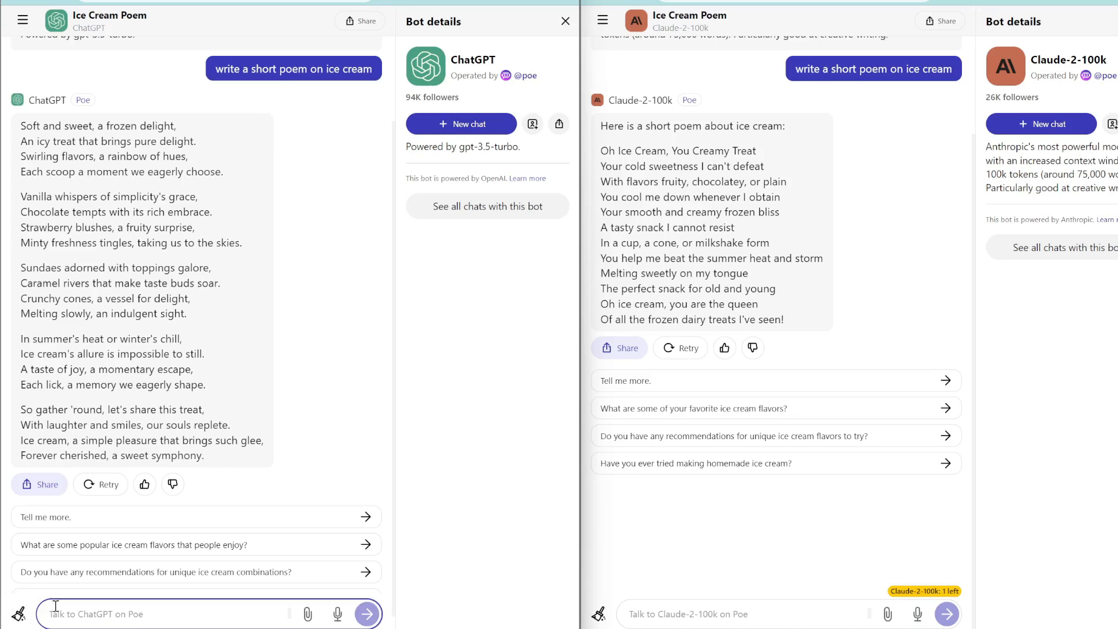
pyautogui.write('write an intro paragraph on how to maximize productivity in a work from home job.')
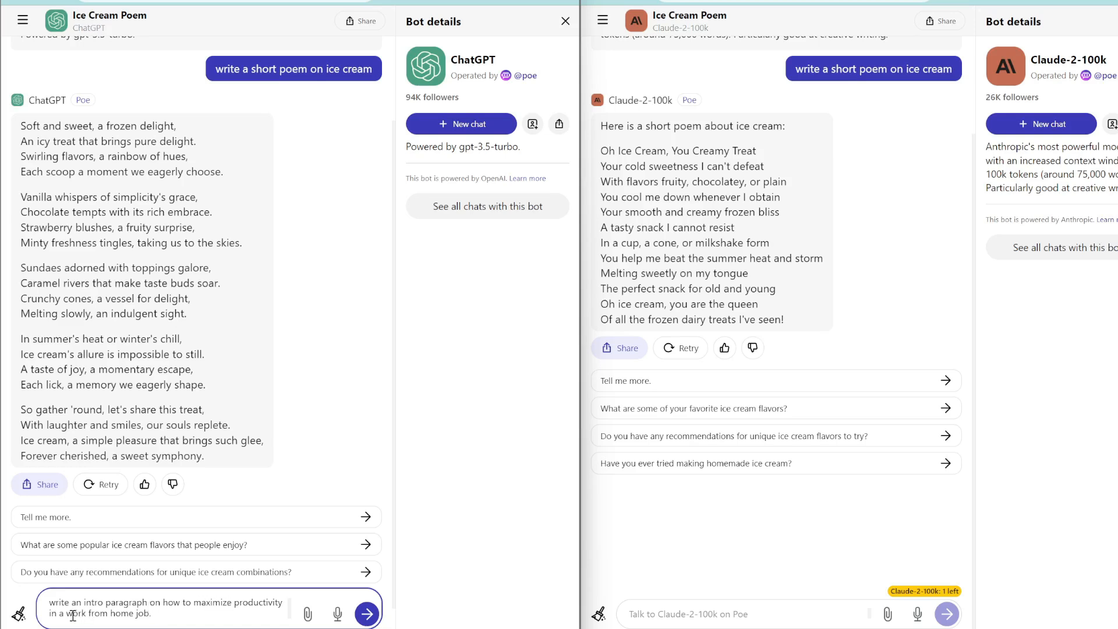
pyautogui.click(654, 619)
pyautogui.write('write an intro paragraph on how to maximize productivity in a work from home job.')
pyautogui.press('Return')
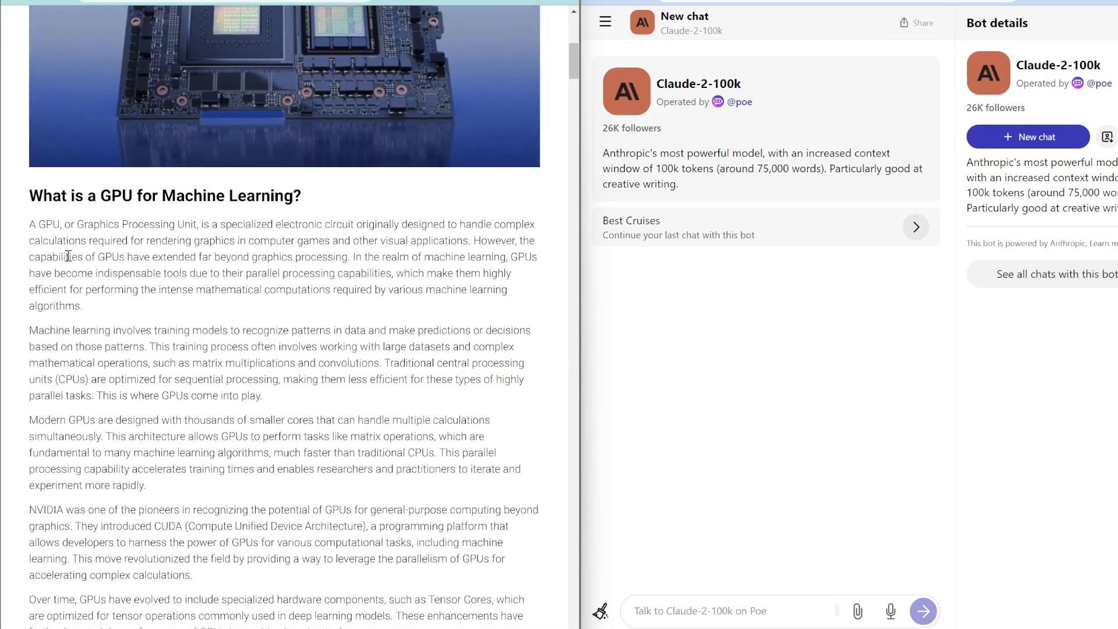
# Ask ChatGPT to 'paraphrase this, in a colloquial tone:' followed by the GPU paragraph.
pyautogui.moveTo(28, 226); pyautogui.dragTo(84, 307)
pyautogui.hotkey('ctrl', 'c')
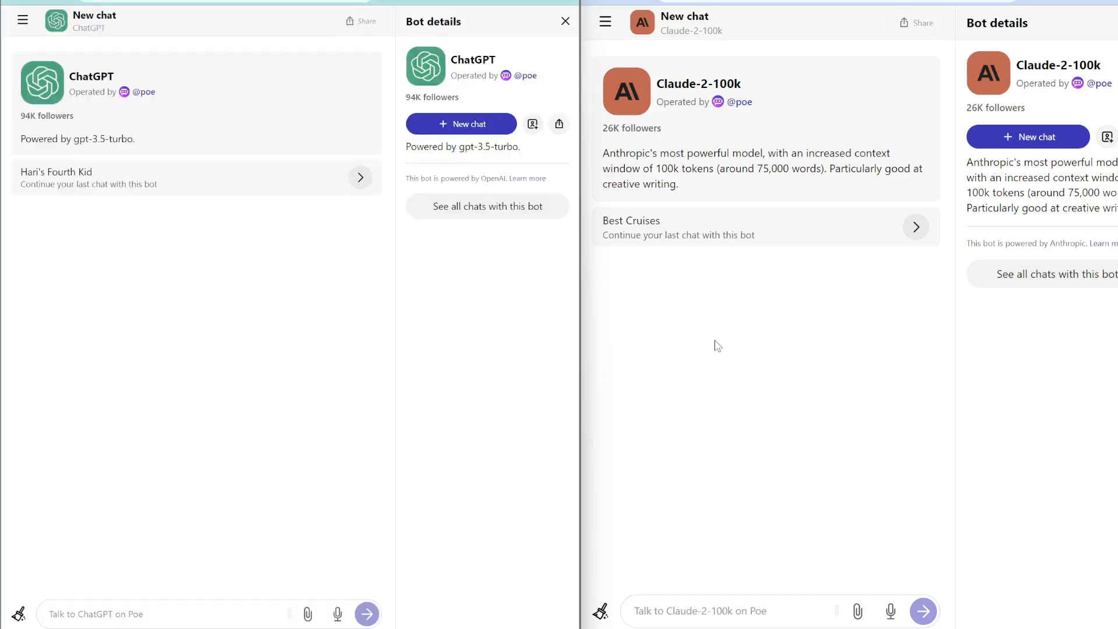
pyautogui.click(198, 605)
pyautogui.write('pa')
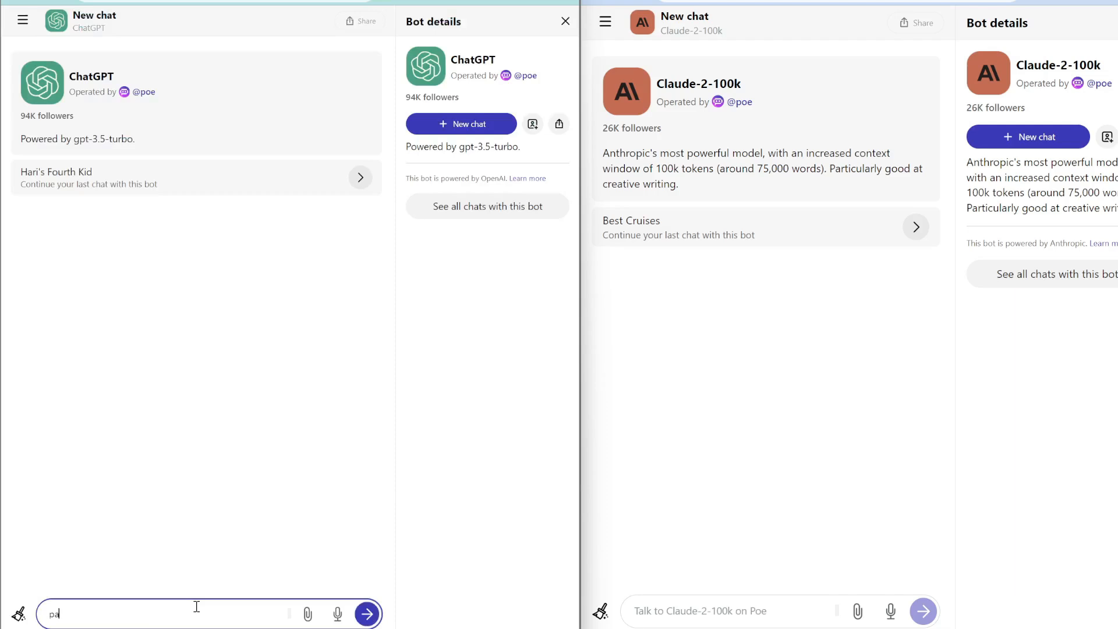
pyautogui.write('raphrase this,')
pyautogui.write('in a colloquial tone:')
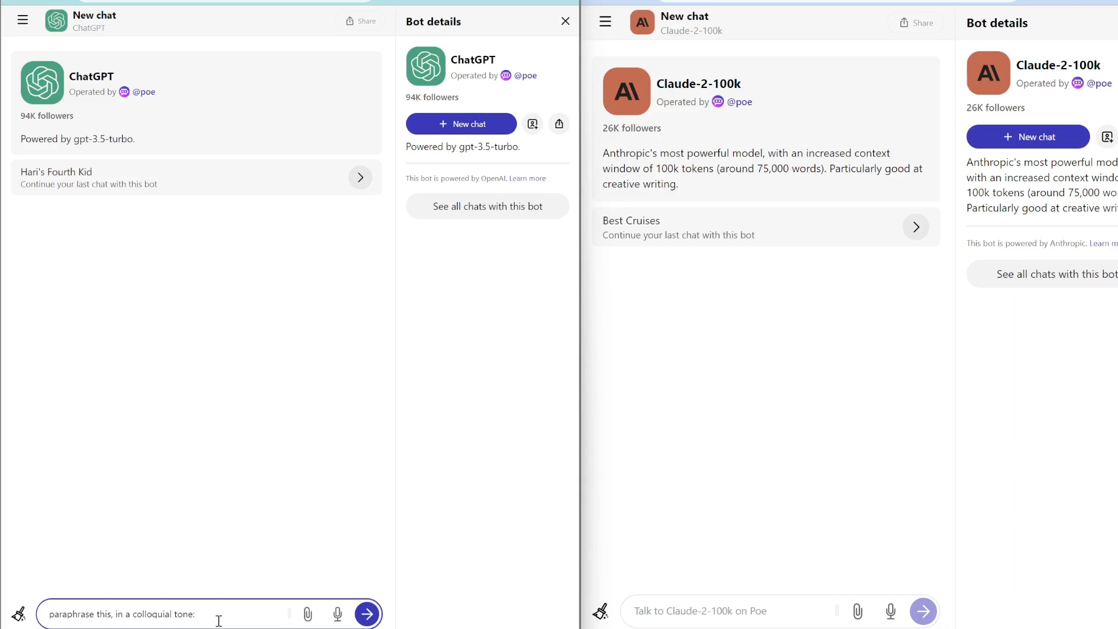
pyautogui.hotkey('shift', 'Return')
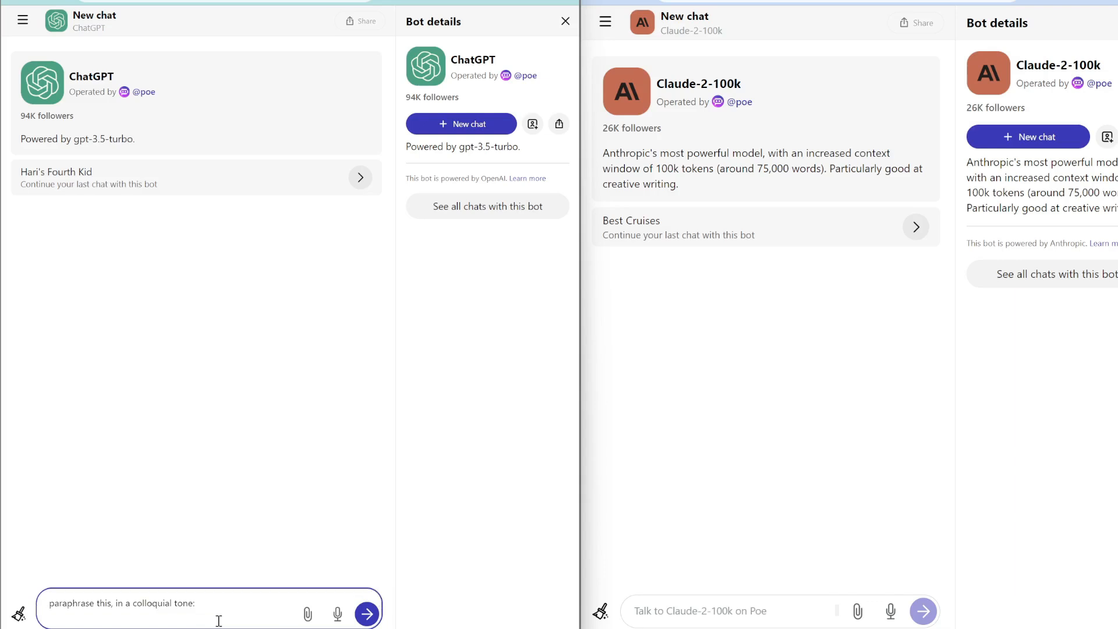
pyautogui.hotkey('ctrl', 'v')
pyautogui.hotkey('ctrl', 'a')
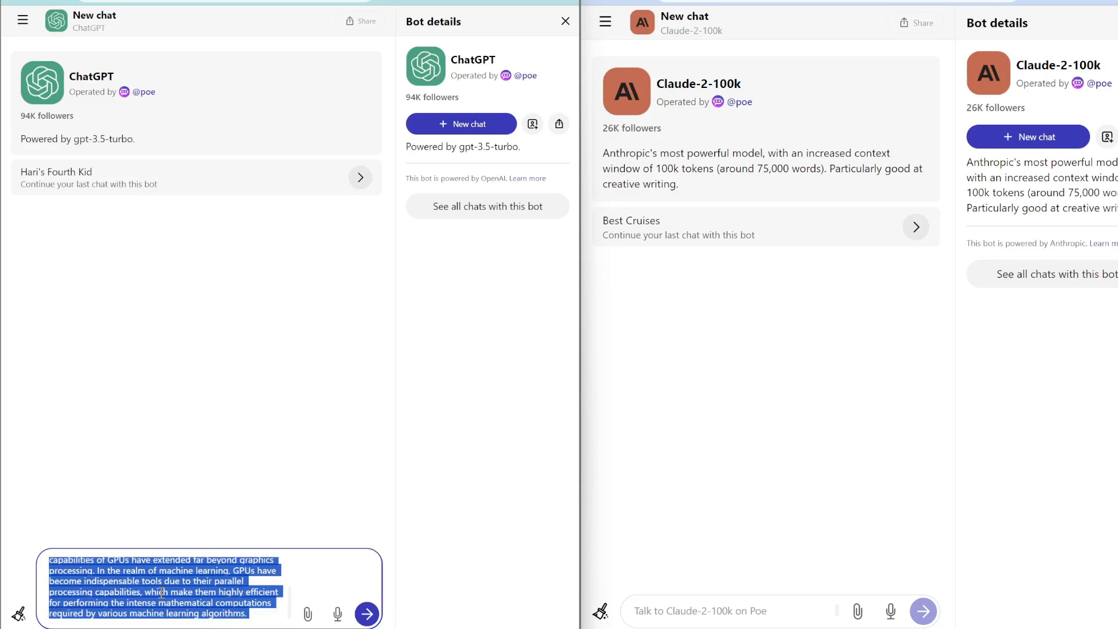
pyautogui.press('Return')
# Send the same colloquial paraphrase prompt to Claude-2-100k and zoom out to compare replies.
pyautogui.click(670, 611)
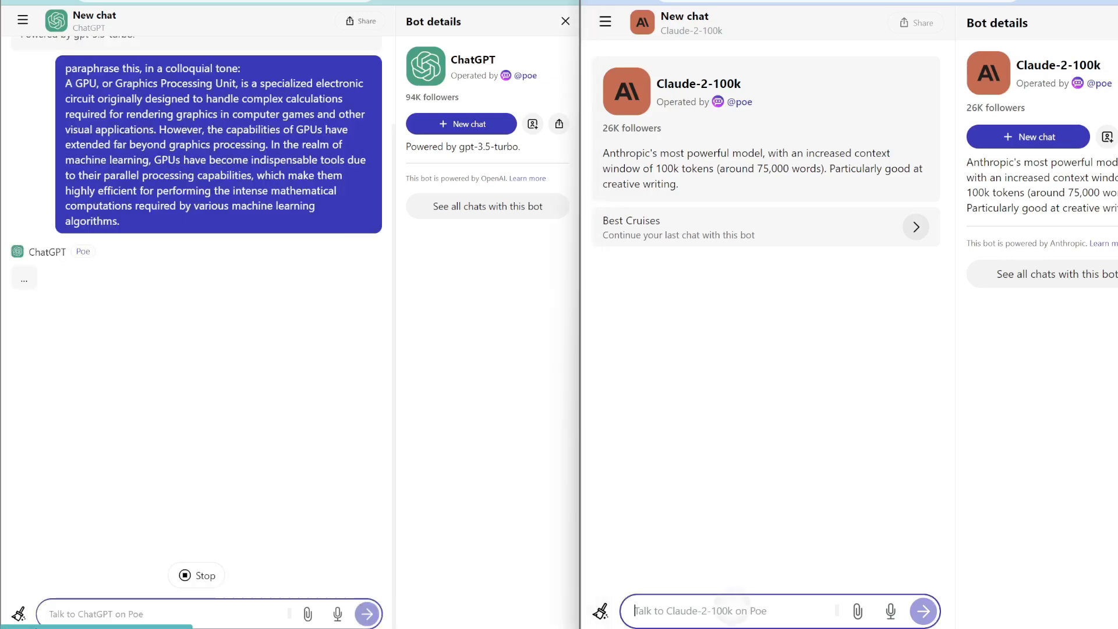
pyautogui.write('paraphrase this, in a colloquial tone: A GPU, or Graphics Processing Unit, is a specialized electronic circuit originally designed to handle complex calculations required for rendering graphics in computer games and other visual applications. However, the capabilities of GPUs have extended far beyond graphics processing. In the realm of machine learning, GPUs have become indispensable tools due to their parallel processing capabilities, which make them highly efficient for performing the intense mathematical computations required by various machine learning algorithms.')
pyautogui.press('Return')
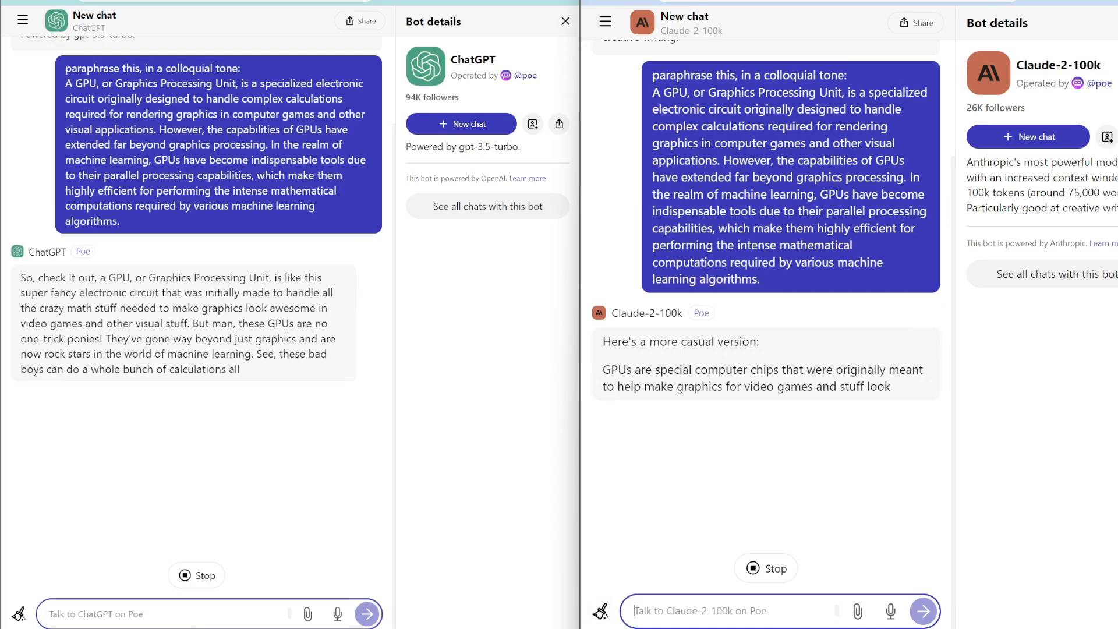
pyautogui.hotkey('ctrl', '-')
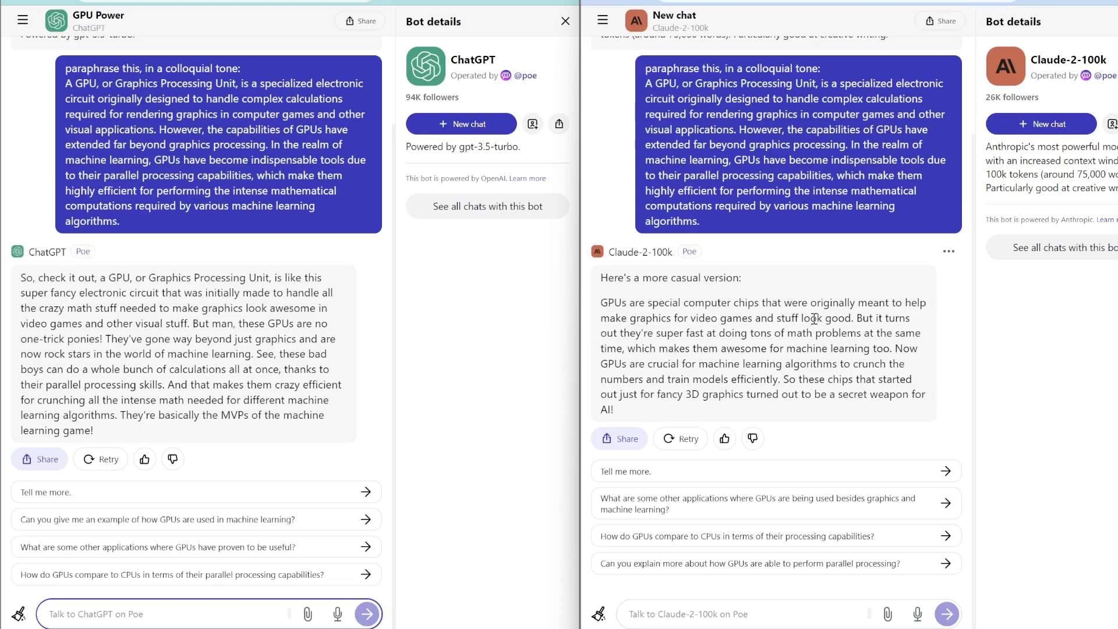
pyautogui.click(419, 371)
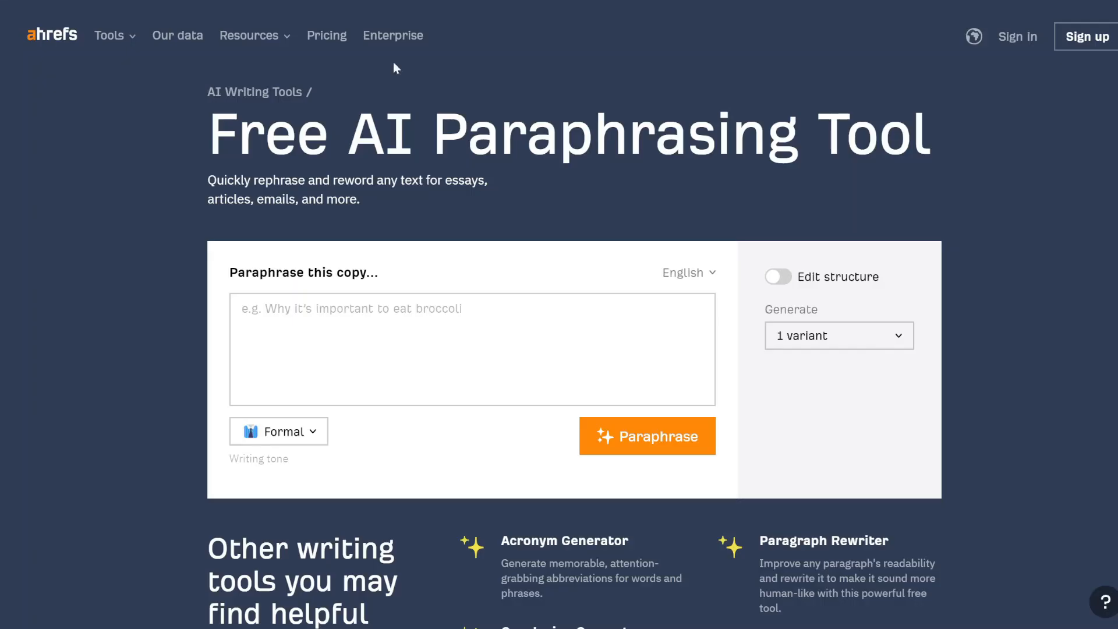
# Paste the GPU paragraph into the Ahrefs paraphraser and set the tone to Casual.
pyautogui.click(344, 312)
pyautogui.hotkey('ctrl', 'v')
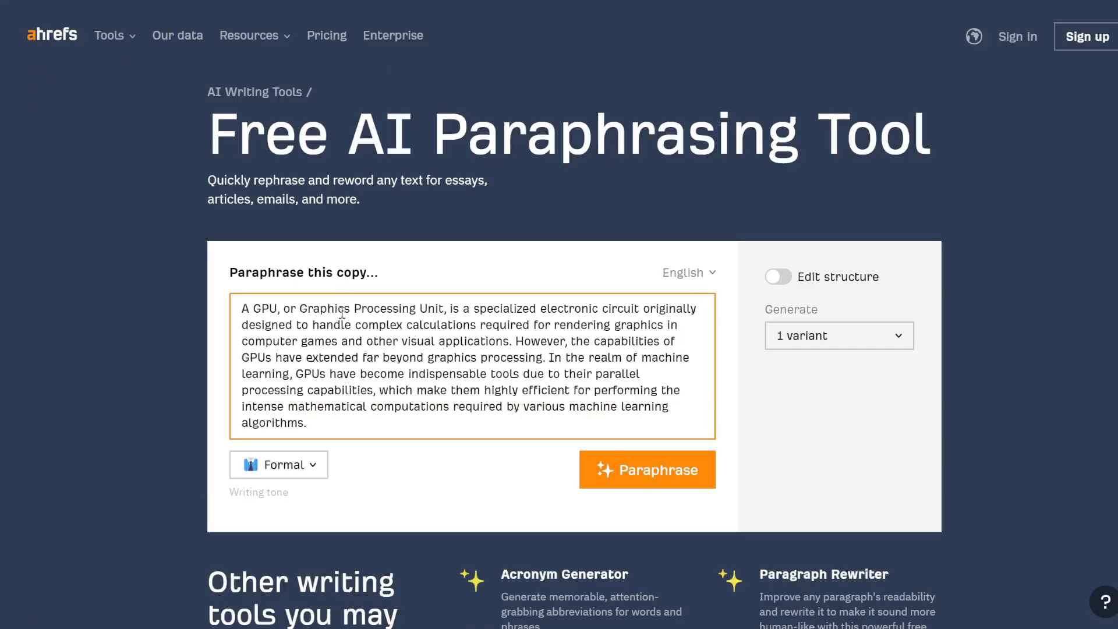
pyautogui.click(299, 476)
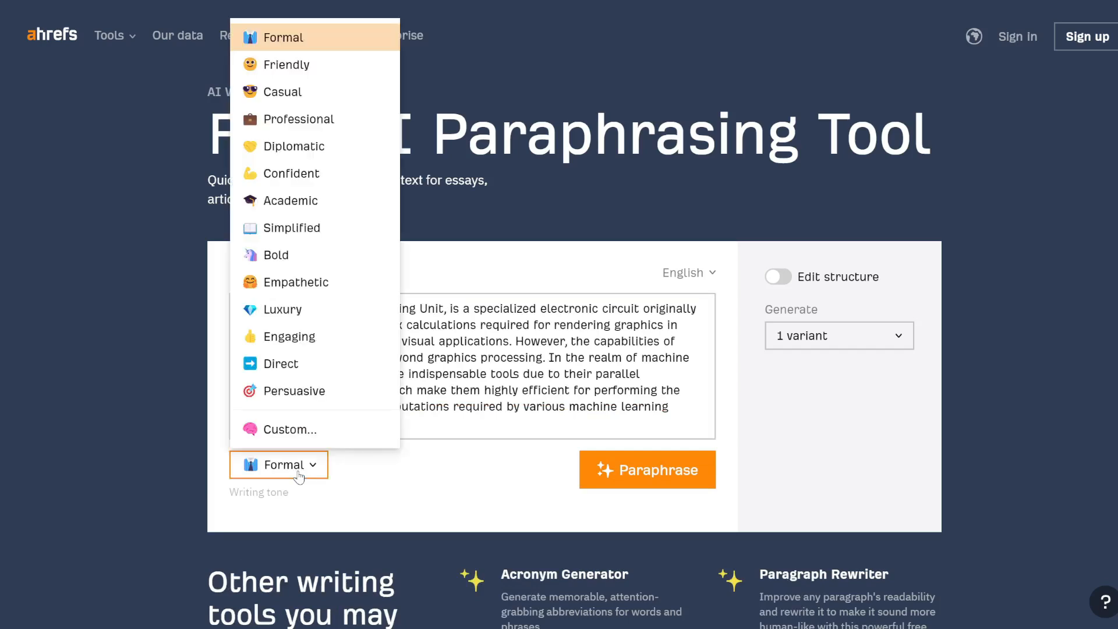
pyautogui.click(306, 95)
pyautogui.click(473, 308)
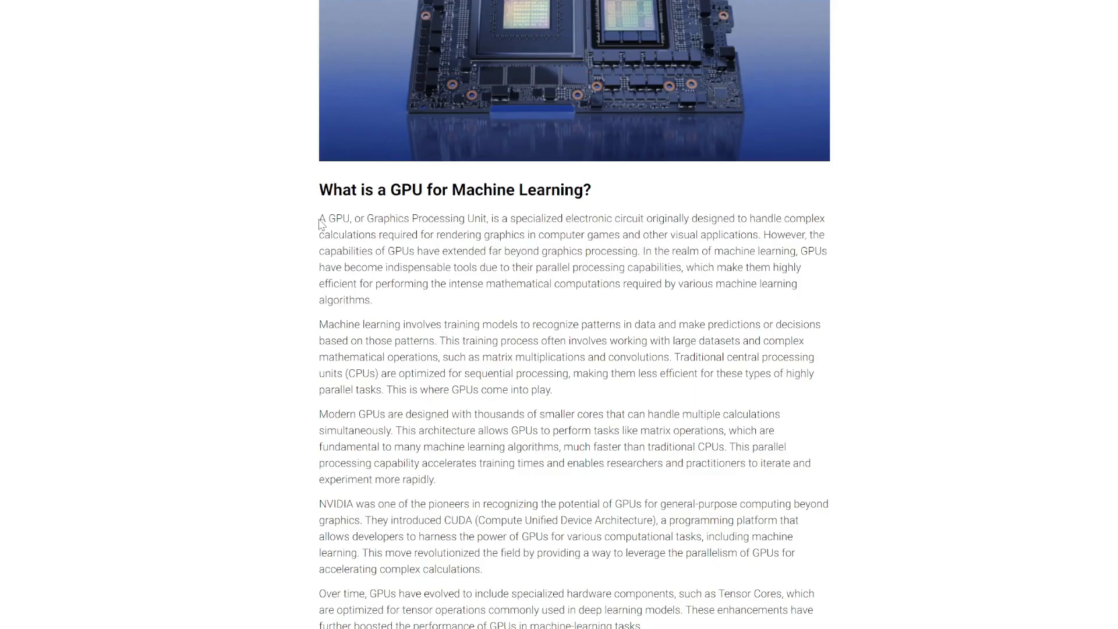
# Replace the input with the longer GPU text running through the Tensor Cores paragraph.
pyautogui.scroll(-7, 324, 225)
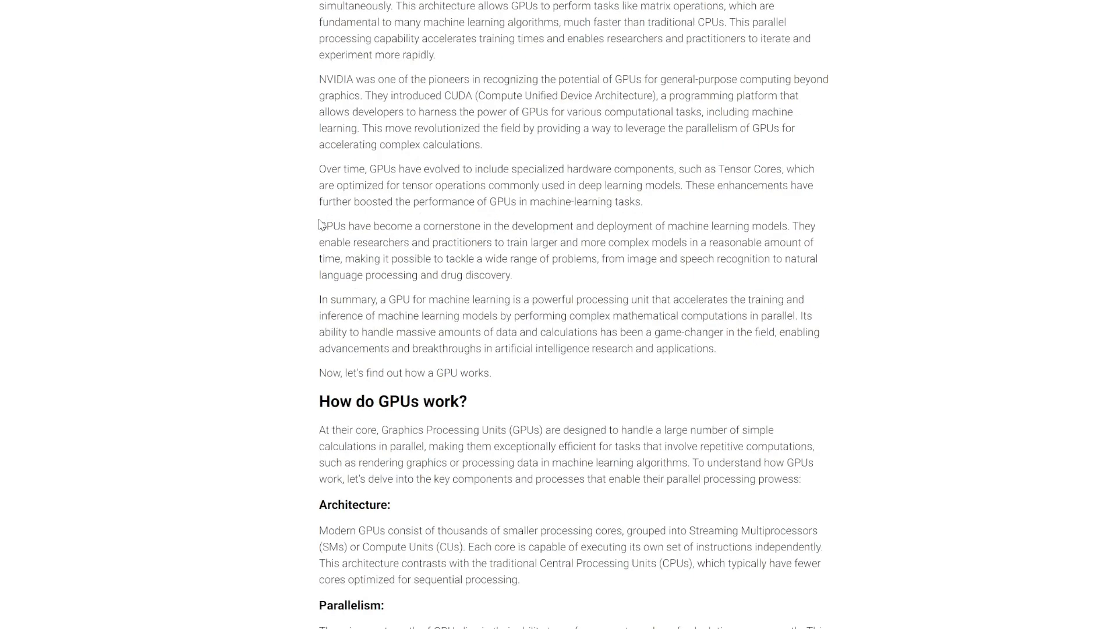
pyautogui.scroll(-10, 319, 225)
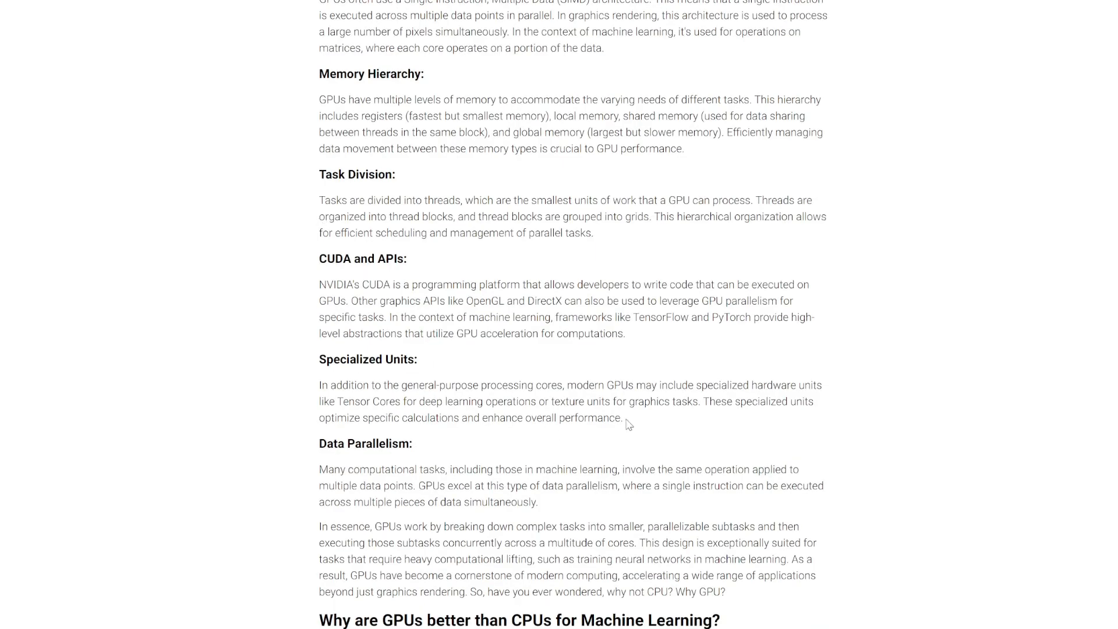
pyautogui.keyDown('shift'); pyautogui.click(627, 420); pyautogui.keyUp('shift')
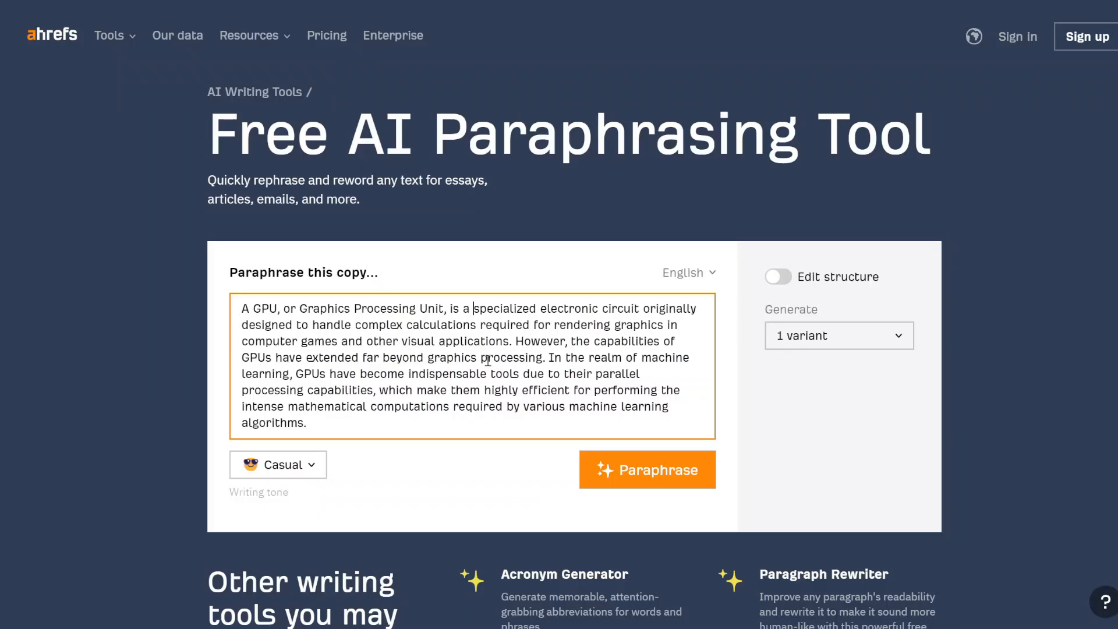
pyautogui.hotkey('ctrl', 'a')
pyautogui.hotkey('ctrl', 'v')
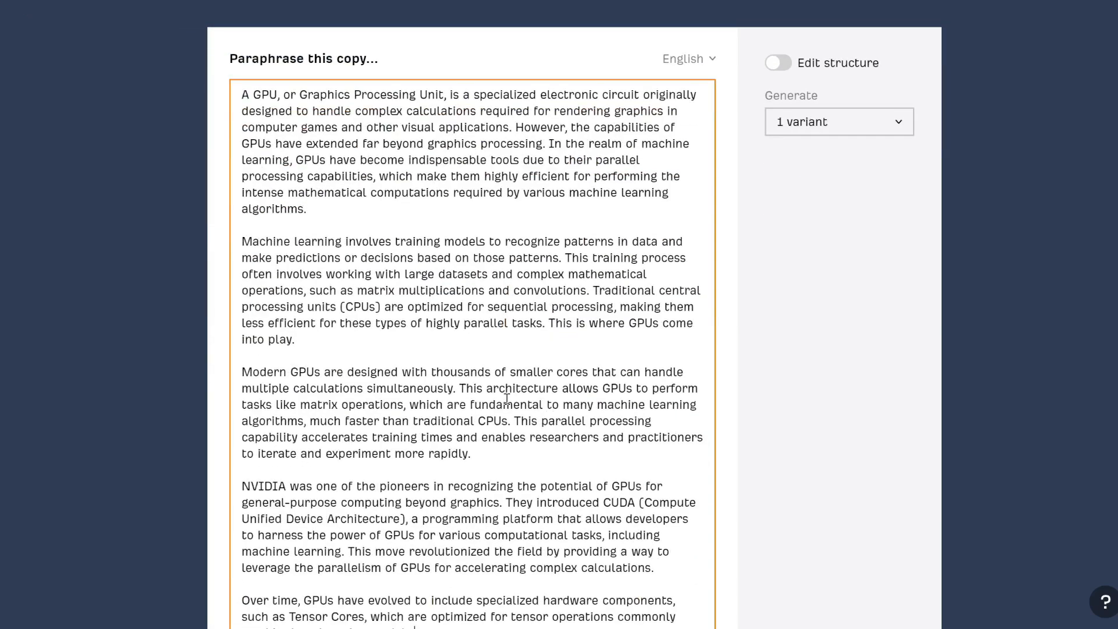
pyautogui.scroll(-5, 507, 399)
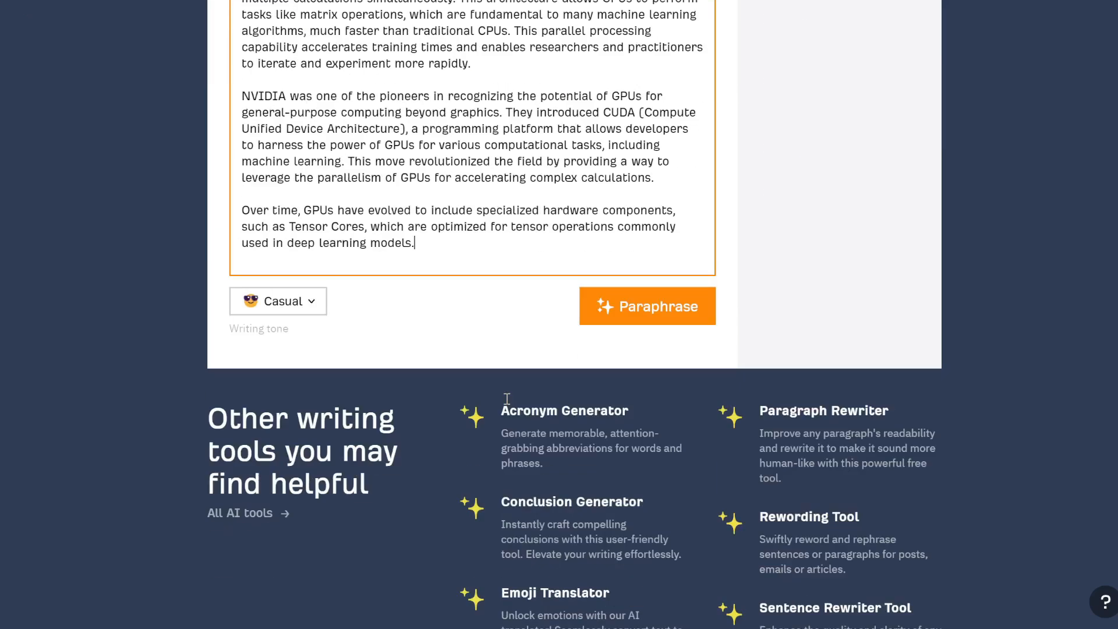
pyautogui.scroll(5, 507, 392)
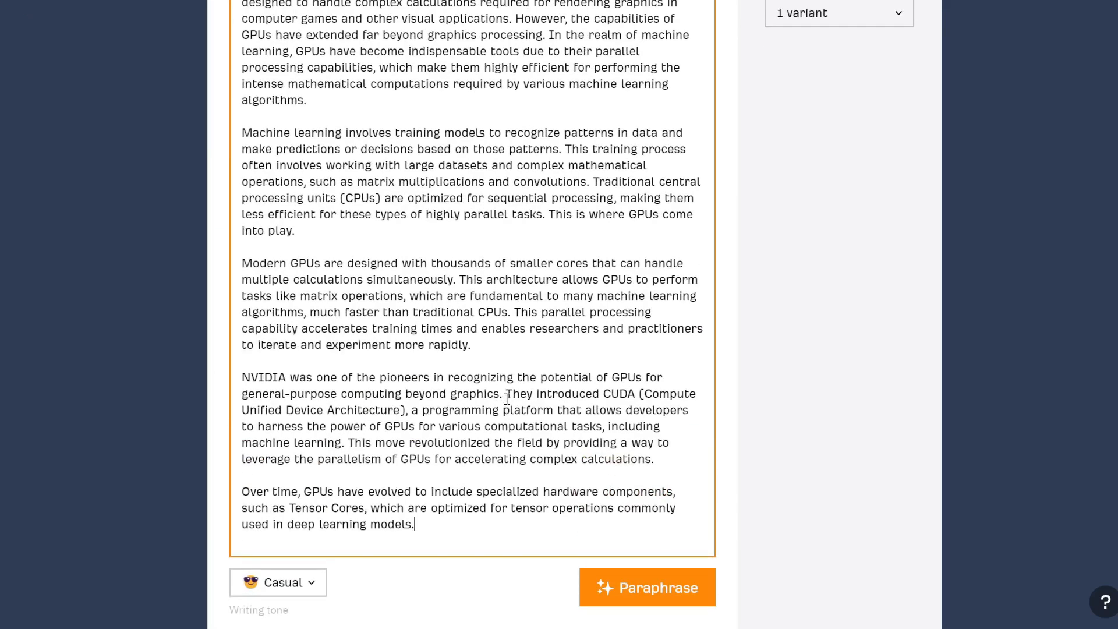
pyautogui.hotkey('ctrl', 'a')
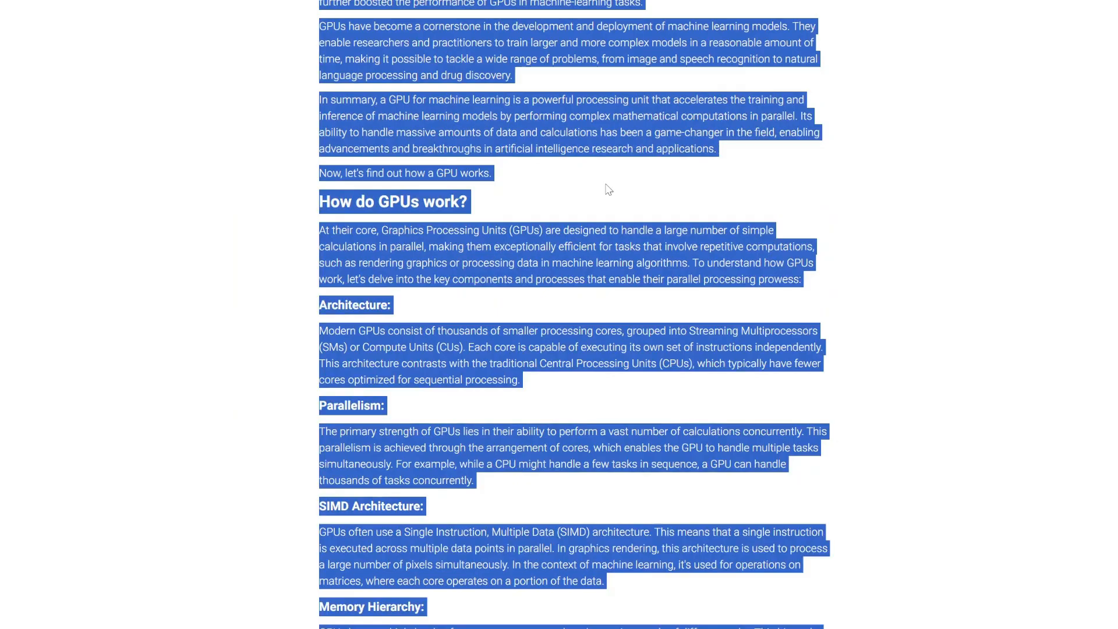
pyautogui.scroll(6, 606, 189)
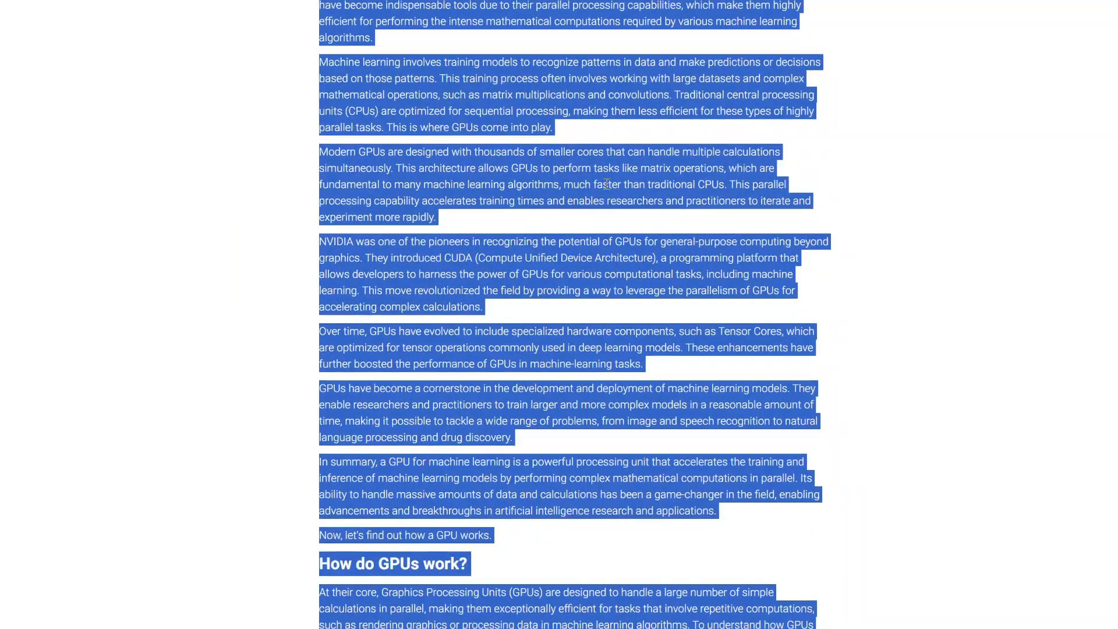
pyautogui.click(645, 361)
pyautogui.moveTo(644, 366); pyautogui.dragTo(294, 334)
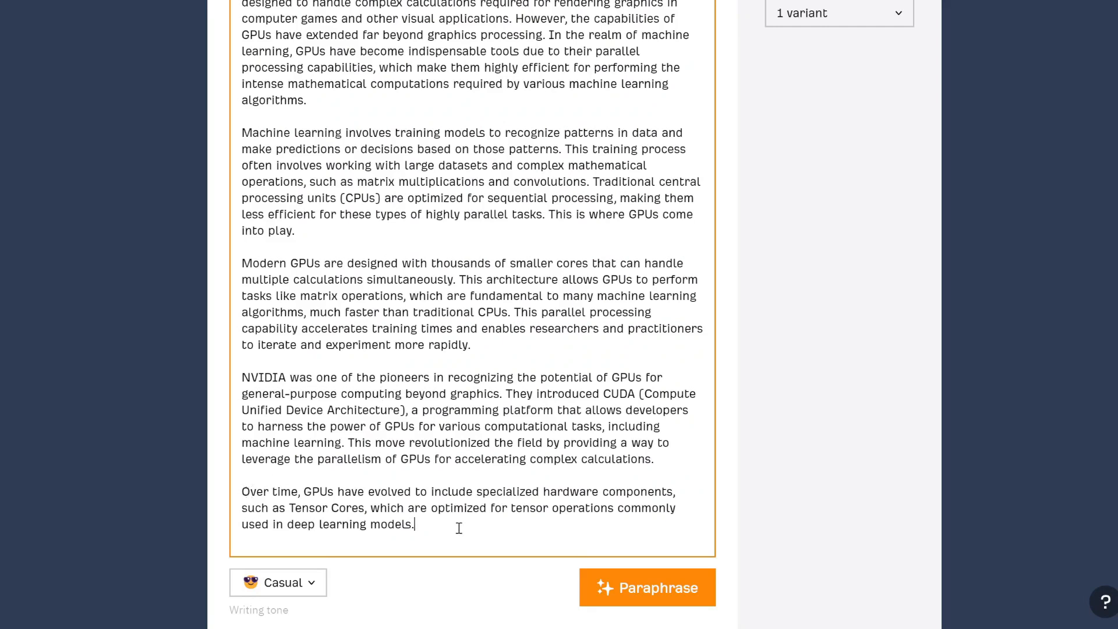
pyautogui.moveTo(437, 522); pyautogui.dragTo(226, 122)
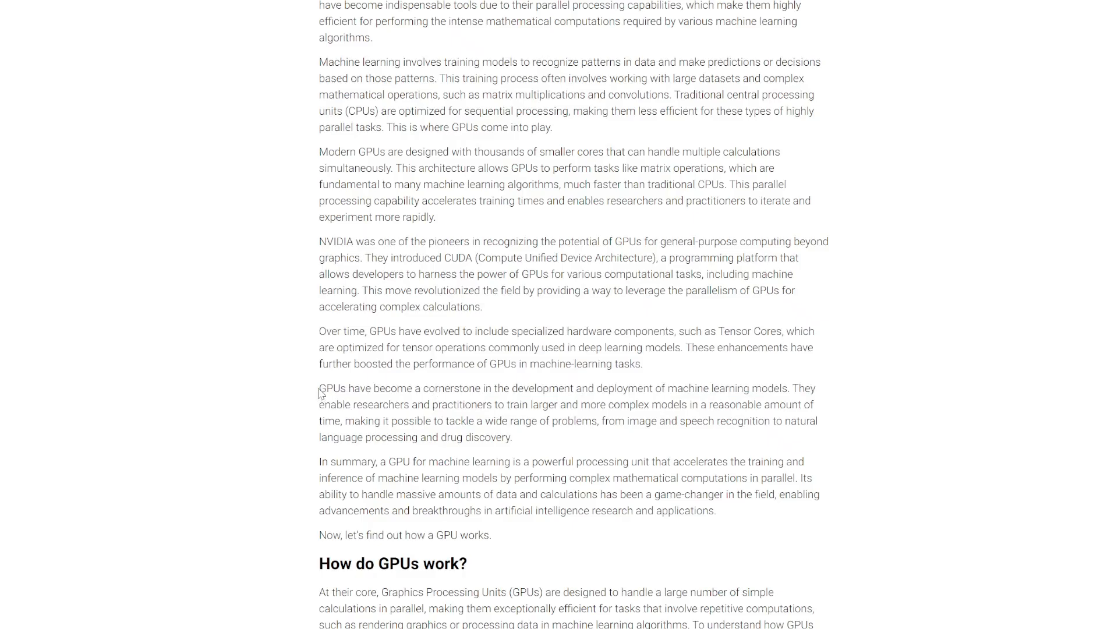
pyautogui.moveTo(320, 390); pyautogui.dragTo(542, 612)
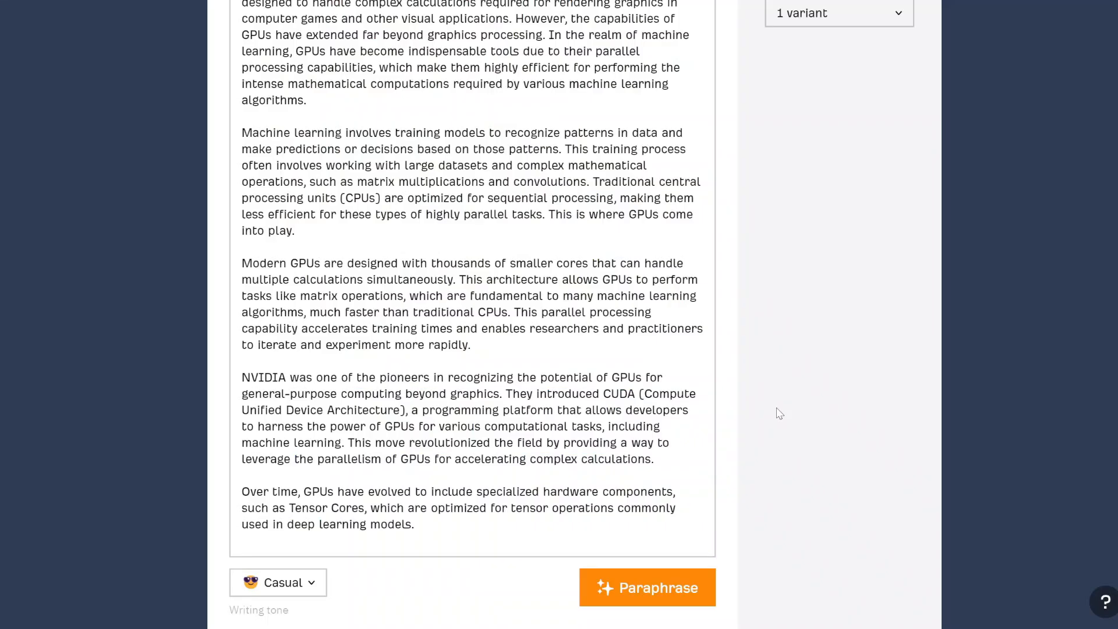
# Paraphrase the GPU passage in Casual tone and scroll through the 253-word result.
pyautogui.scroll(3, 780, 414)
pyautogui.scroll(-4, 780, 413)
pyautogui.click(644, 546)
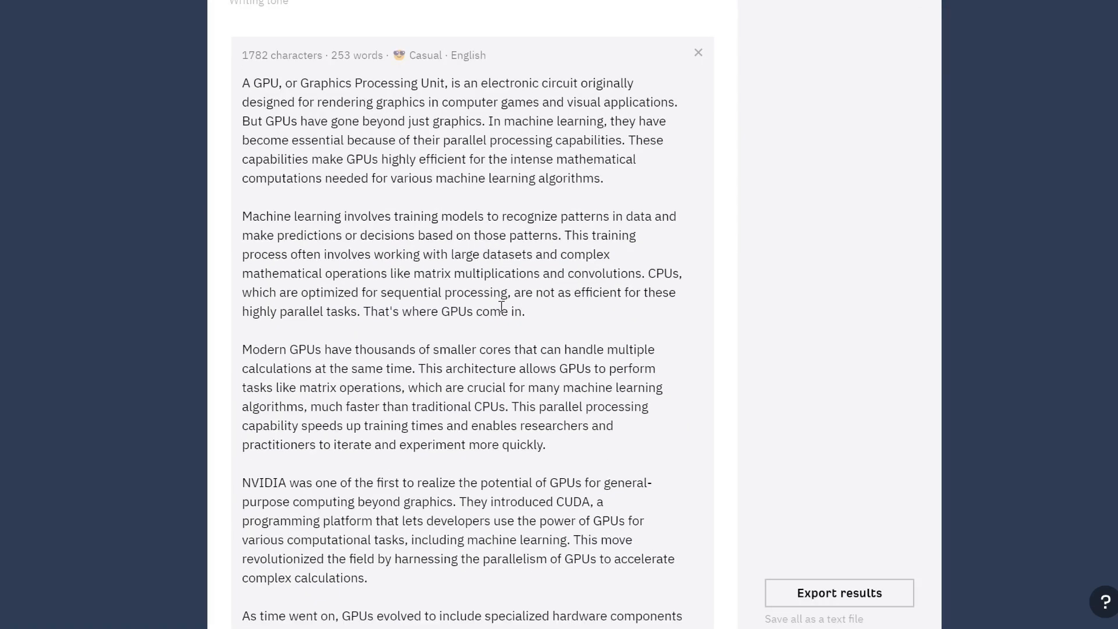
pyautogui.scroll(-5, 502, 307)
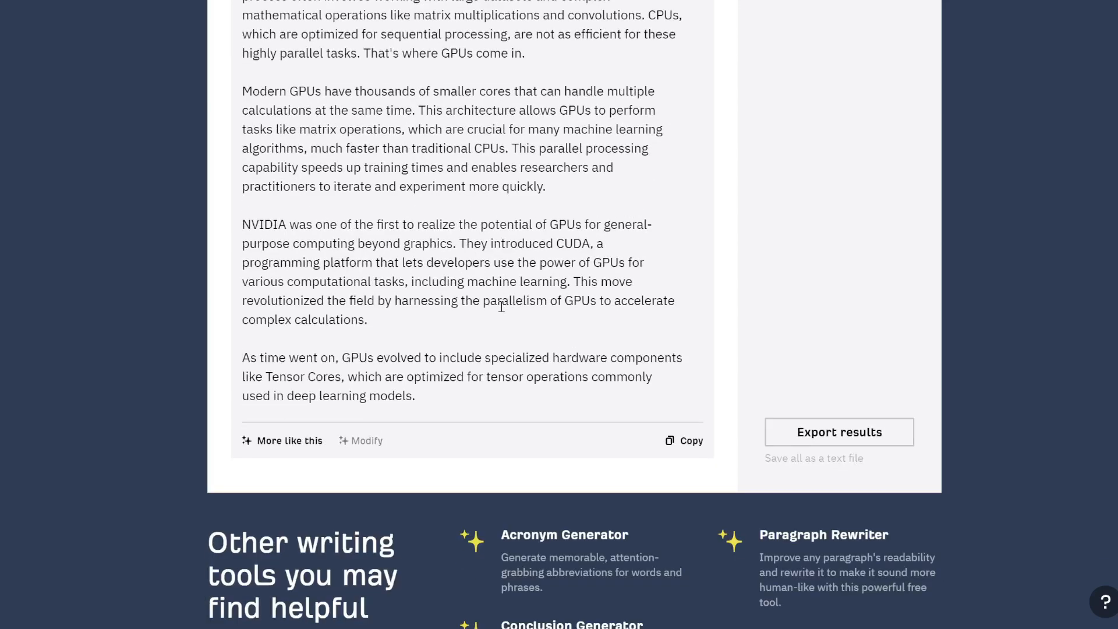
pyautogui.scroll(-5, 502, 307)
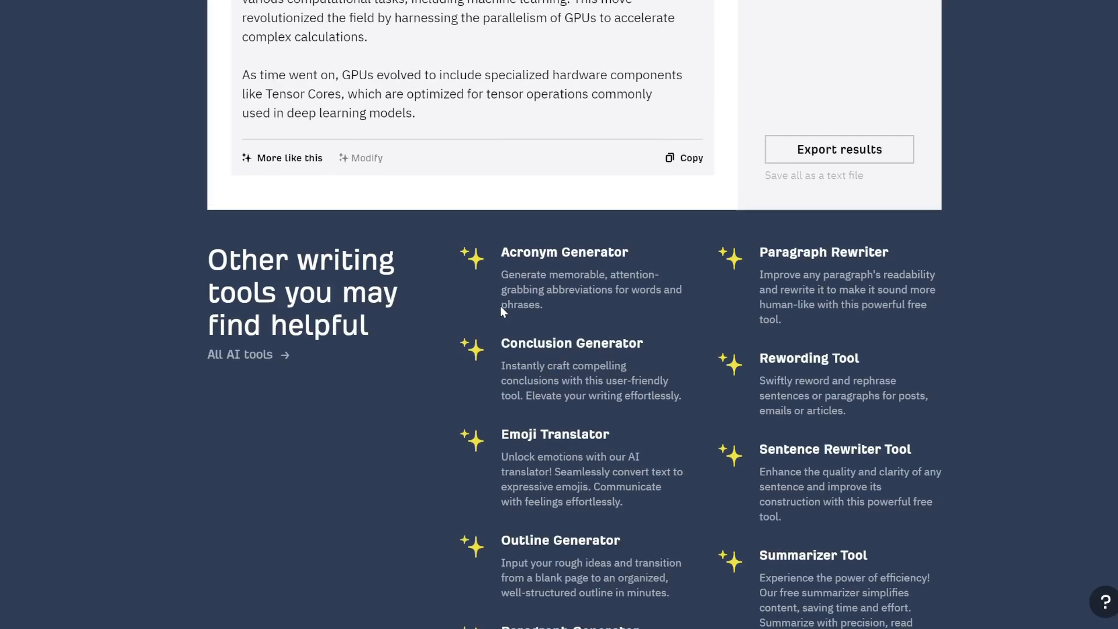
pyautogui.scroll(-2, 501, 306)
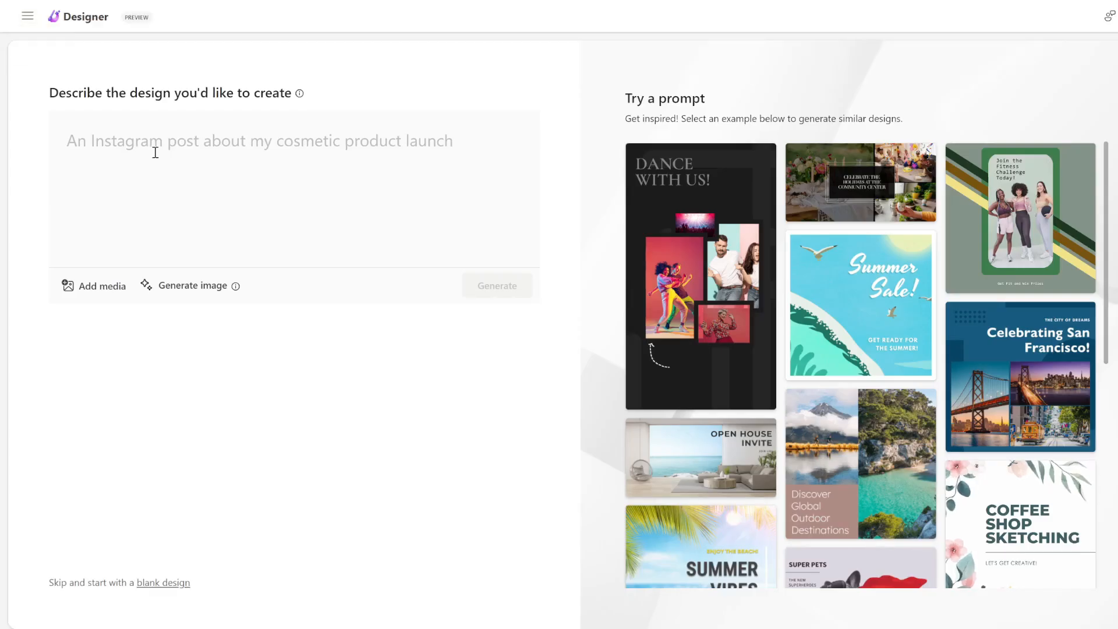
# Generate designs for 'an instagram post about my clothing store's black friday sale'.
pyautogui.click(347, 354)
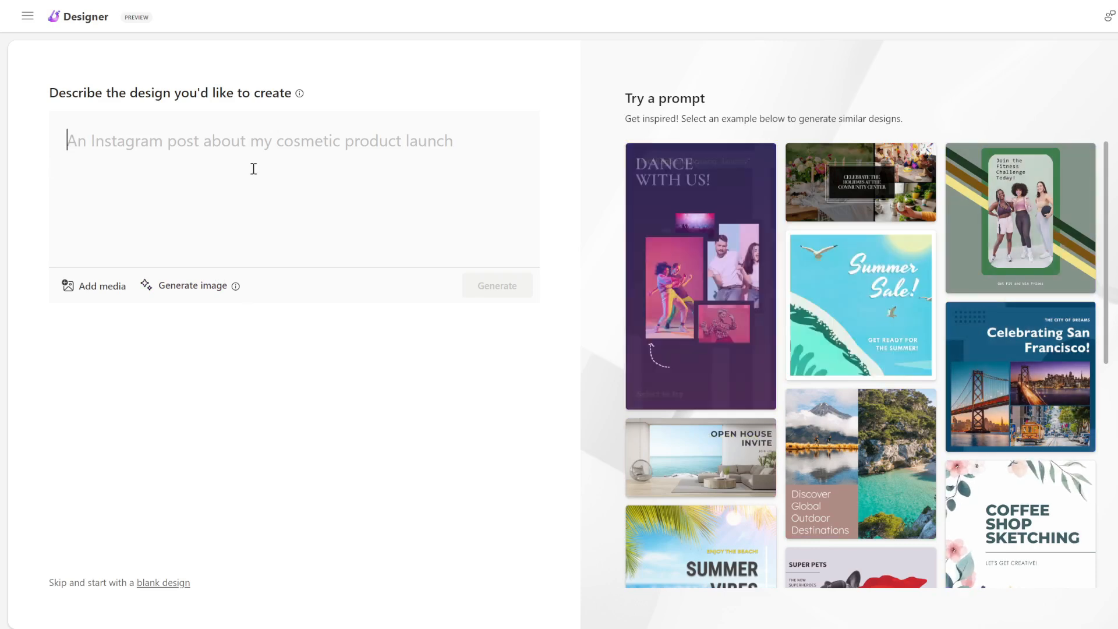
pyautogui.write('an instr')
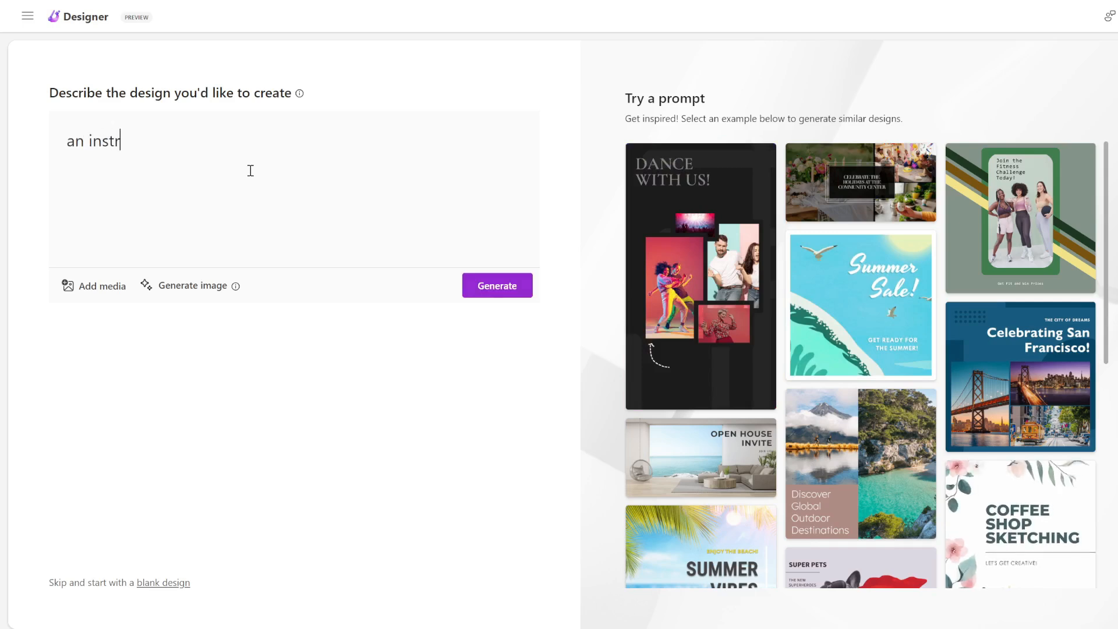
pyautogui.press('BackSpace')
pyautogui.write('agram post')
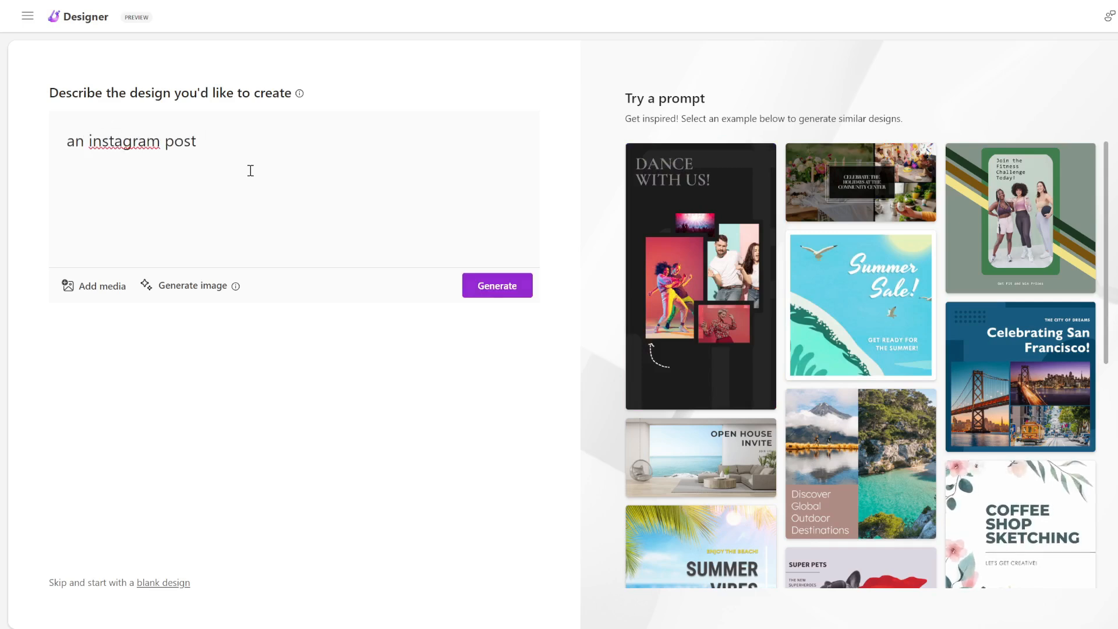
pyautogui.write(' about my ')
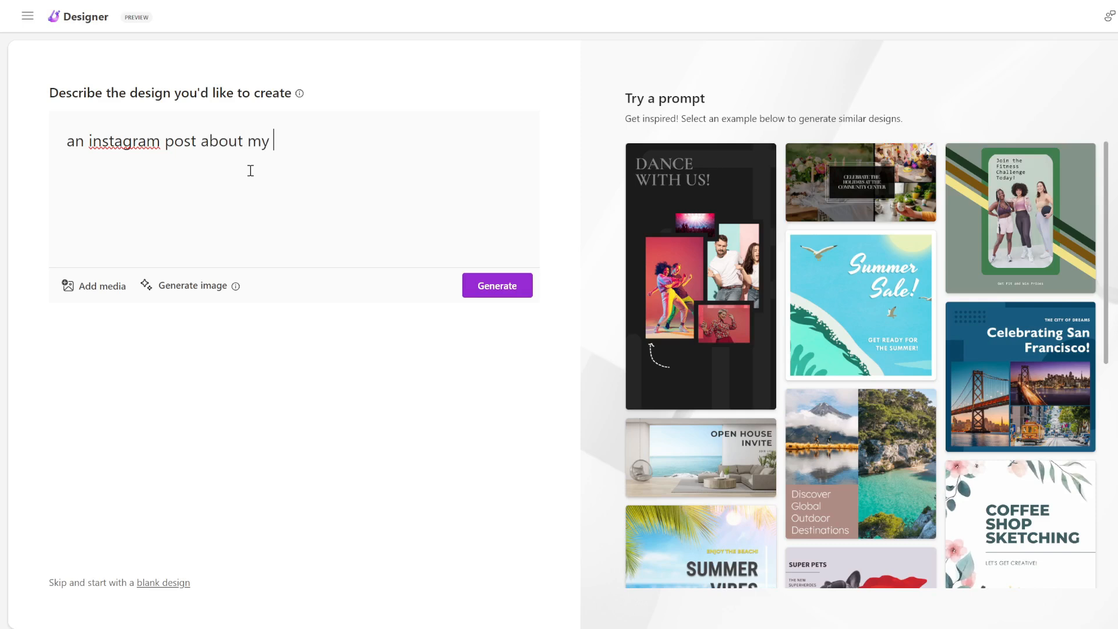
pyautogui.write("clothing store's black friday")
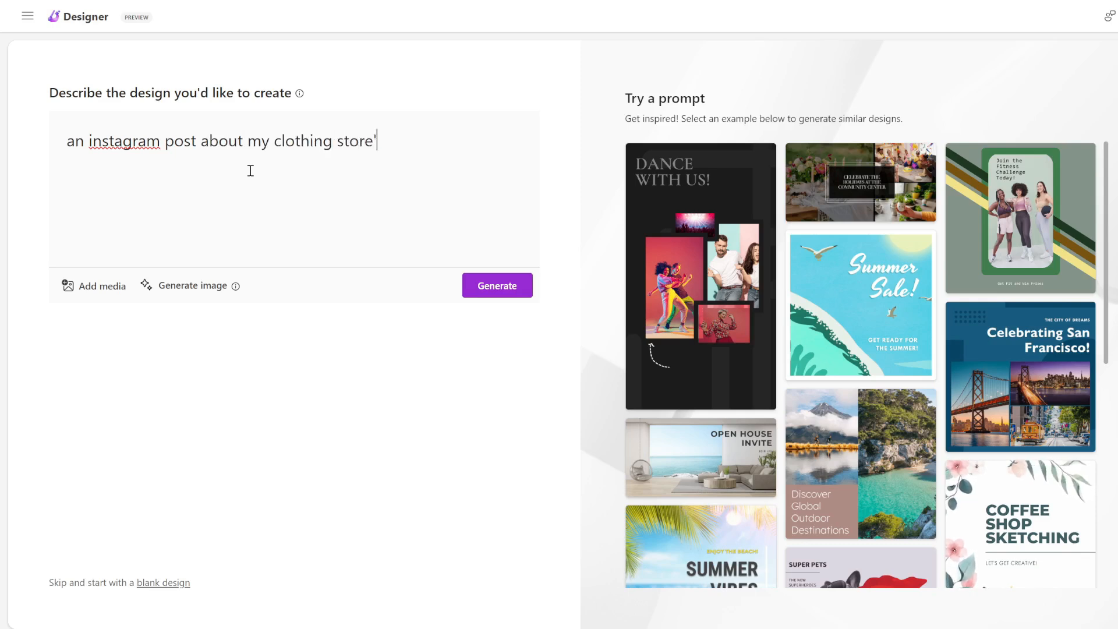
pyautogui.write(' sale')
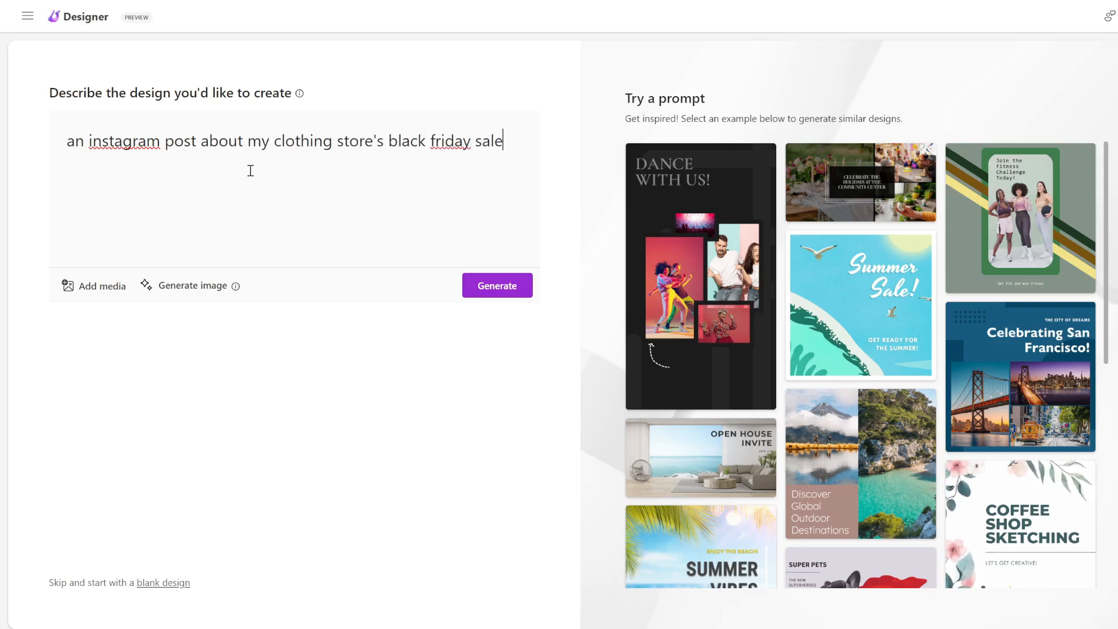
pyautogui.click(504, 285)
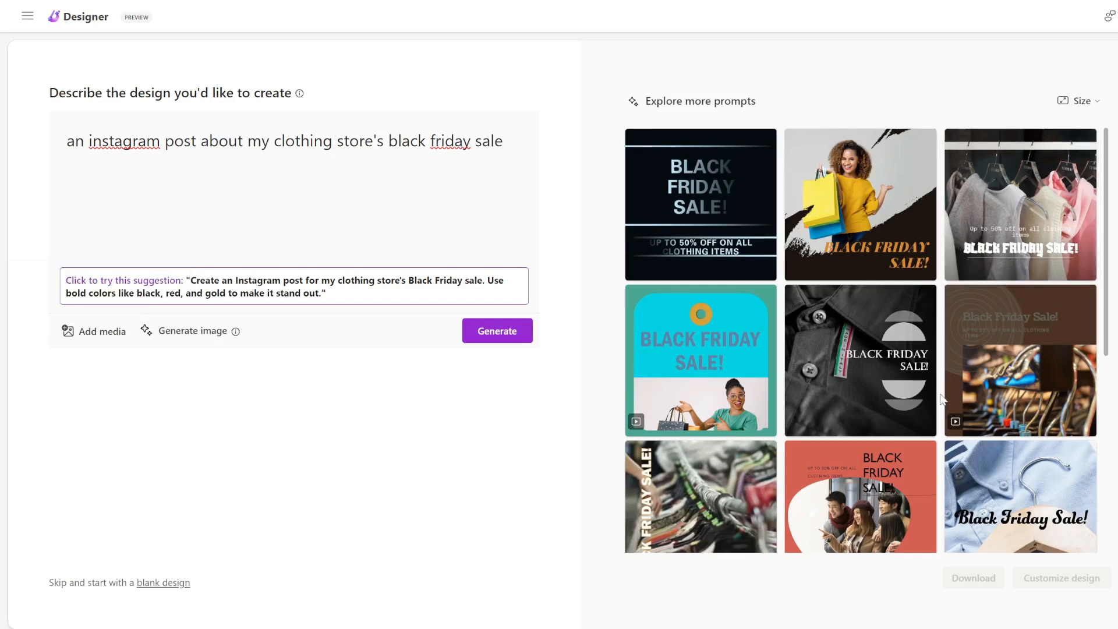
# Pick the clothes-on-hangers Black Friday design and open it in the editor.
pyautogui.scroll(-5, 942, 399)
pyautogui.scroll(5, 942, 399)
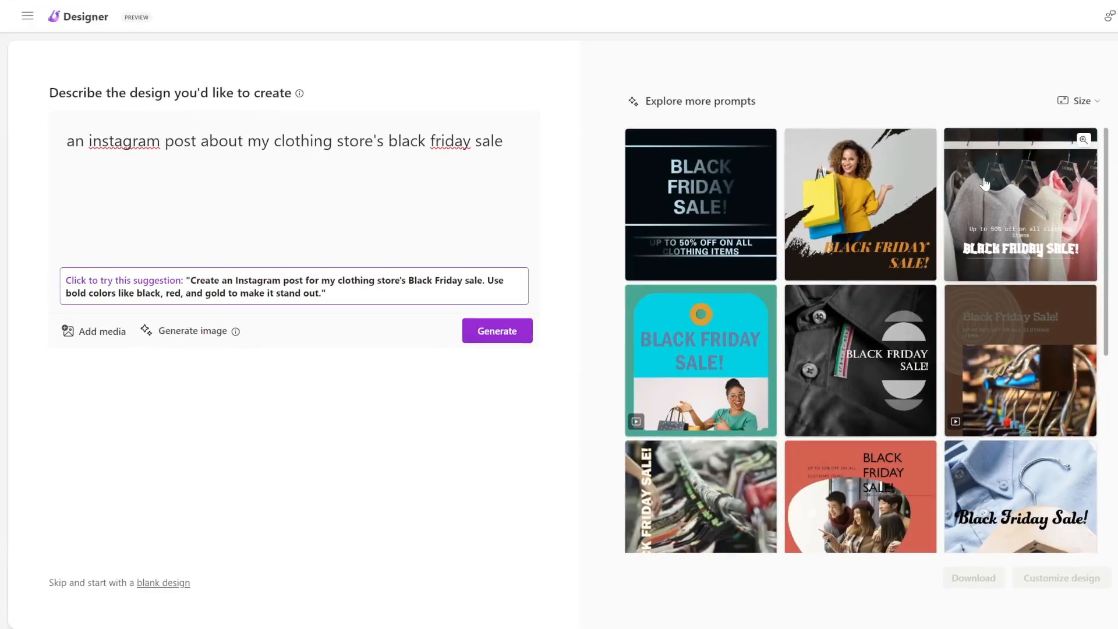
pyautogui.click(985, 185)
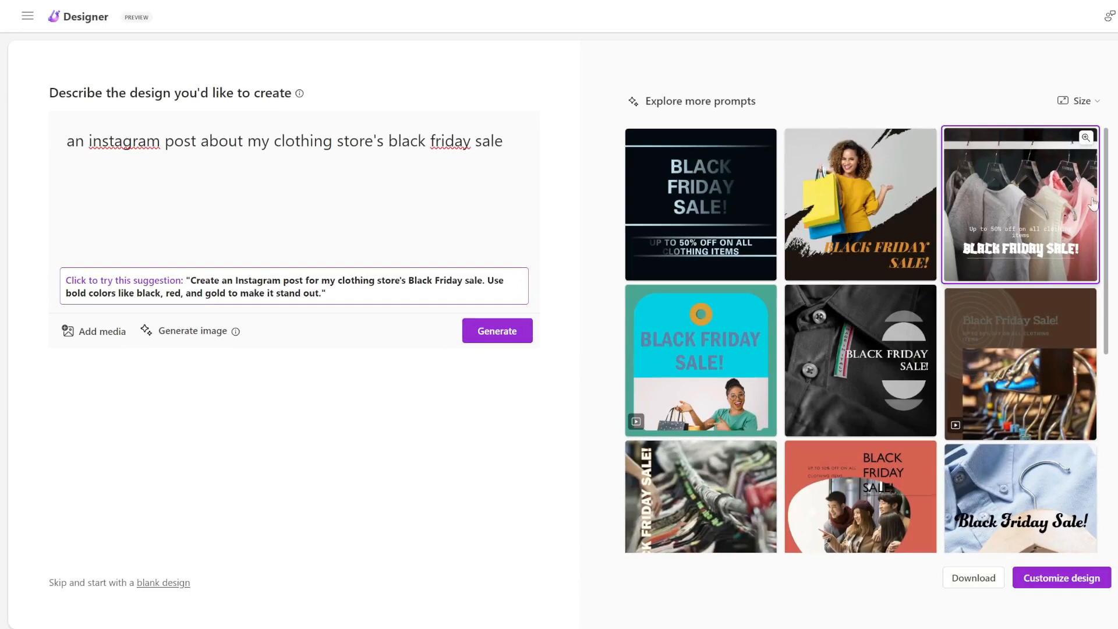
pyautogui.click(1045, 579)
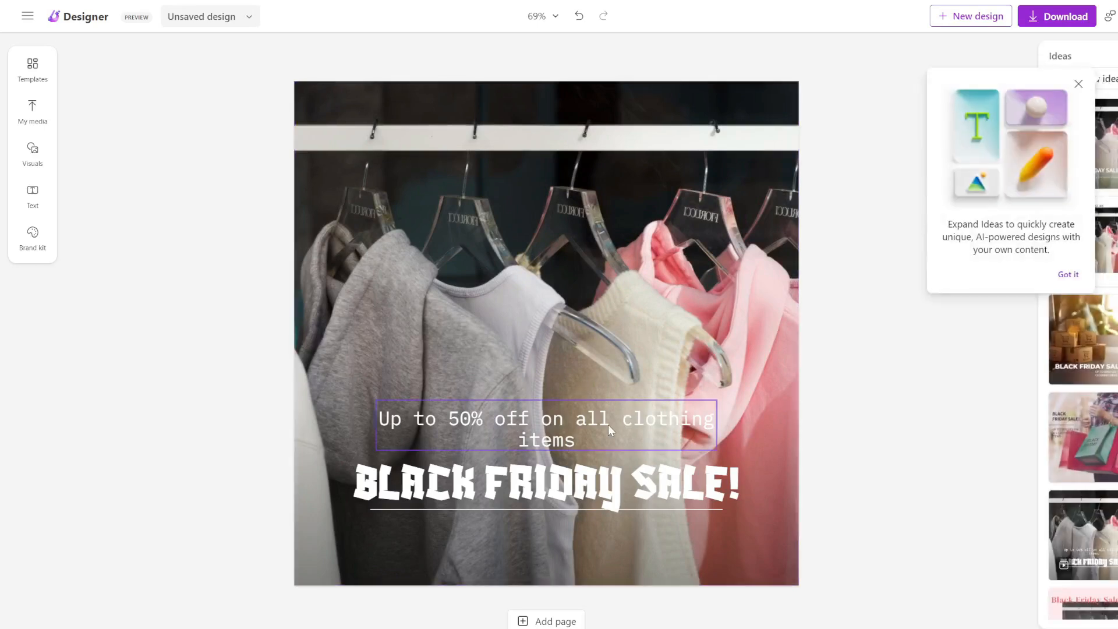
# Set the 'Up to 50% off' subtitle font to Elephant Pro.
pyautogui.click(608, 424)
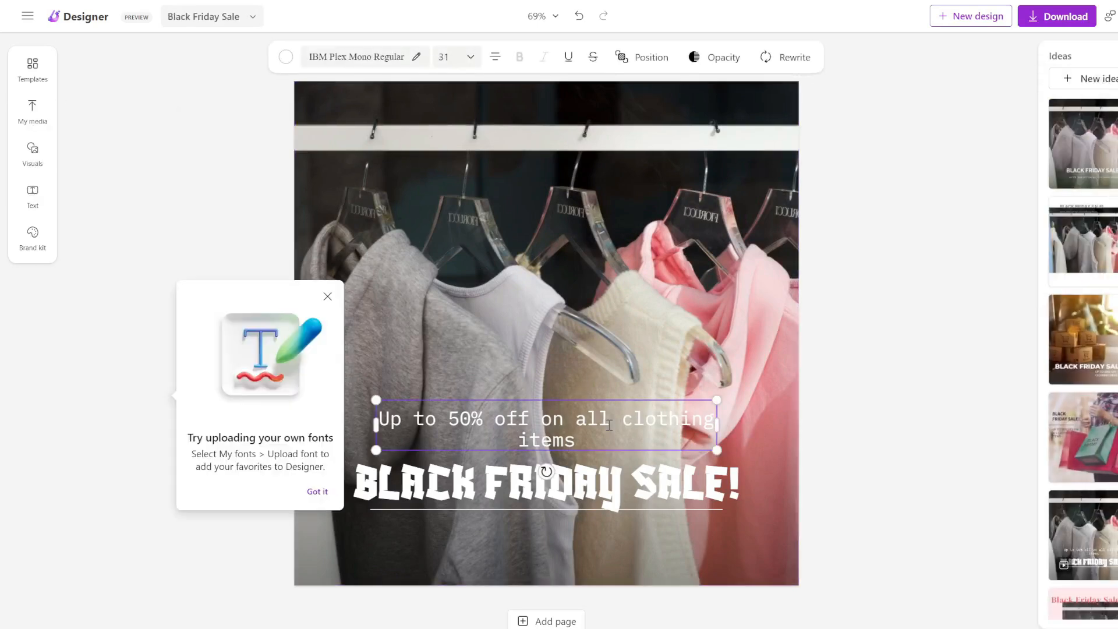
pyautogui.click(325, 59)
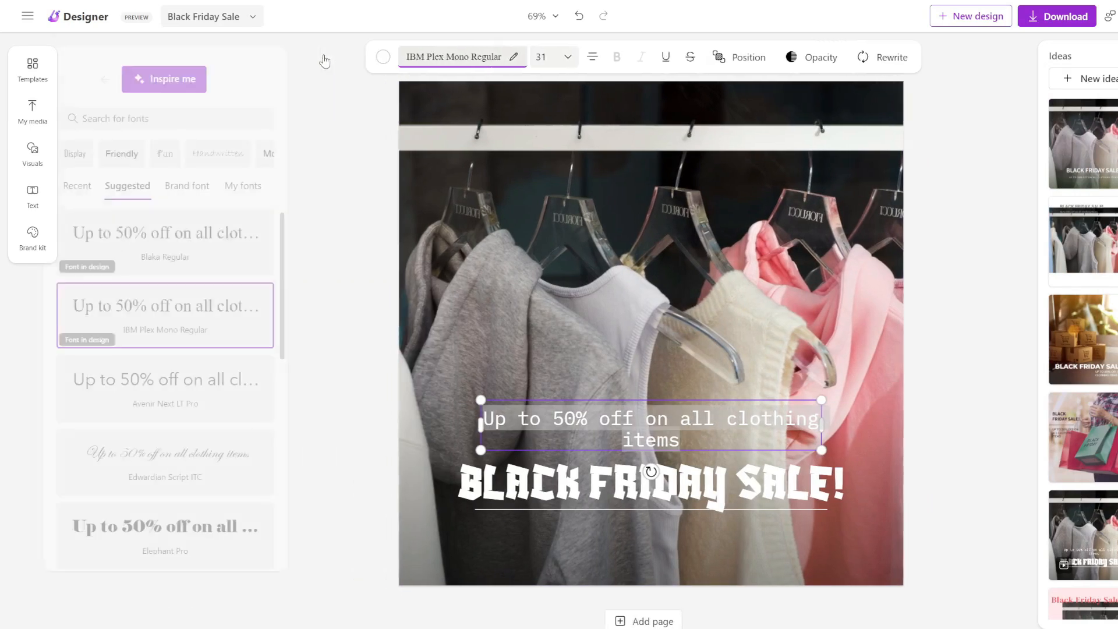
pyautogui.click(151, 520)
# Make the BLACK FRIDAY SALE! title text green.
pyautogui.click(670, 483)
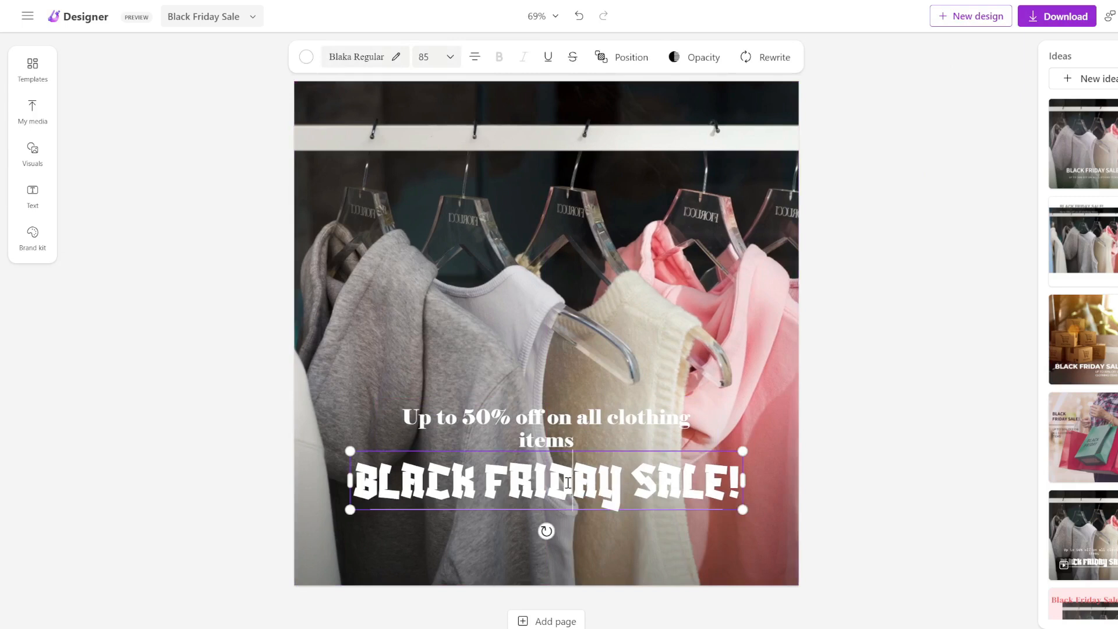
pyautogui.click(306, 57)
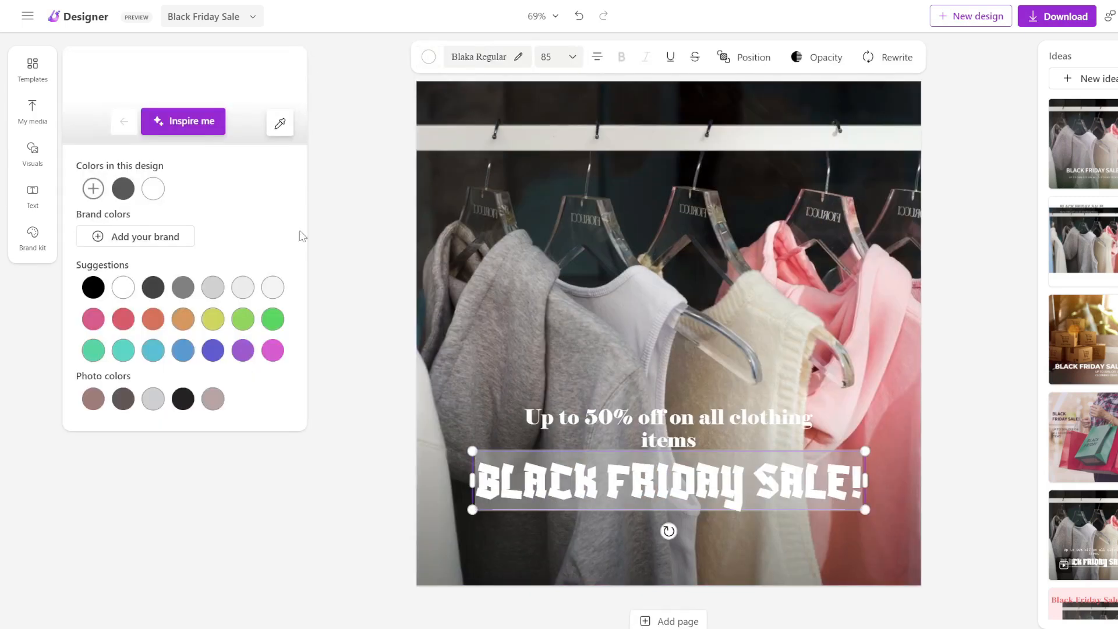
pyautogui.click(272, 317)
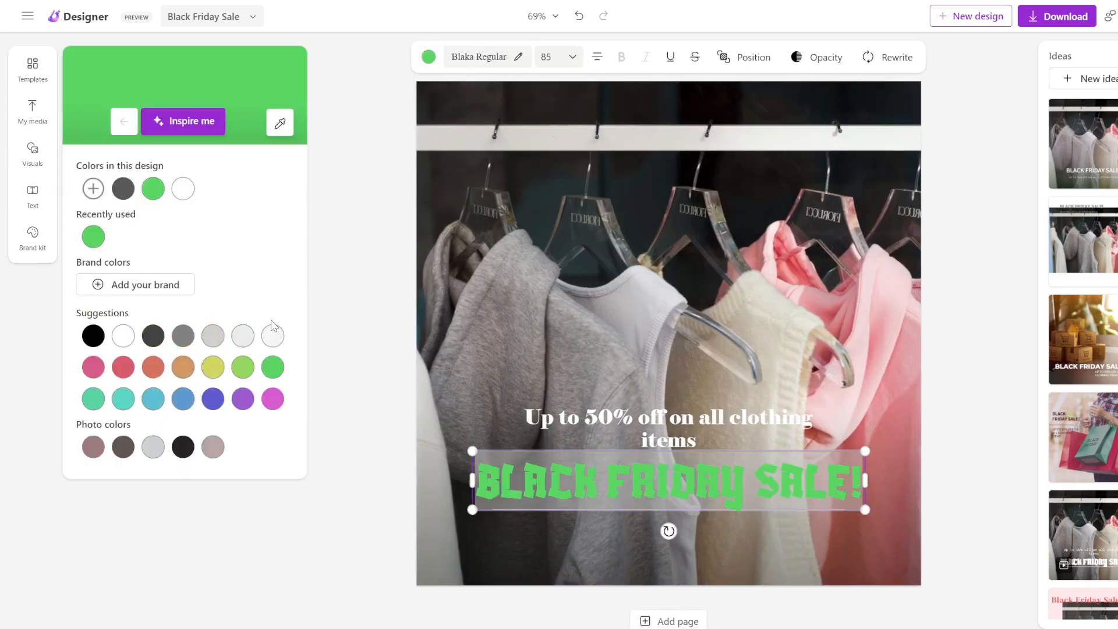
pyautogui.click(889, 355)
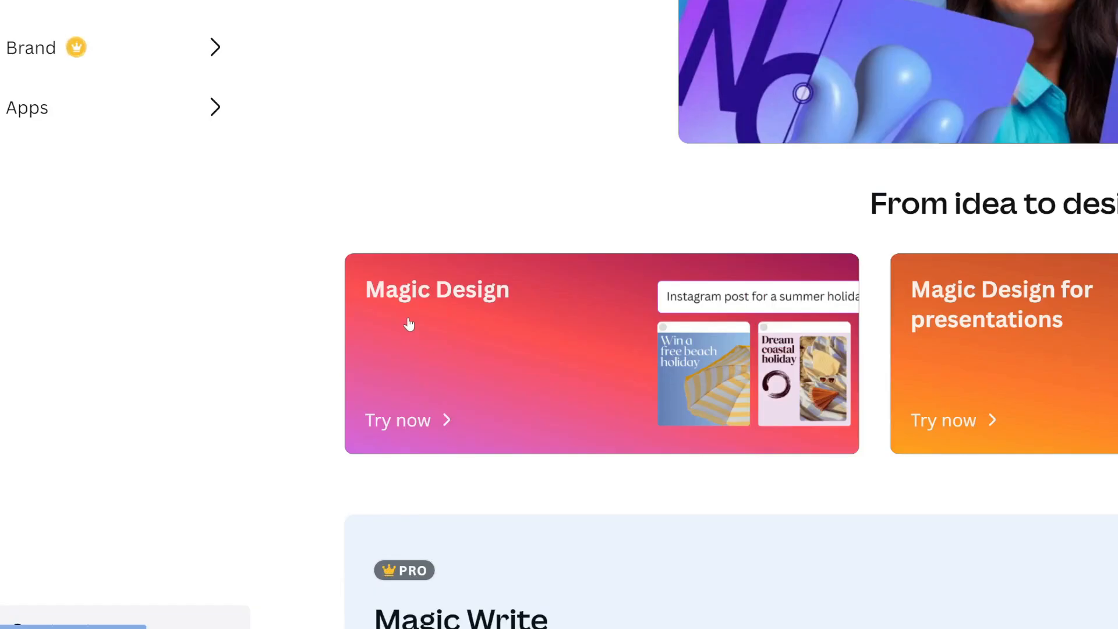
# Search Magic Design for 'an instagram post about my clothing store's black friday sale'.
pyautogui.click(262, 480)
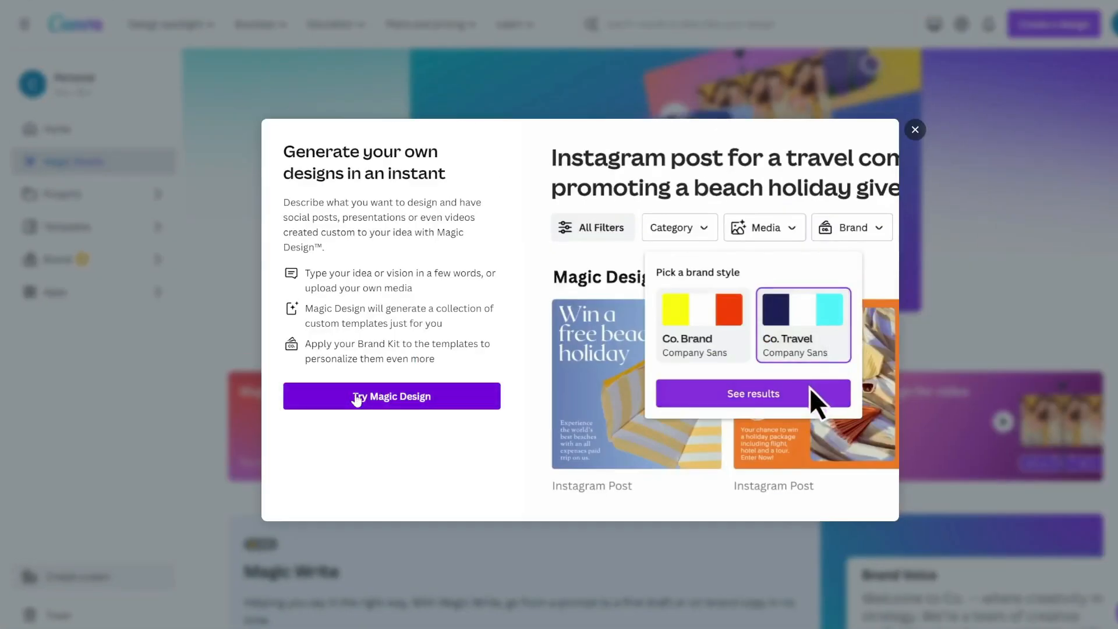
pyautogui.click(357, 398)
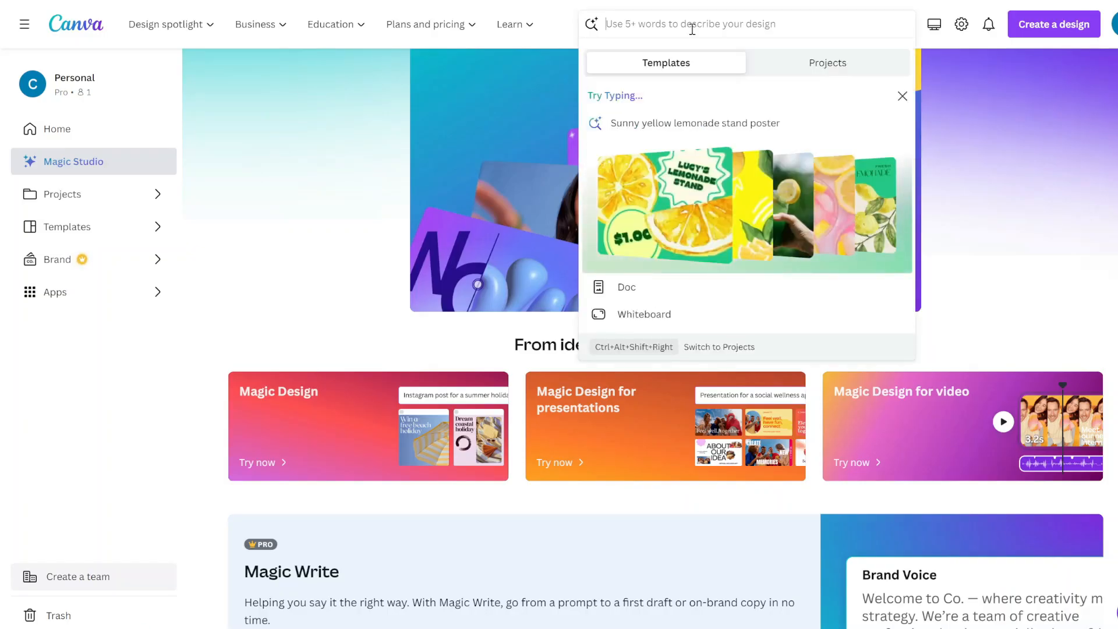
pyautogui.write("an instagram post about my clothing store's black friday sale")
pyautogui.press('Return')
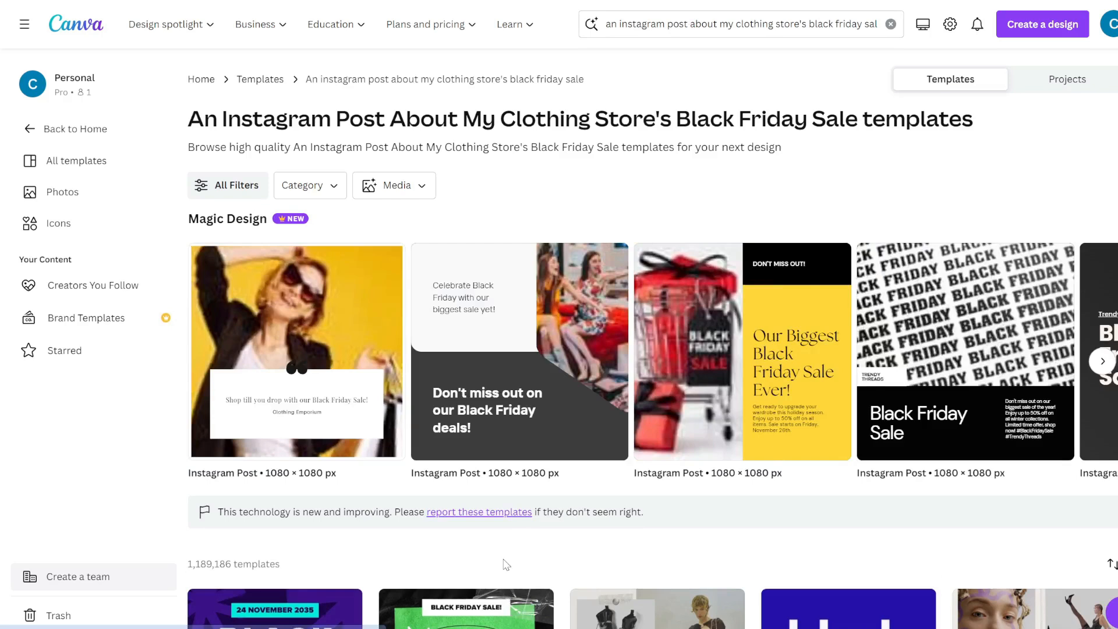
# Browse the template results and open the yellow-dress Black Friday template for customizing.
pyautogui.scroll(-5, 504, 564)
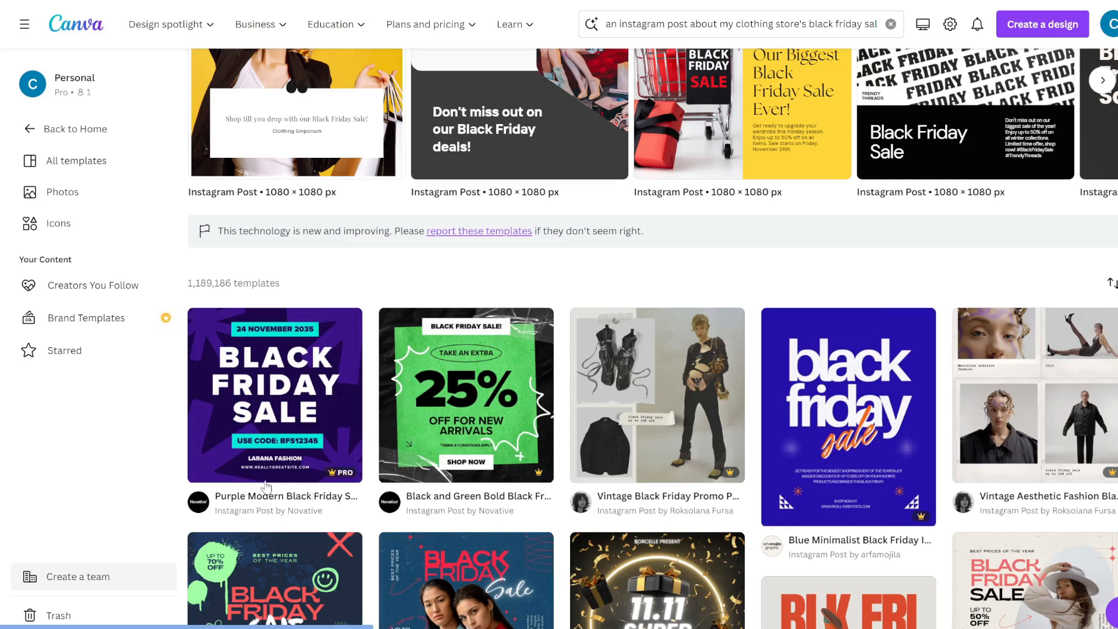
pyautogui.moveTo(346, 475)
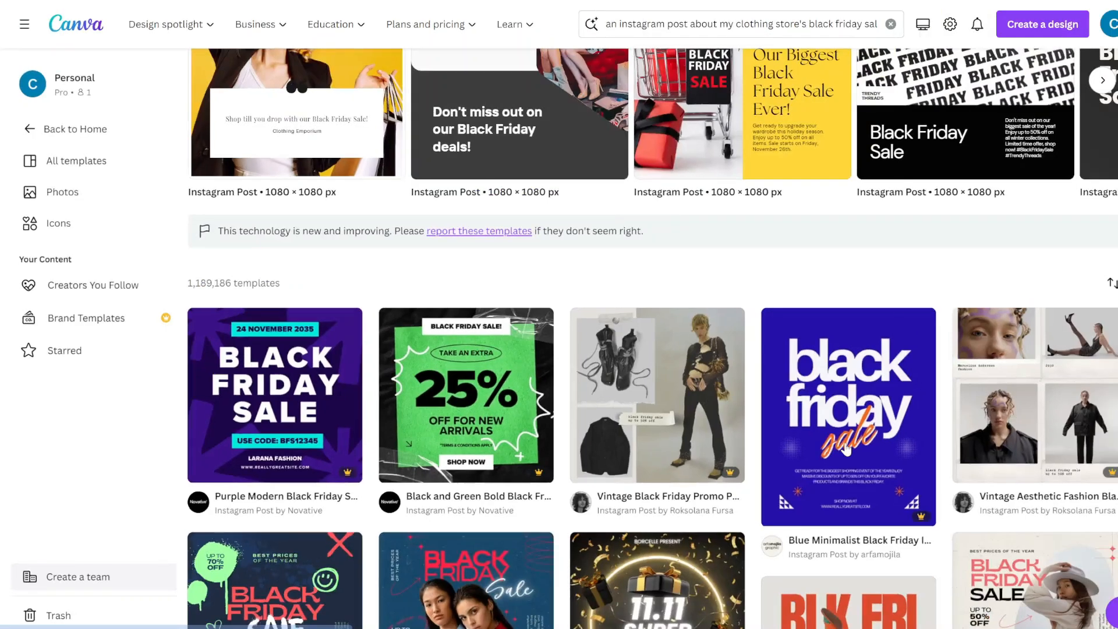
pyautogui.scroll(5, 767, 228)
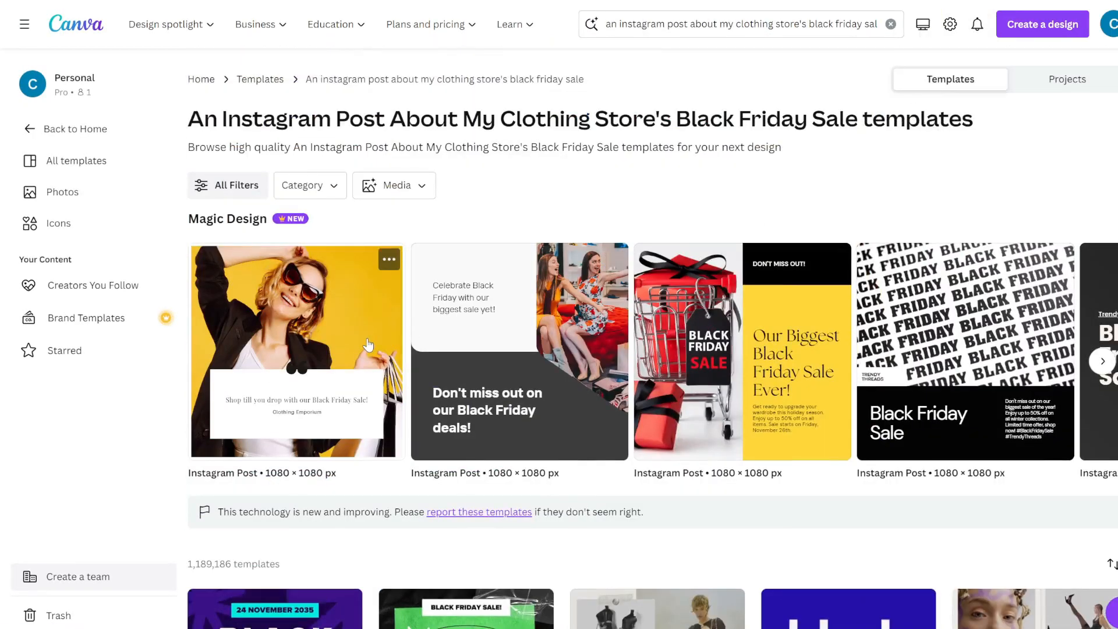
pyautogui.click(1103, 361)
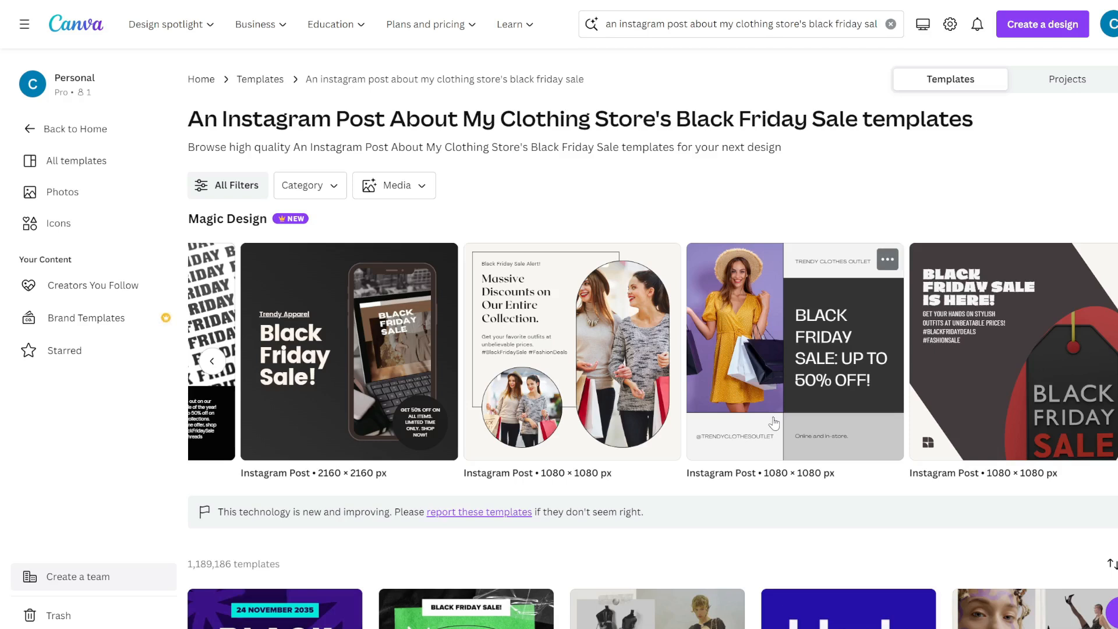
pyautogui.click(779, 359)
pyautogui.click(855, 211)
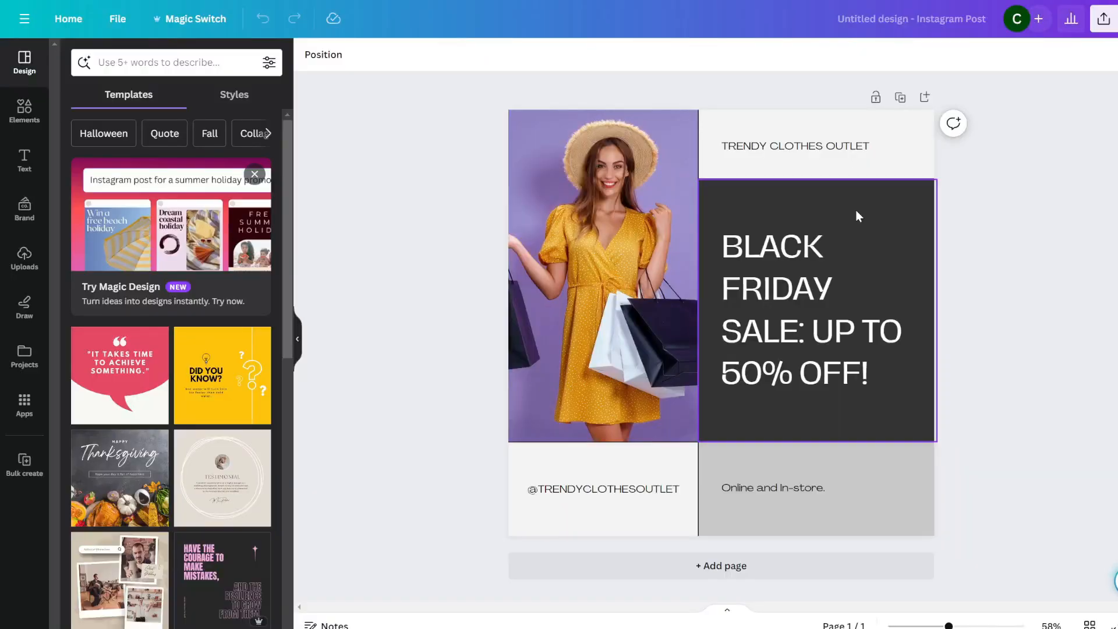
# Remove 'UP TO 50% OFF!' so the headline reads BLACK FRIDAY SALE.
pyautogui.click(837, 369)
pyautogui.click(838, 368)
pyautogui.click(800, 332)
pyautogui.moveTo(799, 332); pyautogui.dragTo(884, 372)
pyautogui.press('BackSpace')
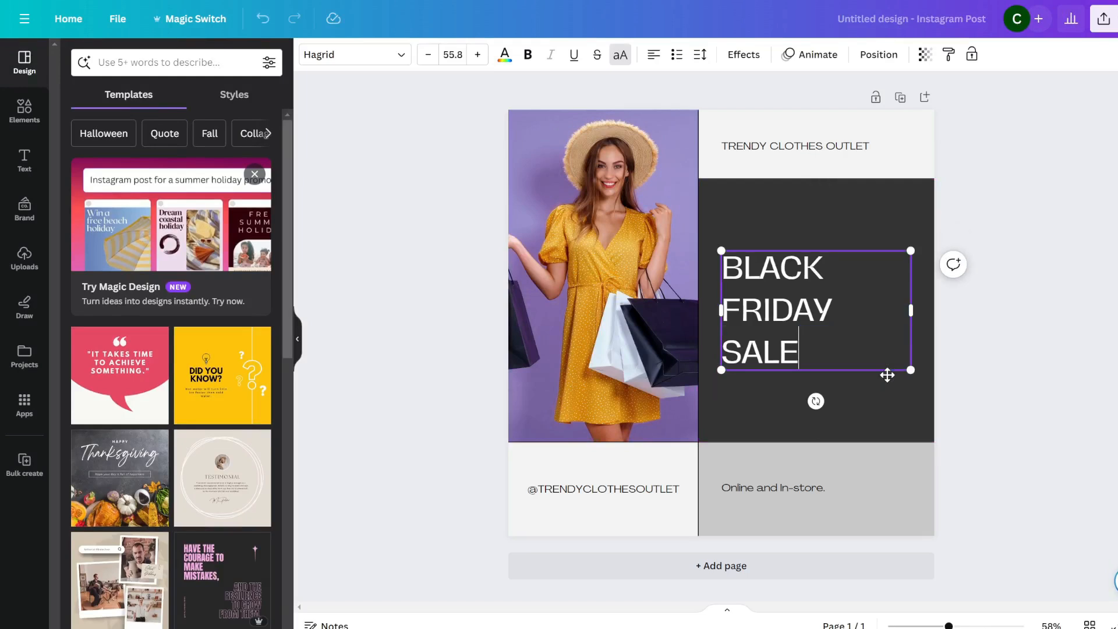
pyautogui.hotkey('ctrl', 'a')
# Colour the headline turquoise and set it in the Advetime font.
pyautogui.click(504, 54)
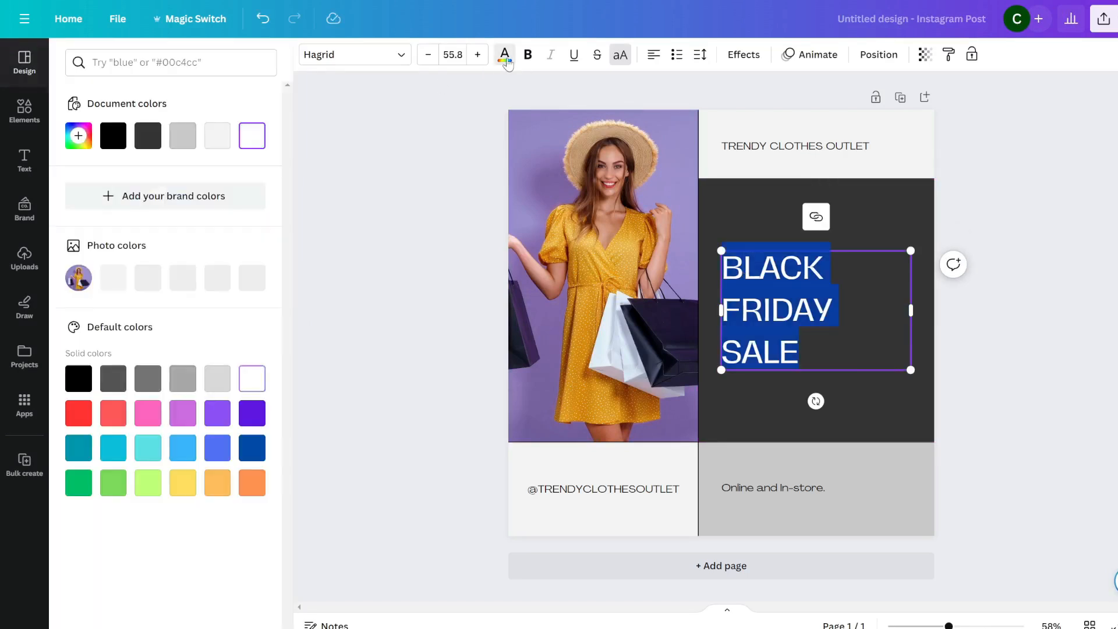
pyautogui.click(148, 448)
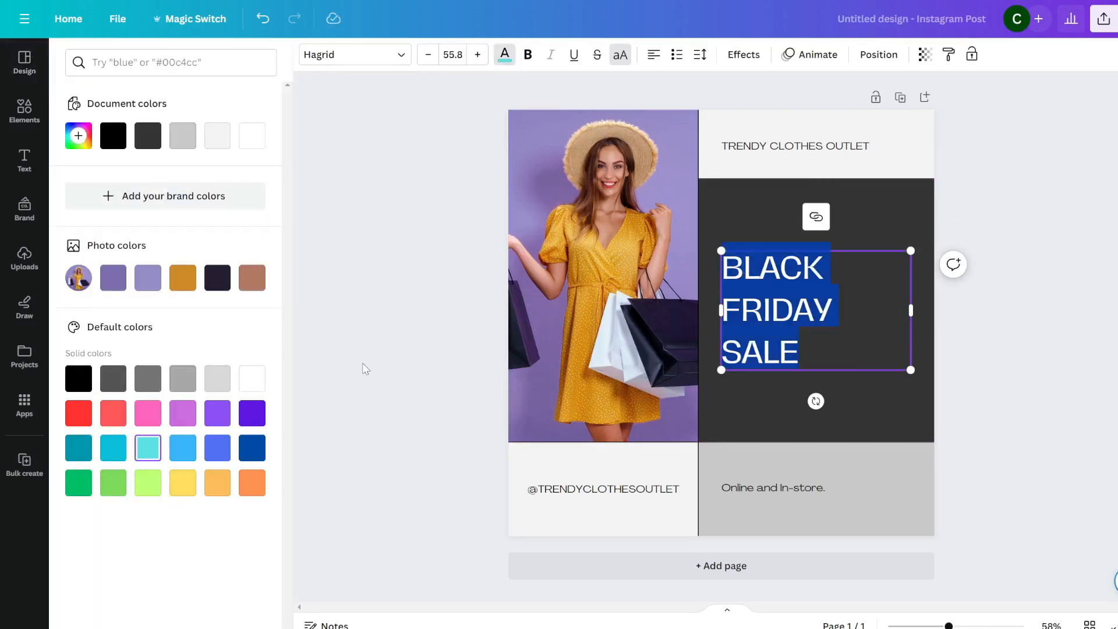
pyautogui.click(789, 352)
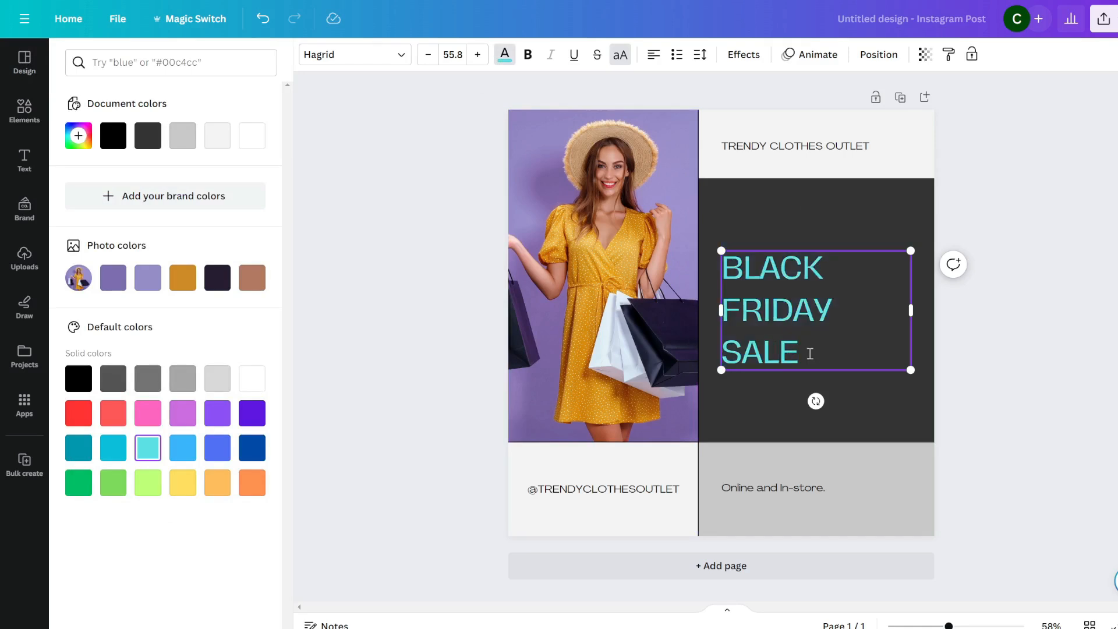
pyautogui.hotkey('ctrl', 'a')
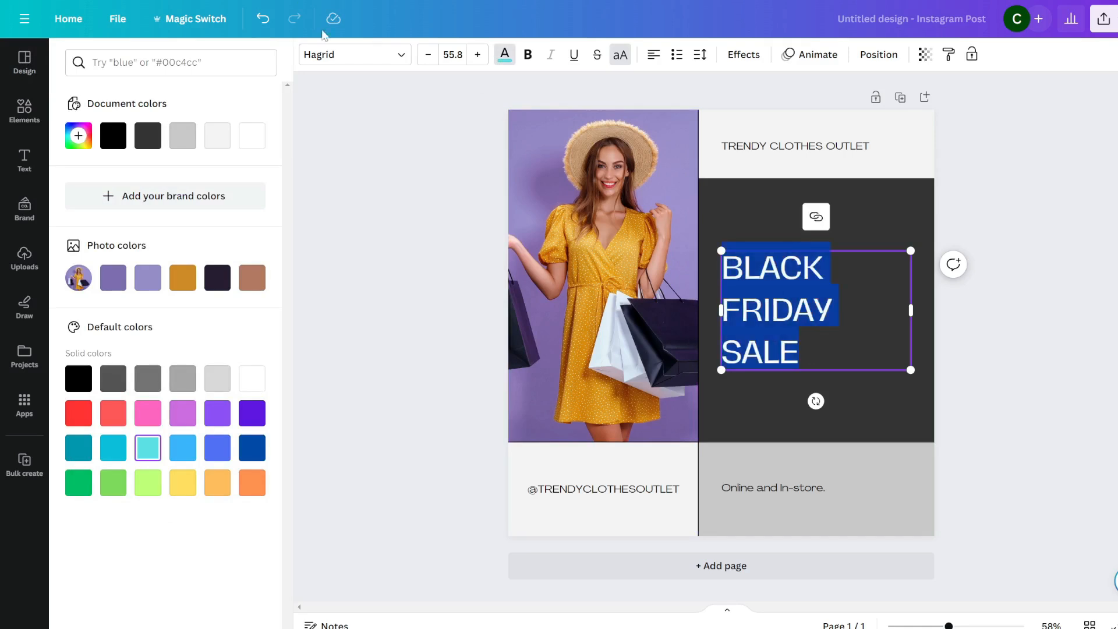
pyautogui.click(367, 60)
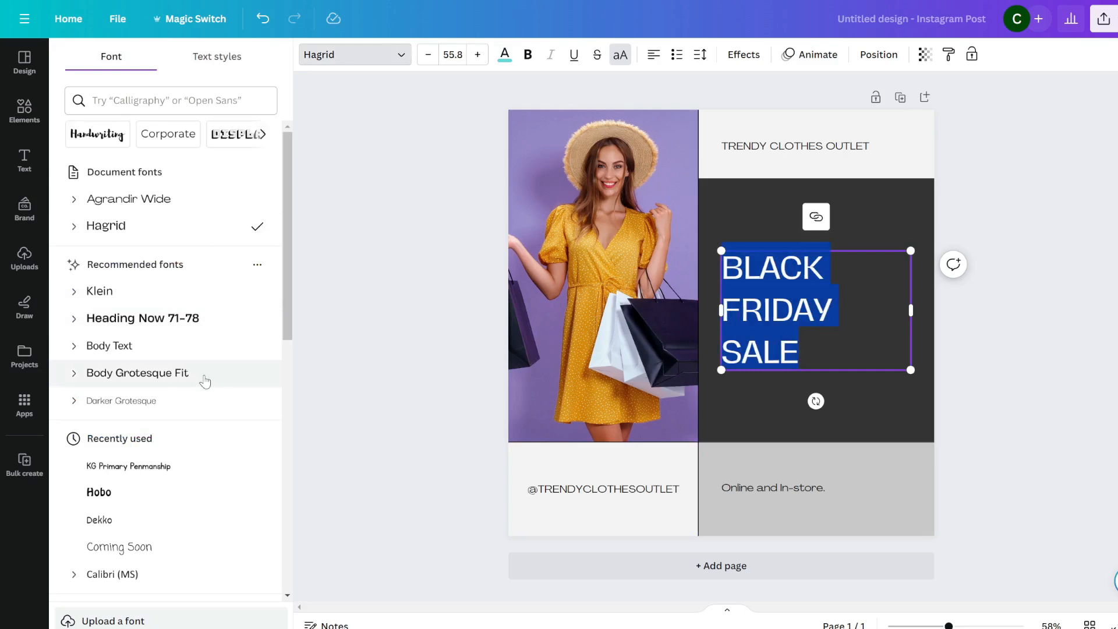
pyautogui.scroll(-5, 198, 361)
pyautogui.click(117, 228)
pyautogui.click(1018, 313)
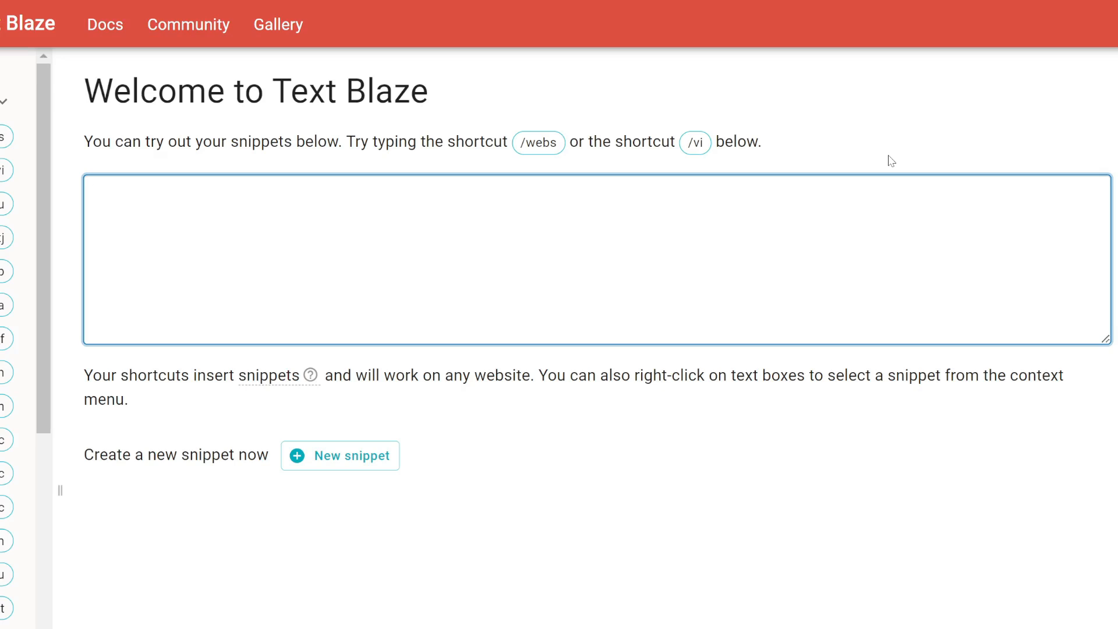
# Create a snippet whose body is your email address, labelled 'my email', with shortcut /em.
pyautogui.click(356, 464)
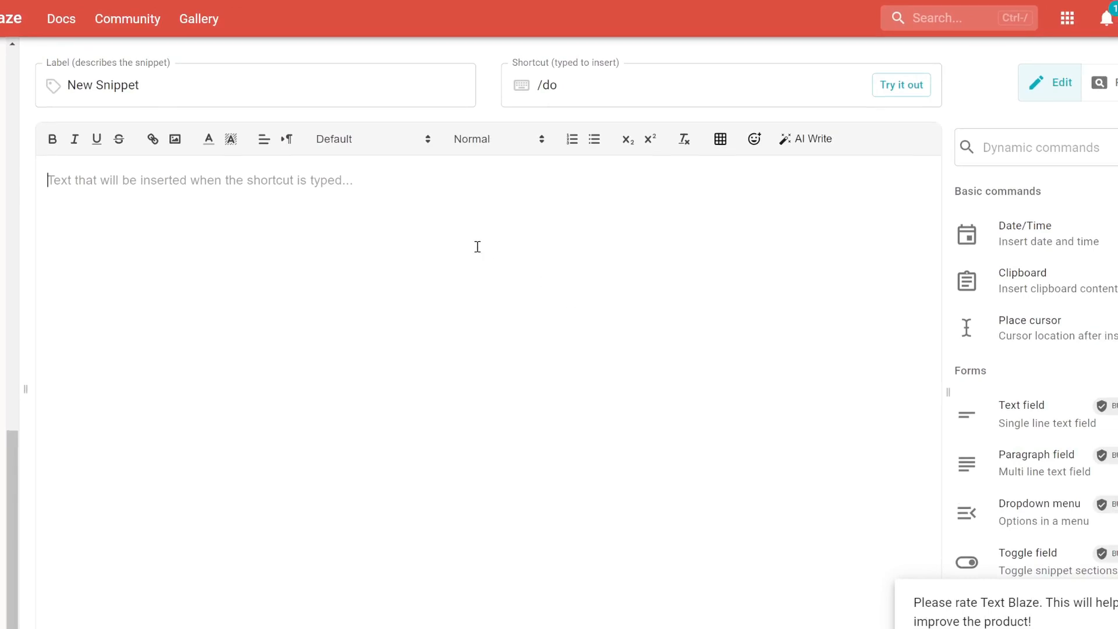
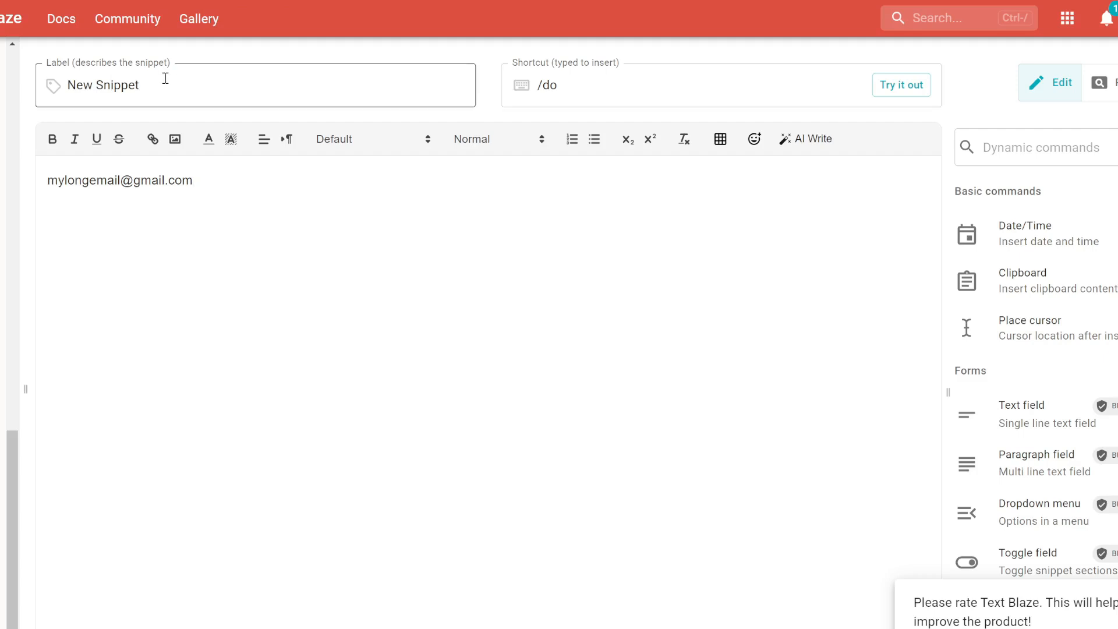
pyautogui.moveTo(165, 78); pyautogui.dragTo(68, 96)
pyautogui.write('my email')
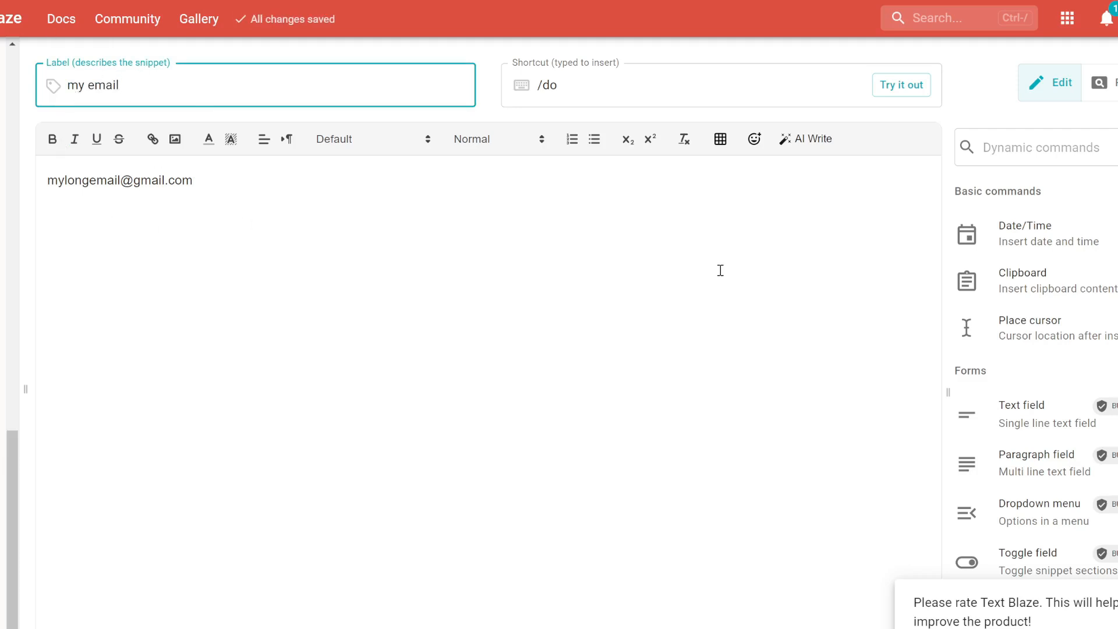
pyautogui.tripleClick(543, 90)
pyautogui.write('/em')
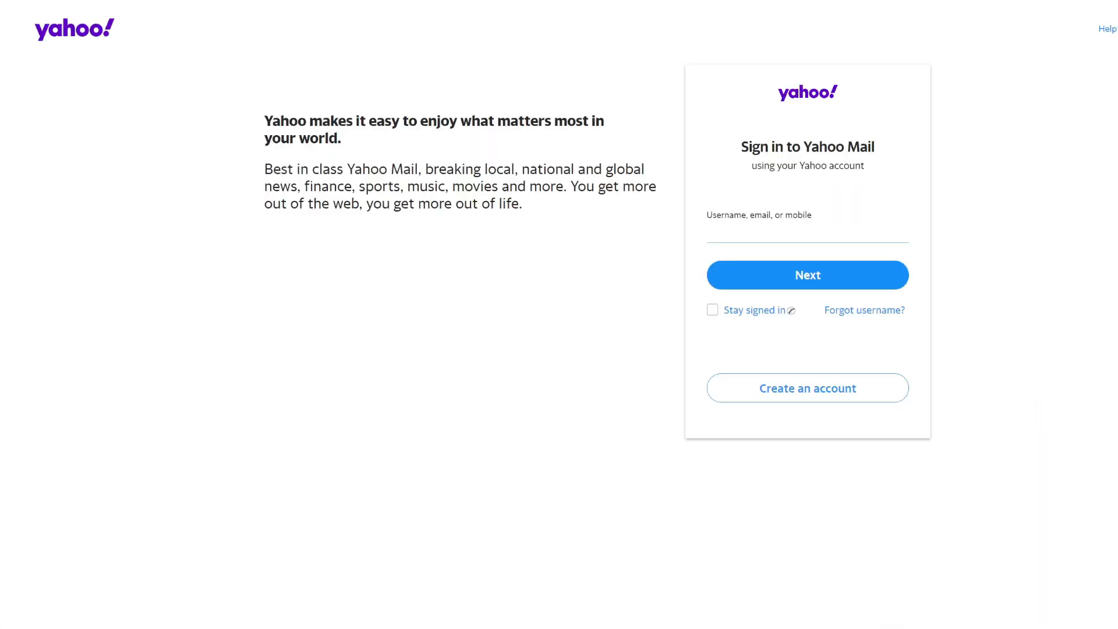
# Expand the /em snippet in Yahoo's username field so it fills in the email address.
pyautogui.write('/em')
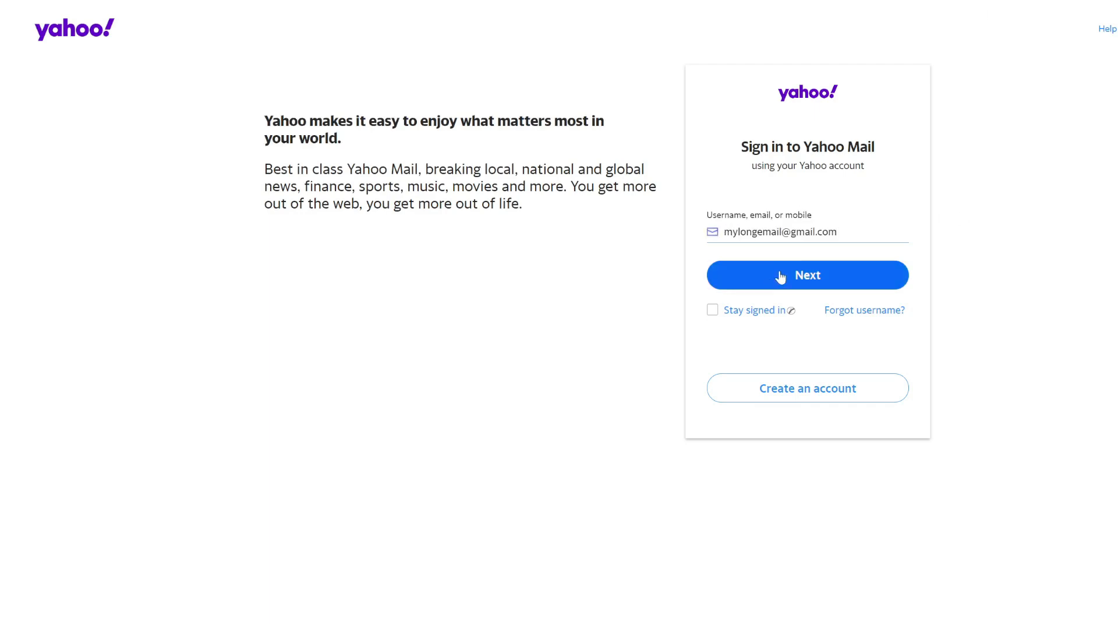
pyautogui.hotkey('ctrl', 'a')
pyautogui.press('BackSpace')
pyautogui.write('/e')
pyautogui.moveTo(723, 232); pyautogui.dragTo(868, 222)
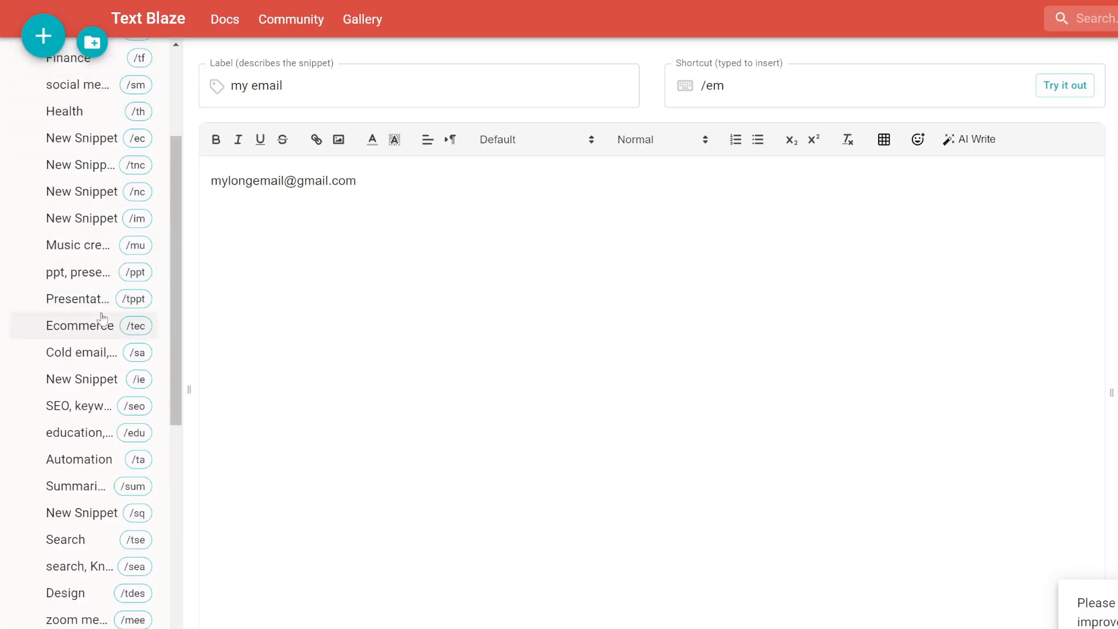
# Scroll down the Text Blaze sidebar to review the saved snippets and their shortcuts.
pyautogui.scroll(-3, 101, 317)
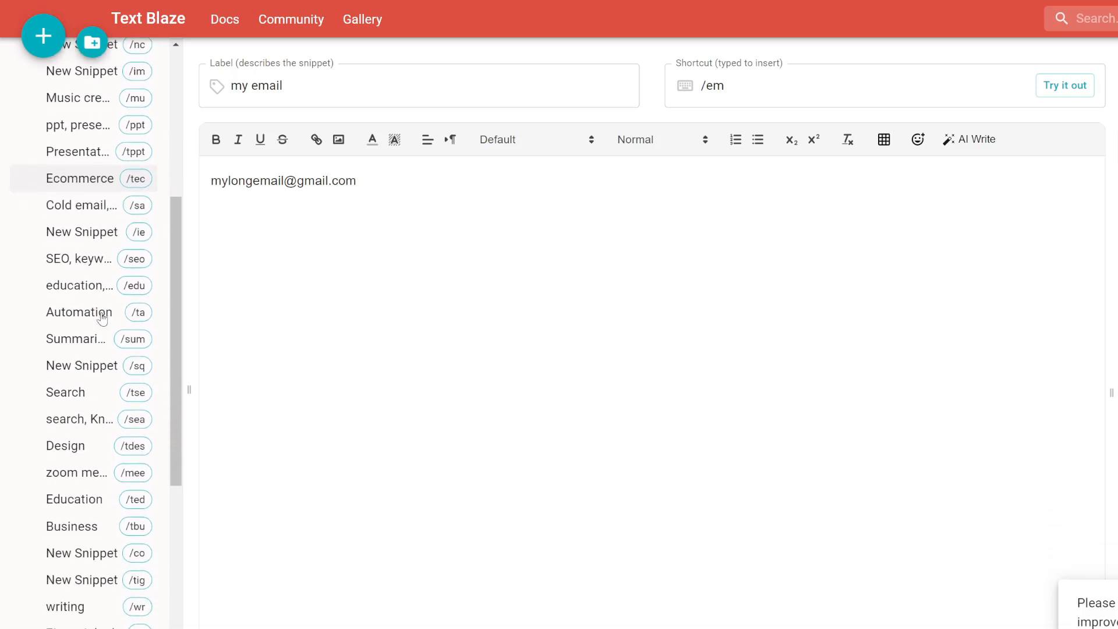
pyautogui.scroll(-3, 102, 317)
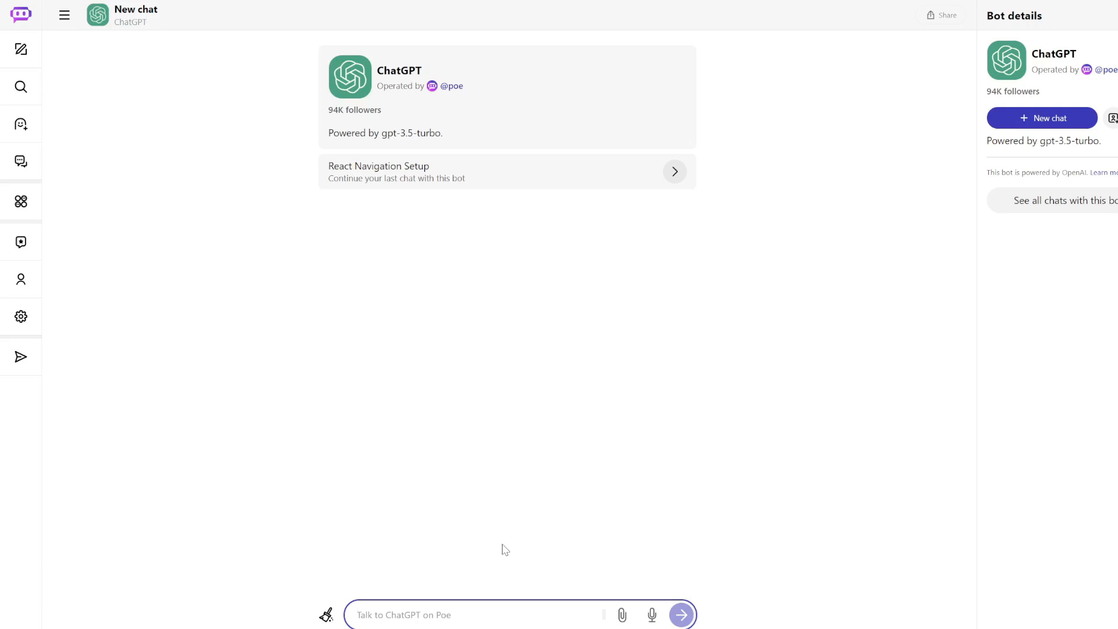
# Type the rough request 'write a blog about xyz, .....' into the ChatGPT message box.
pyautogui.write('write a blog about xyz, ')
pyautogui.write('.....')
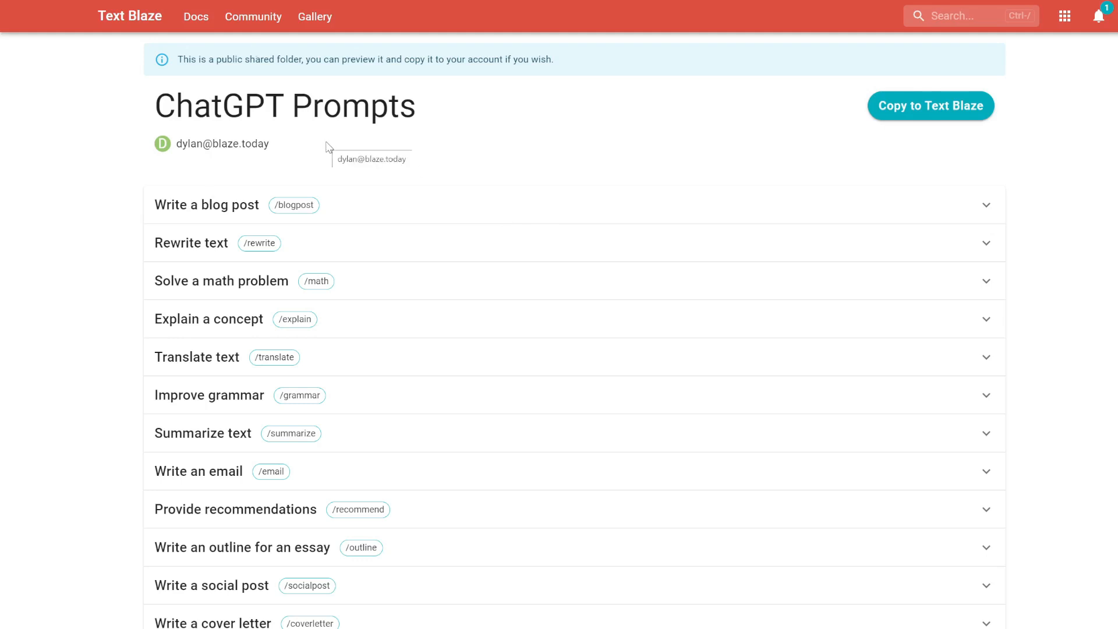
# Copy the shared ChatGPT Prompts folder, then trim the Write a blog post shortcut from /blogpost to /blog.
pyautogui.click(942, 110)
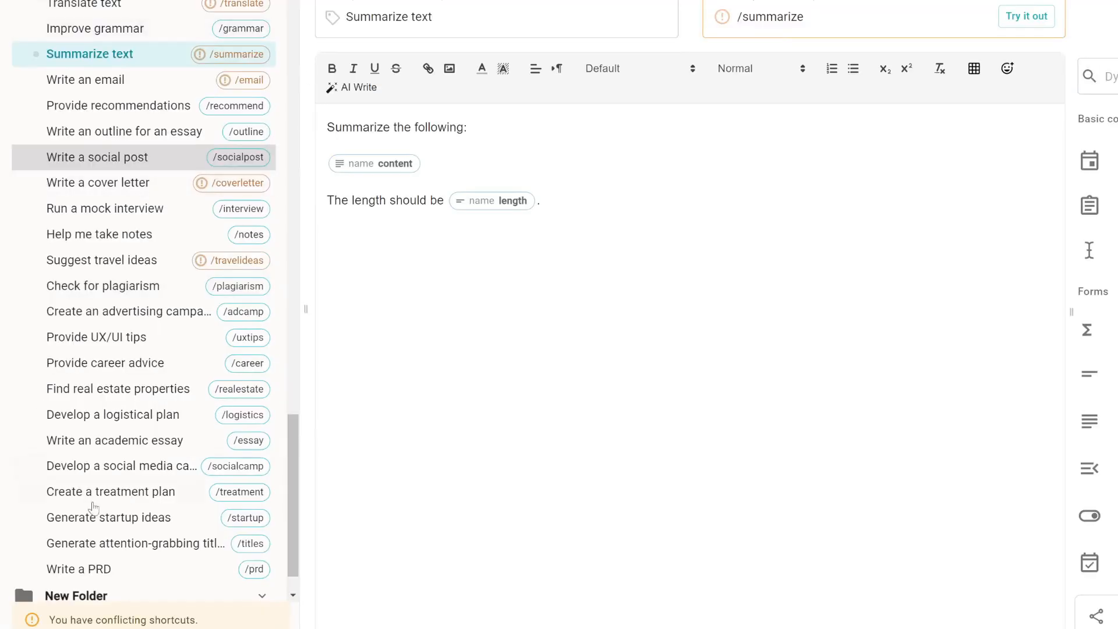
pyautogui.scroll(4, 93, 146)
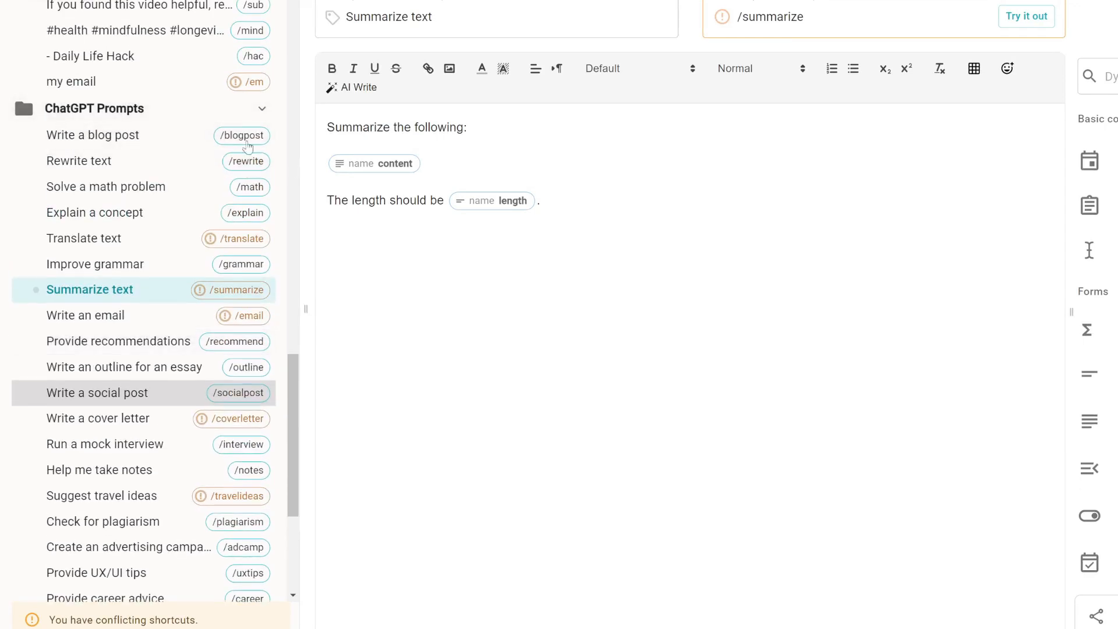
pyautogui.click(124, 142)
pyautogui.moveTo(825, 17); pyautogui.dragTo(769, 22)
pyautogui.press('BackSpace')
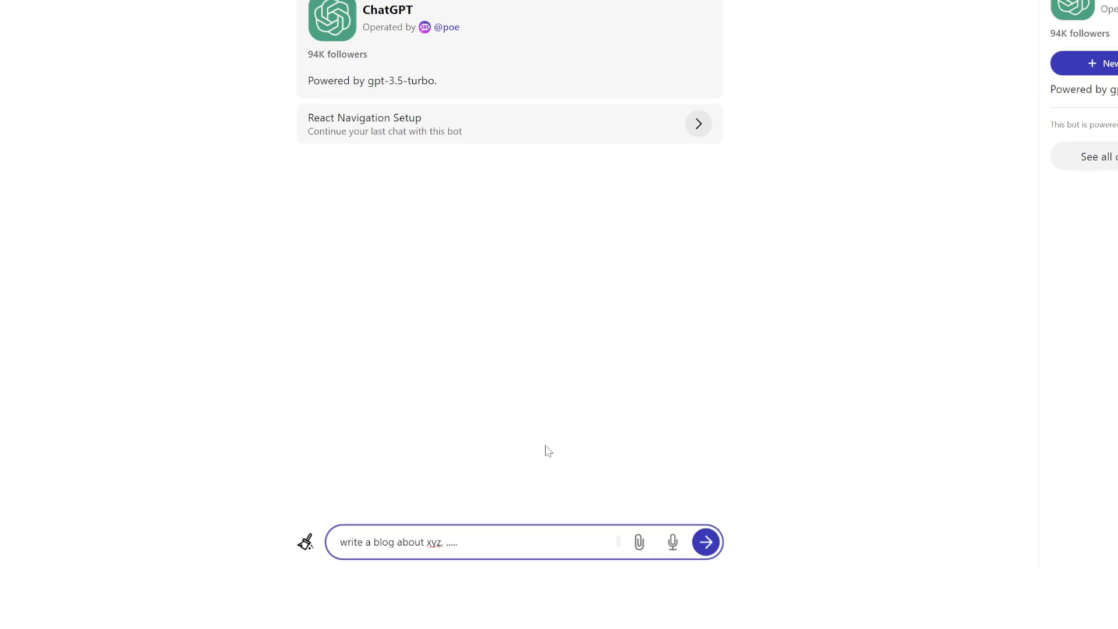
# Clear the drafted request from the chat box and enter the /blog shortcut.
pyautogui.click(457, 551)
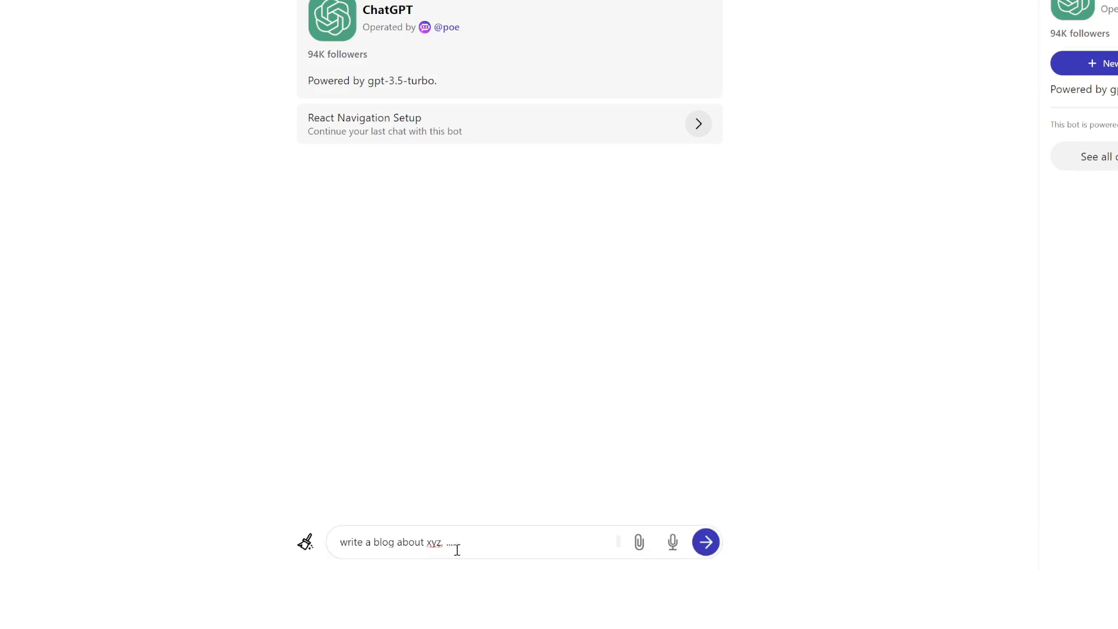
pyautogui.click(514, 552)
pyautogui.hotkey('ctrl', 'a')
pyautogui.press('BackSpace')
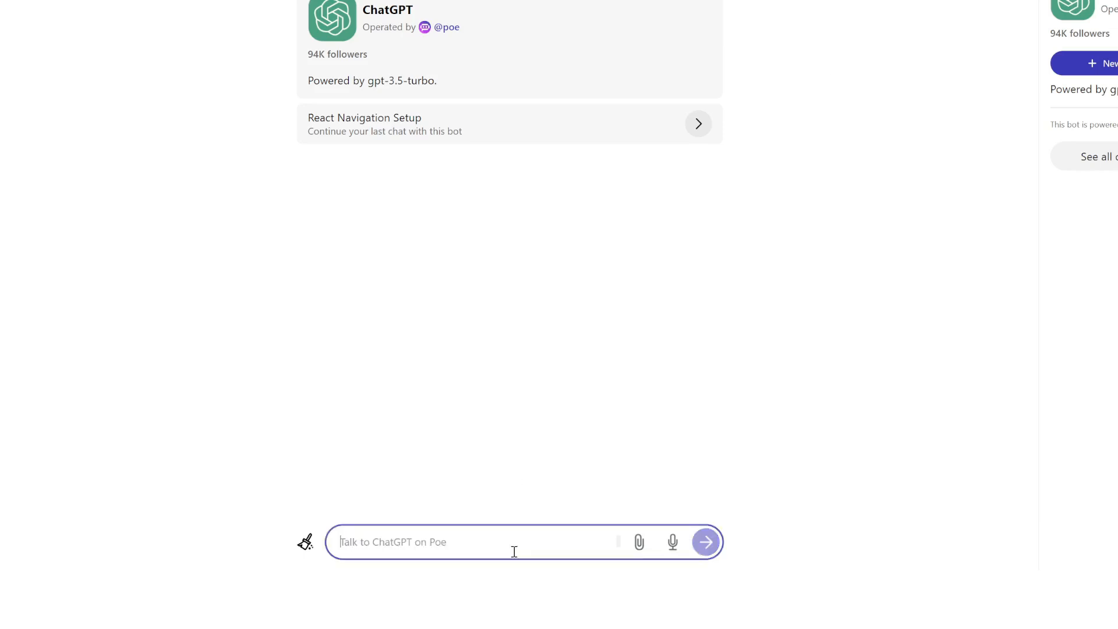
pyautogui.write('/blog')
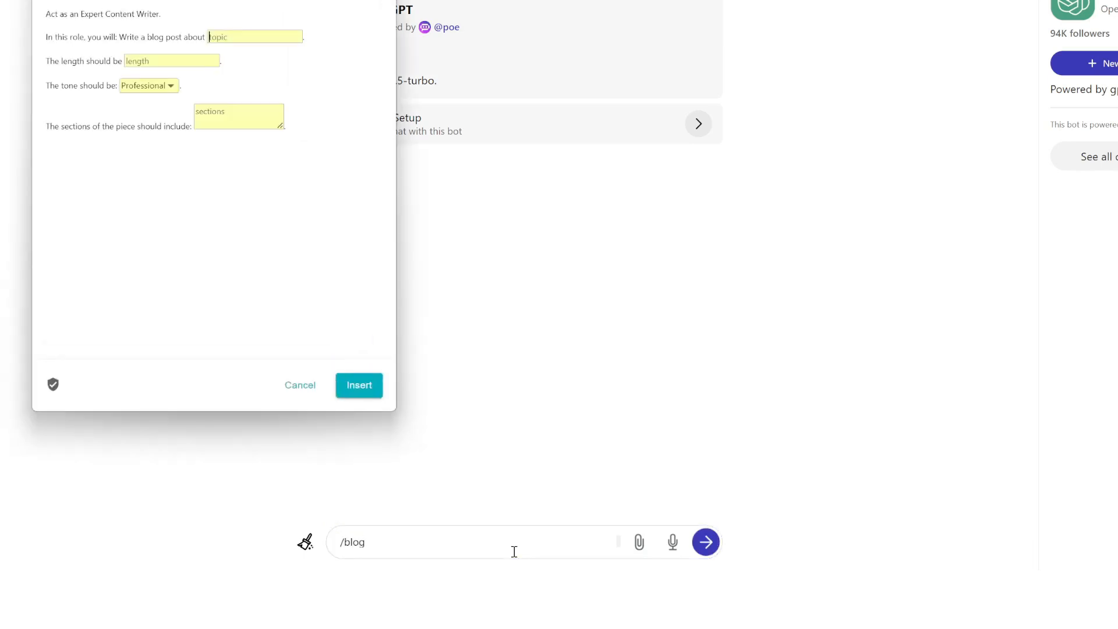
# Fill the blog form with topic 'the US debt spiral', 200 words, 3 body paragraphs, and send it.
pyautogui.moveTo(188, 3); pyautogui.dragTo(417, 103)
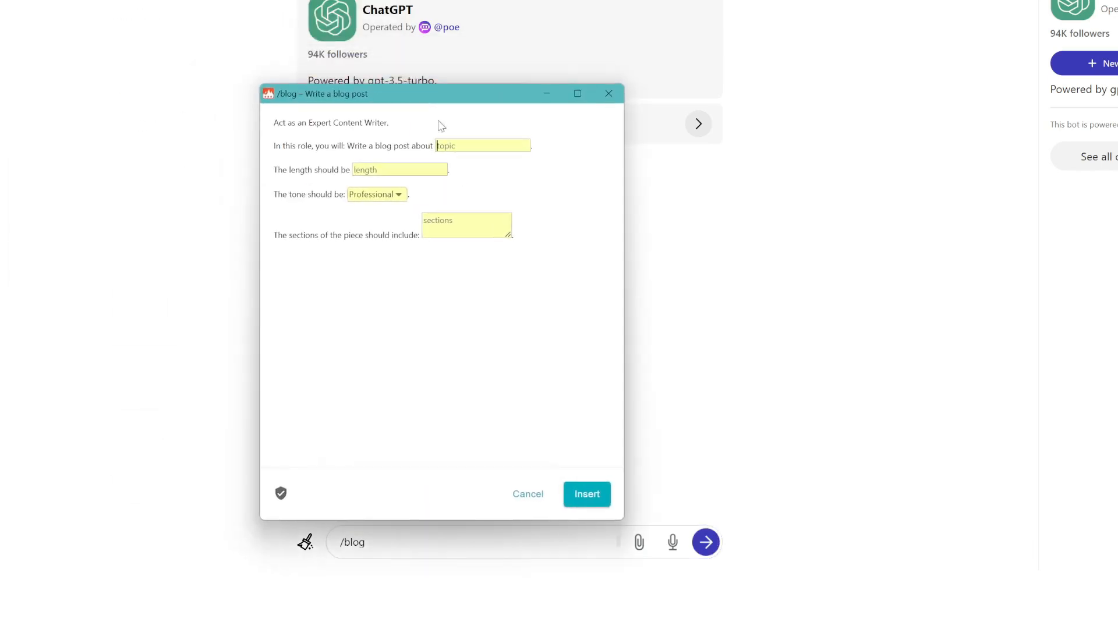
pyautogui.click(404, 170)
pyautogui.write('200 words')
pyautogui.write('the US debt spira')
pyautogui.write('l')
pyautogui.click(444, 229)
pyautogui.write('3 body paragraphs')
pyautogui.click(588, 494)
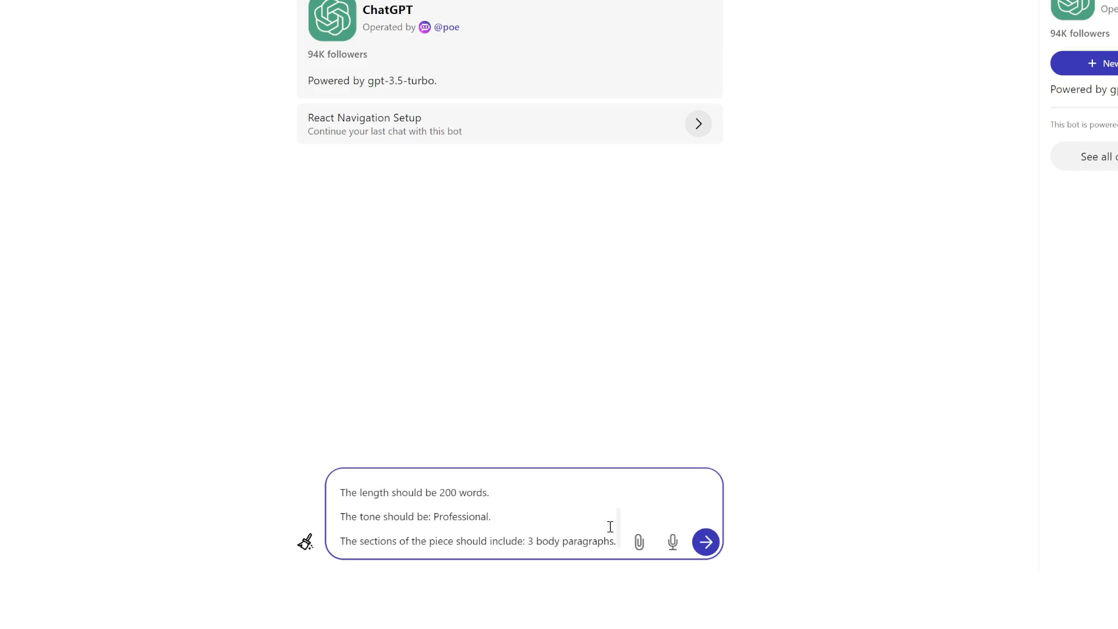
pyautogui.click(703, 544)
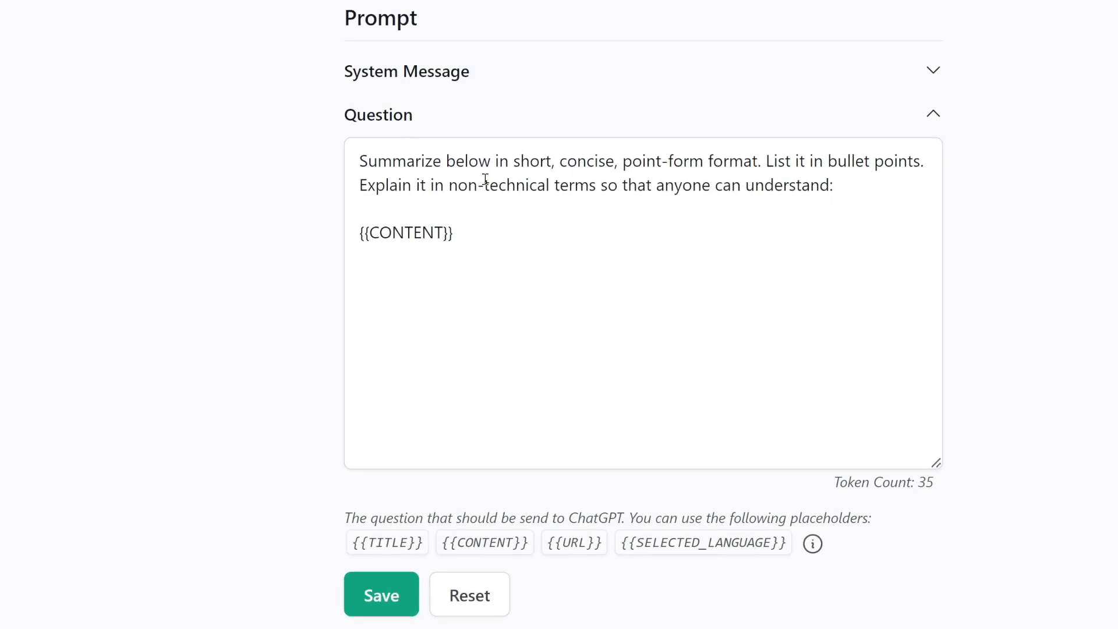
# Highlight the prompt's first sentence and the {{CONTENT}} placeholder in the summary question text.
pyautogui.click(485, 181)
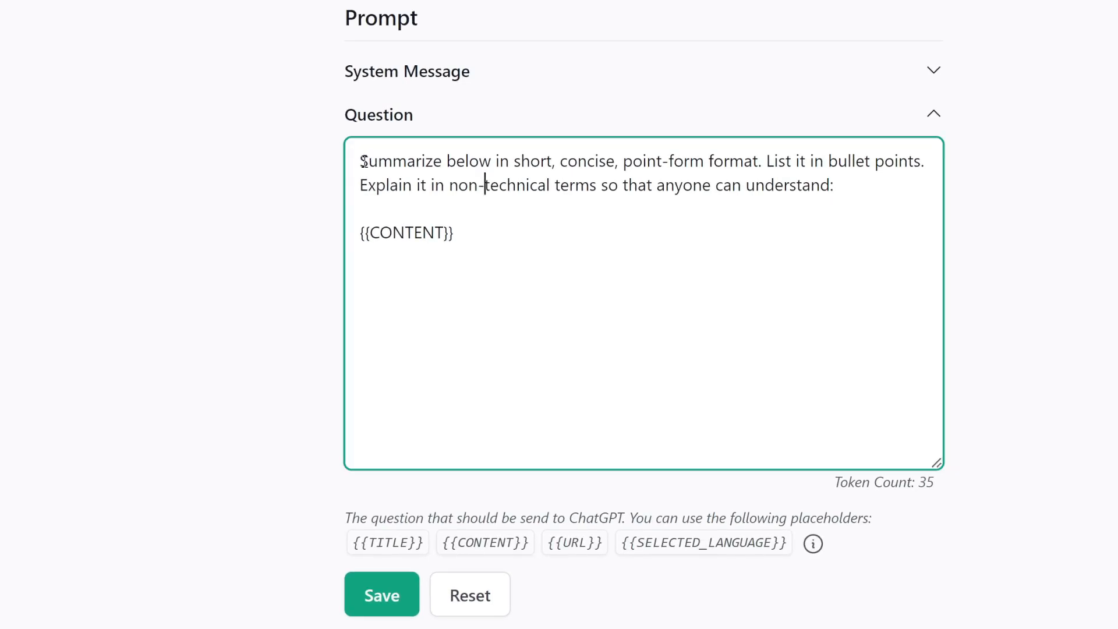
pyautogui.click(364, 161)
pyautogui.moveTo(363, 161); pyautogui.dragTo(470, 159)
pyautogui.moveTo(471, 161); pyautogui.dragTo(899, 159)
pyautogui.moveTo(368, 187); pyautogui.dragTo(569, 194)
pyautogui.moveTo(457, 234); pyautogui.dragTo(343, 240)
pyautogui.click(463, 251)
pyautogui.moveTo(469, 240); pyautogui.dragTo(347, 234)
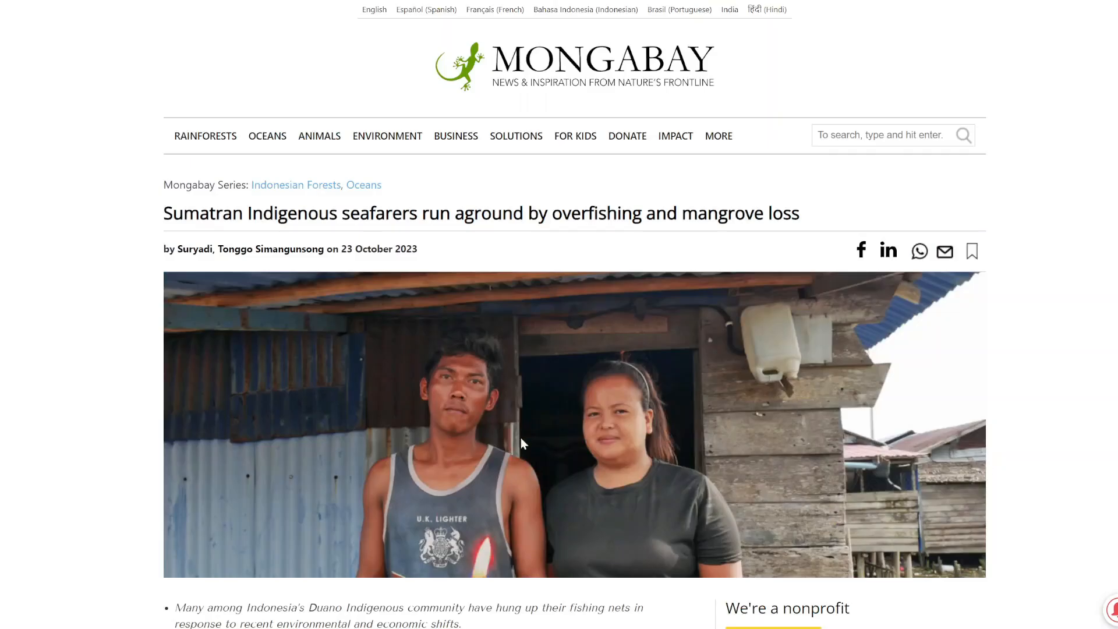
# Summarize the Mongabay mangrove article with the extension, then open the HOTTEST AI NEWS video.
pyautogui.scroll(-20, 547, 512)
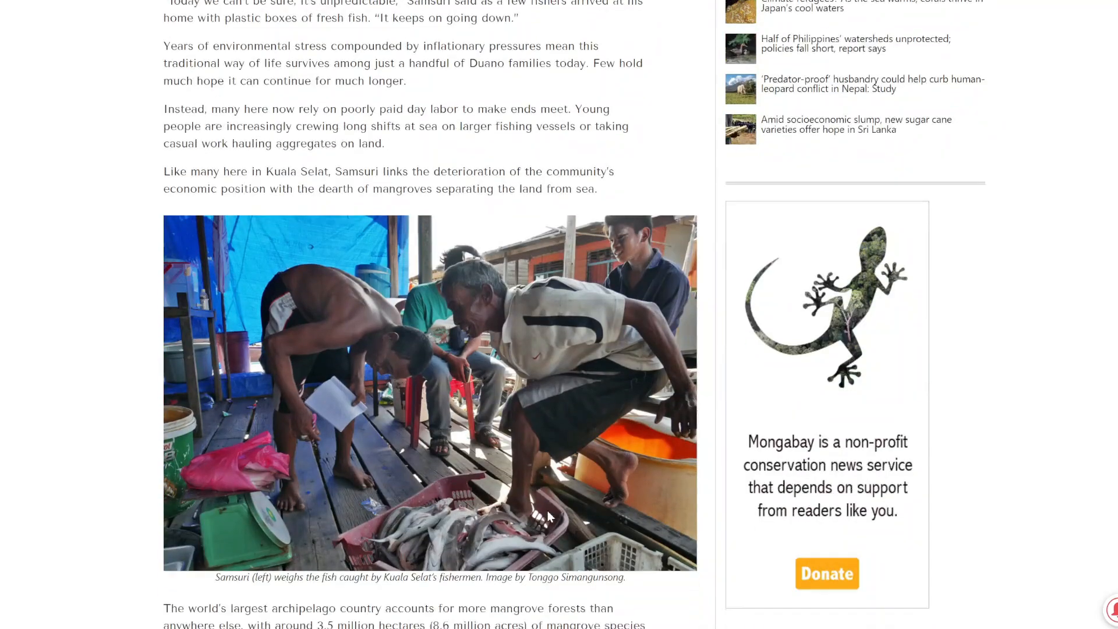
pyautogui.scroll(-20, 548, 516)
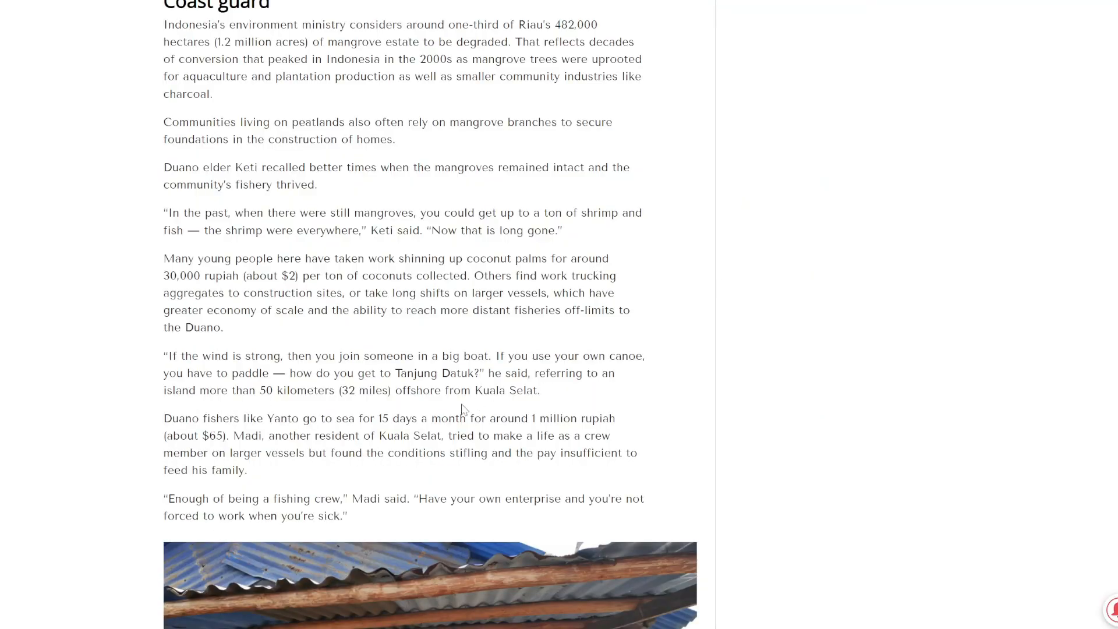
pyautogui.click(1059, 2)
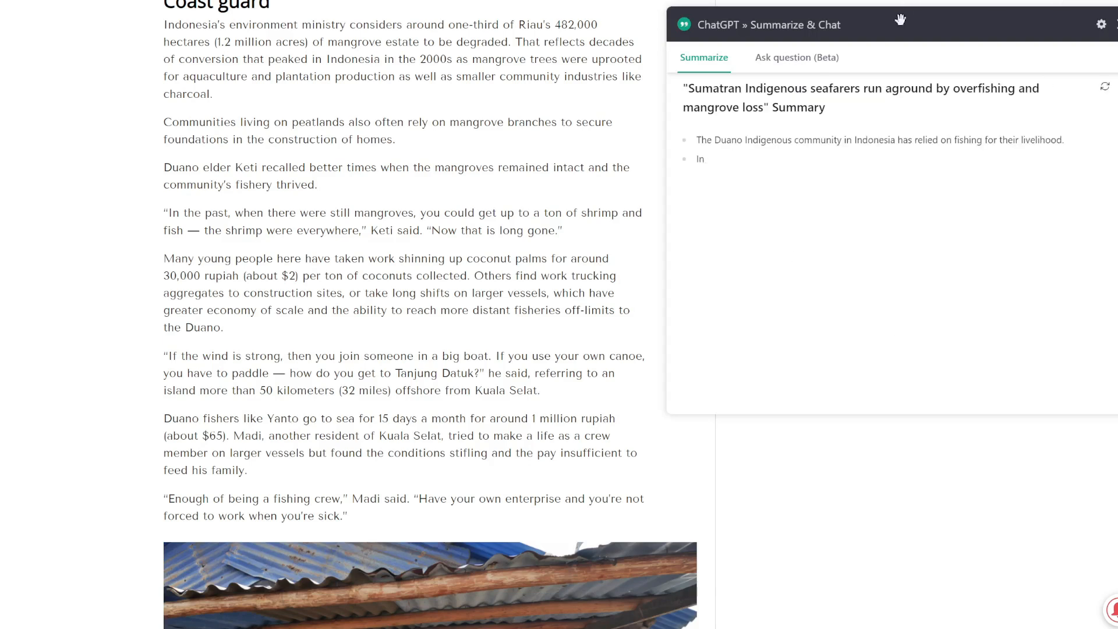
pyautogui.moveTo(902, 21); pyautogui.dragTo(749, 112)
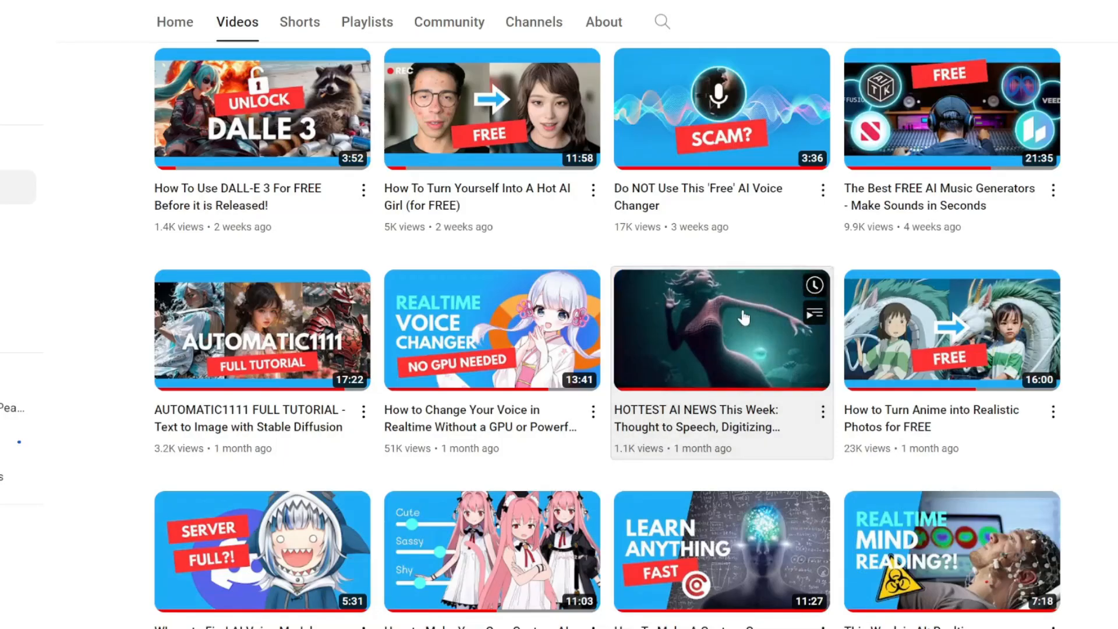
pyautogui.click(742, 306)
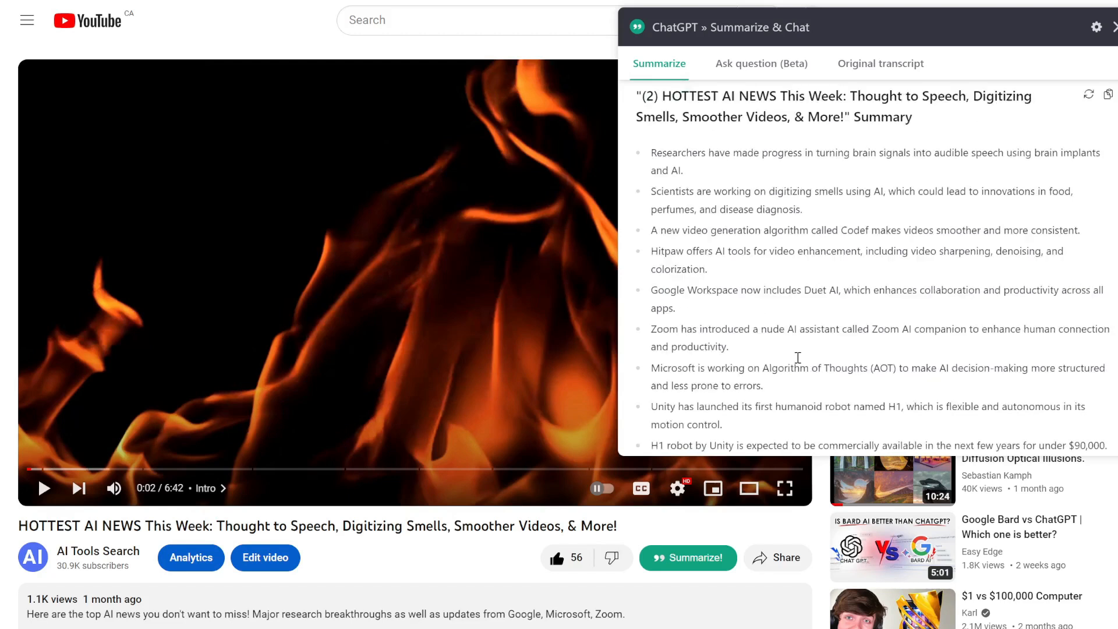
# Scroll through the video summary's bullet points on brain-to-speech, digitized smells and Codef.
pyautogui.scroll(-1, 644, 156)
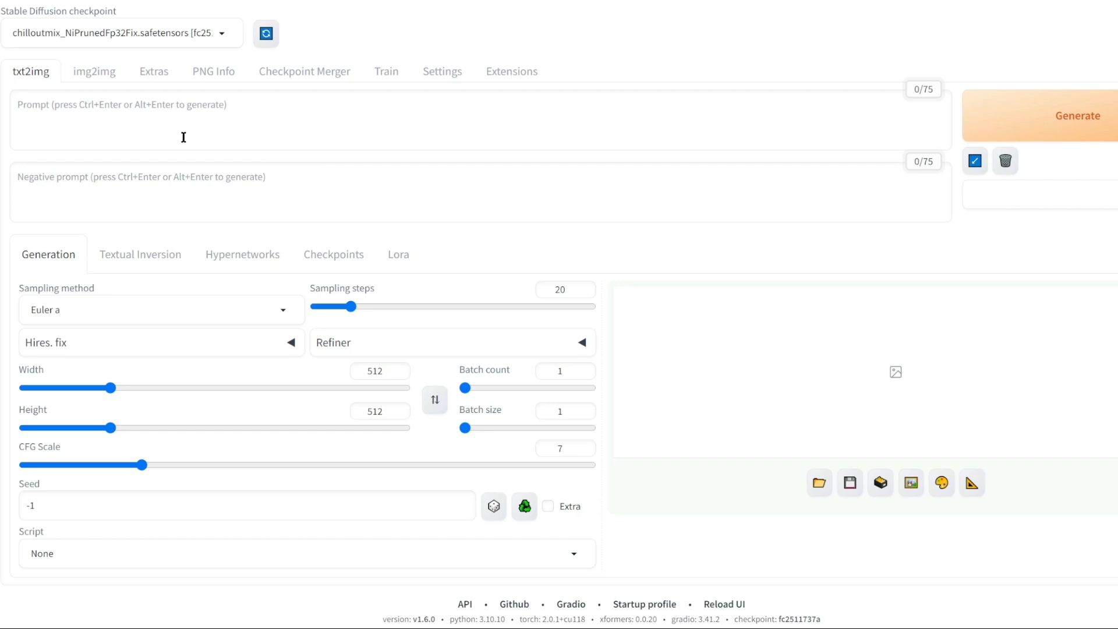
# Paste the cherry-blossom street prompt and the negative prompt excluding cartoon, anime and blurry looks.
pyautogui.click(185, 135)
pyautogui.hotkey('ctrl', 'v')
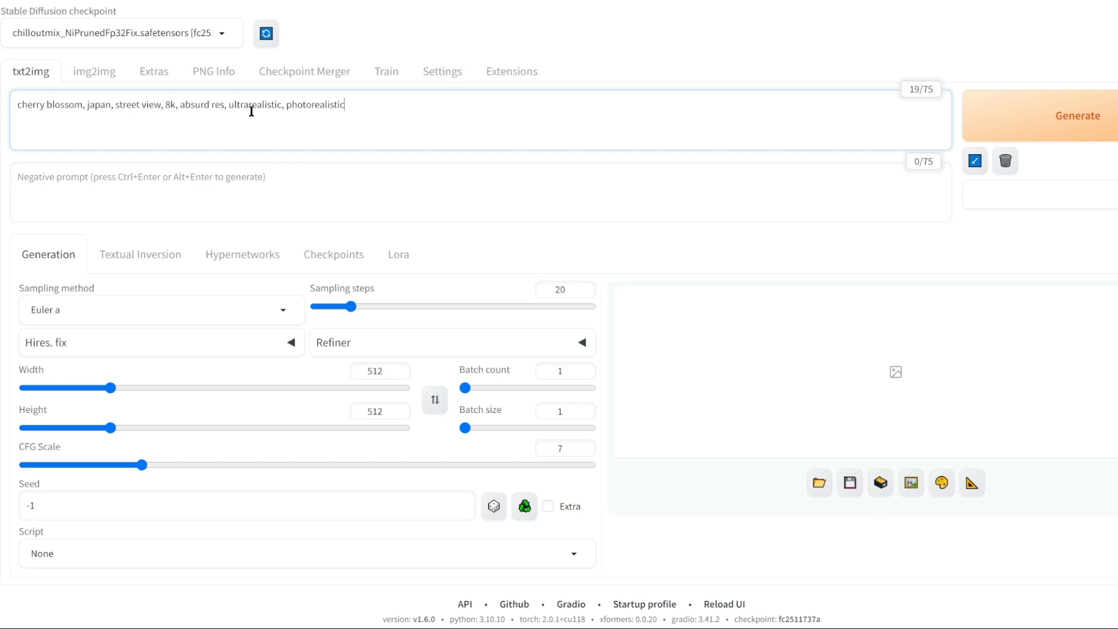
pyautogui.click(74, 196)
pyautogui.hotkey('ctrl', 'v')
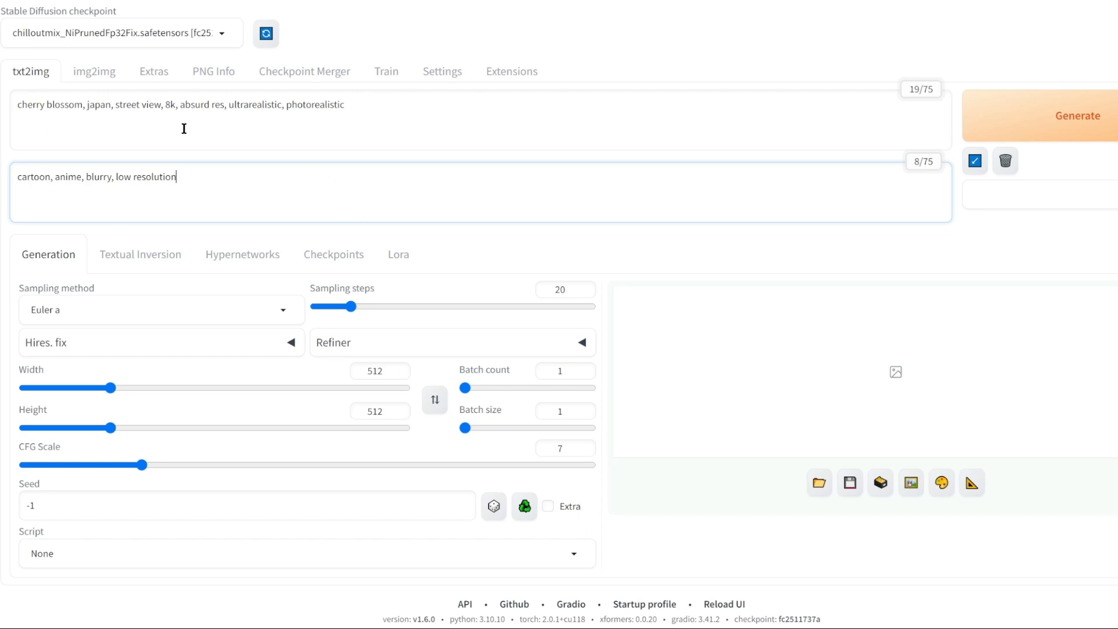
# Set the sampler to DPM++ SDE Karras and width to 800, then generate the image twice.
pyautogui.click(247, 309)
pyautogui.scroll(1, 178, 189)
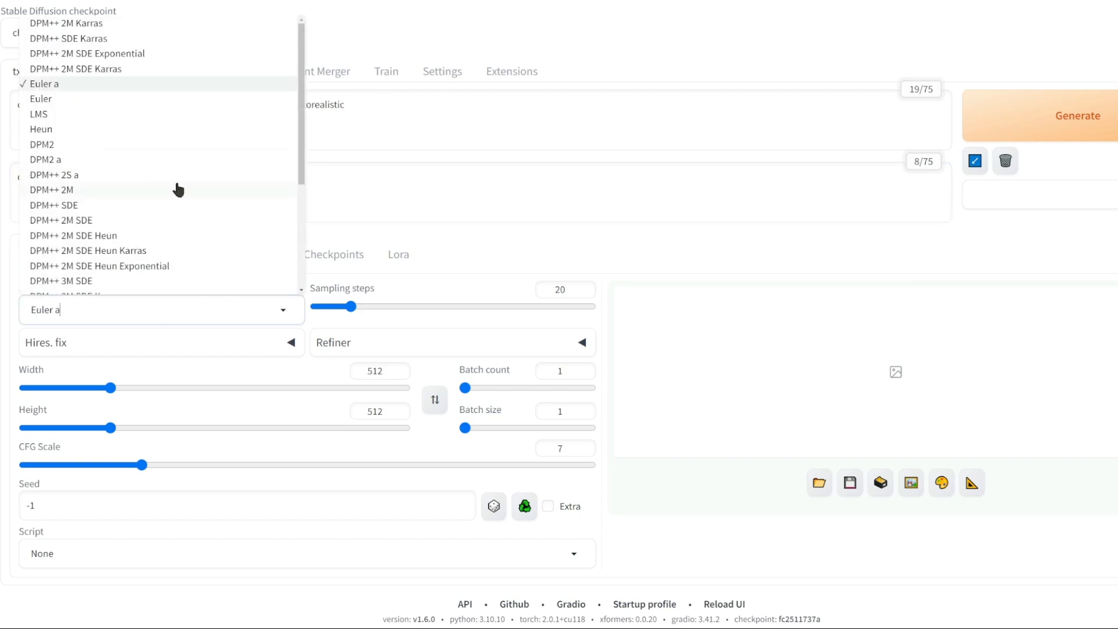
pyautogui.click(106, 40)
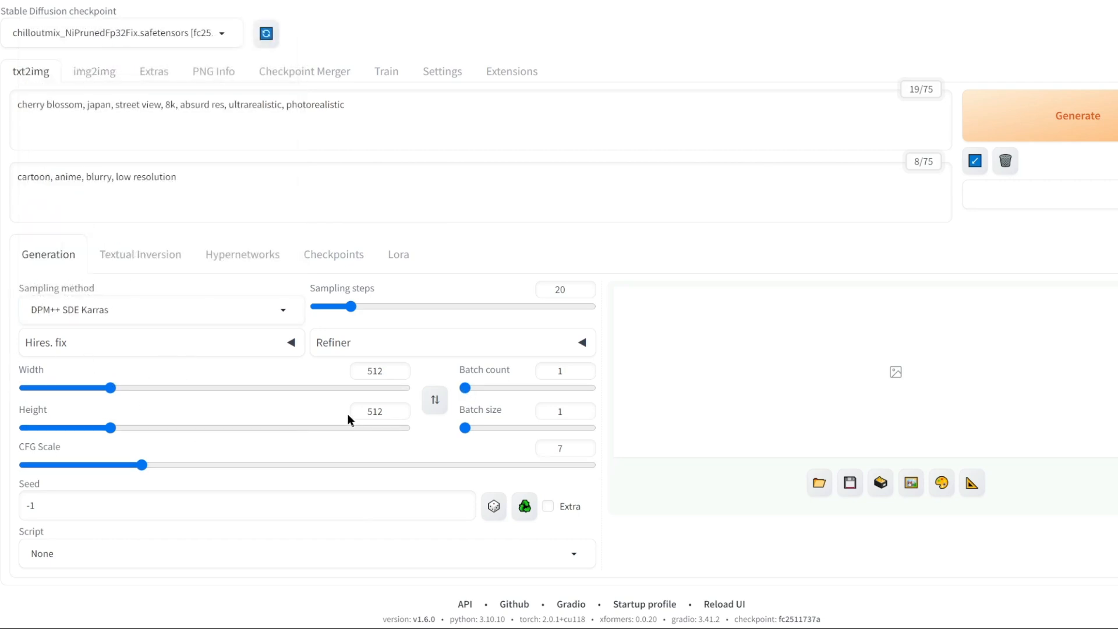
pyautogui.moveTo(381, 373); pyautogui.dragTo(286, 361)
pyautogui.write('800')
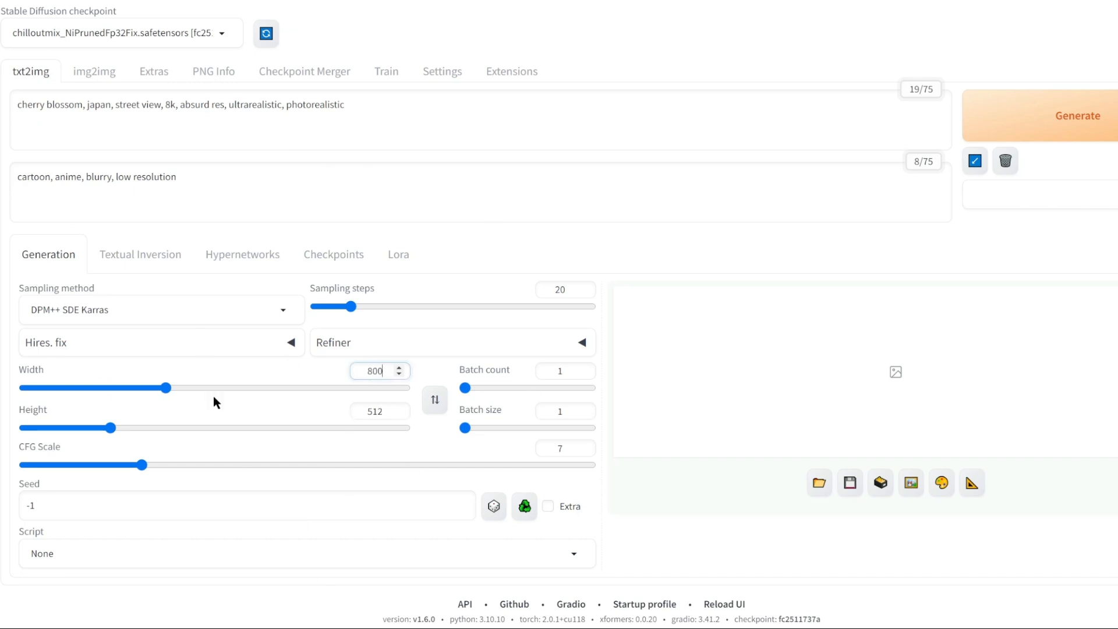
pyautogui.click(993, 137)
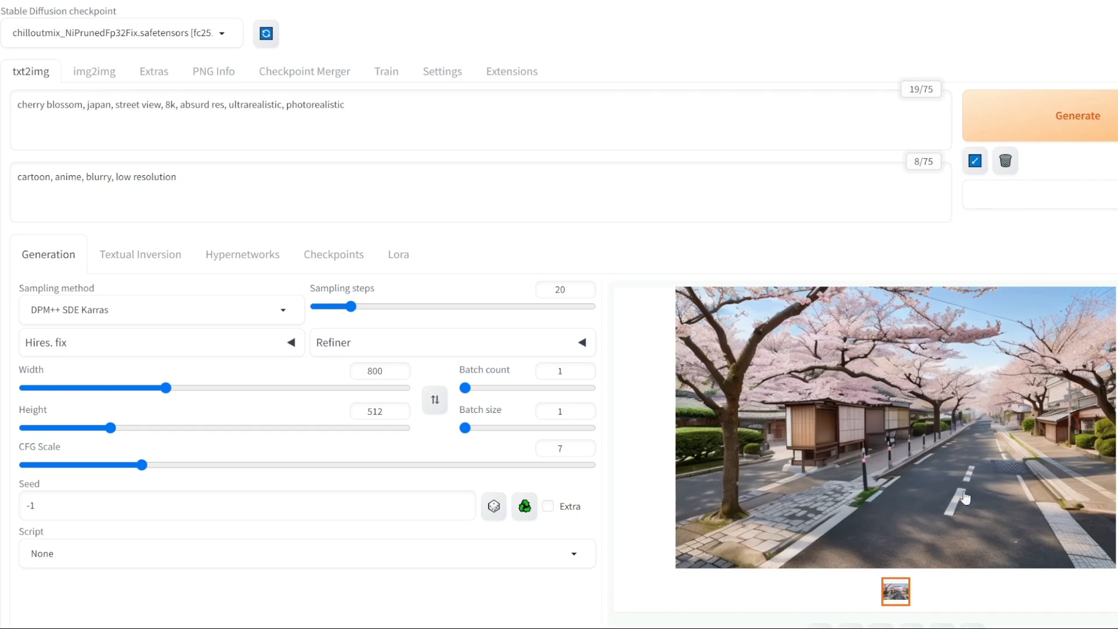
pyautogui.click(1047, 119)
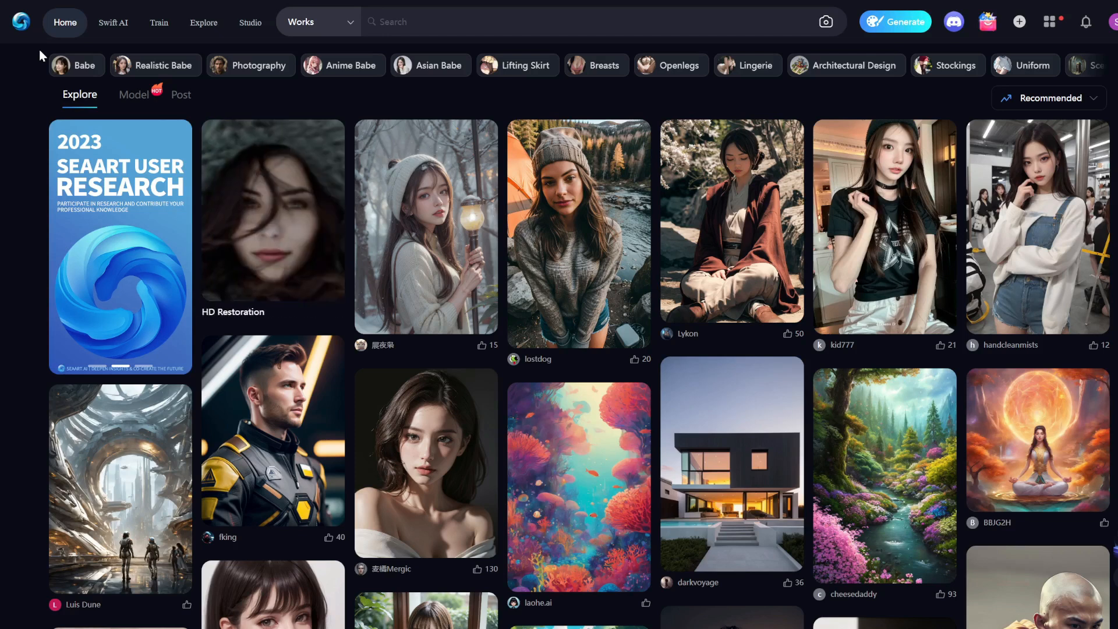
# In SeaArt's Generate workspace, choose the real-max-v3.4 model and a 3:2 image size.
pyautogui.click(879, 29)
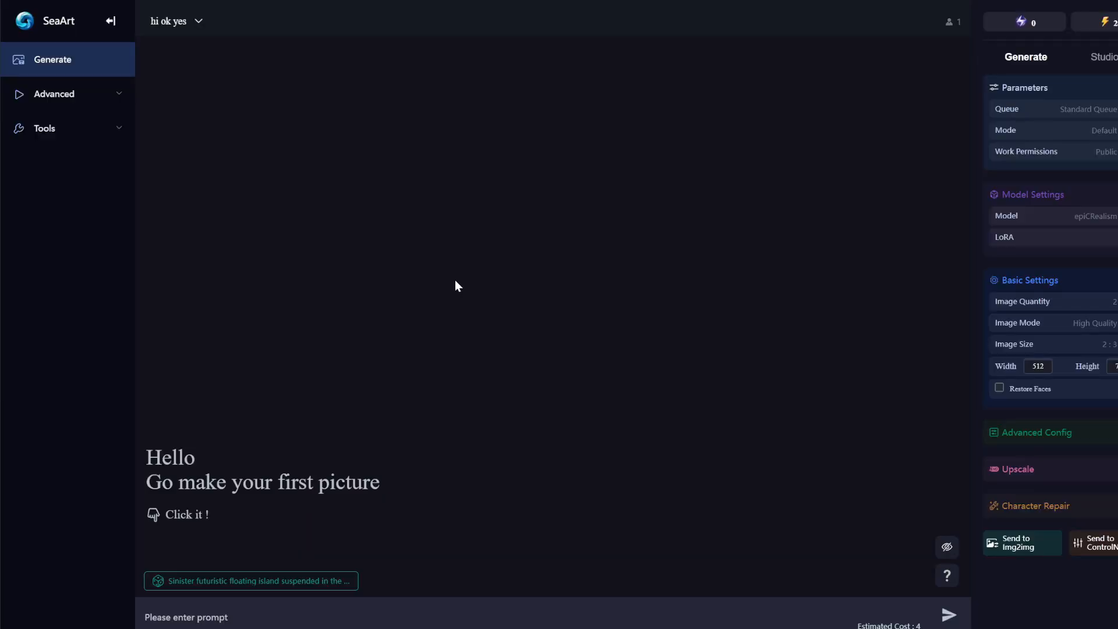
pyautogui.click(1025, 218)
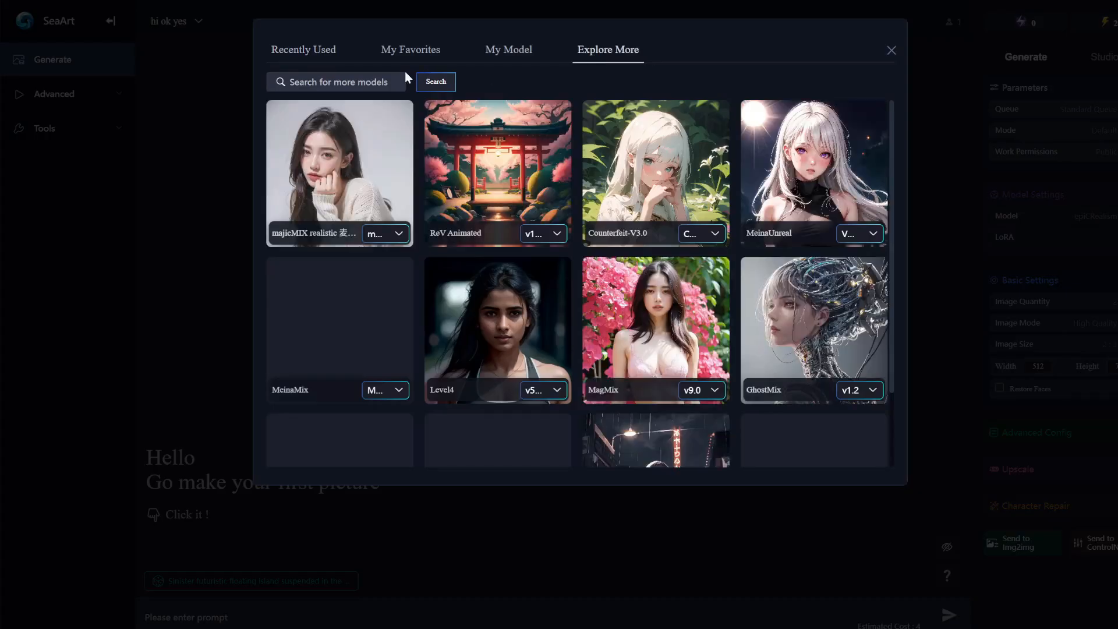
pyautogui.click(352, 86)
pyautogui.write('real')
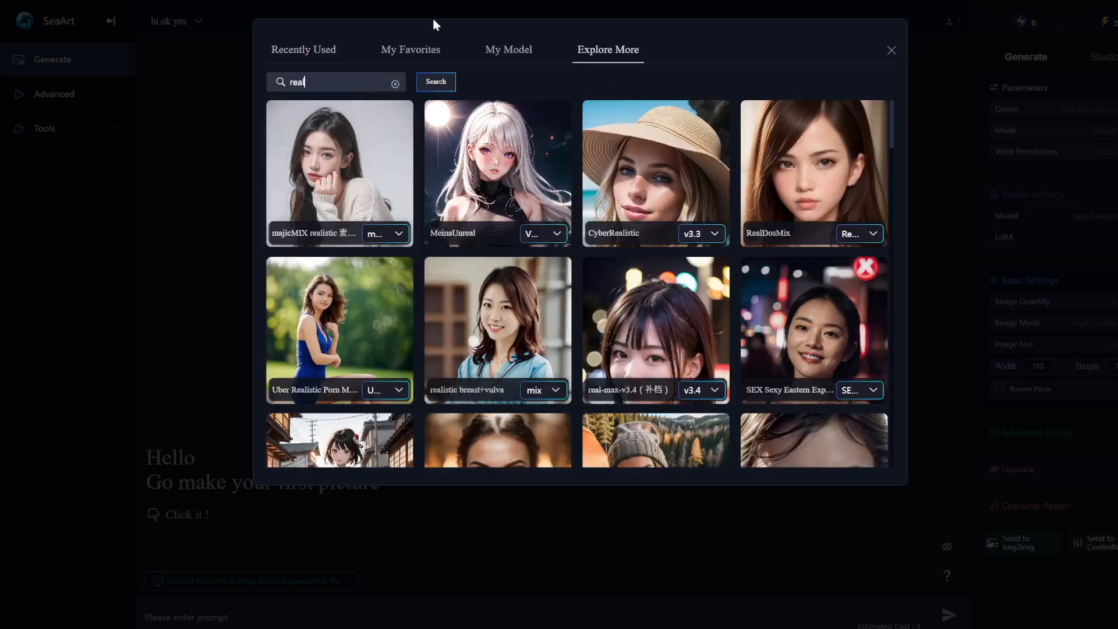
pyautogui.click(632, 329)
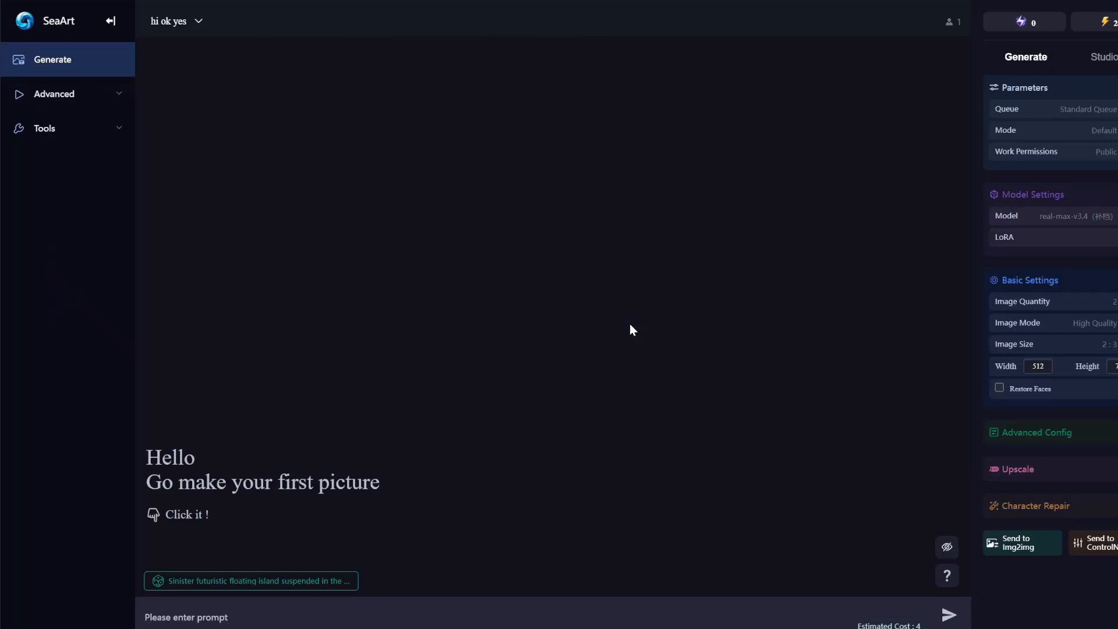
pyautogui.click(1058, 344)
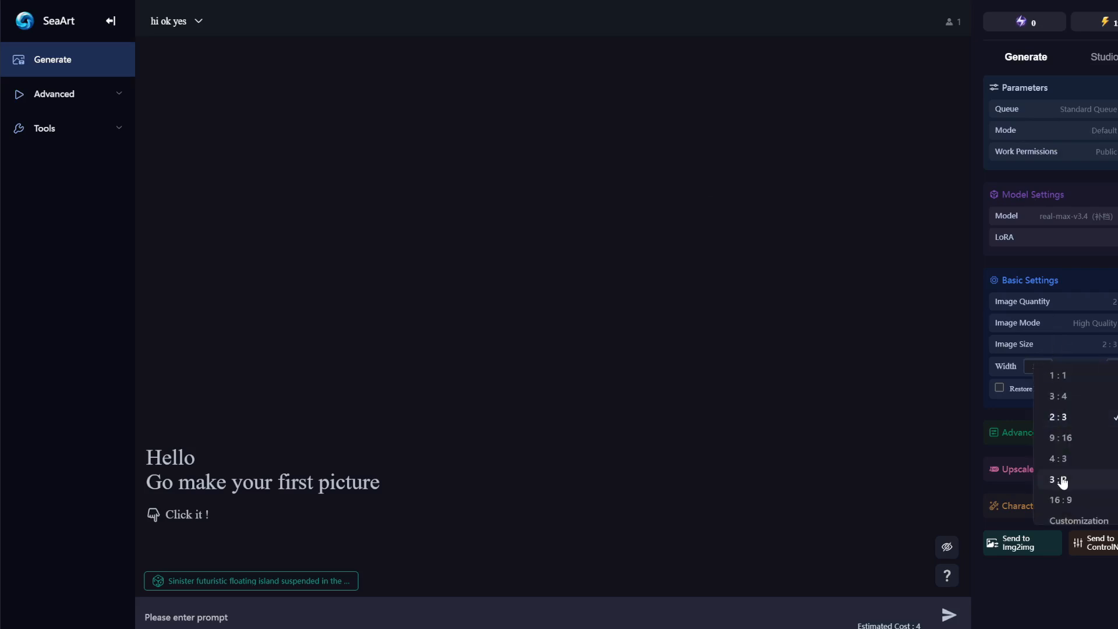
pyautogui.click(1062, 480)
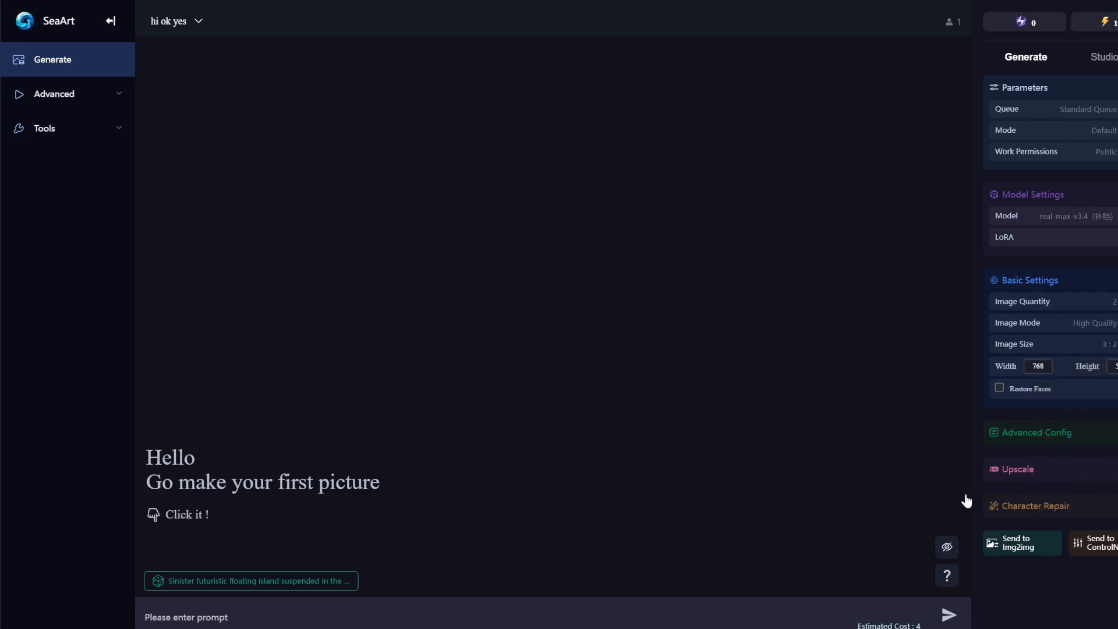
# Paste the cherry-blossom Japan street prompt and submit it for generation.
pyautogui.click(647, 614)
pyautogui.write('cherry blossom, japan, street view, 8k, absurd res, ultrarealistic, photorealistic')
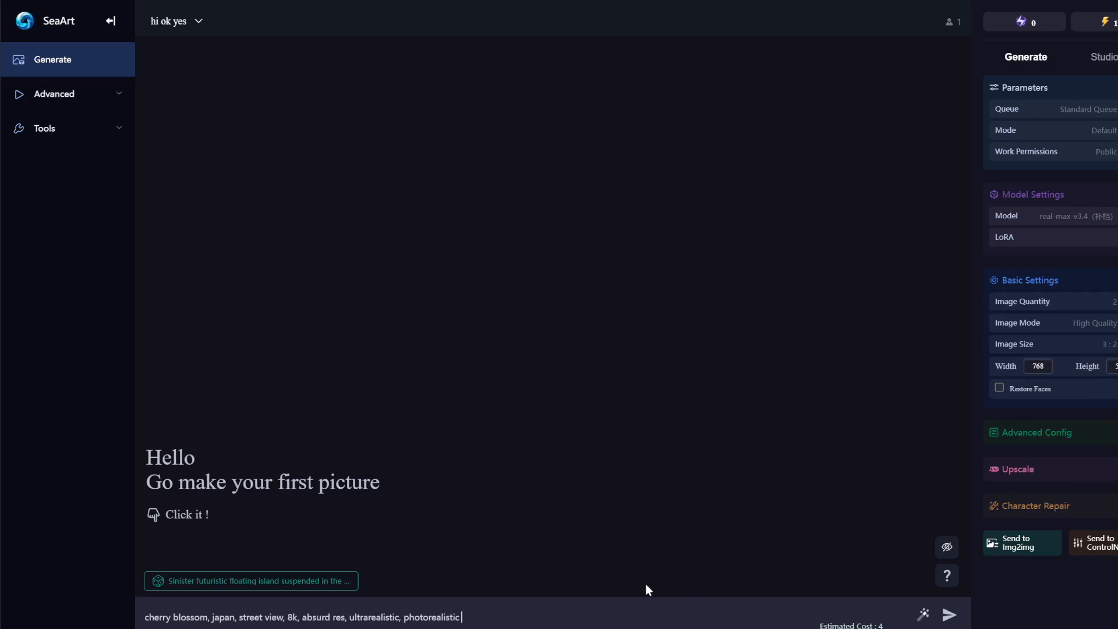
pyautogui.click(949, 616)
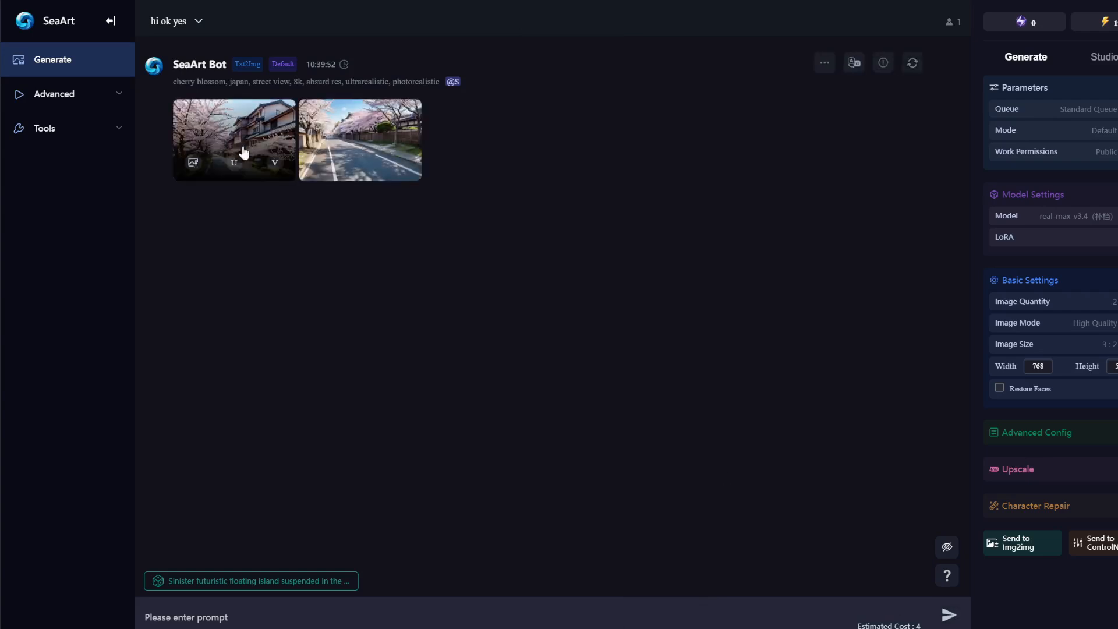
# View the first and second cherry-blossom street images full size, then close the viewer.
pyautogui.click(243, 150)
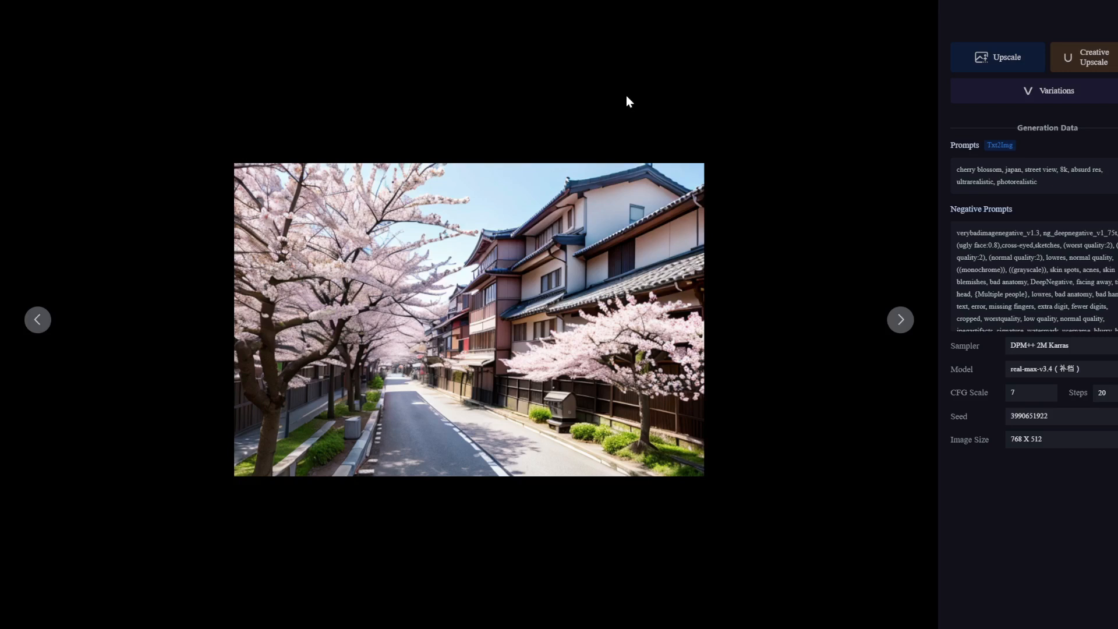
pyautogui.press('Right')
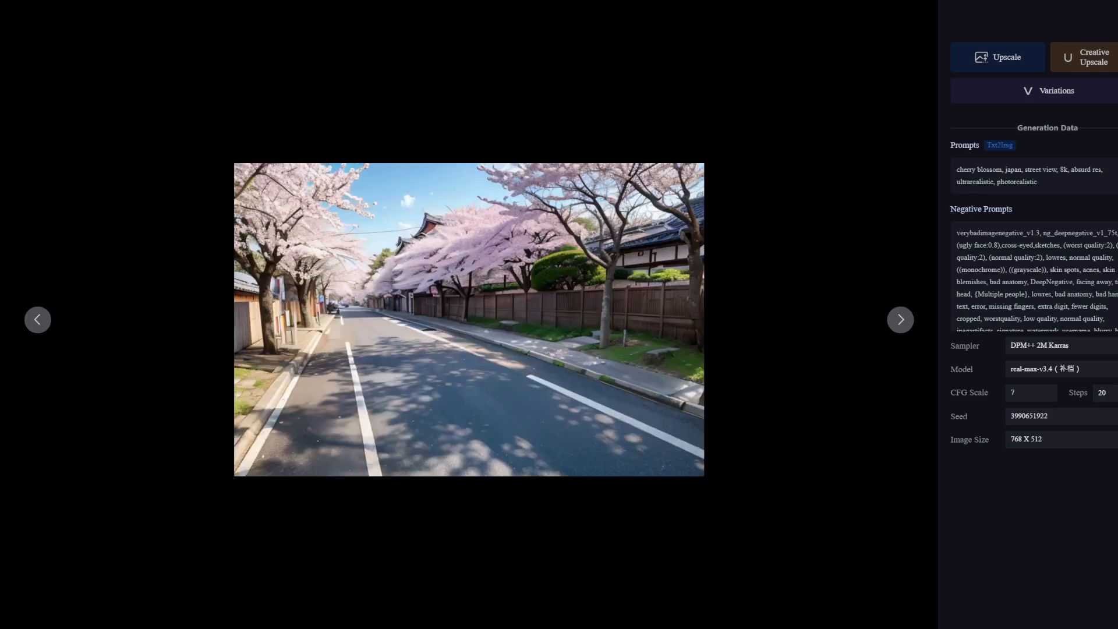
pyautogui.press('Escape')
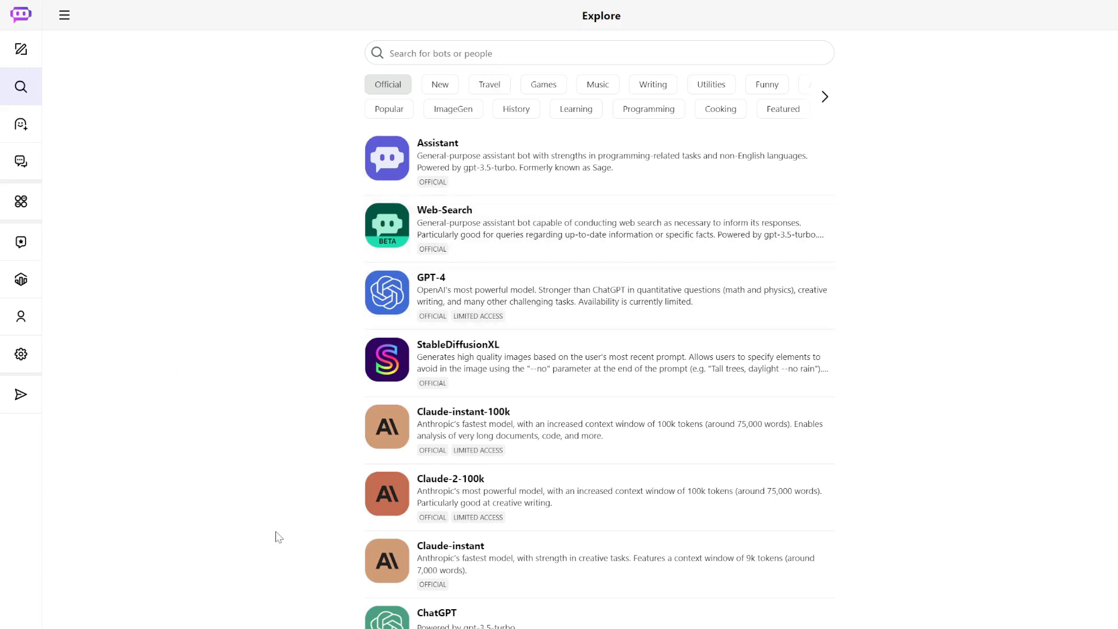
# Send StableDiffusionXL the pasted cherry-blossom street prompt plus '--no cartoon, anime, blurry, low resolution'.
pyautogui.click(448, 362)
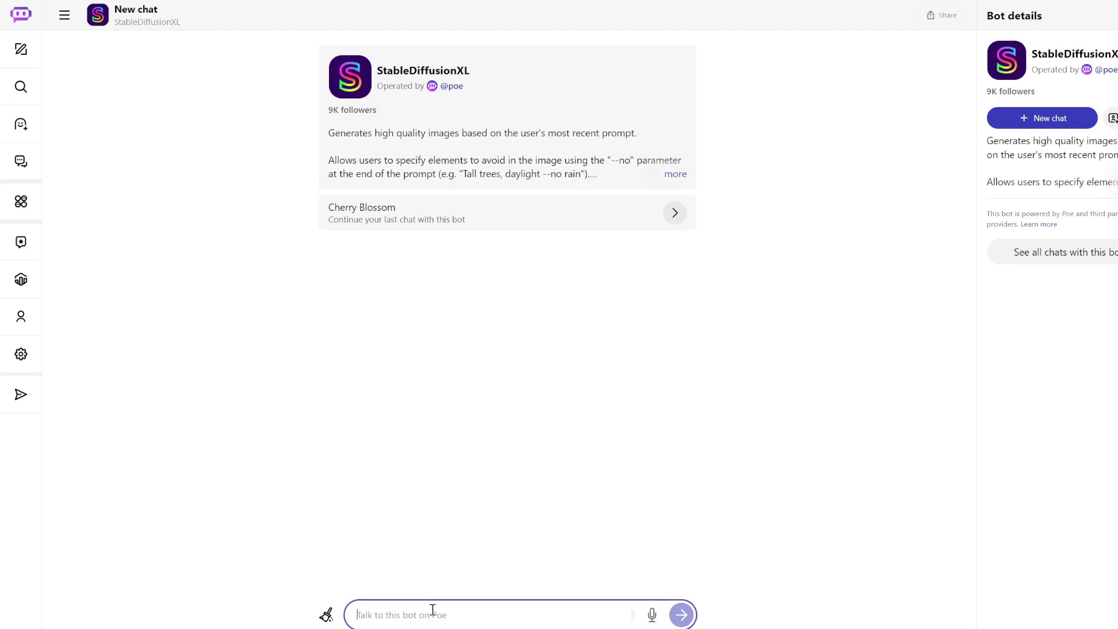
pyautogui.write('cherry blossom, japan, street view, 8k, absurd res, ultrarealistic, photorealistic')
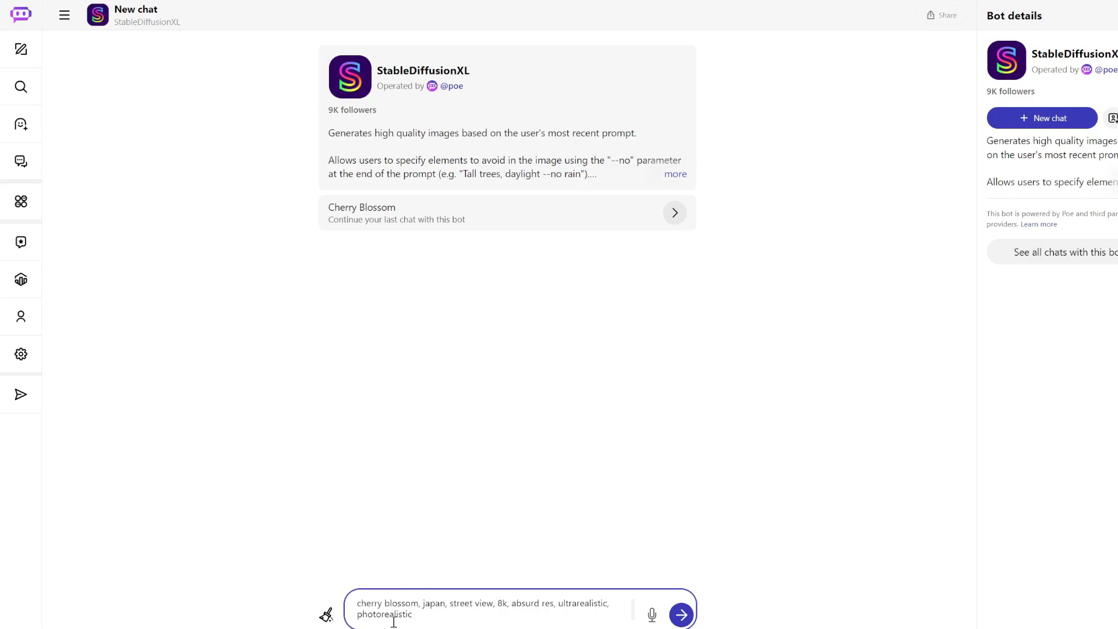
pyautogui.write('--no cartoon, anime, blurry, low resolution')
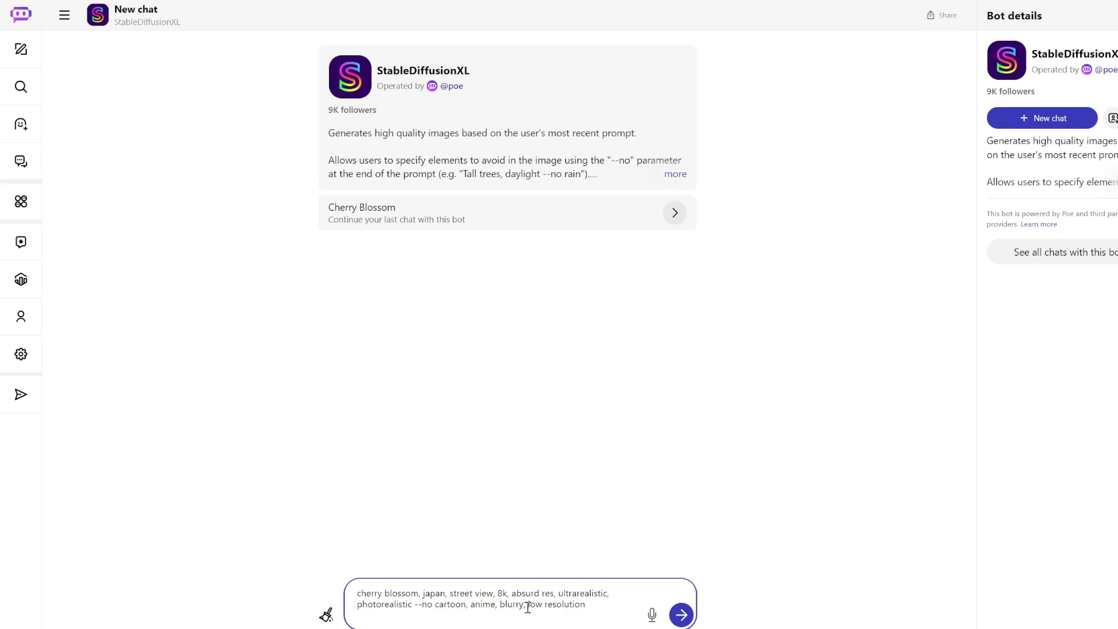
pyautogui.click(679, 624)
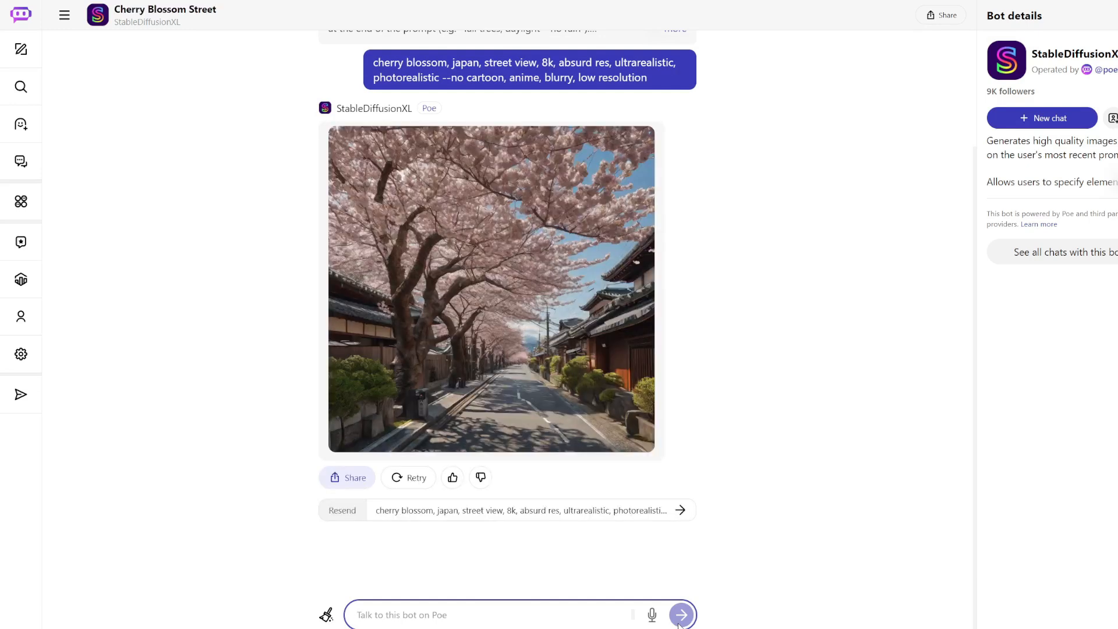
# Inspect the first image enlarged, then Retry to get a cherry-blossom tunnel lane version.
pyautogui.click(506, 272)
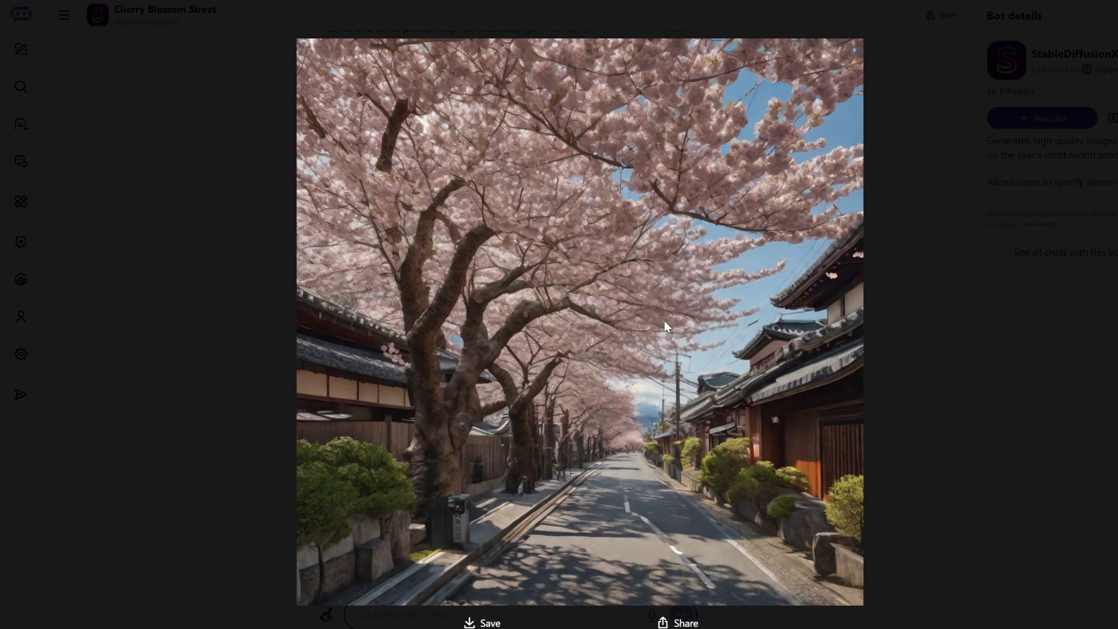
pyautogui.click(917, 315)
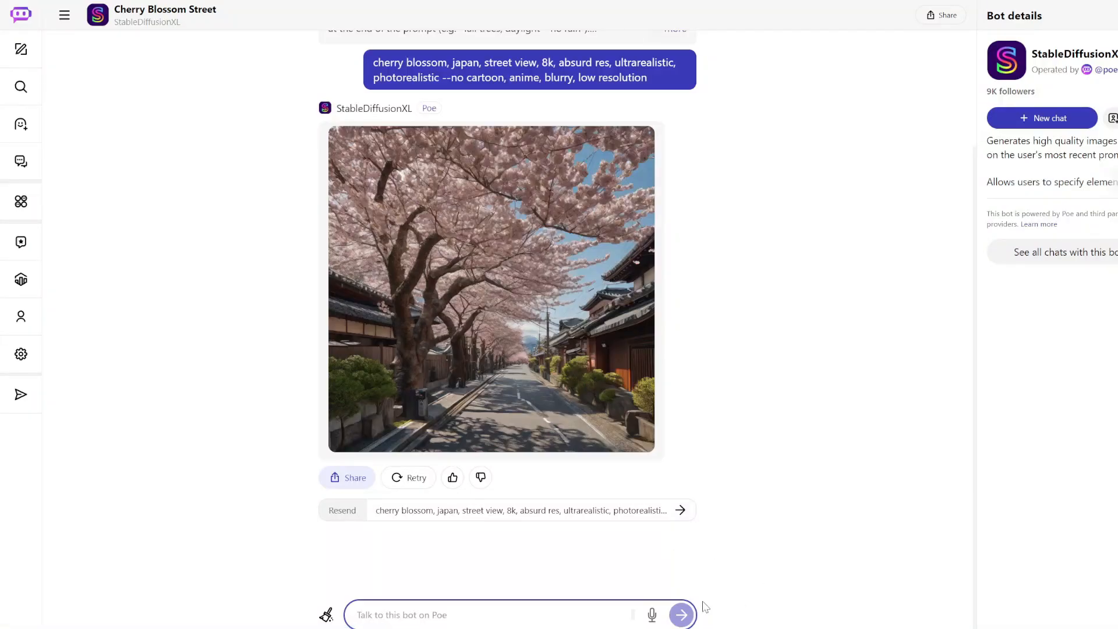
pyautogui.click(390, 482)
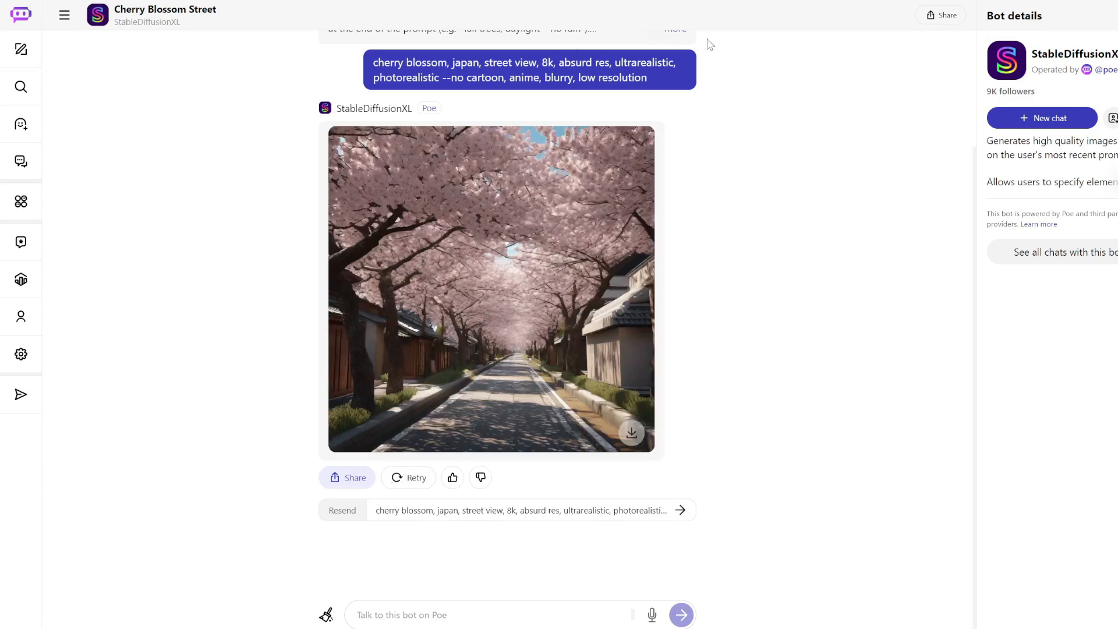
pyautogui.scroll(3, 691, 189)
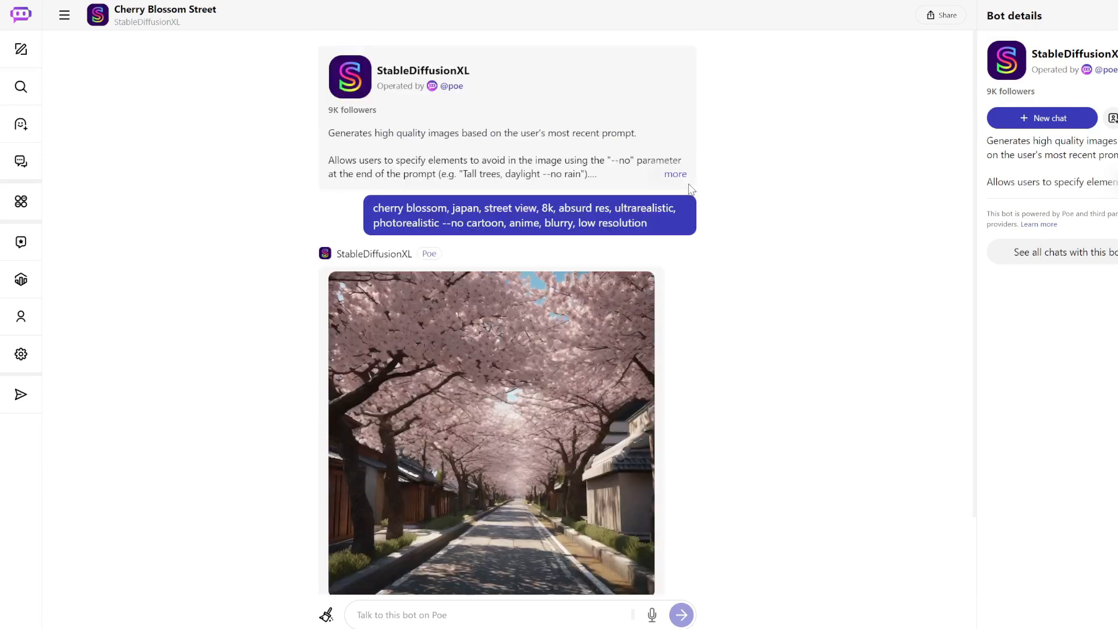
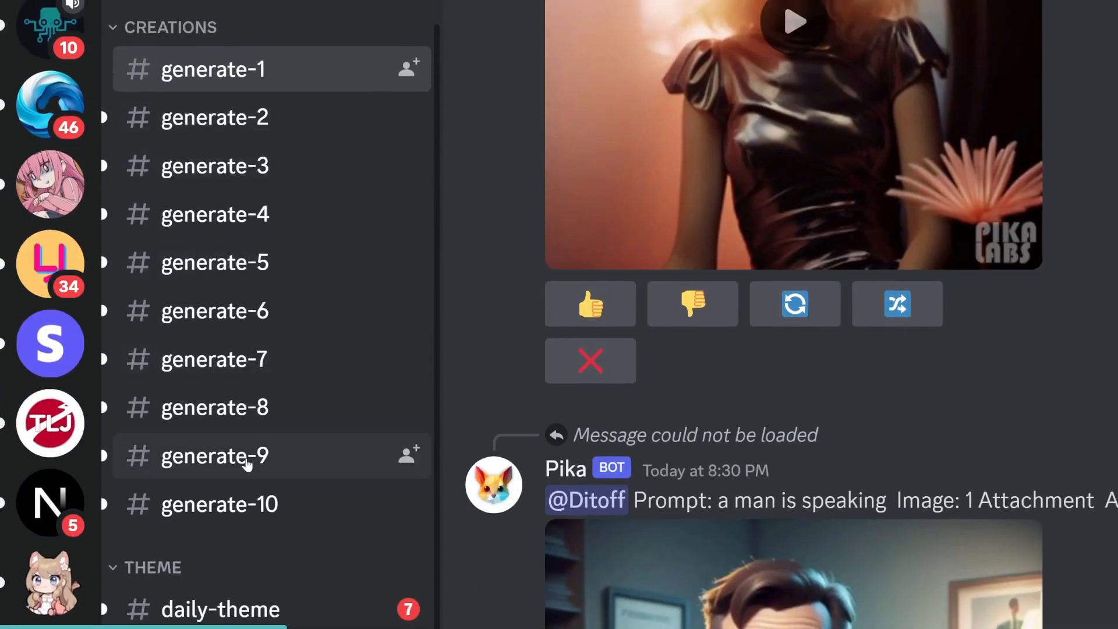
# Check the generate-10 channel, then return to the Pika server's generate-9 channel.
pyautogui.click(245, 507)
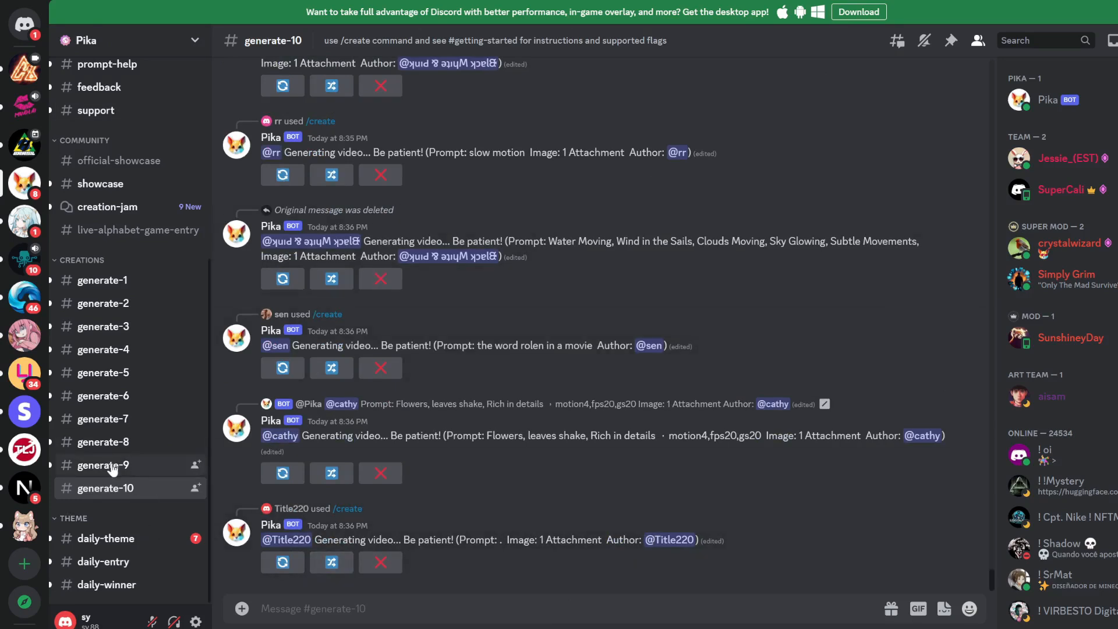
pyautogui.click(112, 466)
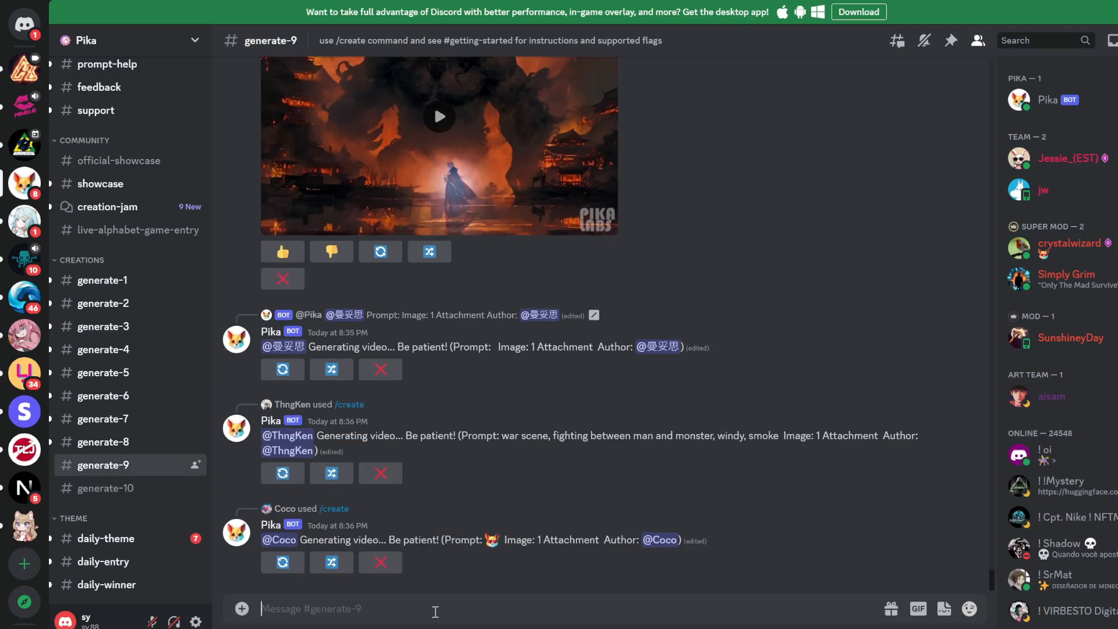
# Send Pika the /create prompt 'darth vader surfing on waves. -ar 16:9'.
pyautogui.write('/creat')
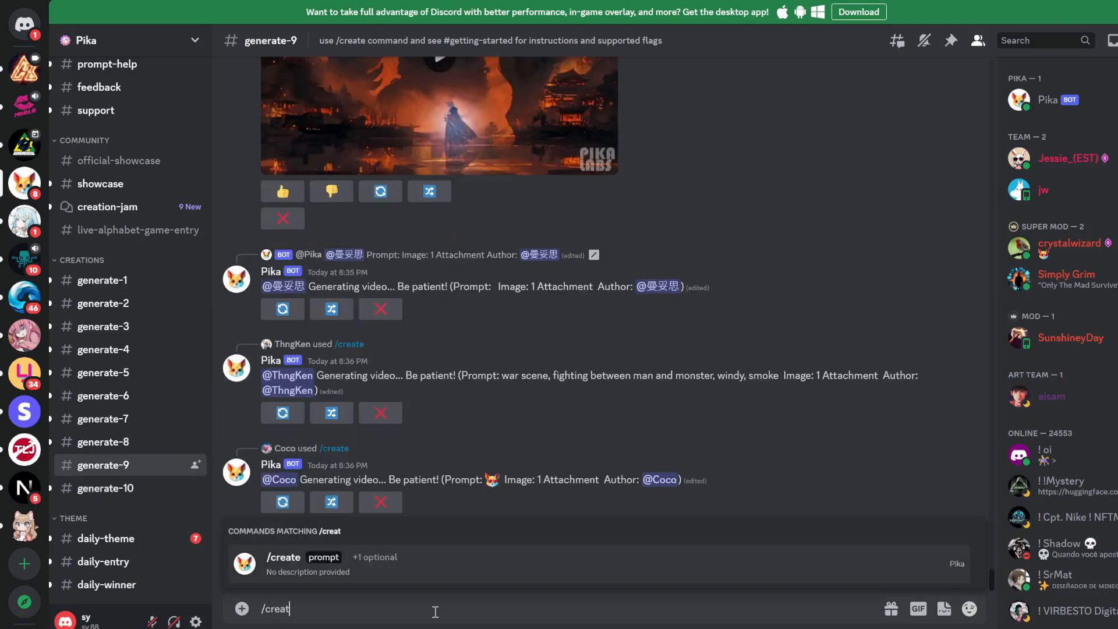
pyautogui.press('Tab')
pyautogui.write('dar')
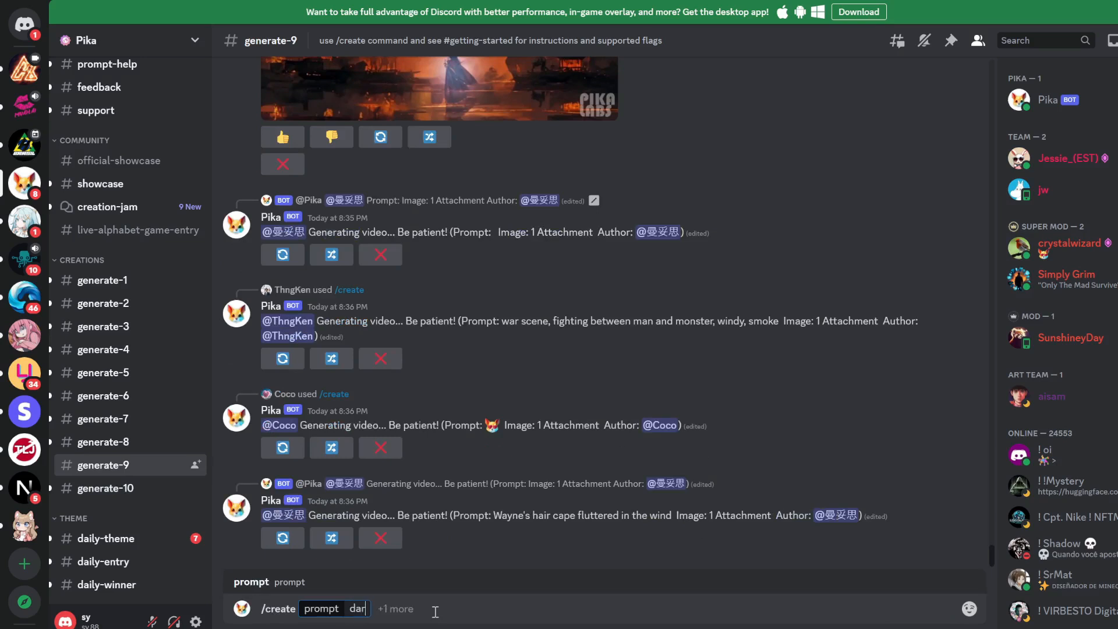
pyautogui.write('th vader surfin')
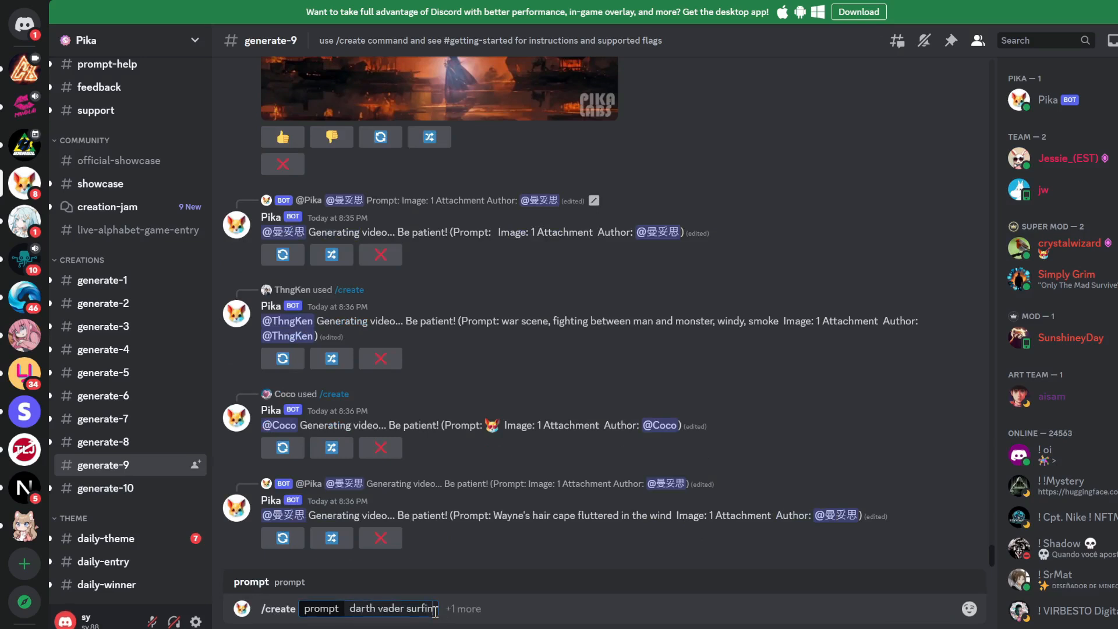
pyautogui.write('g on waves')
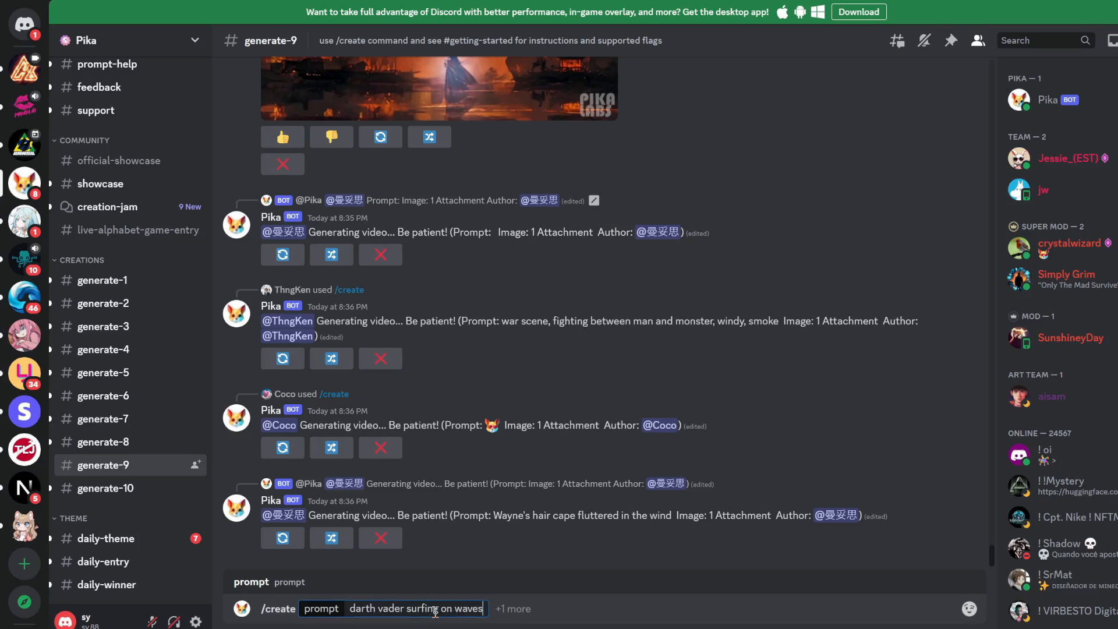
pyautogui.write(',')
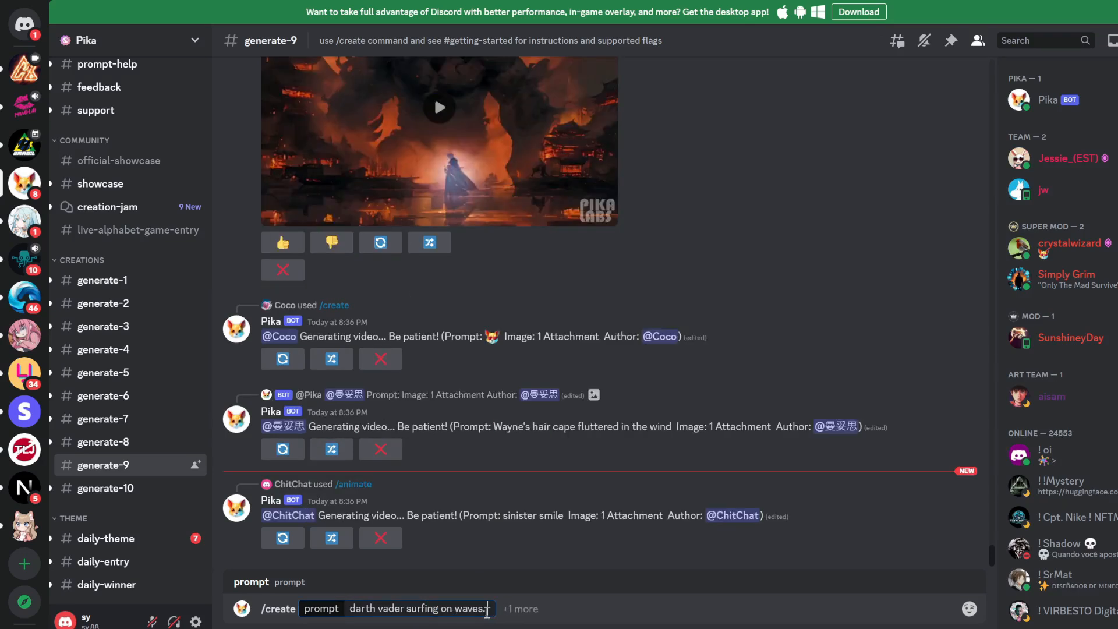
pyautogui.press('BackSpace')
pyautogui.press('BackSpace')
pyautogui.write('. -ar')
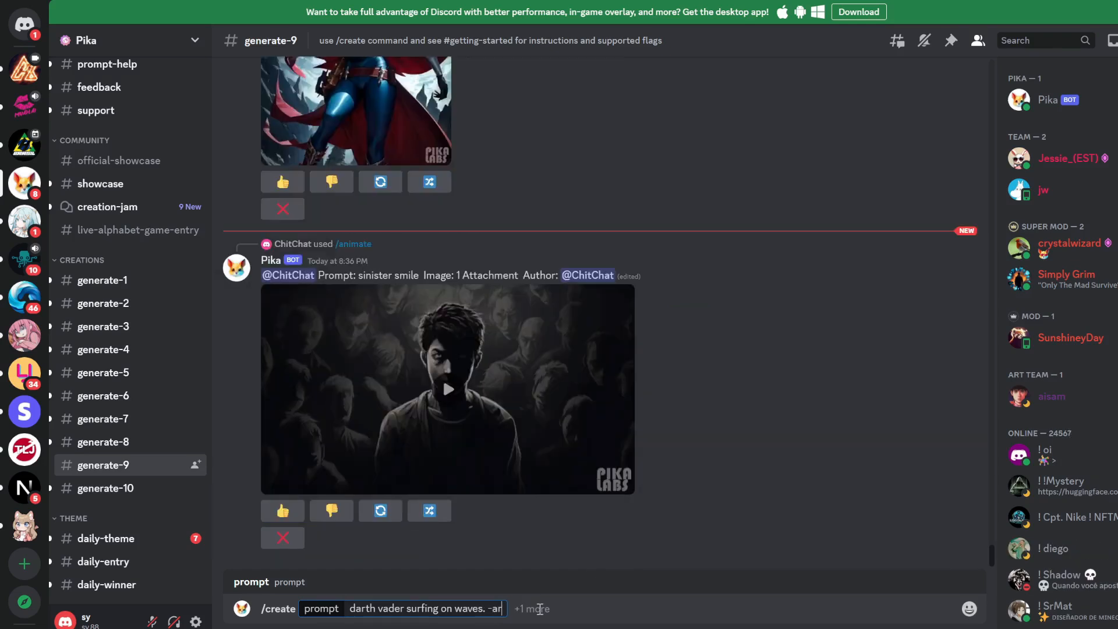
pyautogui.write(' 16:9')
pyautogui.press('Return')
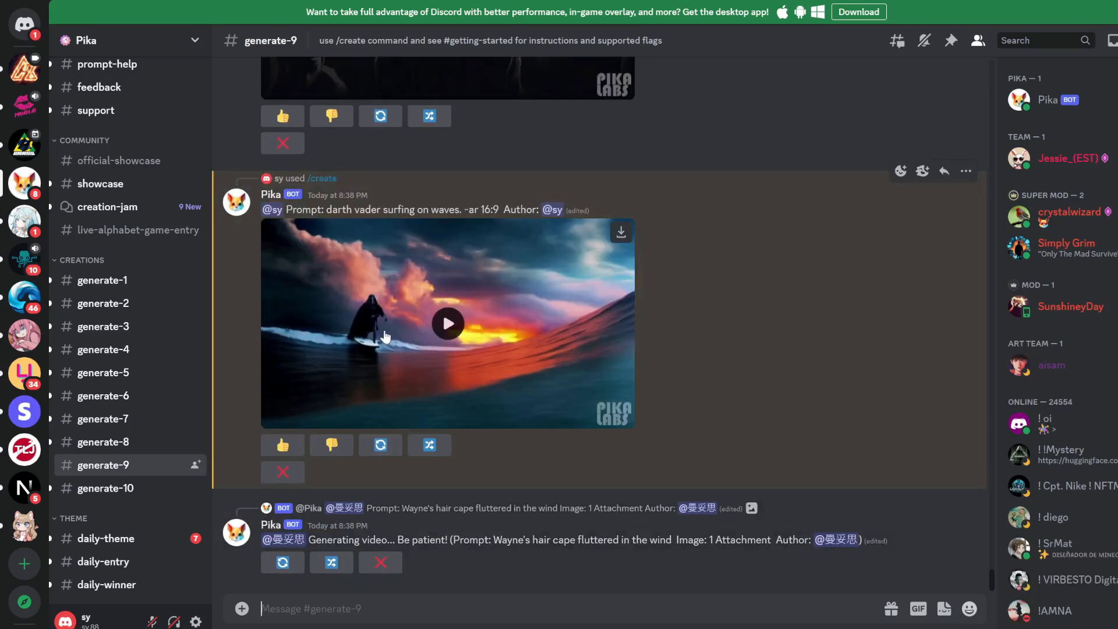
# Play the Darth Vader surfing clip and watch it full screen.
pyautogui.click(443, 324)
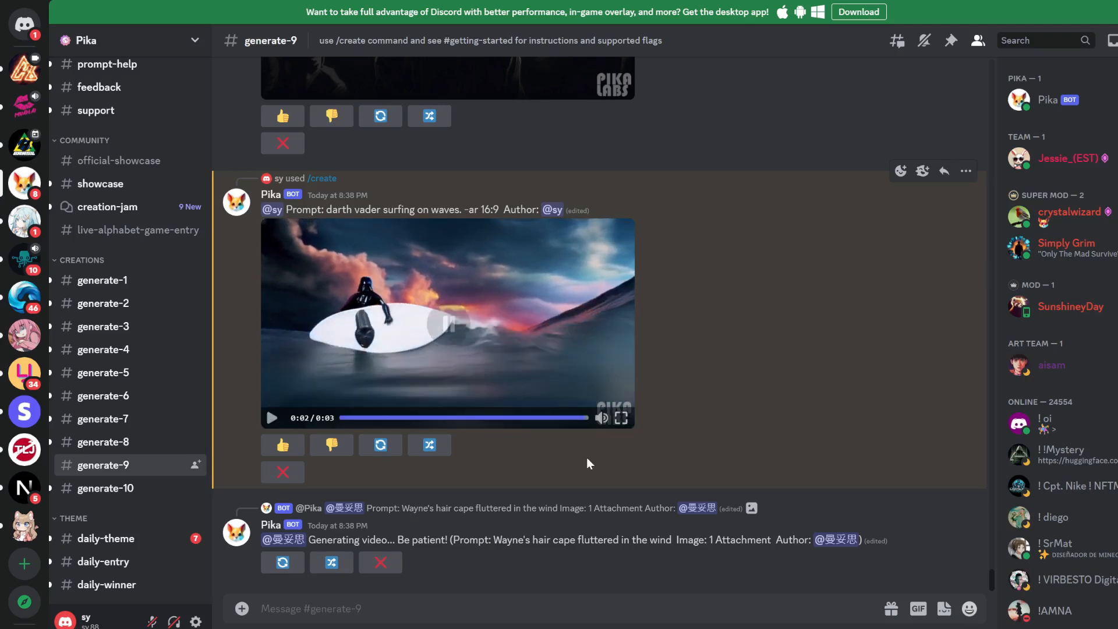
pyautogui.click(621, 418)
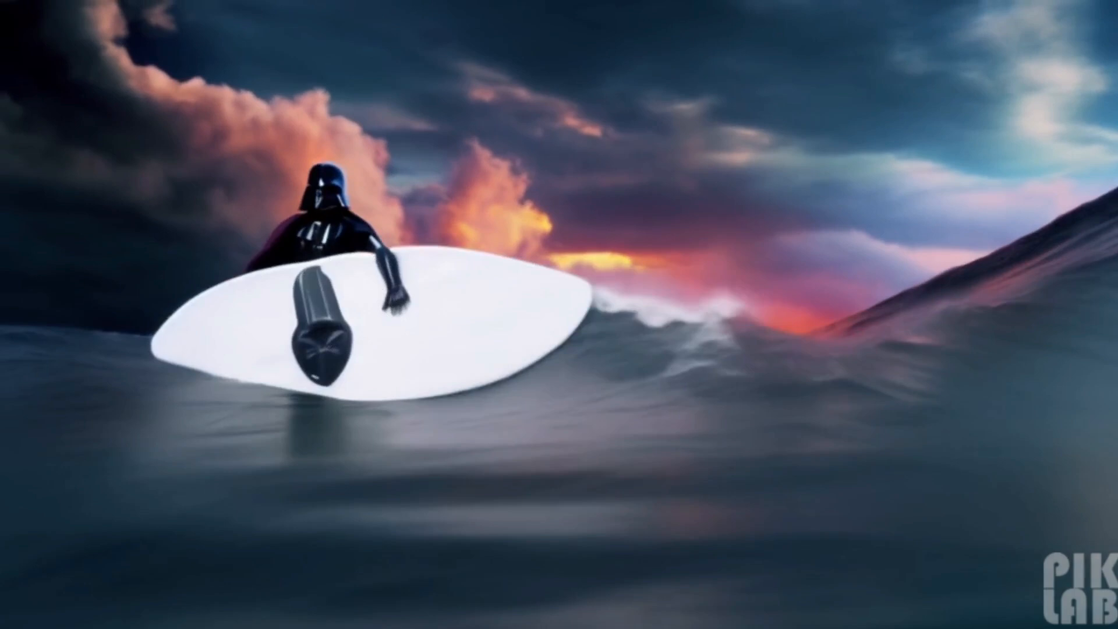
pyautogui.press('Escape')
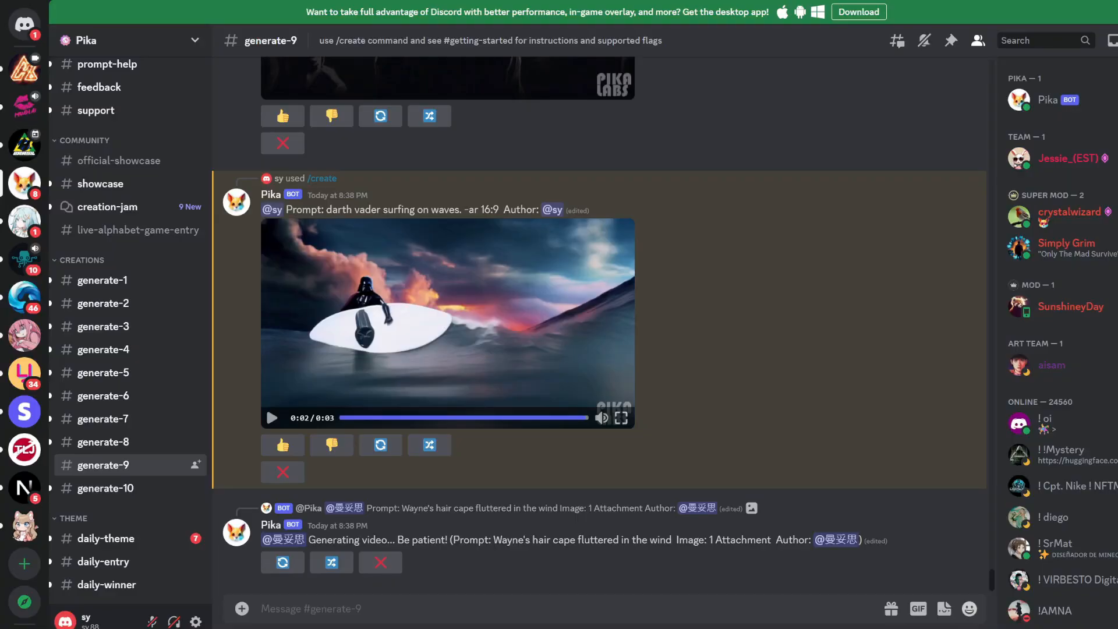
# Reroll the same prompt for a new variation and view it full screen.
pyautogui.click(379, 453)
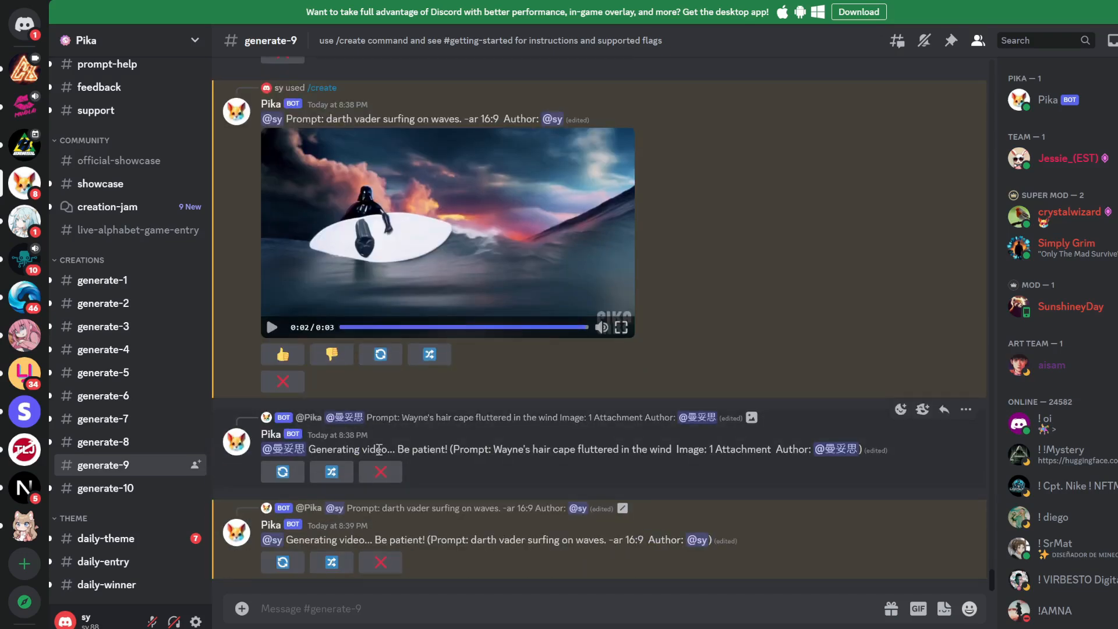
pyautogui.click(621, 327)
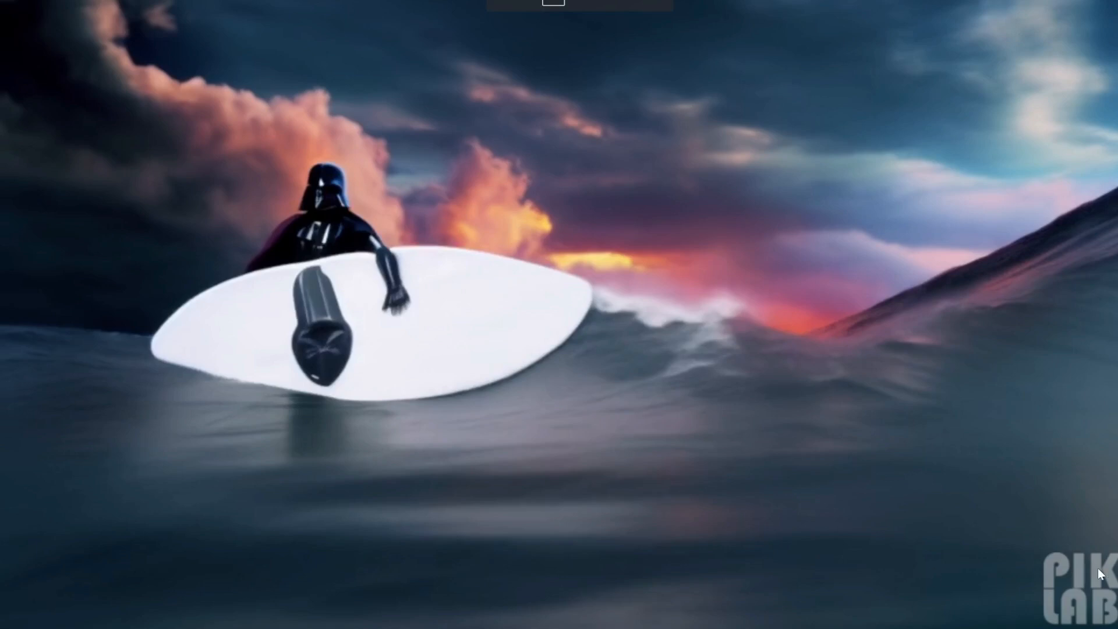
pyautogui.press('Escape')
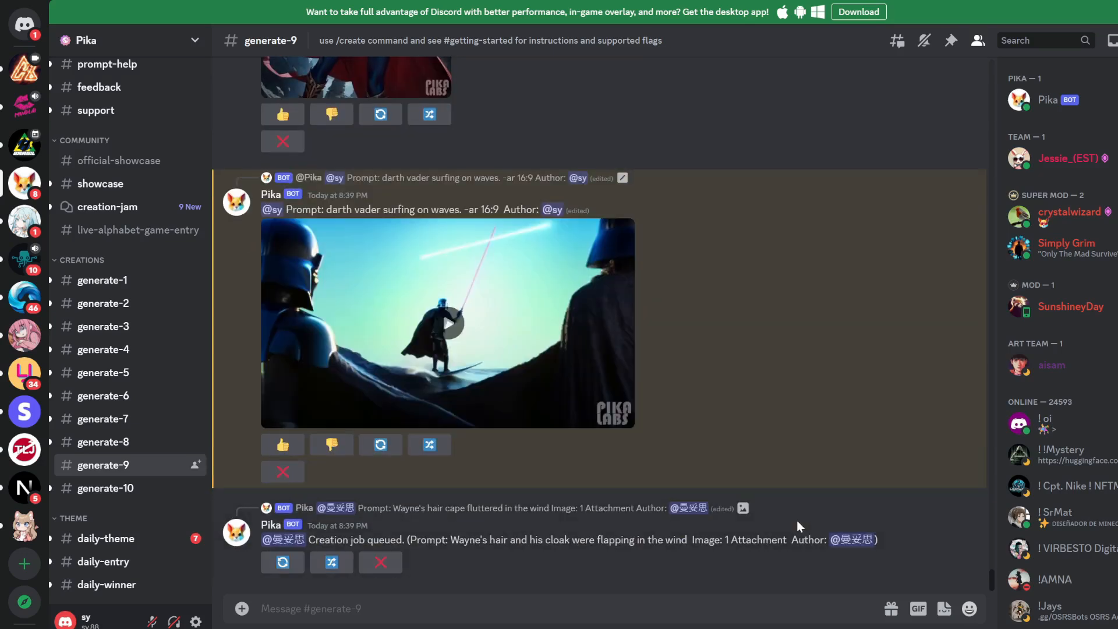
# Play the regenerated Darth Vader surfing clip in full screen.
pyautogui.click(449, 324)
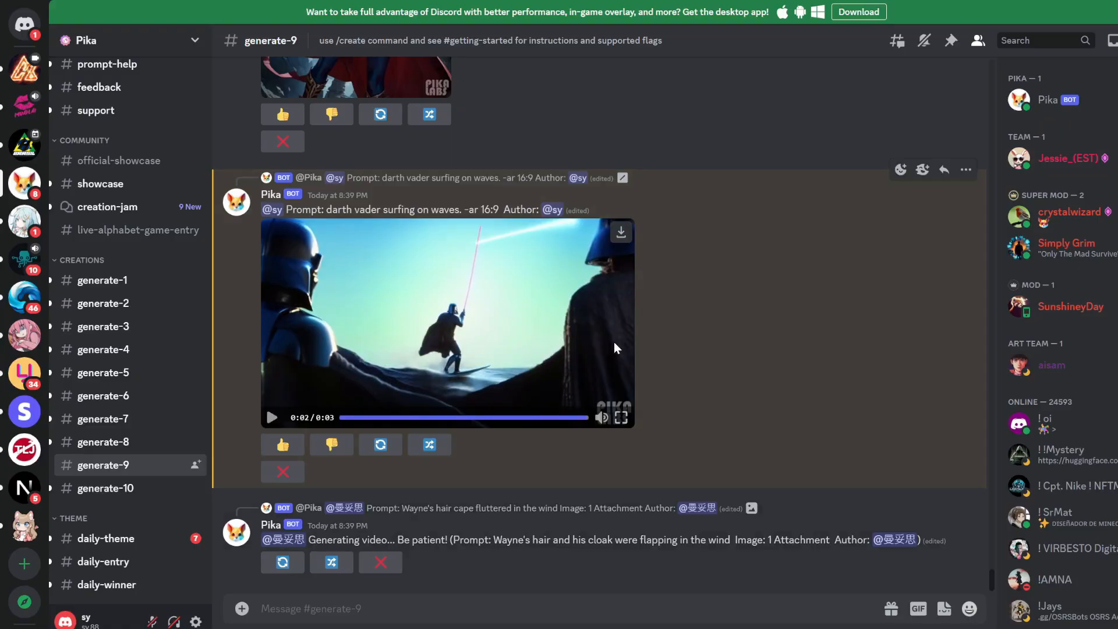
pyautogui.click(621, 417)
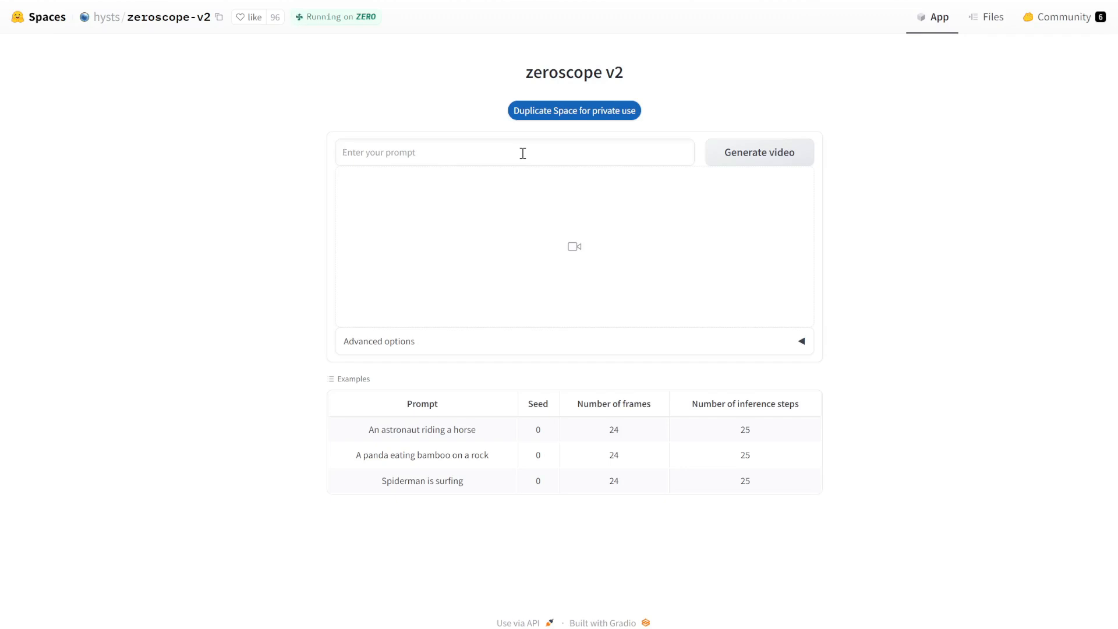
# Generate a zeroscope v2 video from 'darth vader surfing on waves' and play the result.
pyautogui.write('darth vader surfing on waves')
pyautogui.click(728, 103)
pyautogui.click(772, 161)
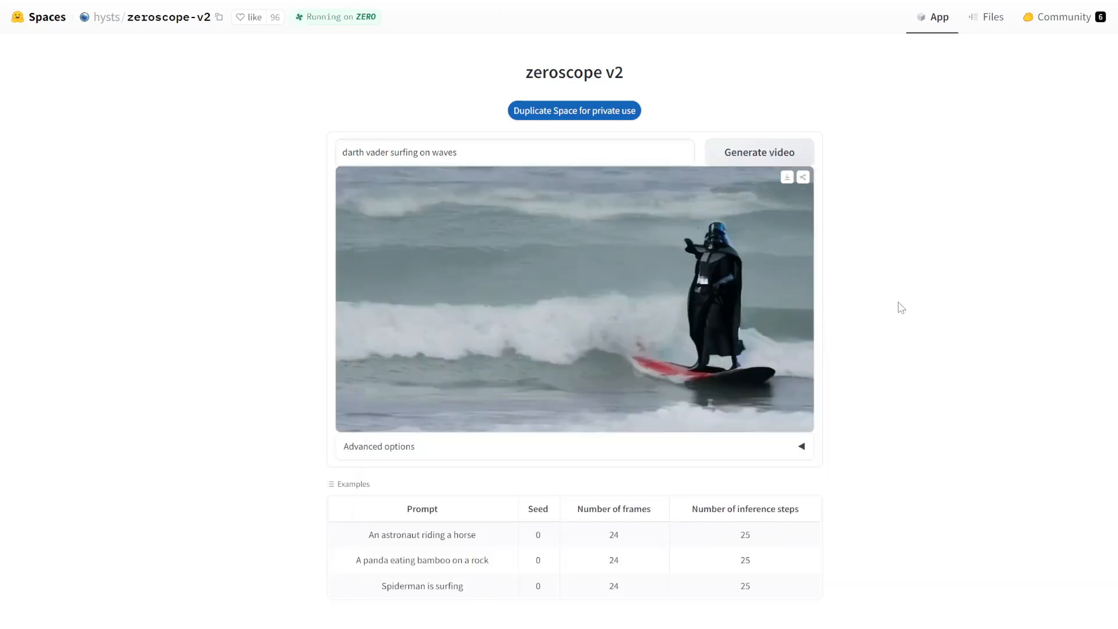
pyautogui.moveTo(697, 248)
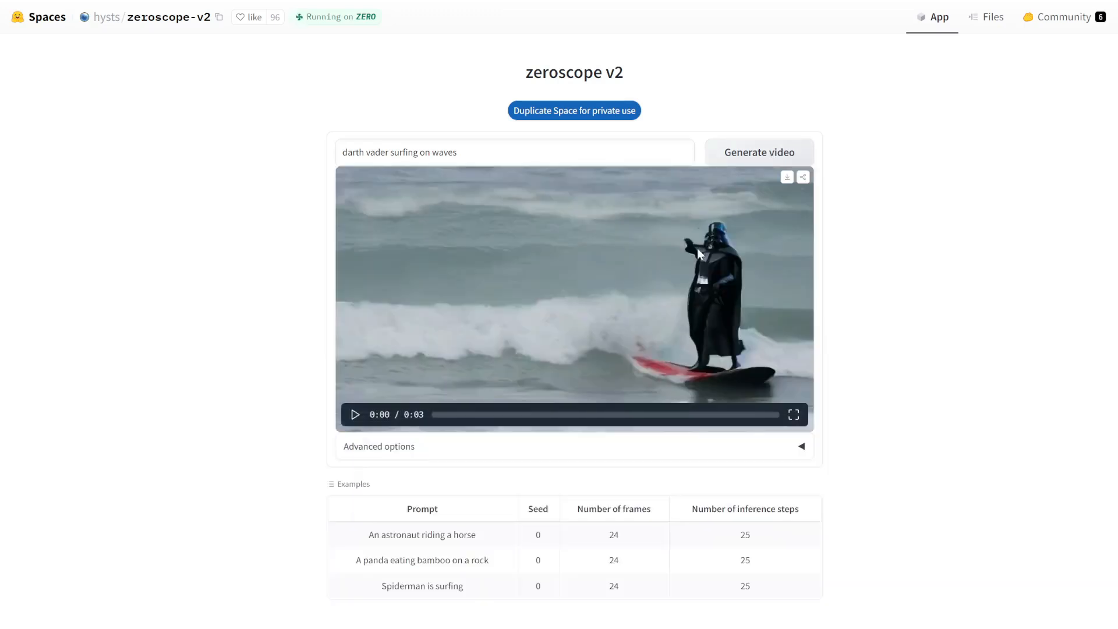
pyautogui.click(353, 416)
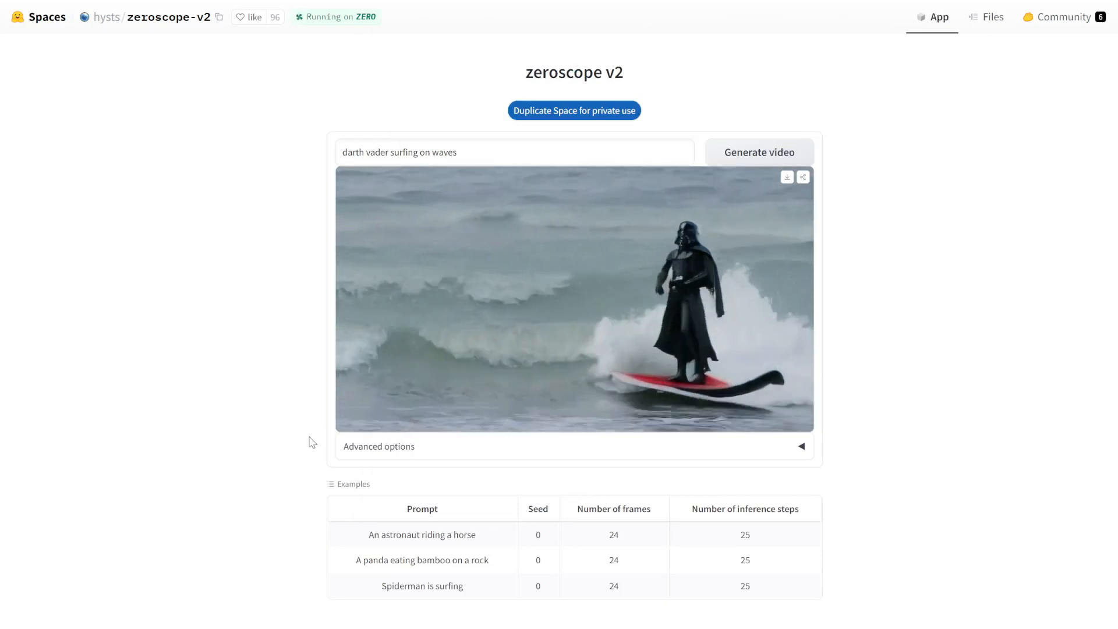
pyautogui.moveTo(450, 323)
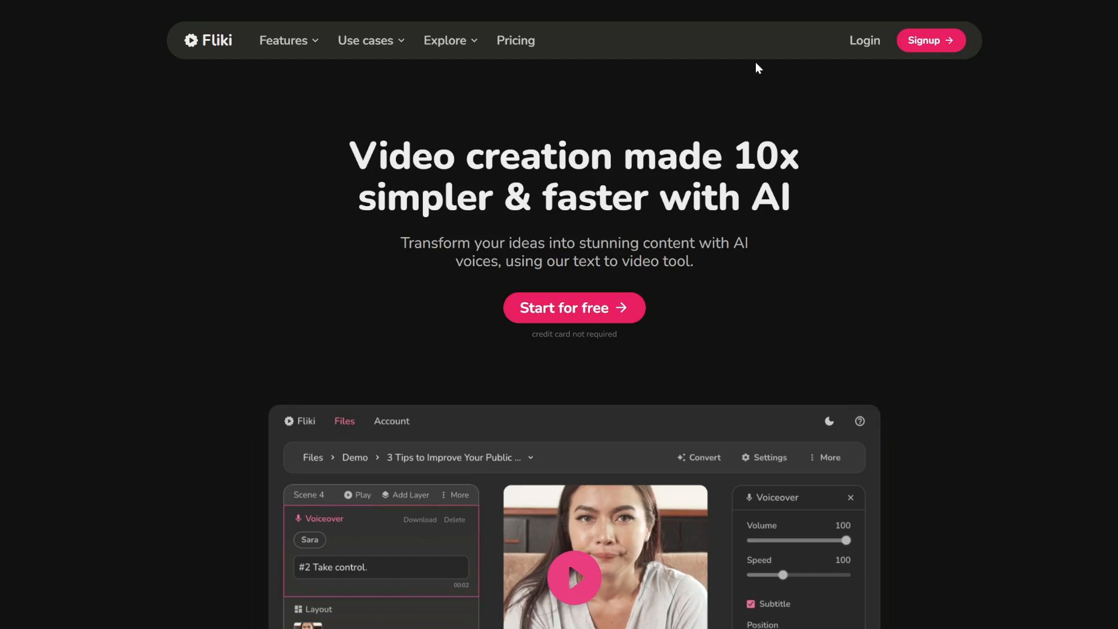
# Start Fliki for free and begin a new file from the files dashboard.
pyautogui.click(627, 312)
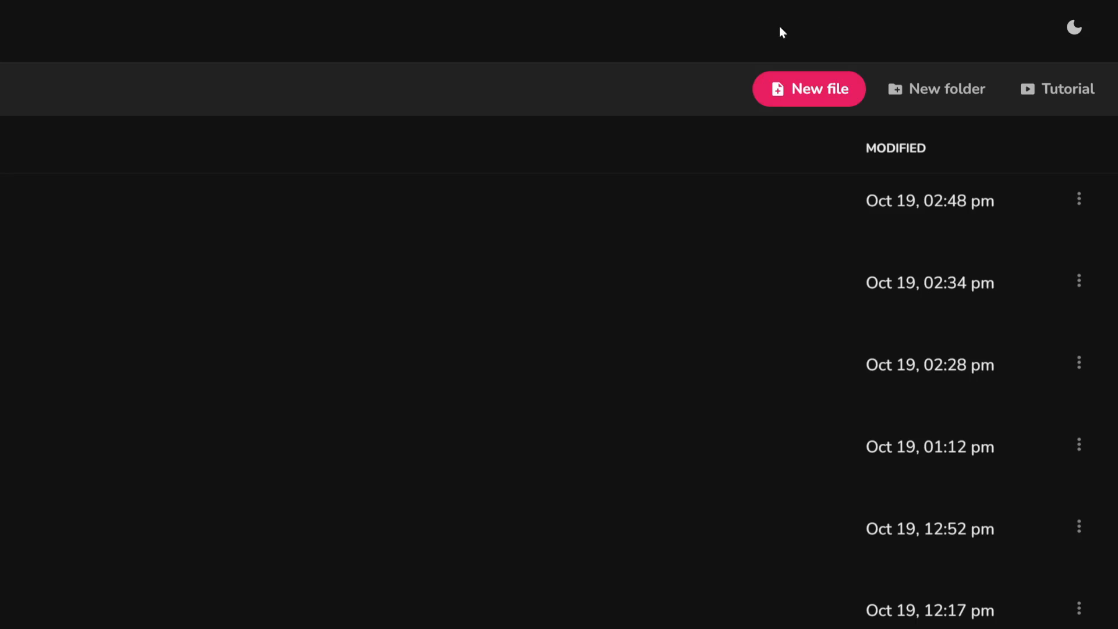
pyautogui.click(800, 92)
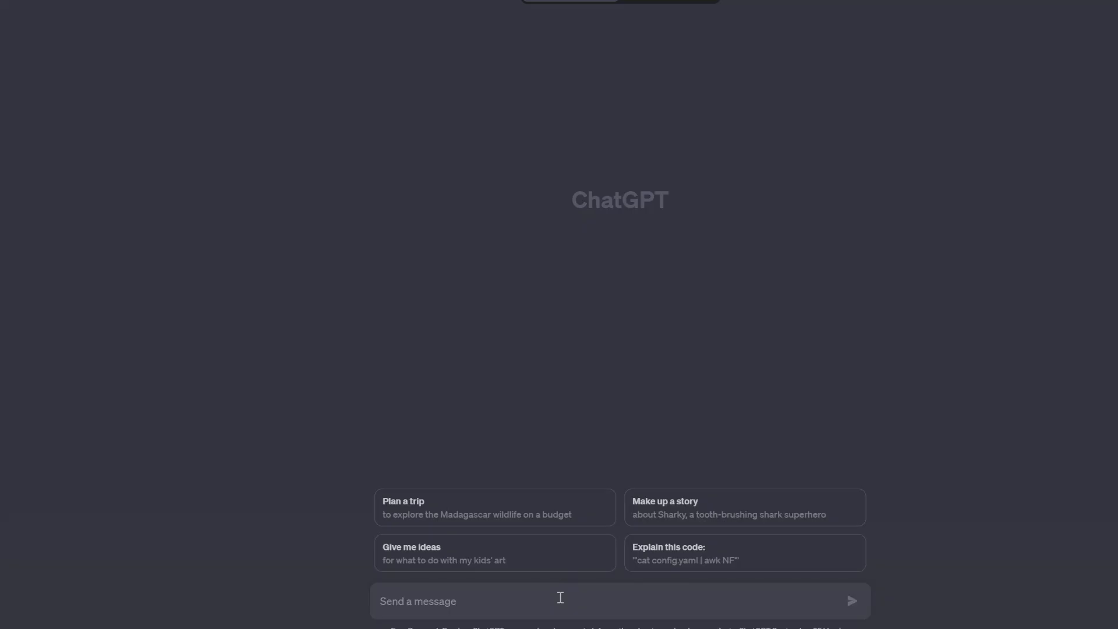
# Send ChatGPT the blog prompt plus 'Avoid point form. Write only in paragraphs.' and copy the reply.
pyautogui.click(501, 606)
pyautogui.write('Write a long blog about the following topic. Provide as much detail as possible. Use simple English. Use short & concise sentences.  The science behind why you feel tired in the afternoon, and how to maintain focus & productivity')
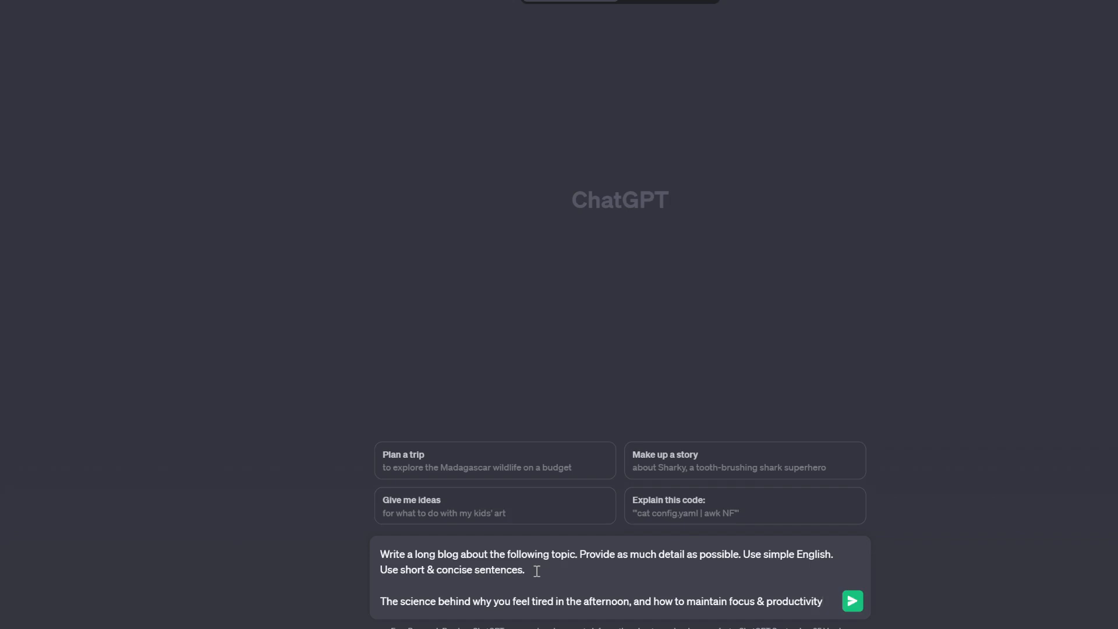
pyautogui.write('Avoid point form. Write only in paragraphs.')
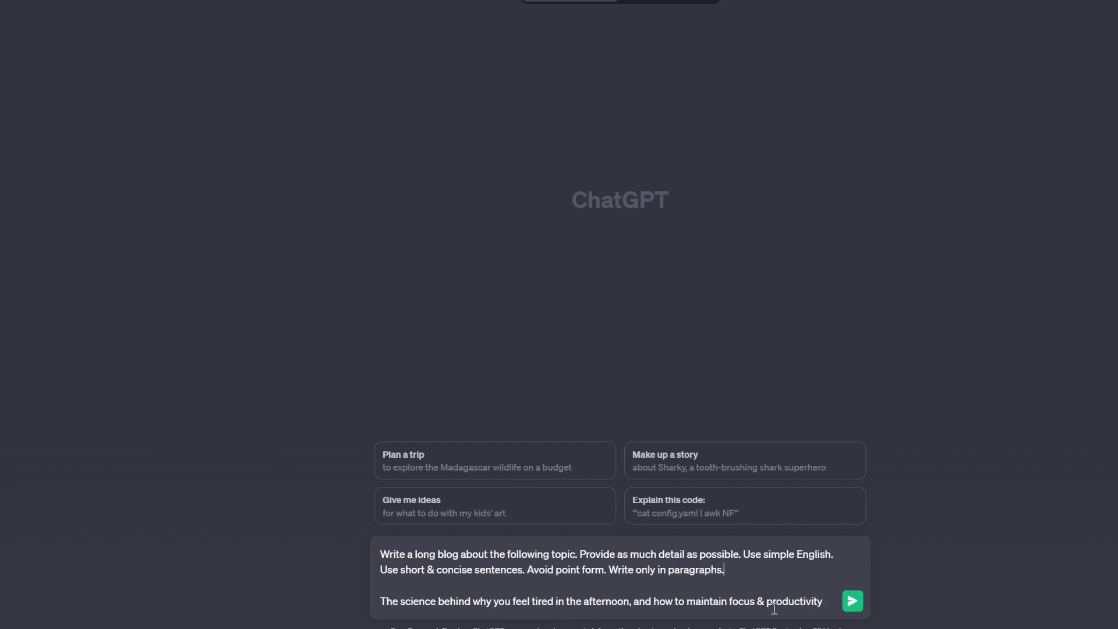
pyautogui.click(852, 602)
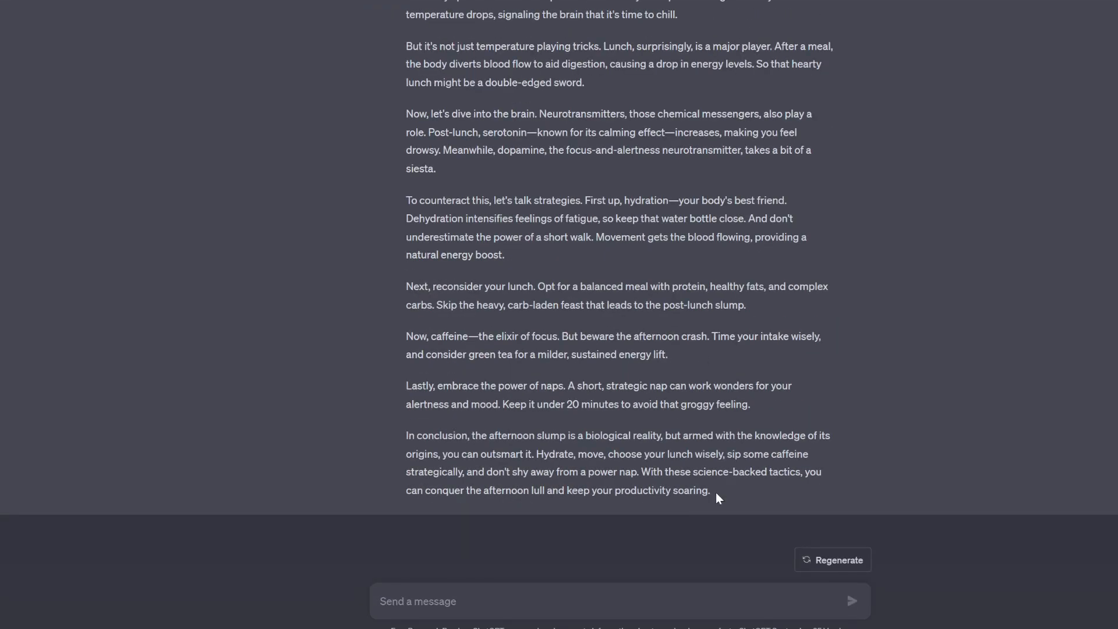
pyautogui.scroll(10, 716, 494)
pyautogui.click(847, 127)
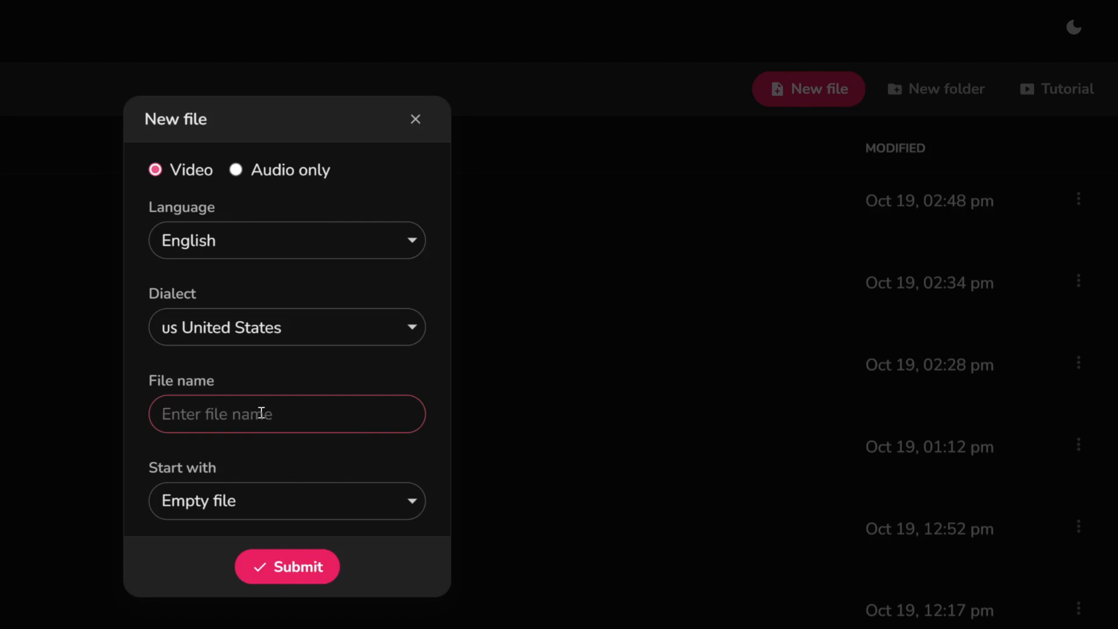
# Create the 'afternoon fatigue' file and paste the ChatGPT blog as its voiceover script.
pyautogui.write('afternoon fatig')
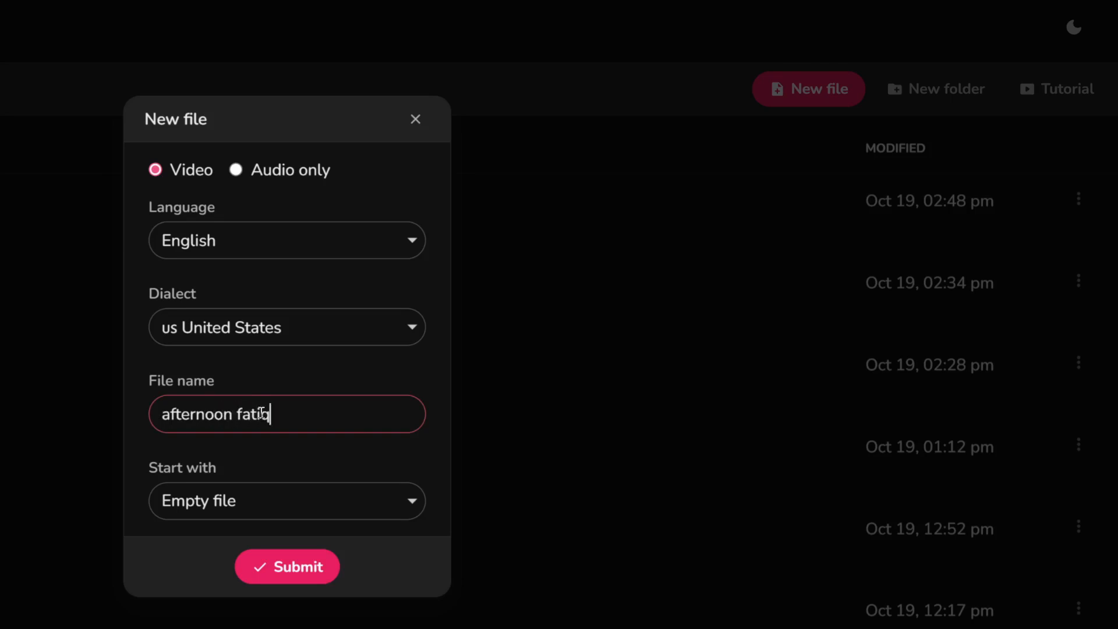
pyautogui.write('ue')
pyautogui.click(282, 565)
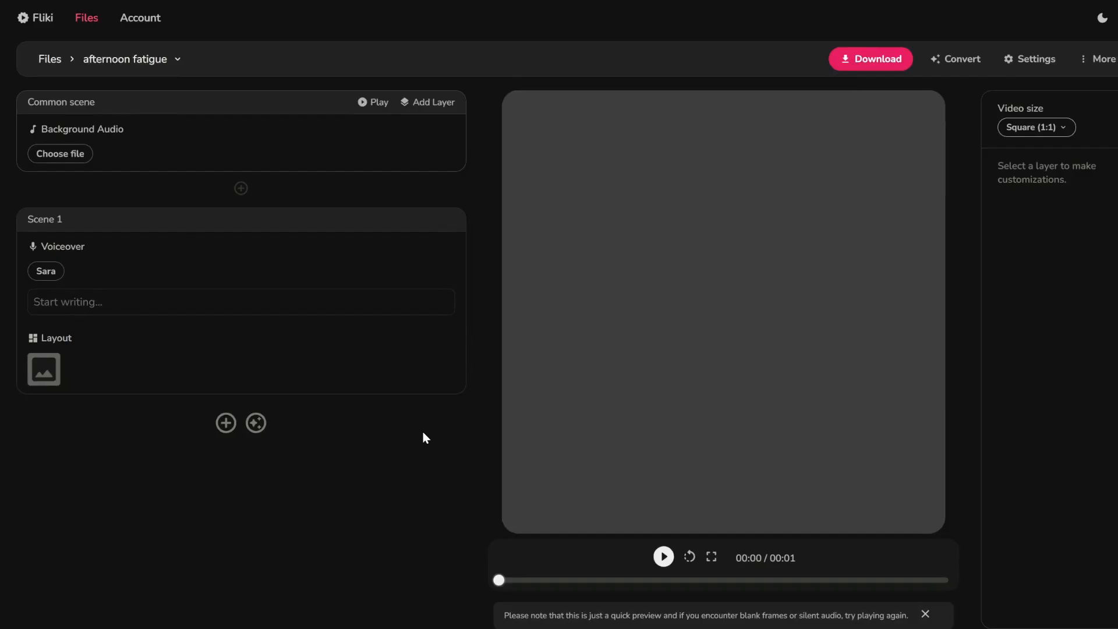
pyautogui.click(123, 304)
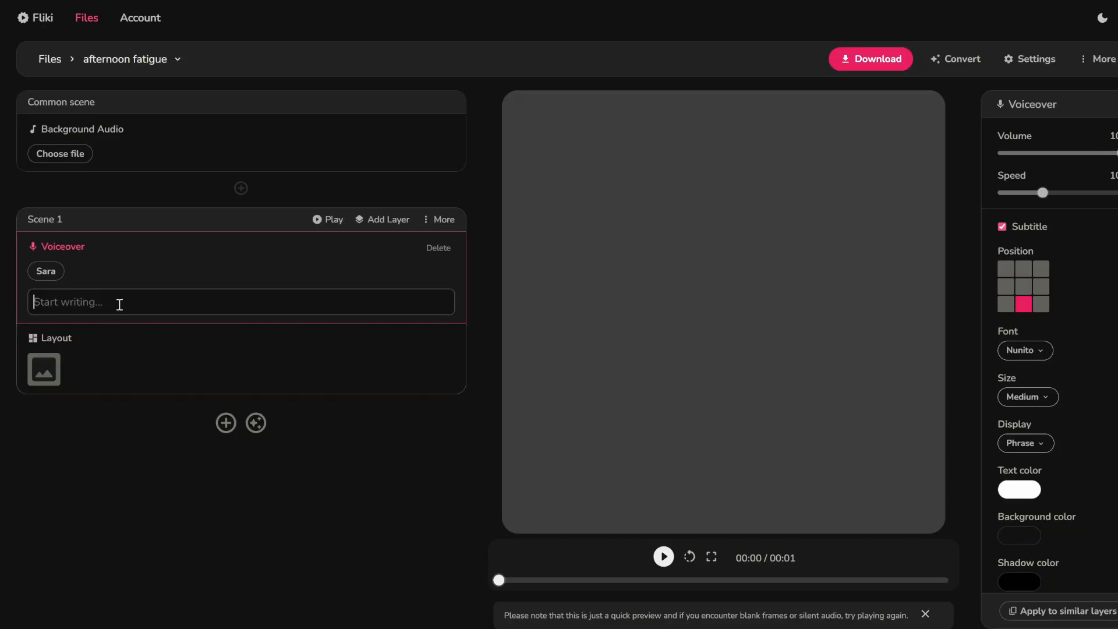
pyautogui.click(120, 305)
pyautogui.hotkey('ctrl', 'v')
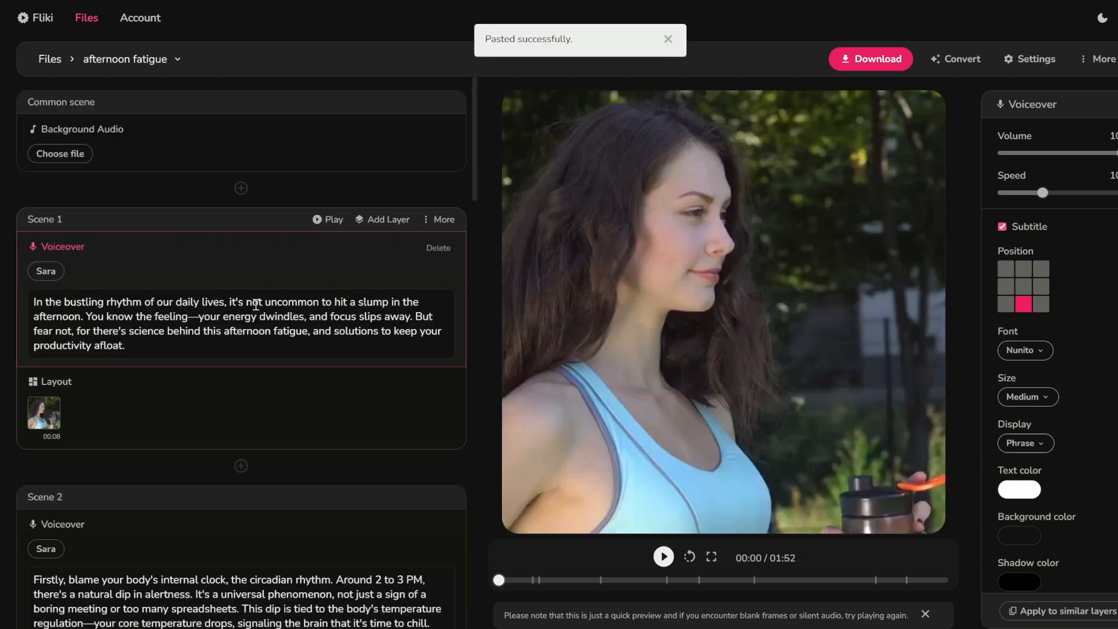
pyautogui.scroll(-5, 160, 338)
pyautogui.scroll(5, 160, 338)
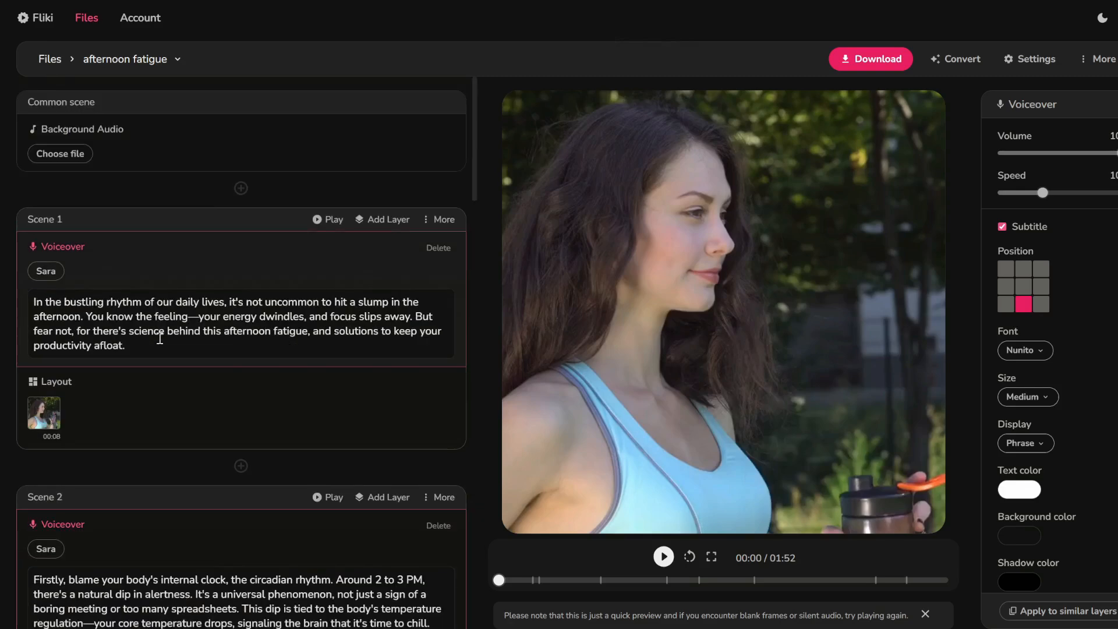
# Set the aspect ratio to Landscape (16:9), save, and play the preview.
pyautogui.click(1012, 59)
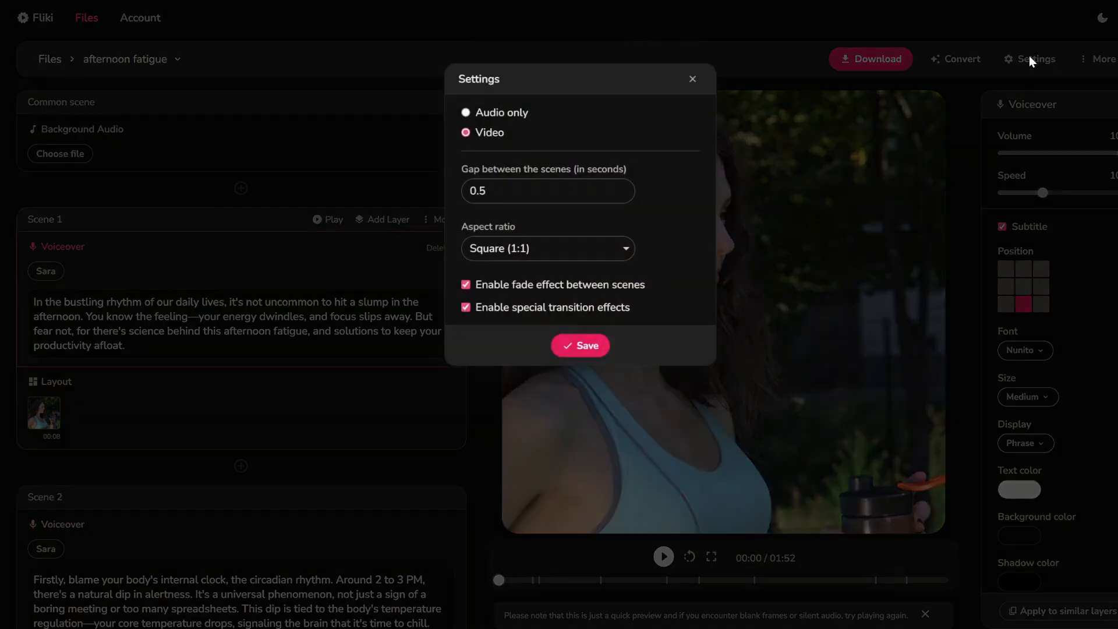
pyautogui.click(543, 253)
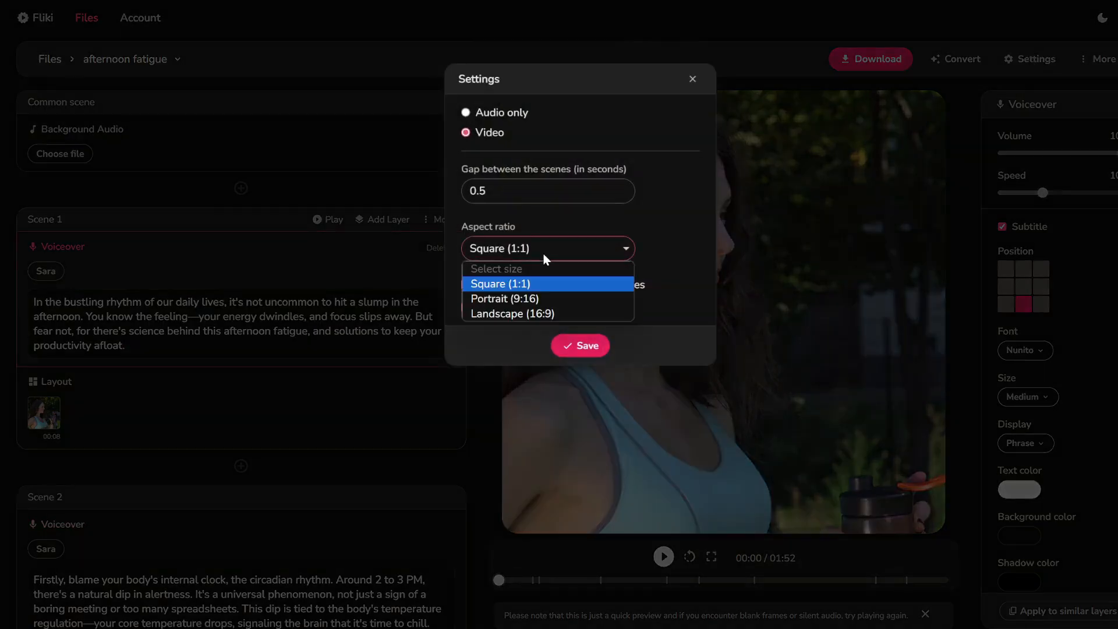
pyautogui.click(533, 313)
pyautogui.click(565, 344)
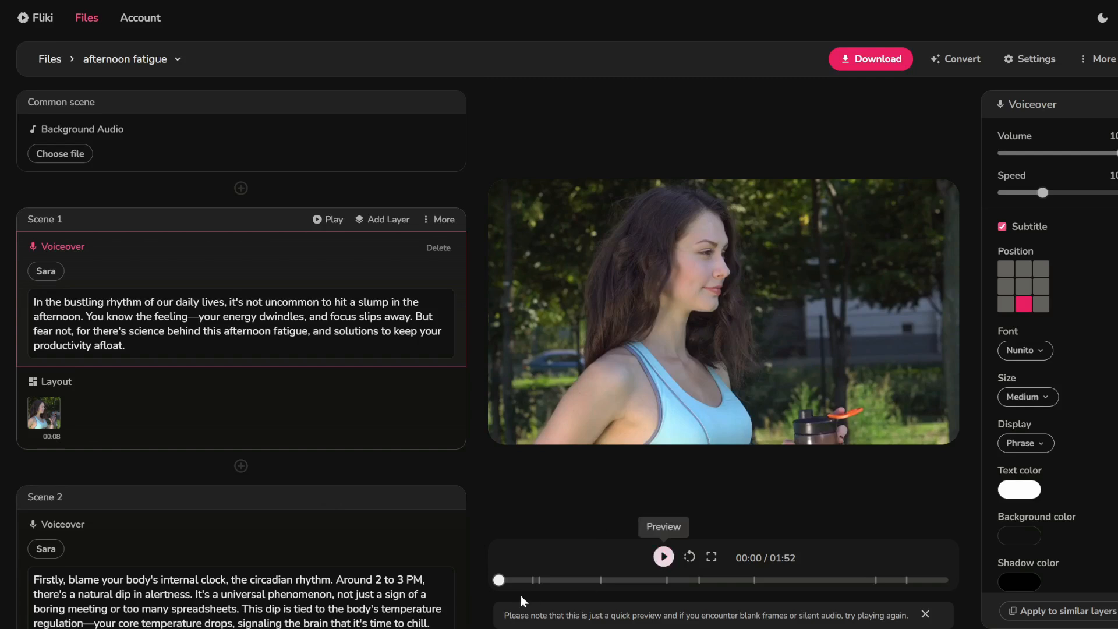
pyautogui.click(665, 559)
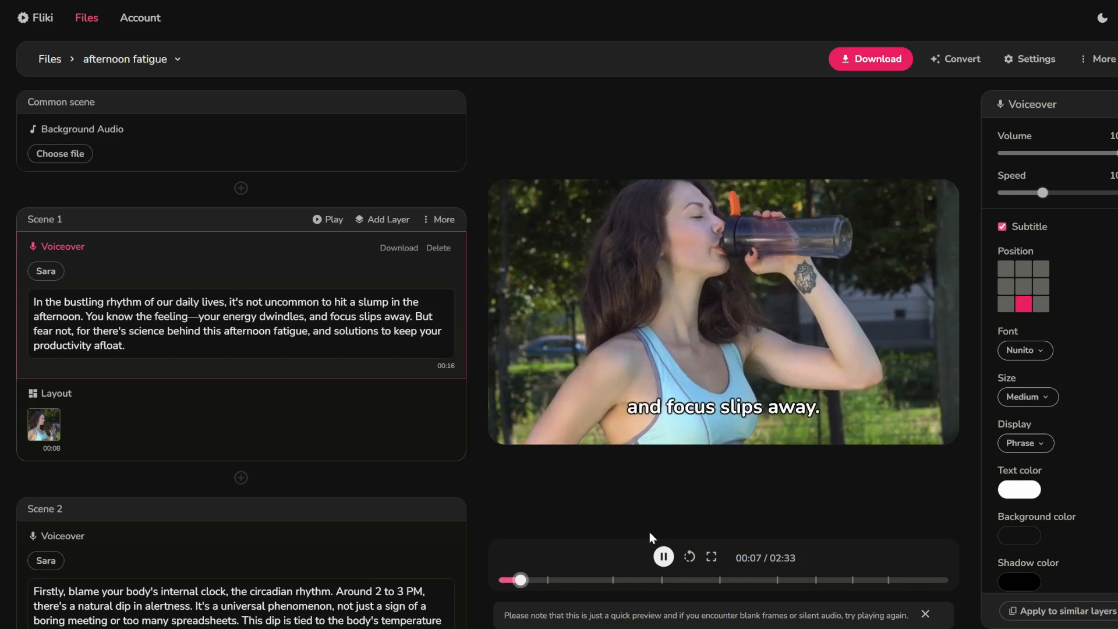
# Pause the full preview and play Scene 2 on its own, replaying it once.
pyautogui.click(664, 557)
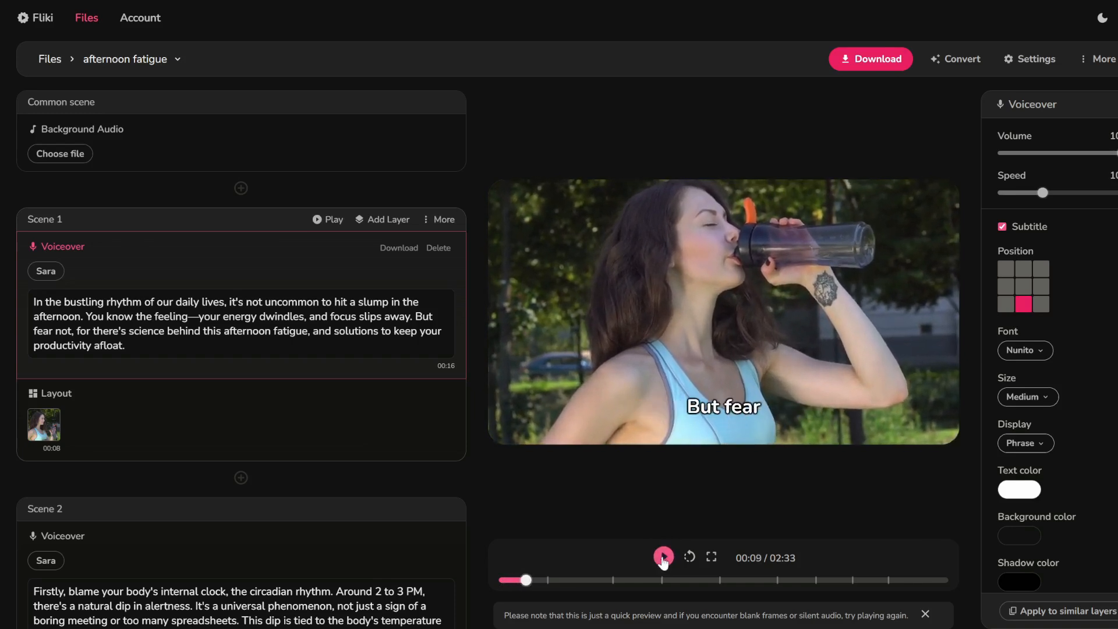
pyautogui.scroll(-6, 342, 360)
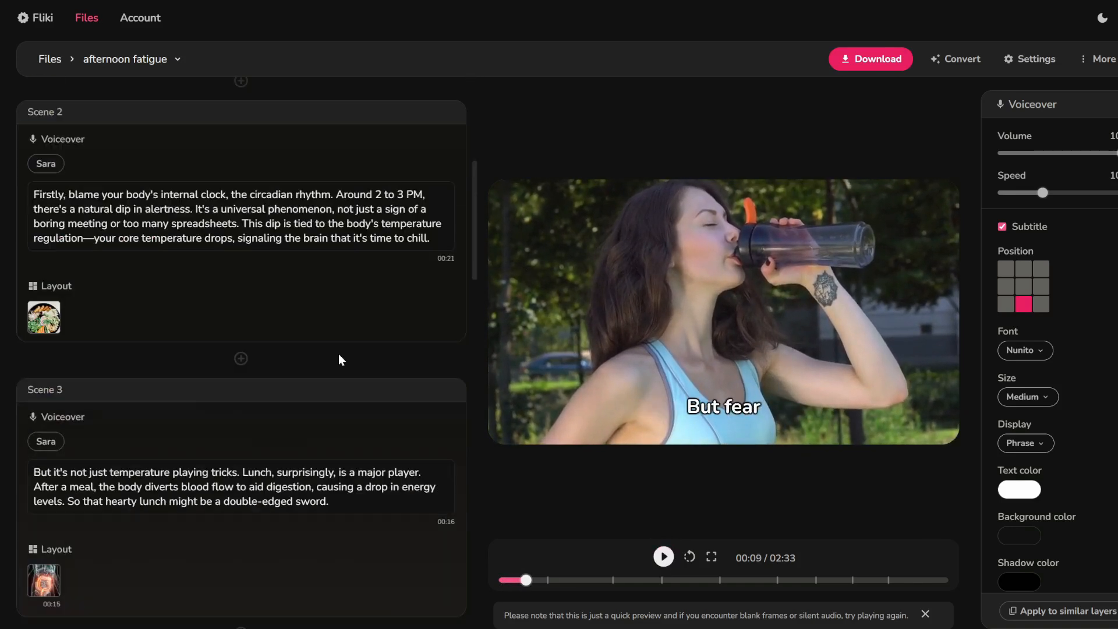
pyautogui.click(330, 114)
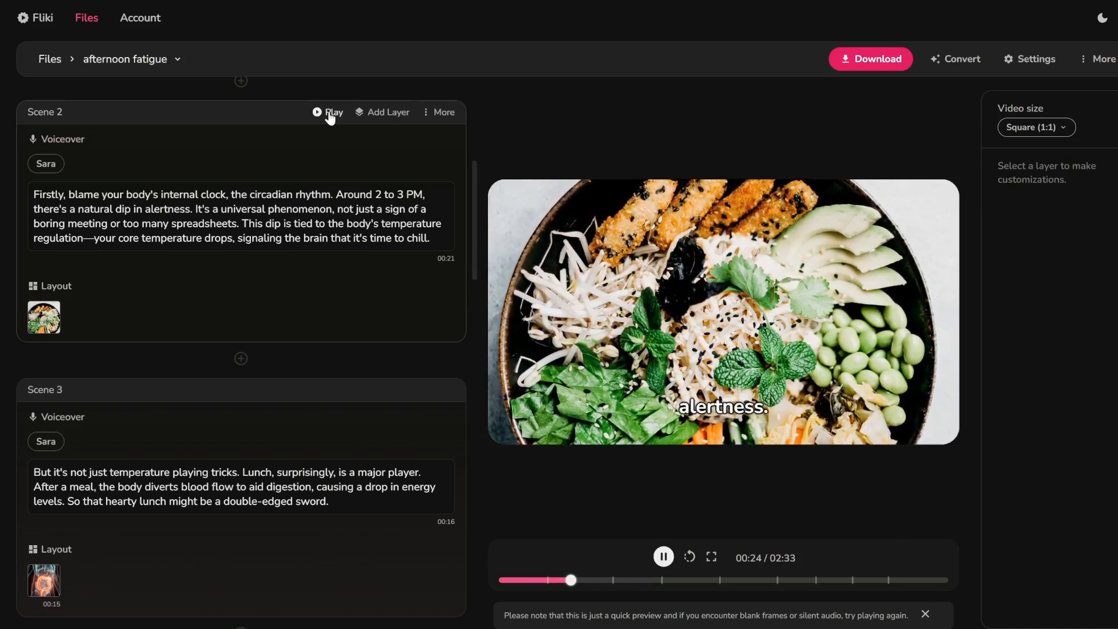
pyautogui.click(329, 115)
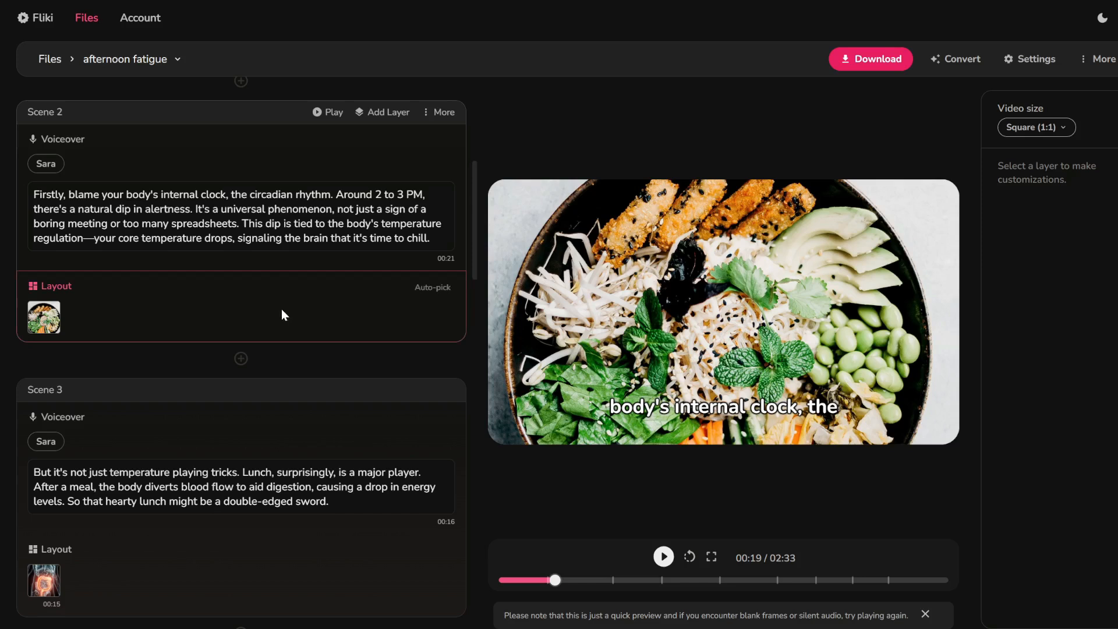
# Swap Scene 2's food-bowl image for the 'Clocks Spiral Tunnel' stock video found by searching 'clock'.
pyautogui.click(43, 326)
pyautogui.write('clock')
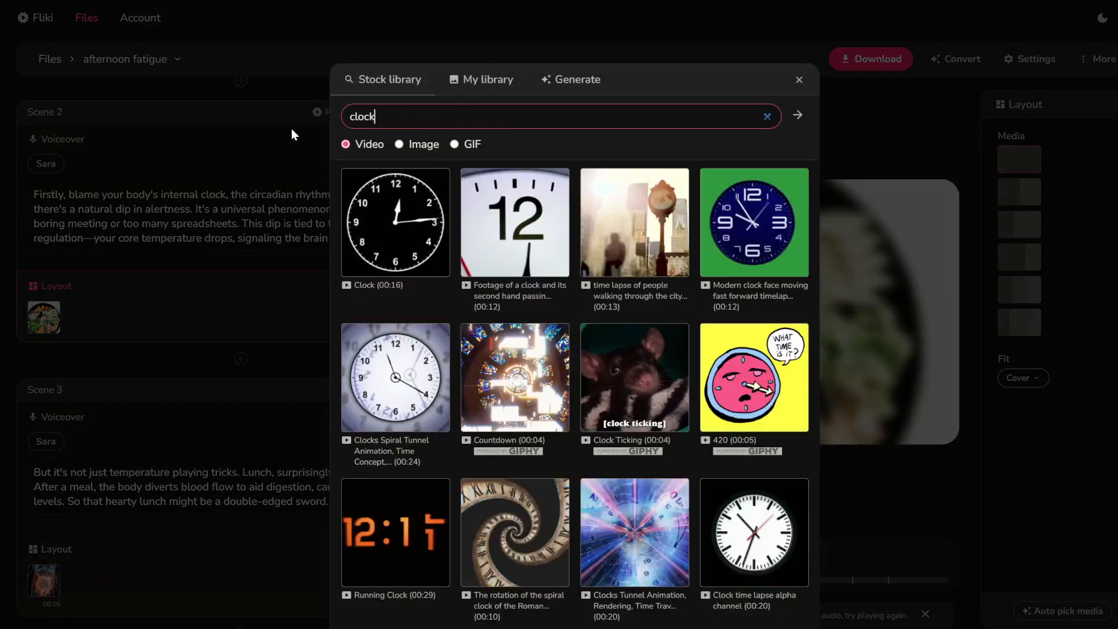
pyautogui.click(397, 406)
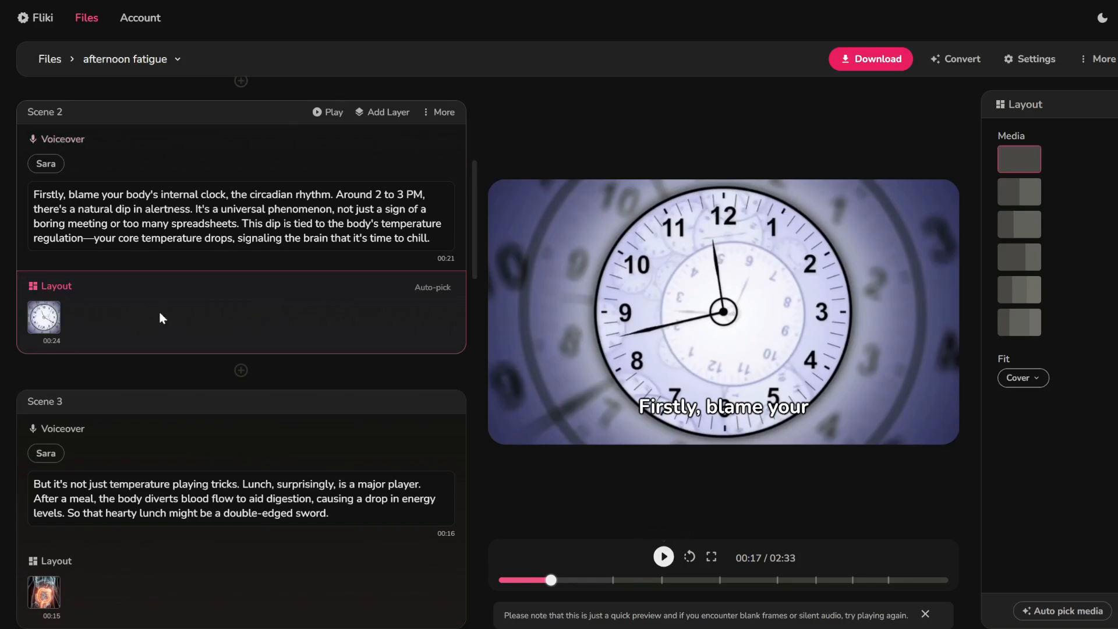
# Play the Scene 2 and Scene 3 previews, then scroll through the remaining scenes and back up.
pyautogui.click(317, 112)
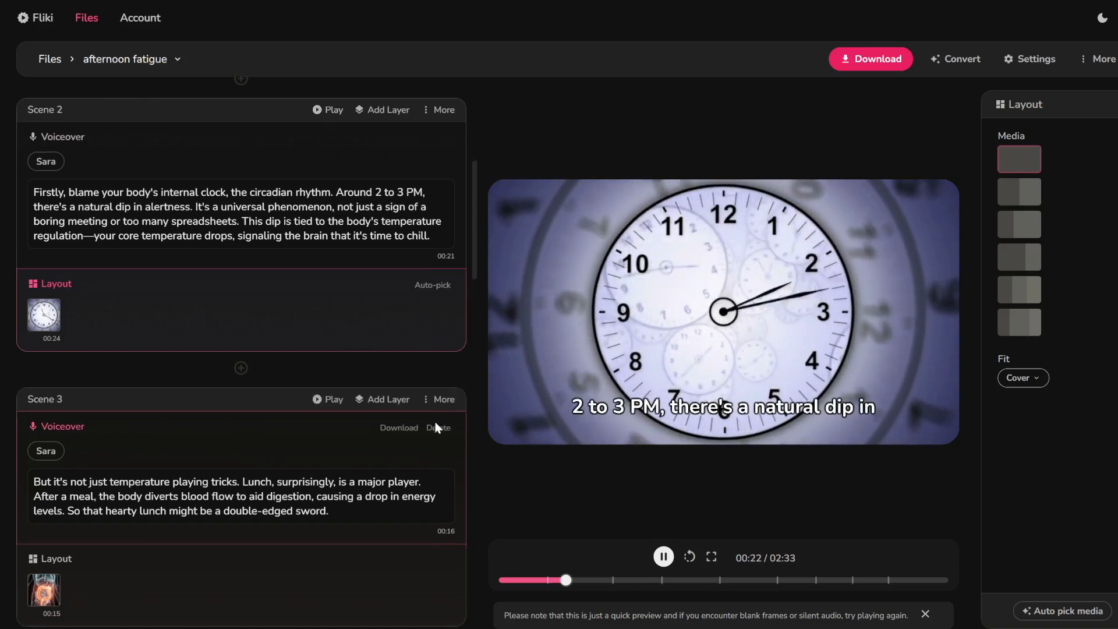
pyautogui.scroll(-3, 435, 422)
pyautogui.click(319, 241)
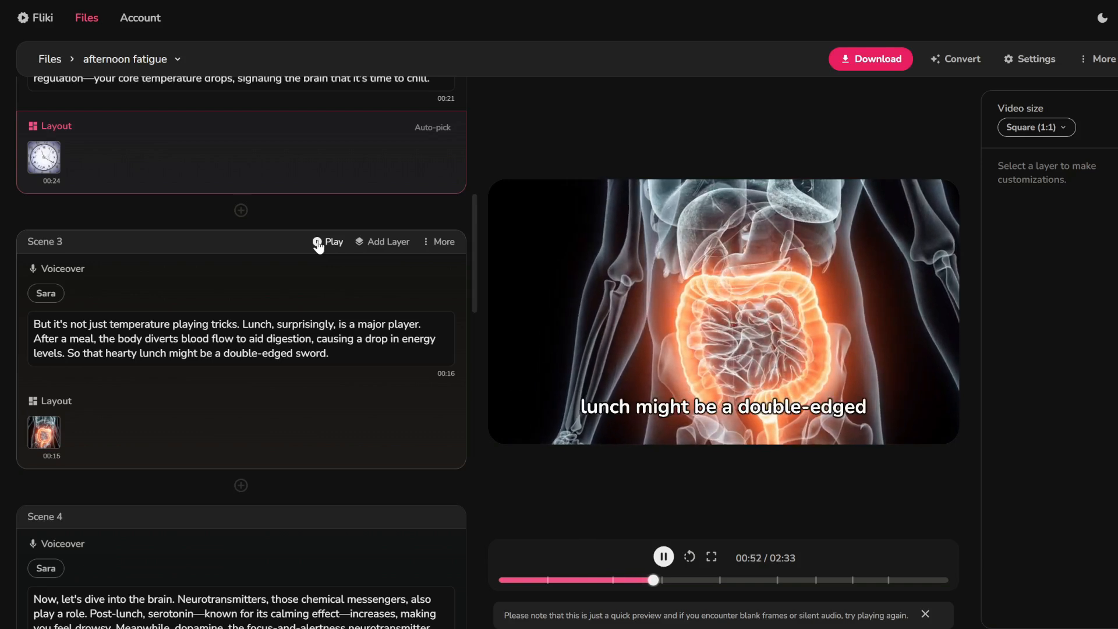
pyautogui.click(318, 242)
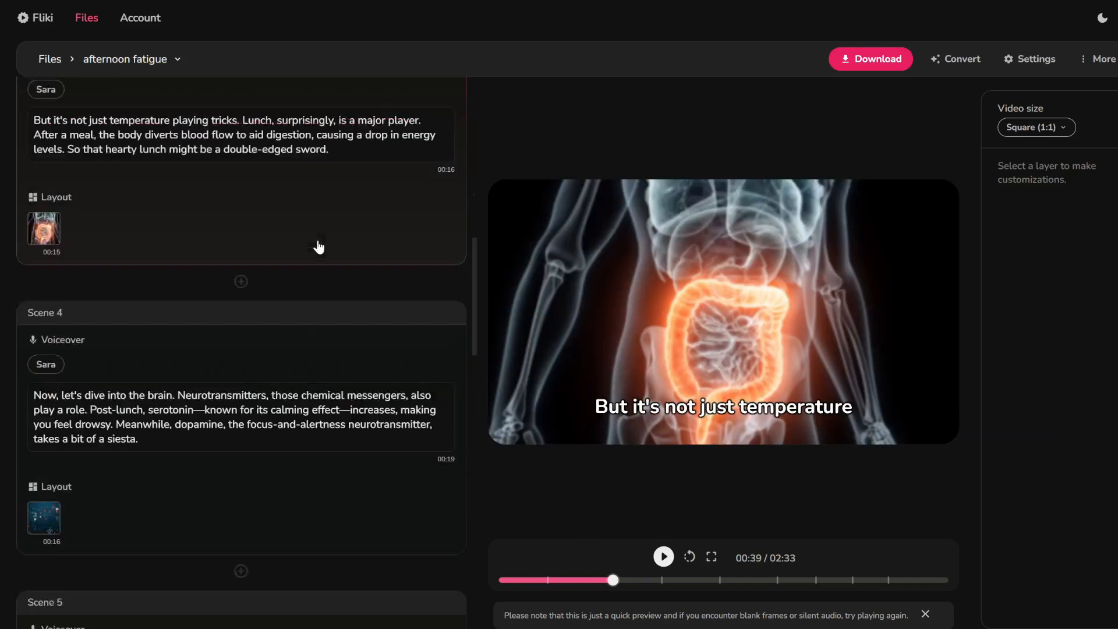
pyautogui.scroll(-3, 319, 245)
pyautogui.scroll(-6, 319, 242)
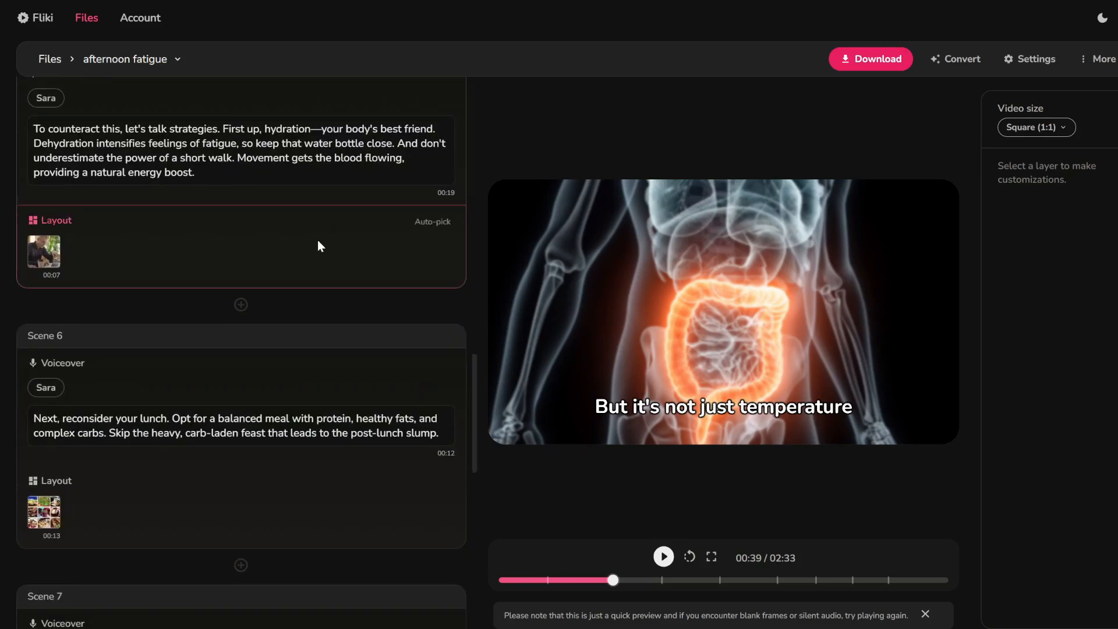
pyautogui.scroll(20, 317, 240)
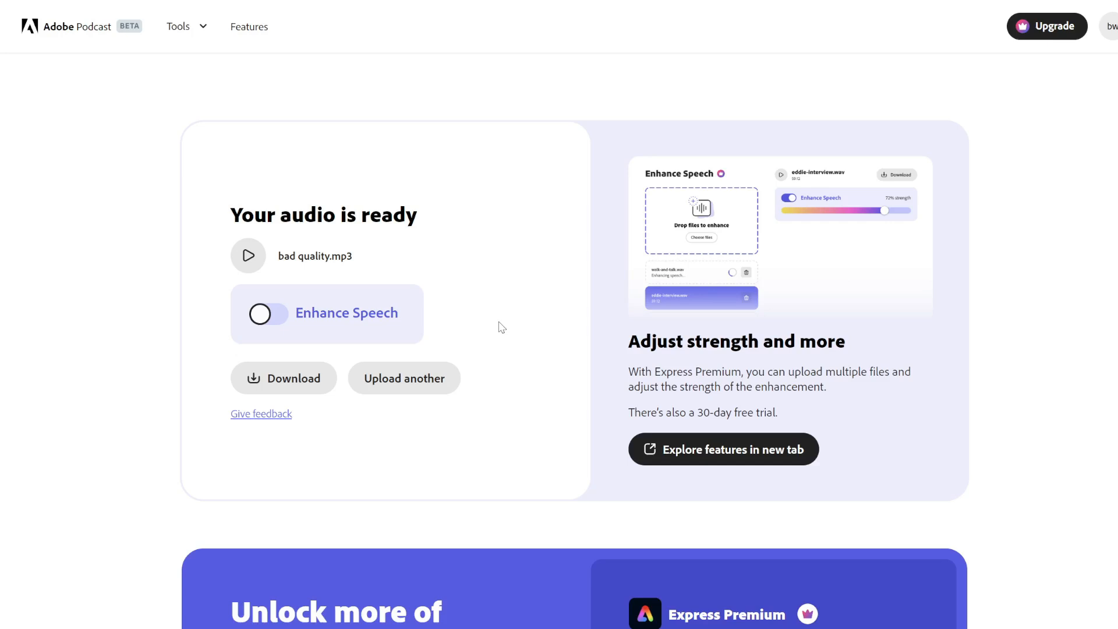
# Play the original bad quality.mp3, enable Enhance Speech, then play the enhanced audio to compare.
pyautogui.click(250, 260)
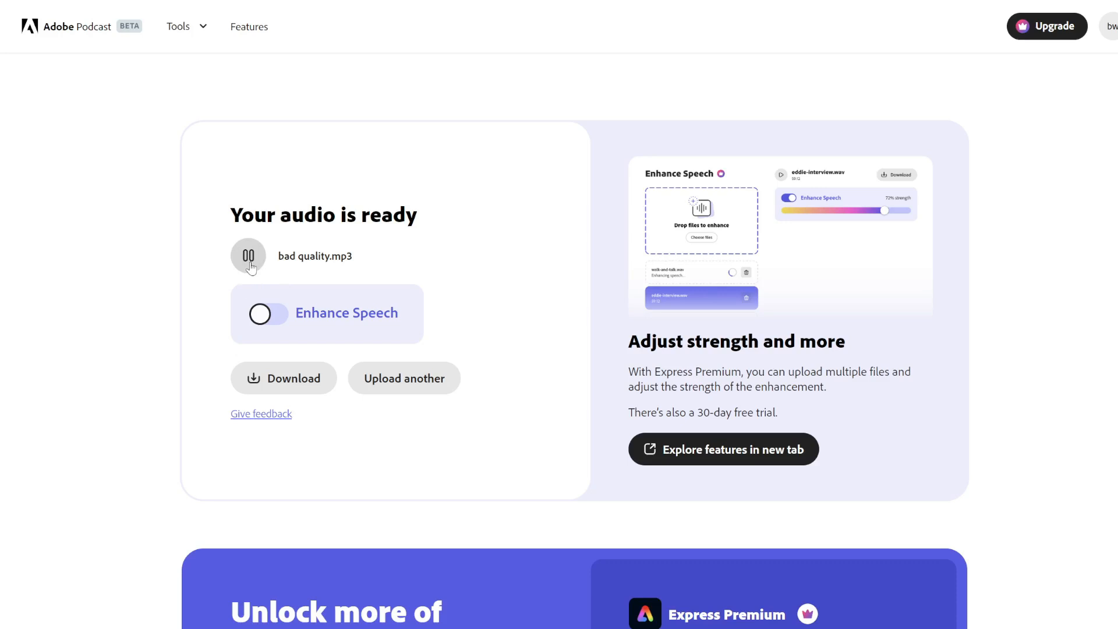
pyautogui.click(251, 267)
pyautogui.click(277, 323)
pyautogui.click(248, 266)
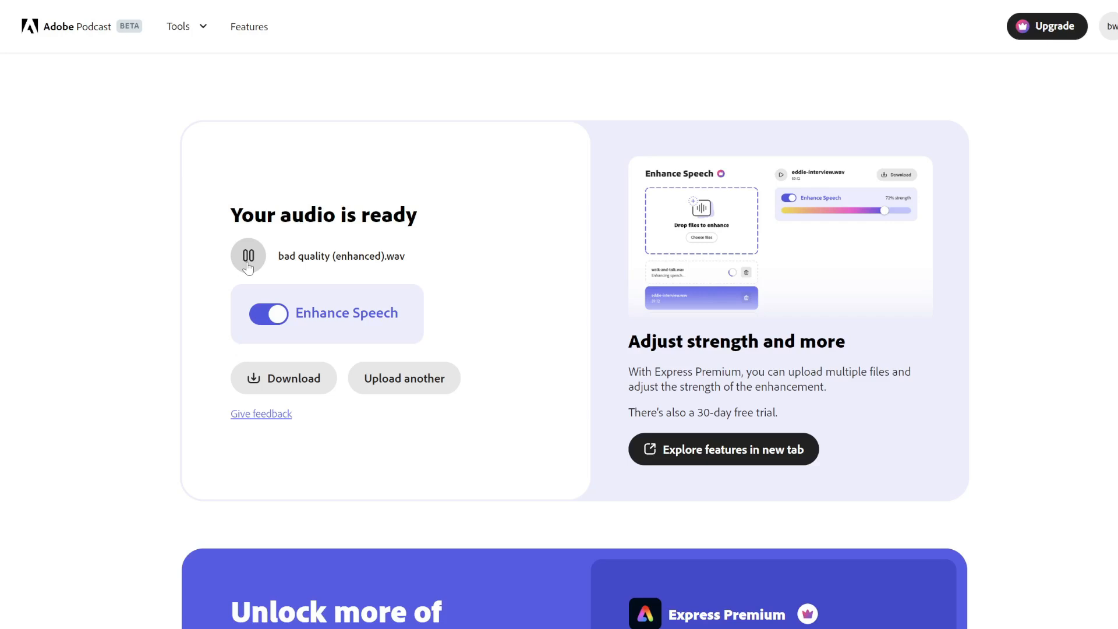
pyautogui.click(248, 267)
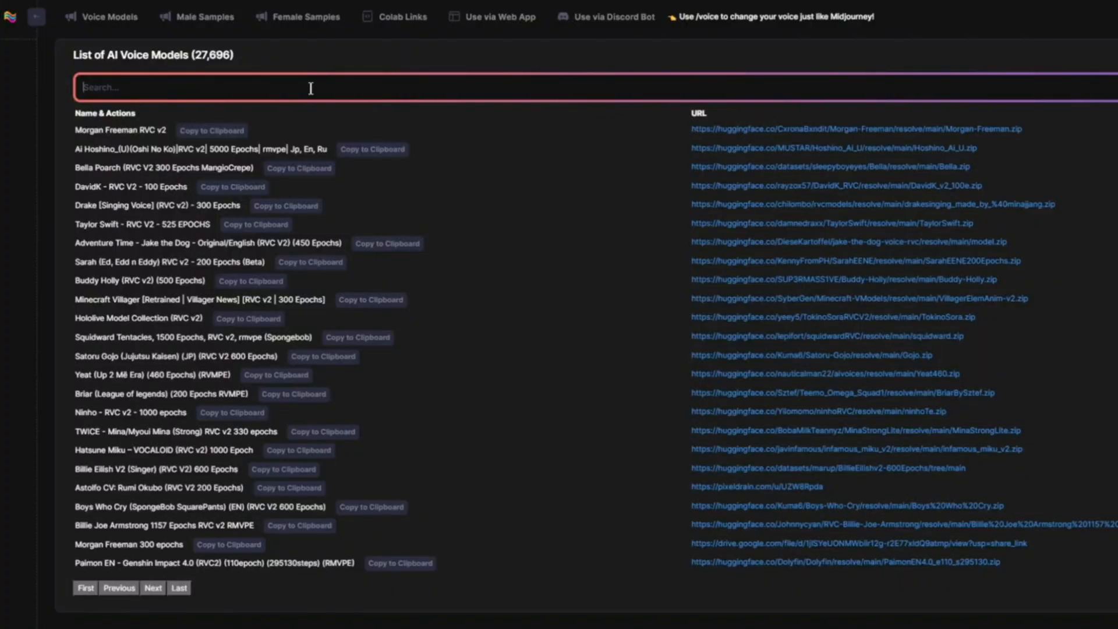
# Convert my_recording.wav with the Mr.Beast.pth voice model and play the converted result.
pyautogui.write('mr. be')
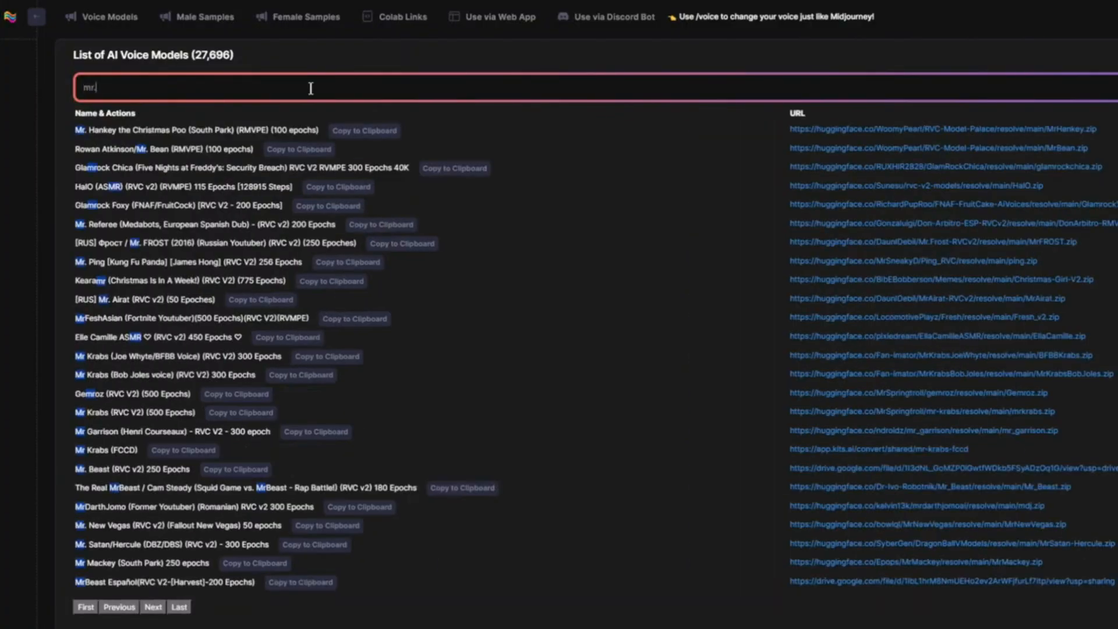
pyautogui.write('ast')
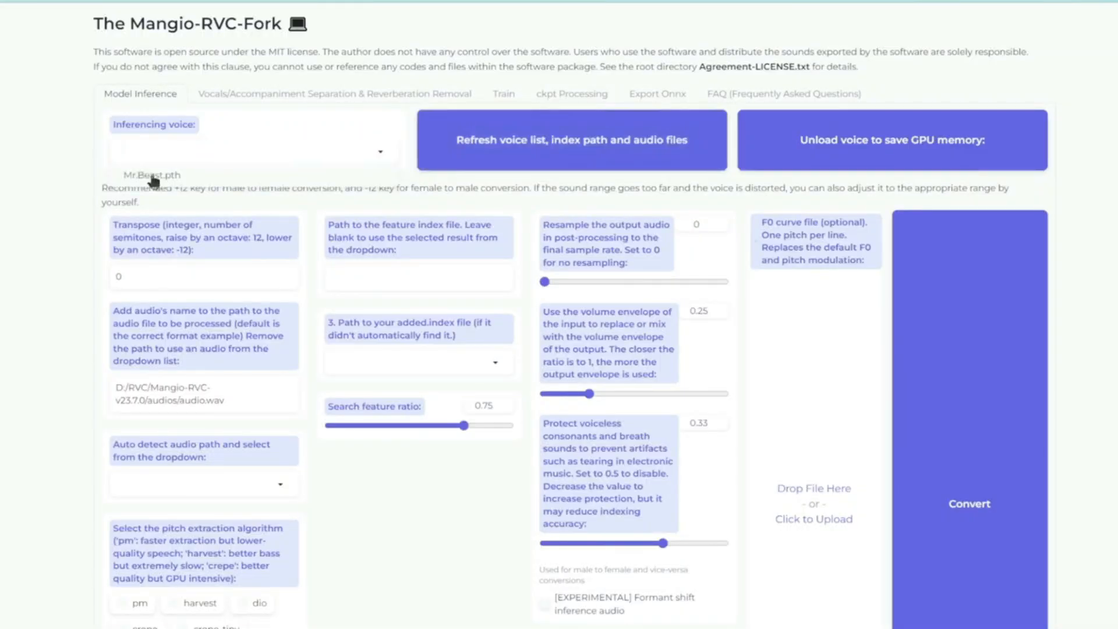
pyautogui.click(153, 177)
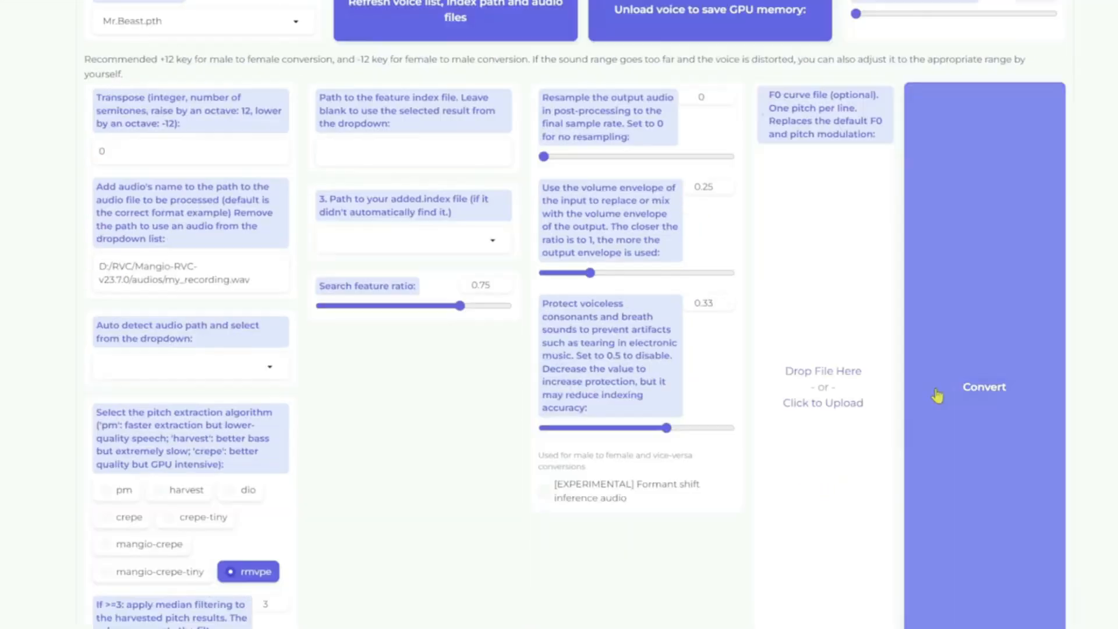
pyautogui.click(948, 385)
pyautogui.scroll(-4, 948, 385)
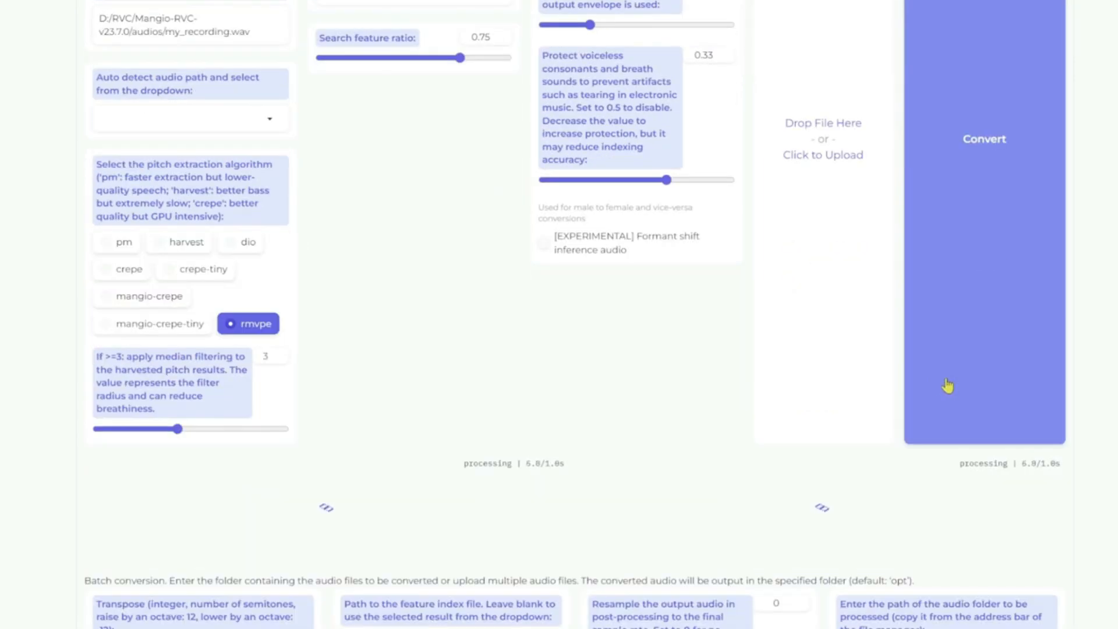
pyautogui.click(602, 497)
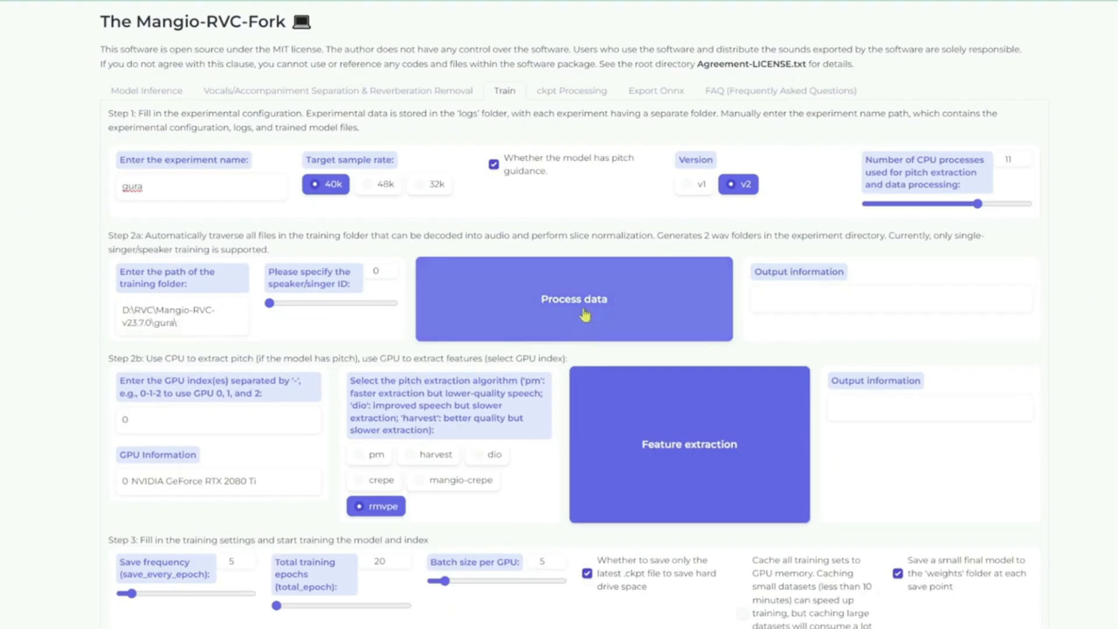
# Preprocess the gura training data folder.
pyautogui.click(548, 303)
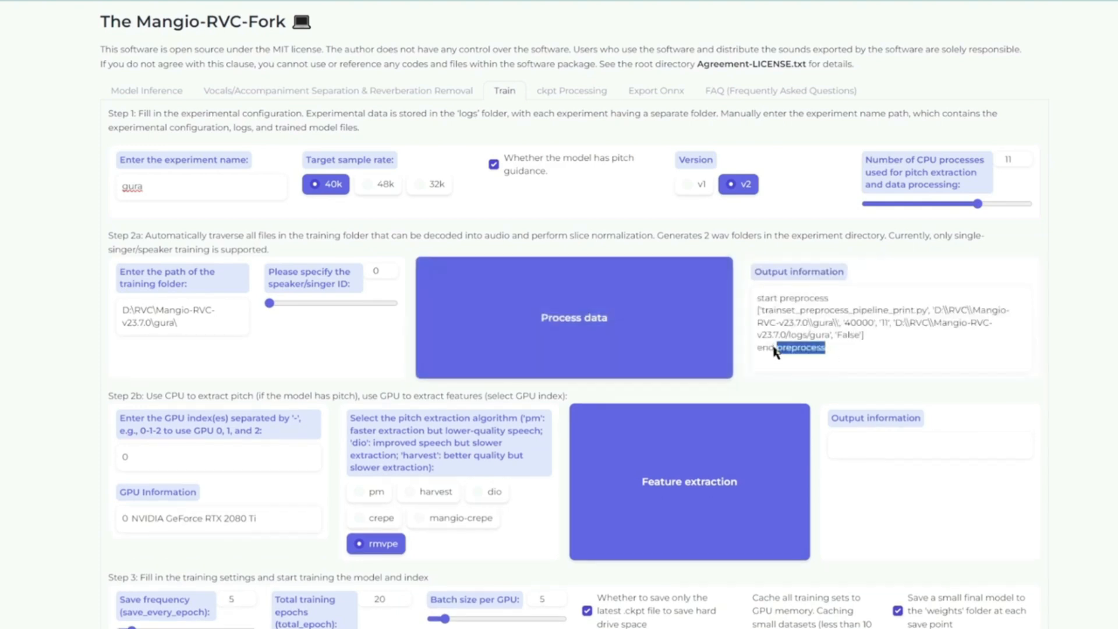
pyautogui.scroll(-2, 136, 448)
pyautogui.moveTo(138, 401); pyautogui.dragTo(274, 401)
pyautogui.click(333, 397)
# Keep rmvpe as the pitch extraction algorithm and run pitch and feature extraction.
pyautogui.click(356, 378)
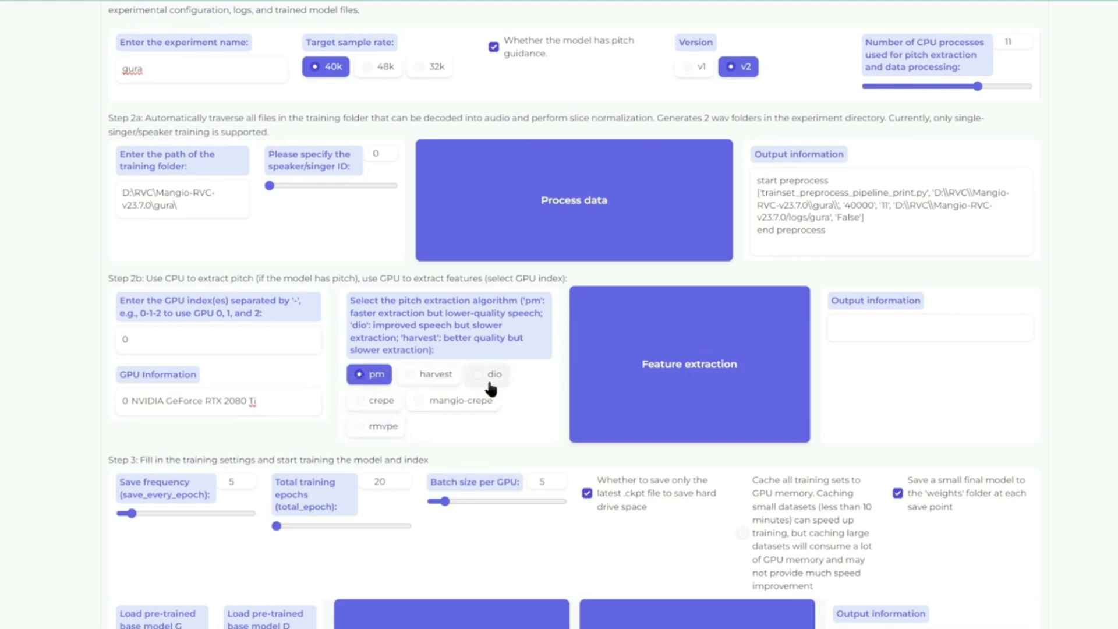
pyautogui.click(382, 428)
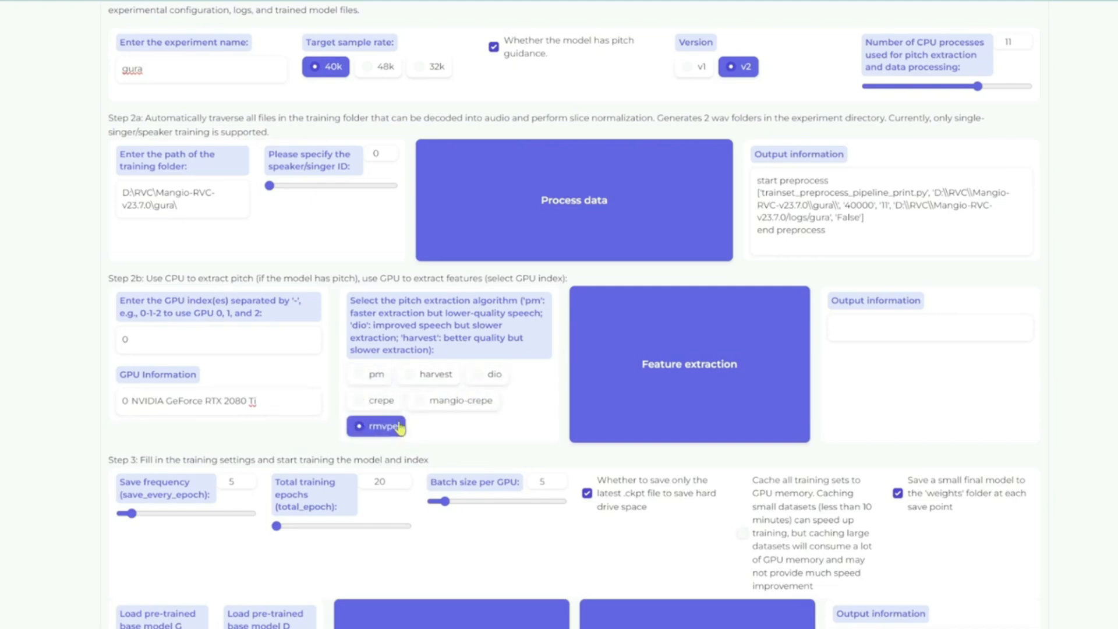
pyautogui.click(646, 362)
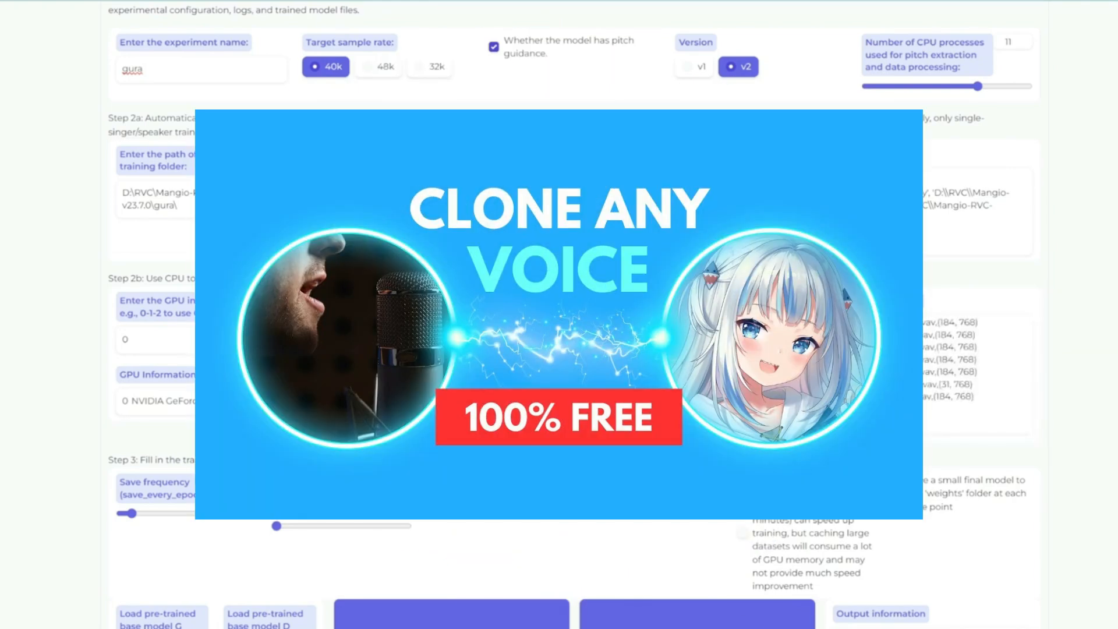
pyautogui.scroll(-3, 98, 401)
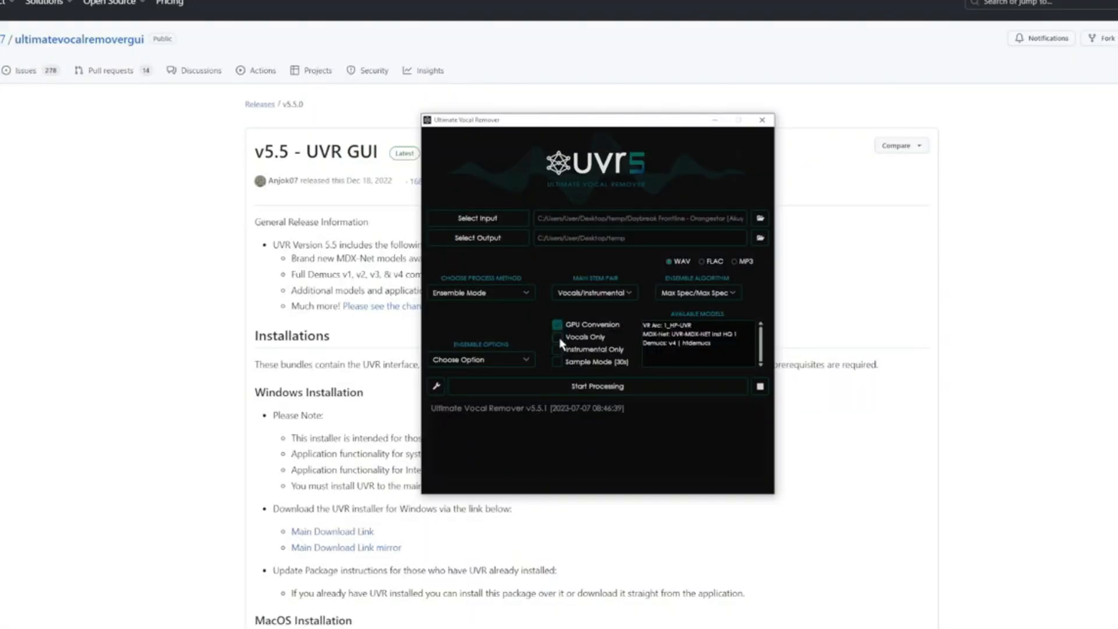
# Tick Vocals Only, choose the Max Spec/Max Spec ensemble algorithm and start processing the song.
pyautogui.click(559, 339)
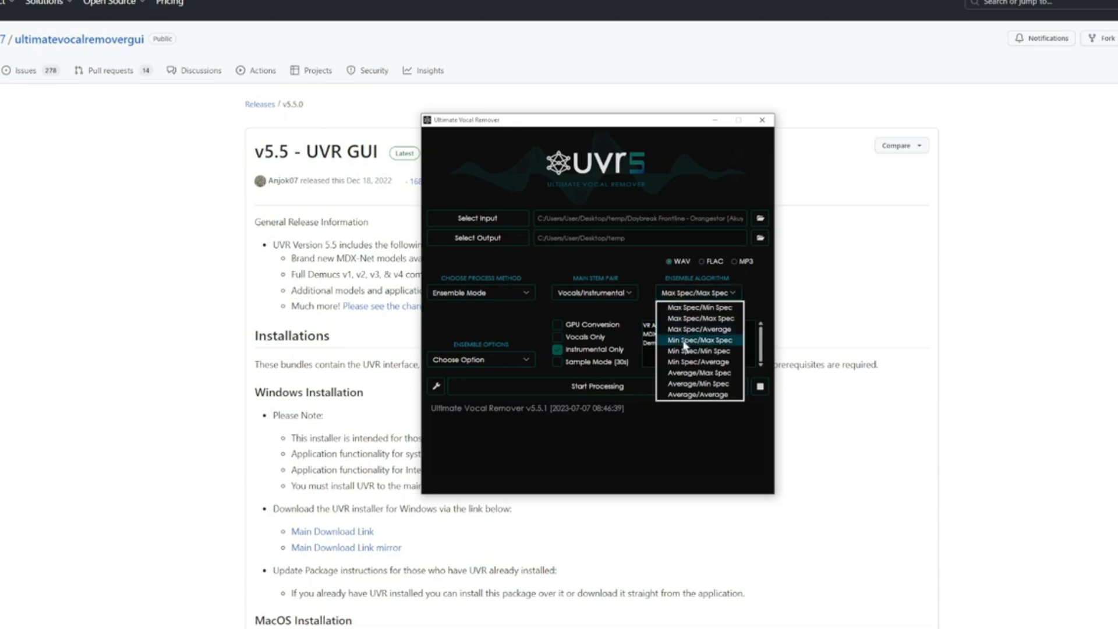
pyautogui.click(686, 347)
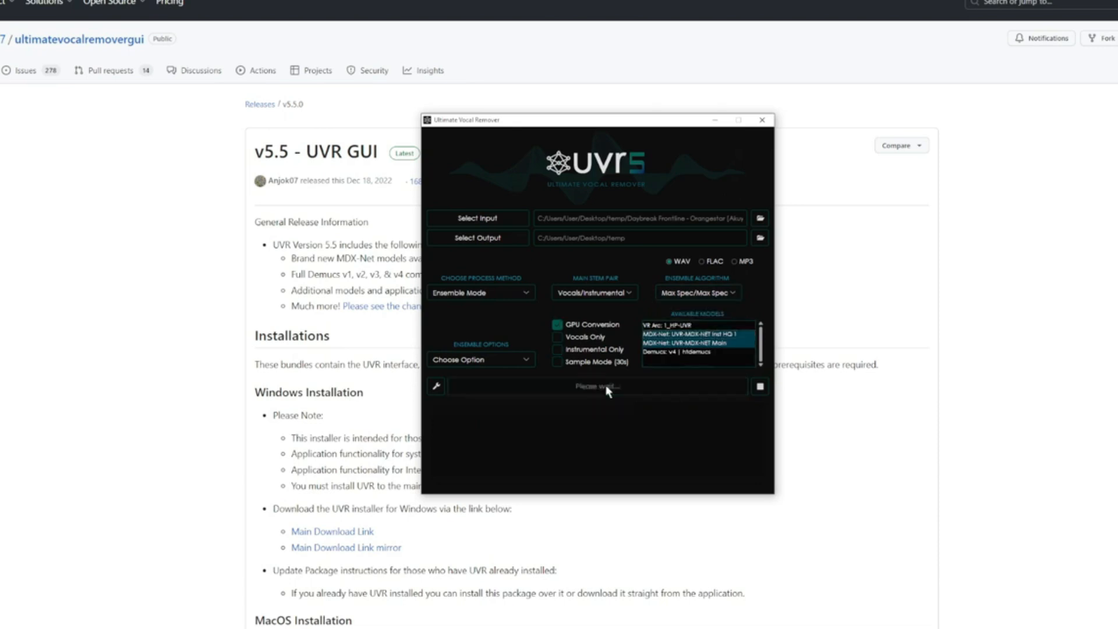
pyautogui.click(607, 388)
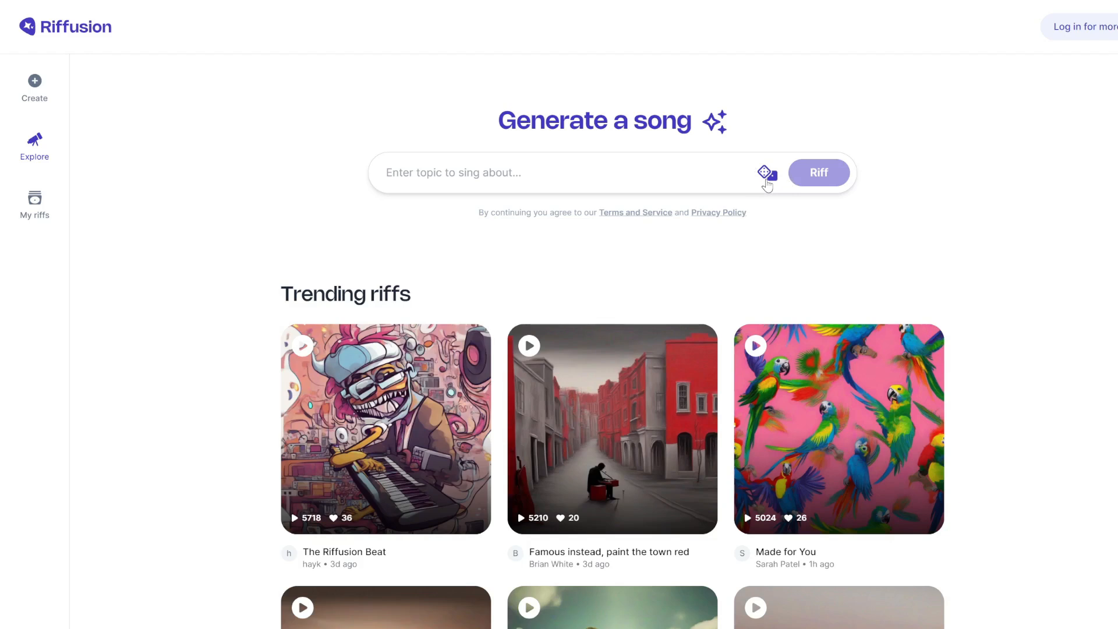
# Generate 'Tails and Melodies' from a random 'Song for my dog' prompt, play version one, show its options.
pyautogui.click(766, 181)
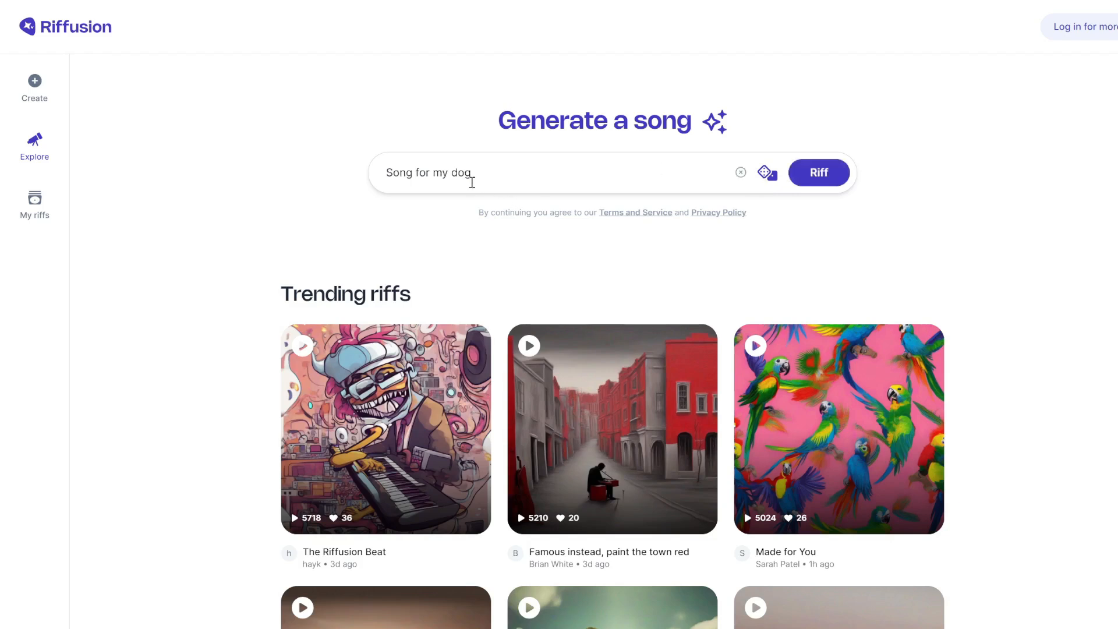
pyautogui.click(834, 167)
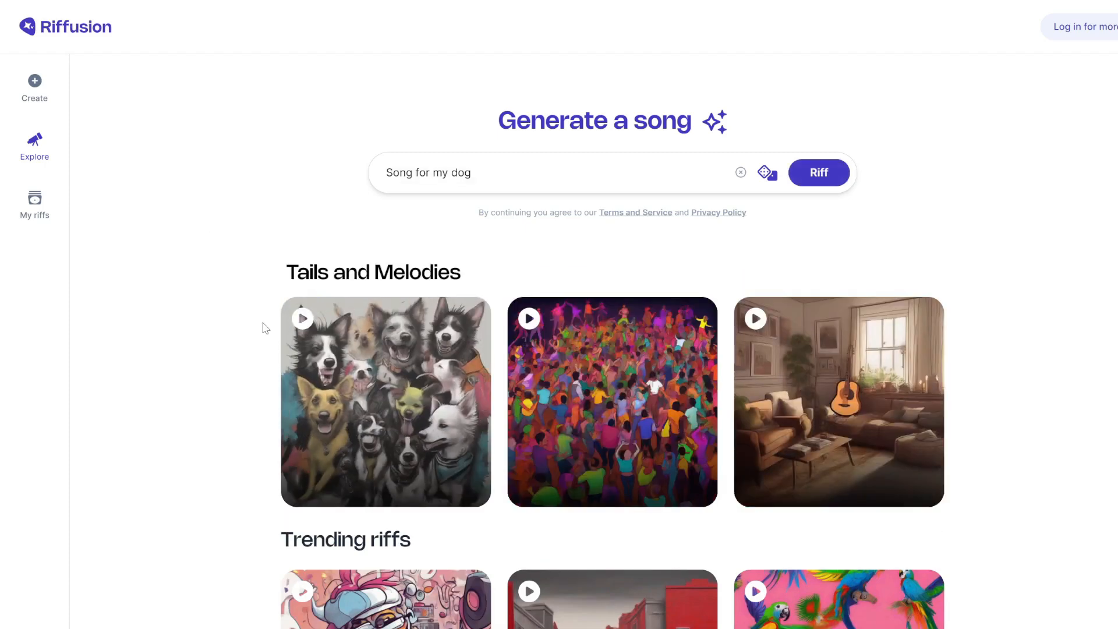
pyautogui.moveTo(301, 330)
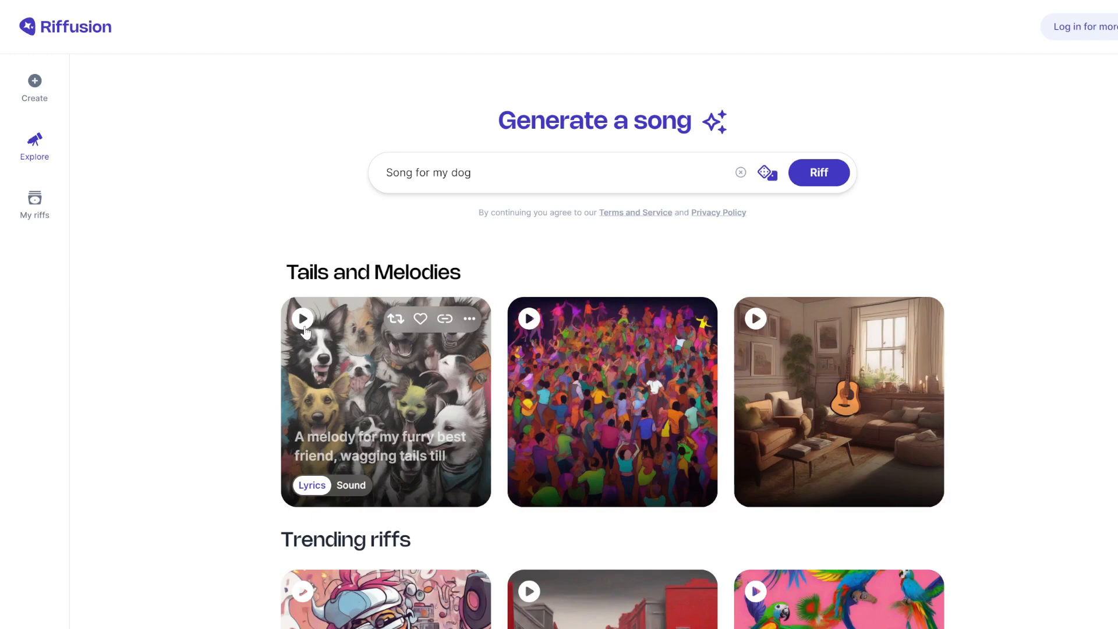
pyautogui.click(303, 319)
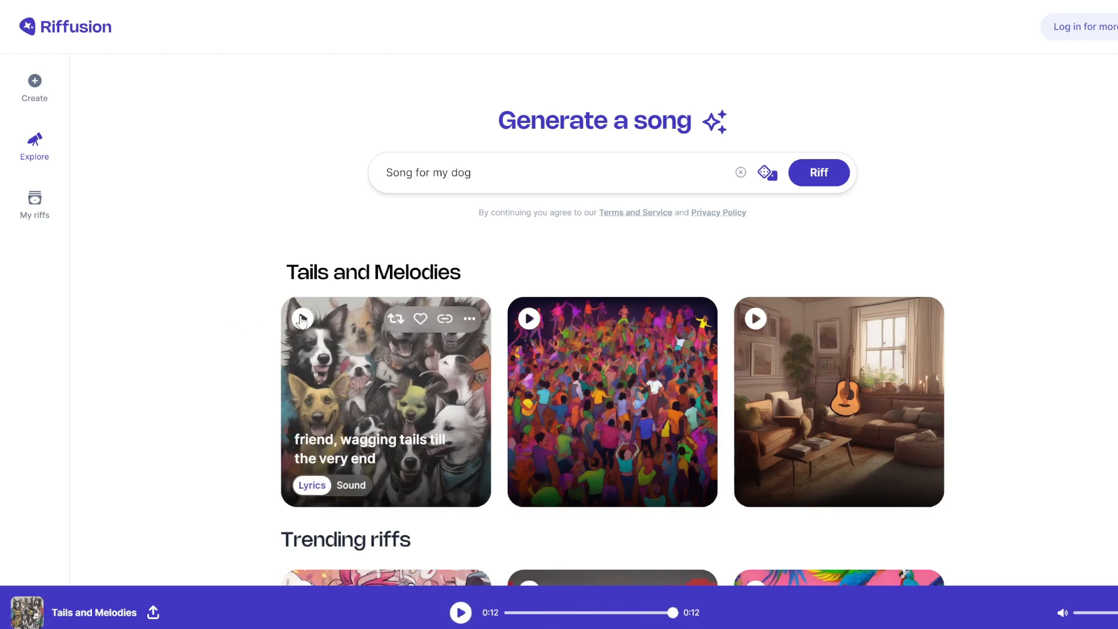
pyautogui.click(470, 319)
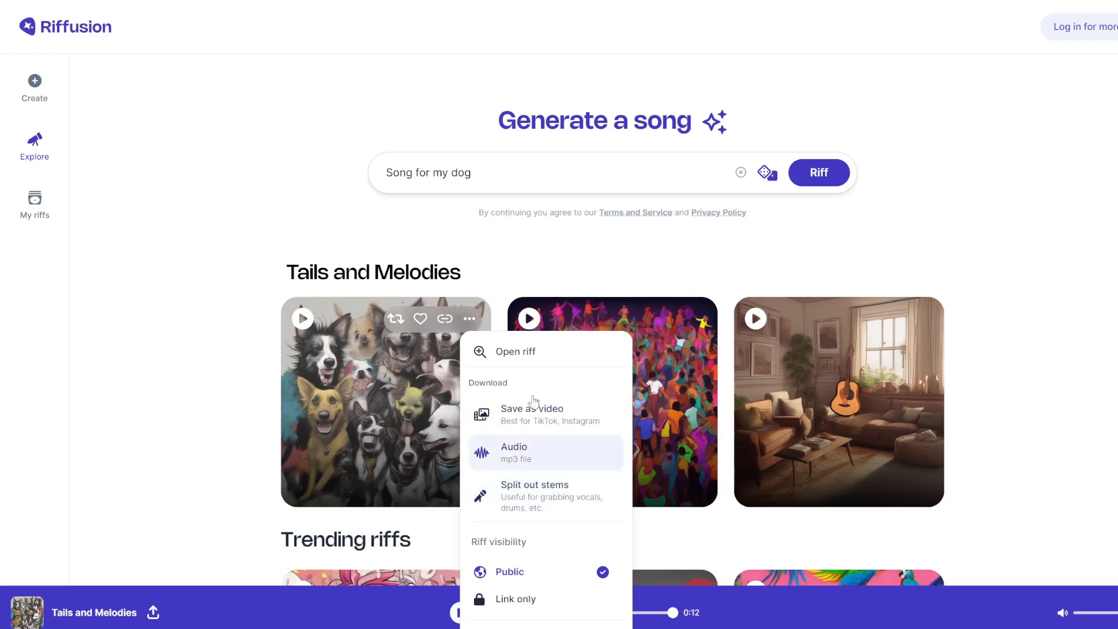
# Play the second and third dog-song versions, then play Soundful's Slap House sample.
pyautogui.click(744, 279)
pyautogui.click(531, 319)
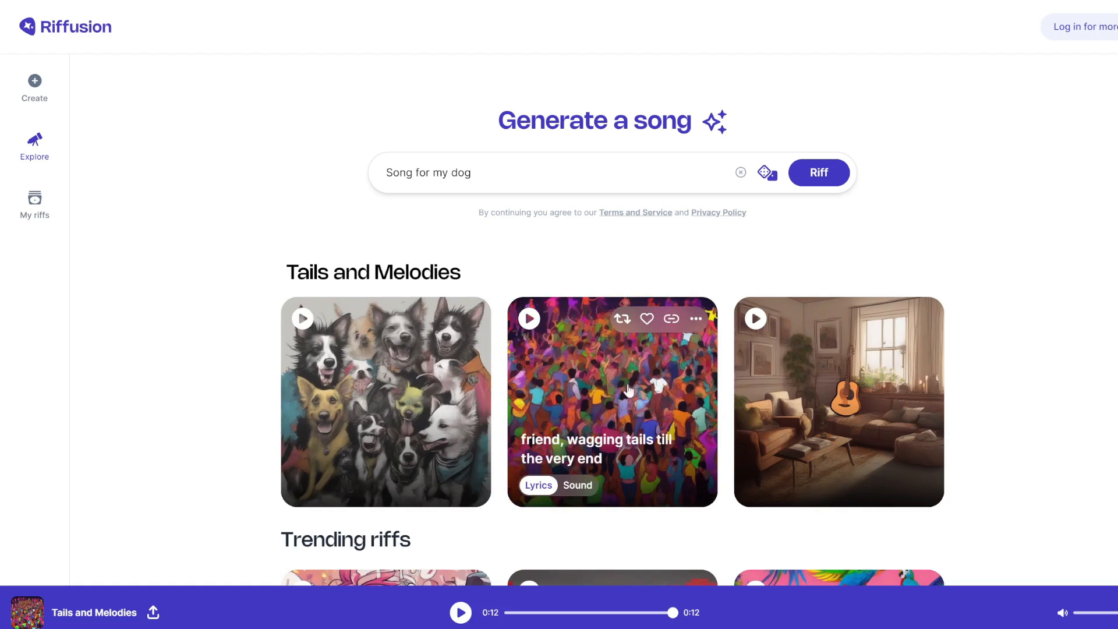
pyautogui.click(756, 319)
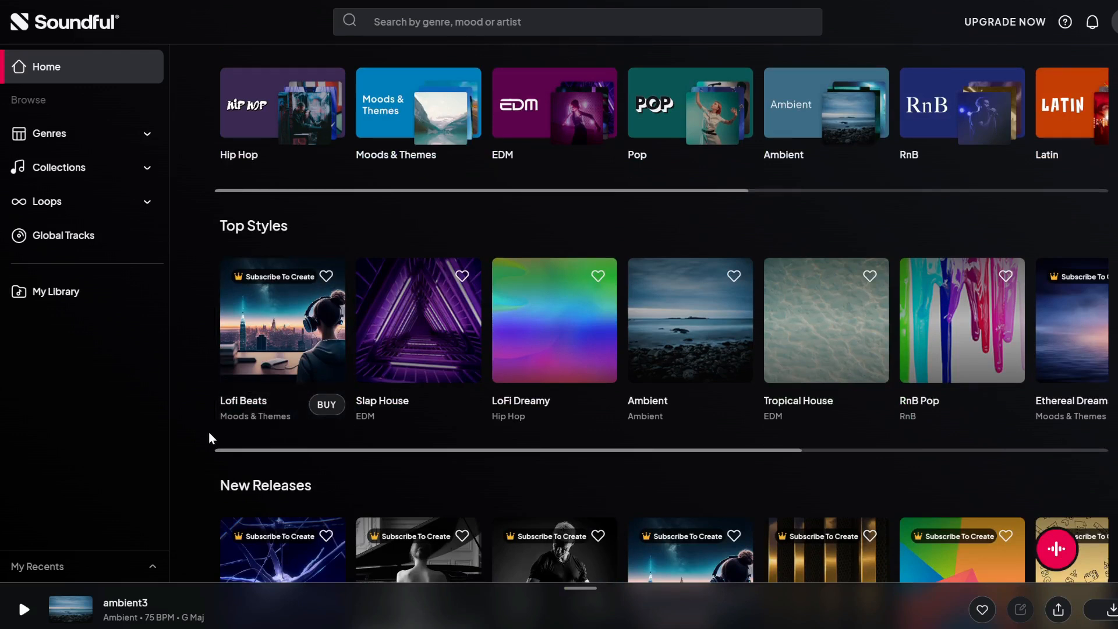
pyautogui.click(418, 323)
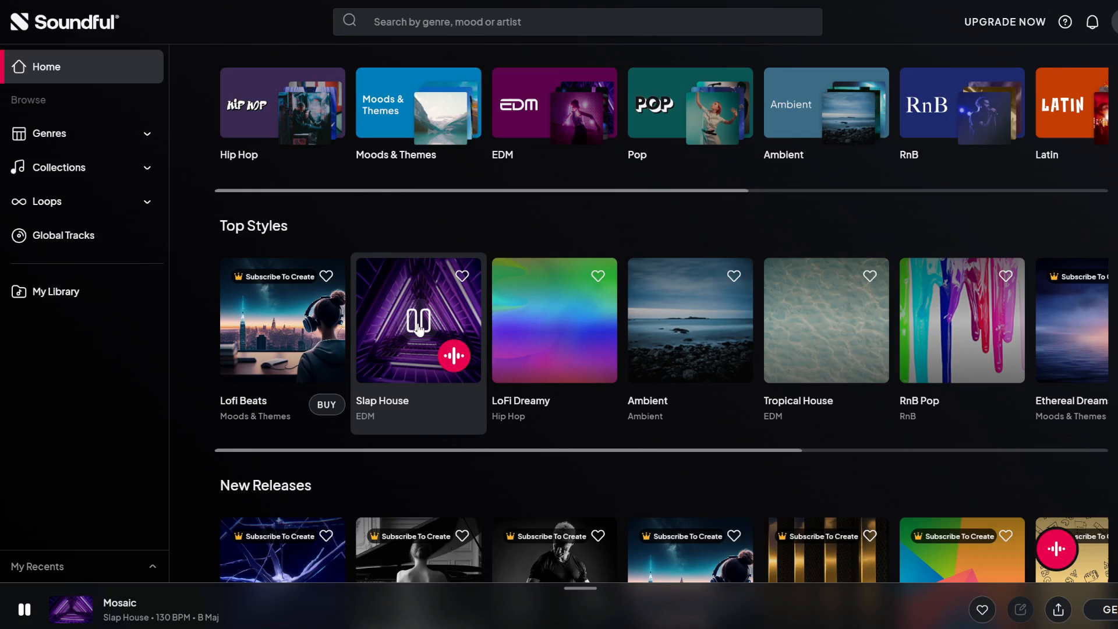
# Pause Mosaic, the Slap House sample playing on its Top Styles card.
pyautogui.click(419, 321)
# Play Fireball, the Driving Techno sample from Top Styles, and then pause it.
pyautogui.hscroll(5, 640, 320)
pyautogui.click(893, 320)
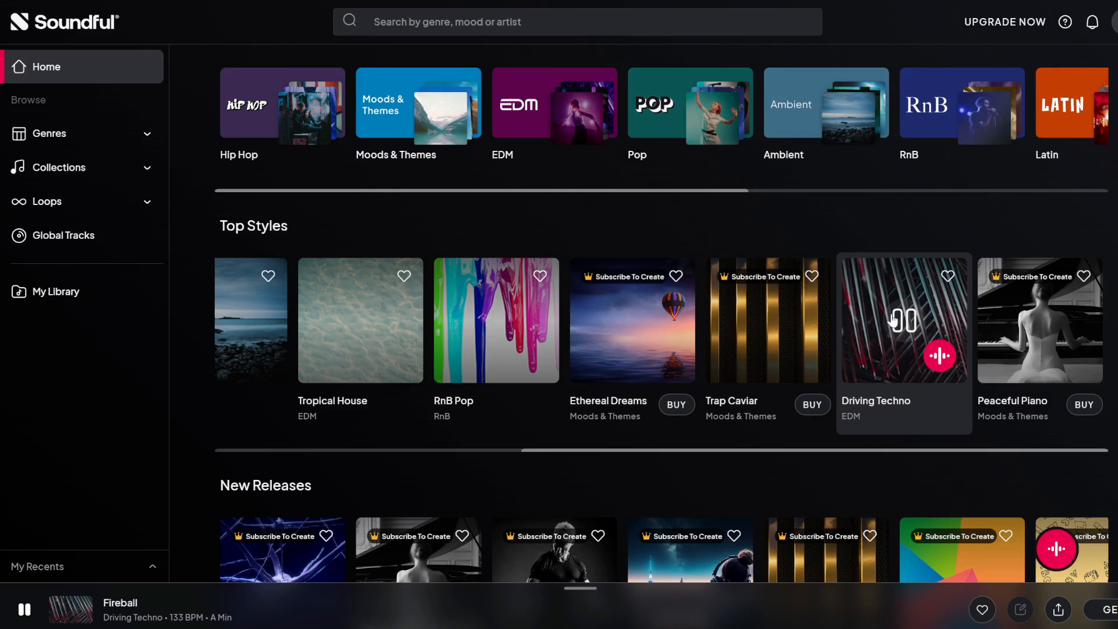
pyautogui.click(893, 320)
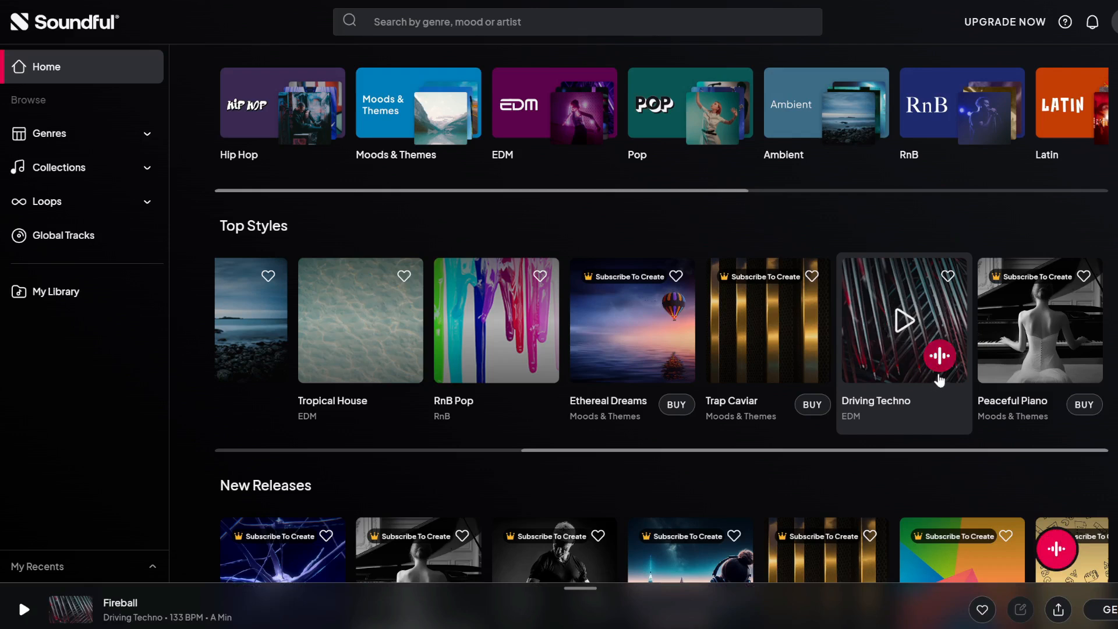
# Create and preview a Driving Techno track at 134 BPM.
pyautogui.click(941, 356)
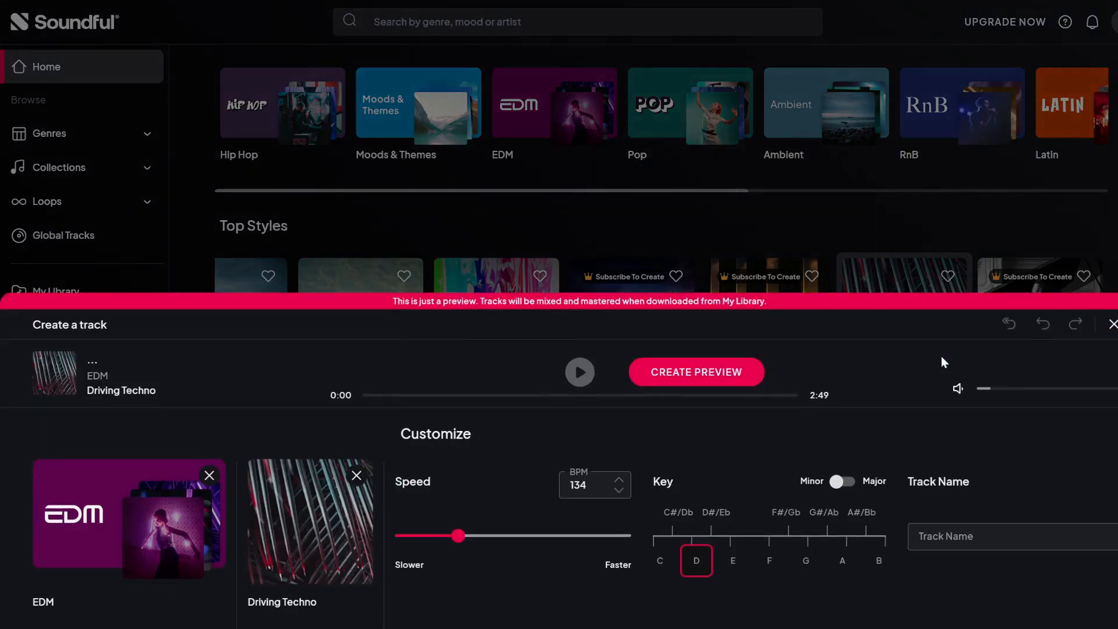
pyautogui.click(721, 376)
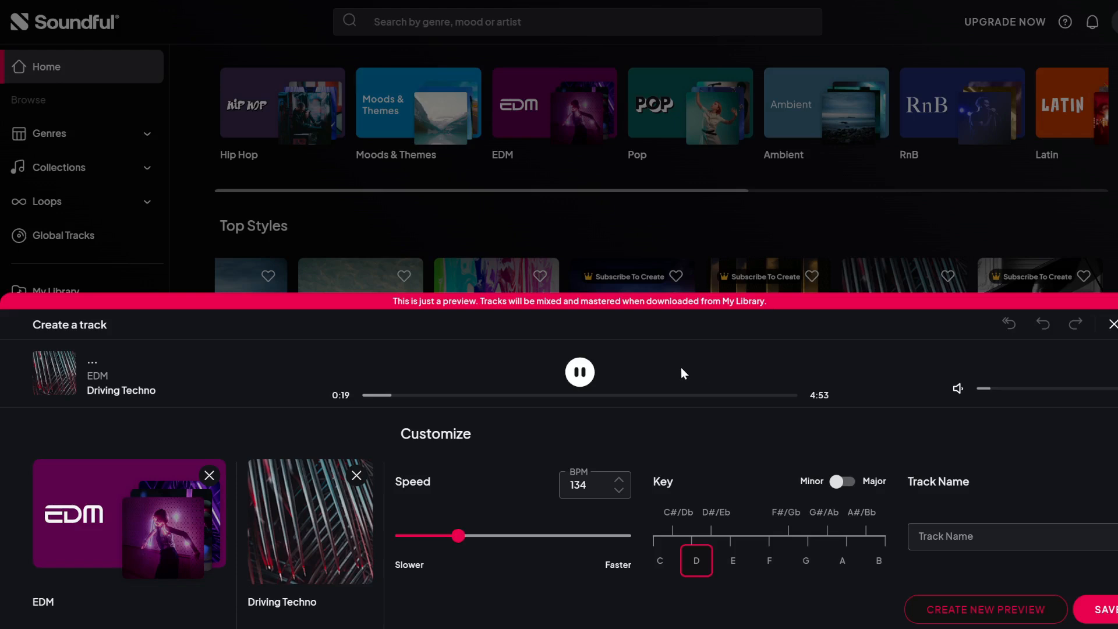
pyautogui.click(587, 376)
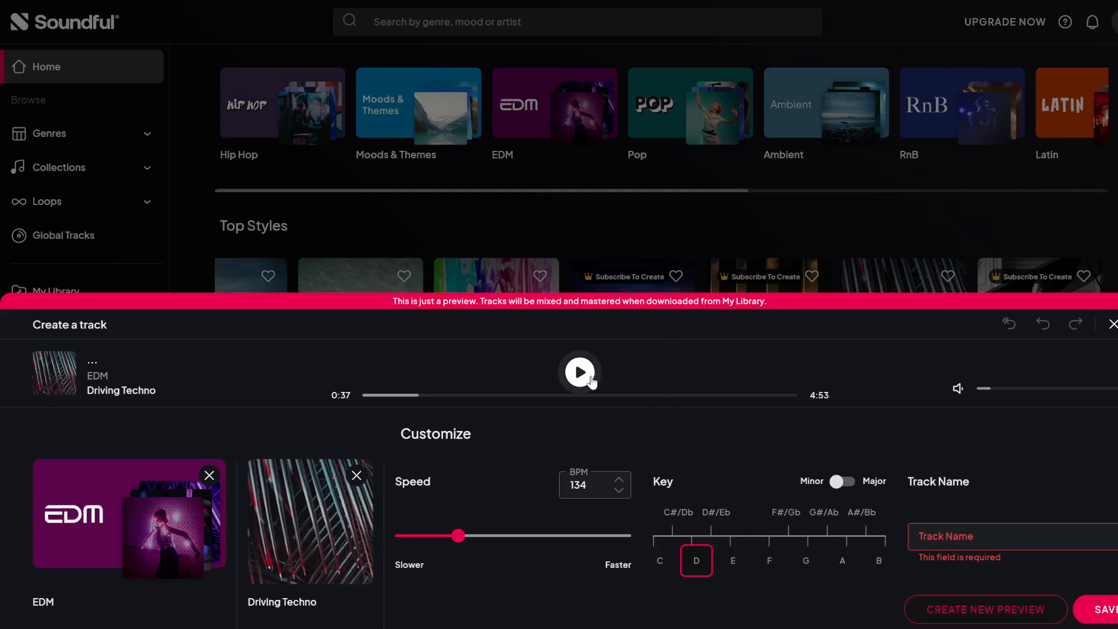
# Name the track 'driving1', save it, and view it in My Library.
pyautogui.click(960, 539)
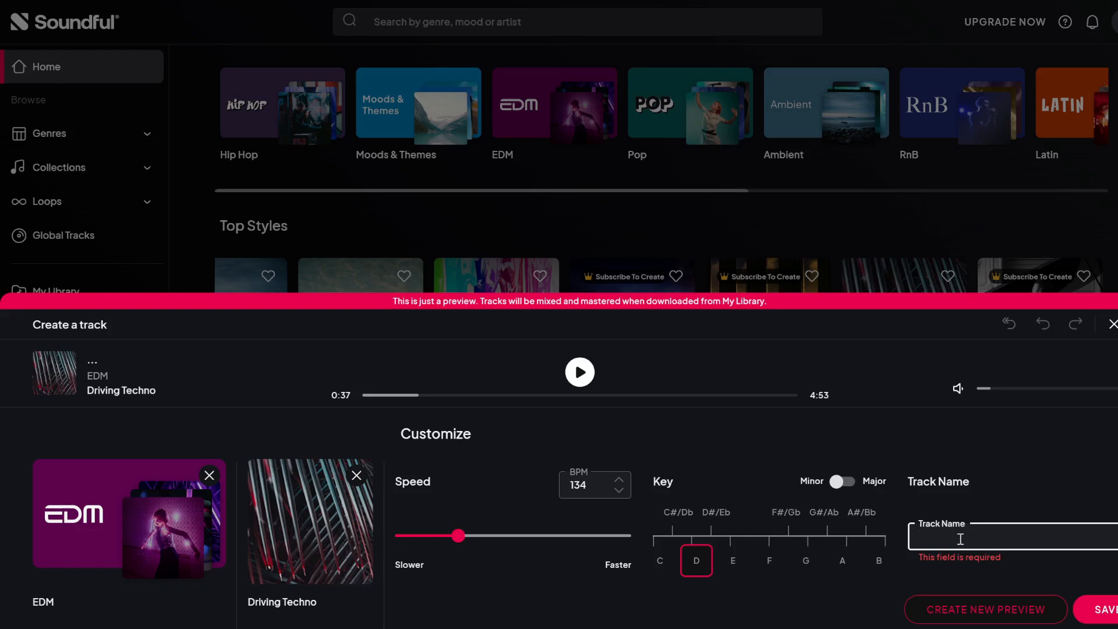
pyautogui.write('driving1')
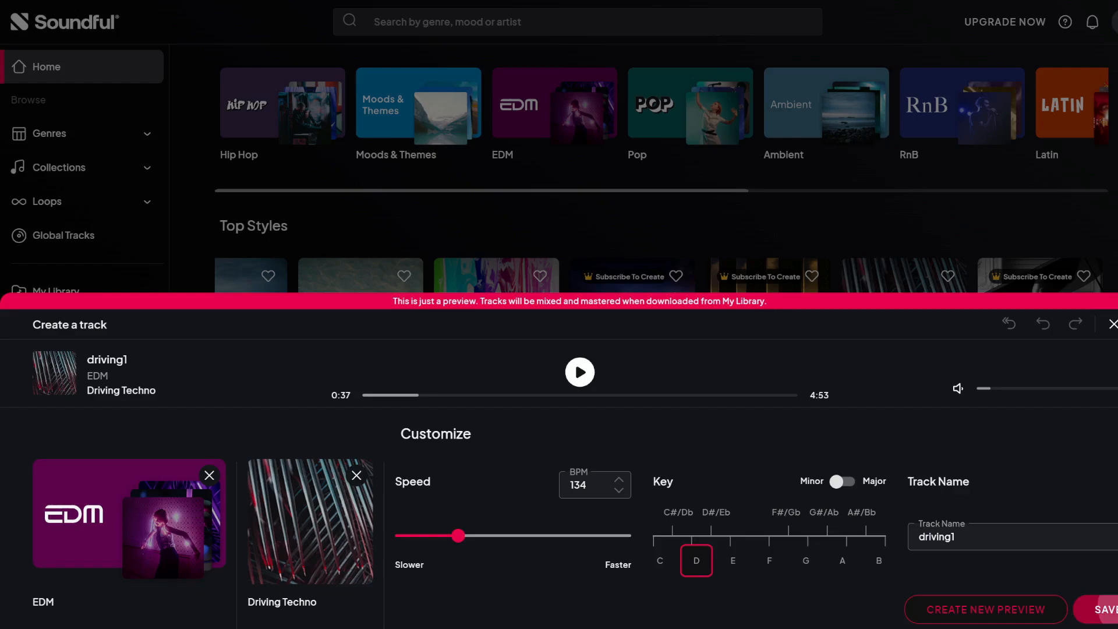
pyautogui.click(1100, 609)
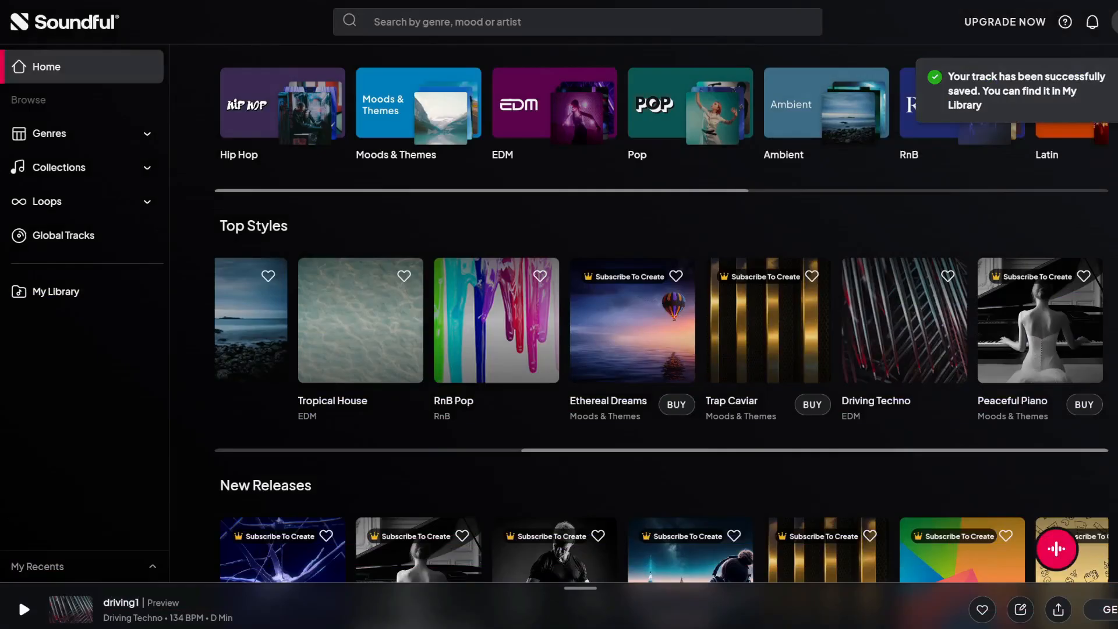
pyautogui.click(65, 296)
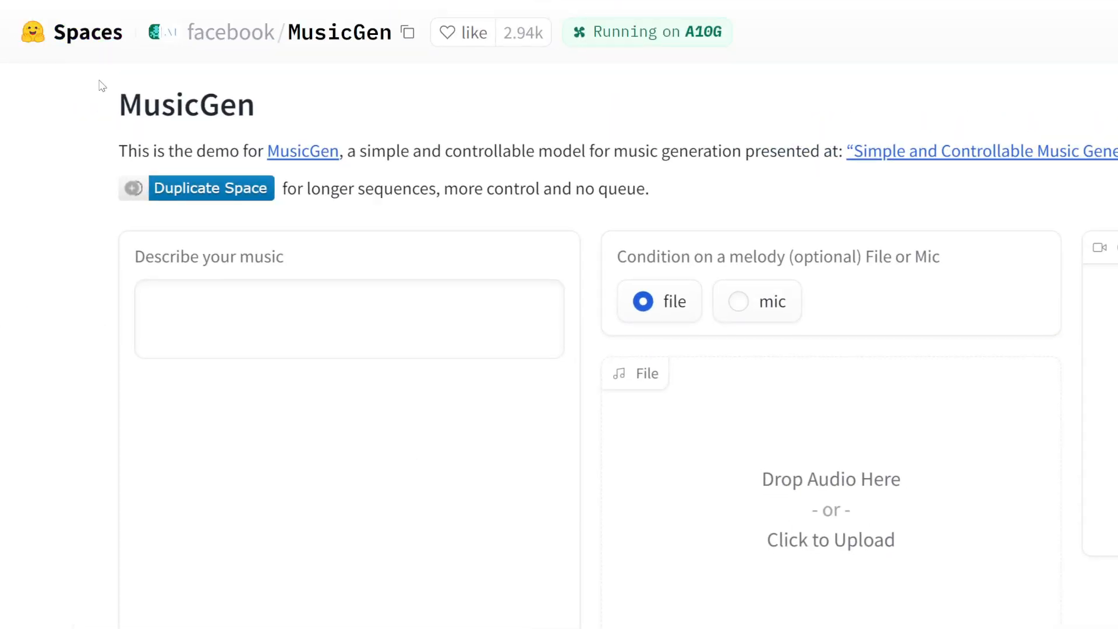
# Load the 'lofi slow bpm electro chill with organic samples' example as the MusicGen description.
pyautogui.click(274, 154)
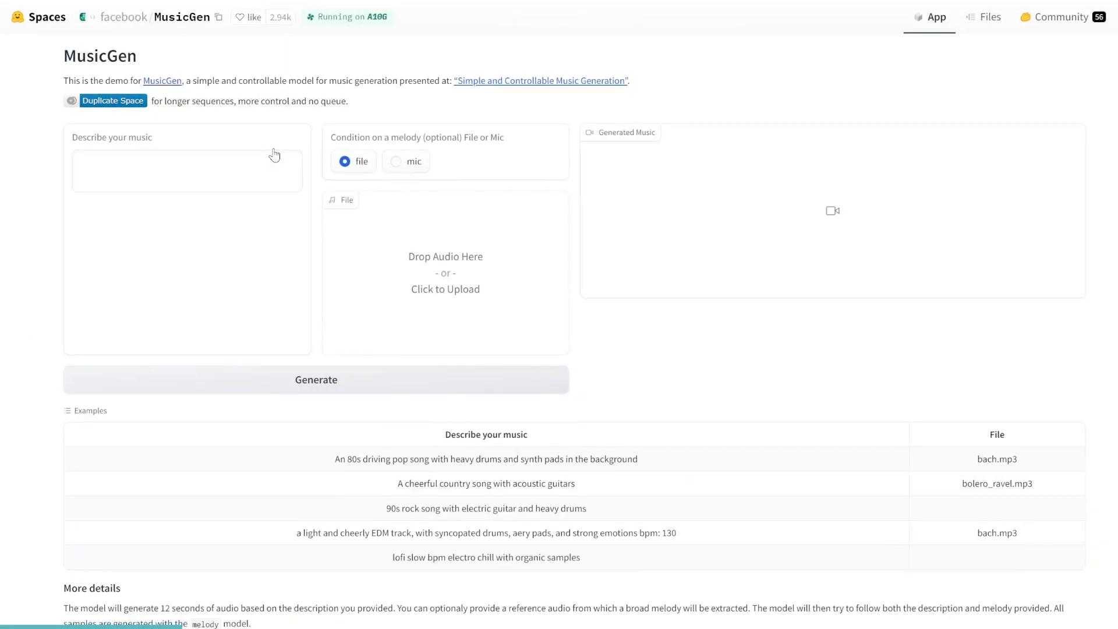
pyautogui.click(591, 565)
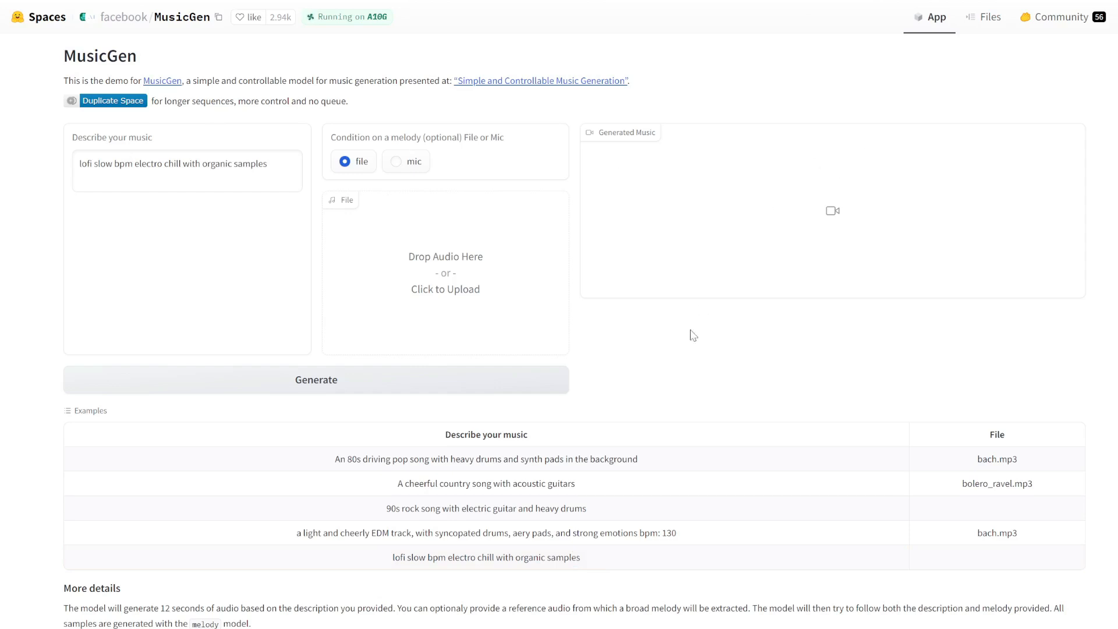
pyautogui.scroll(-1, 691, 332)
pyautogui.moveTo(123, 542); pyautogui.dragTo(235, 541)
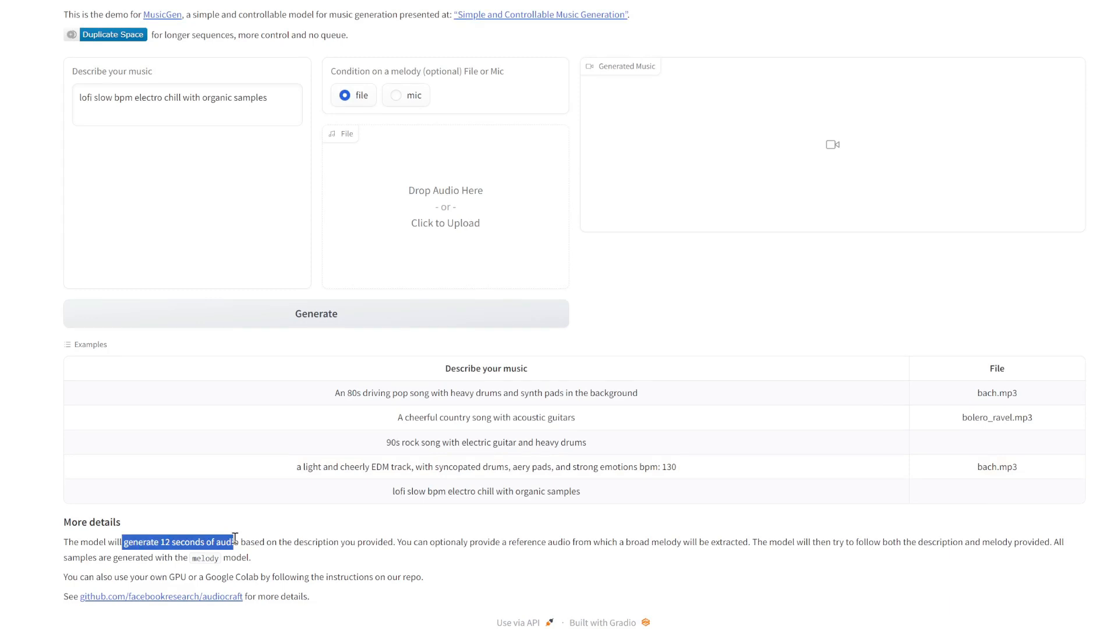
pyautogui.moveTo(235, 541); pyautogui.dragTo(240, 541)
pyautogui.scroll(1, 240, 542)
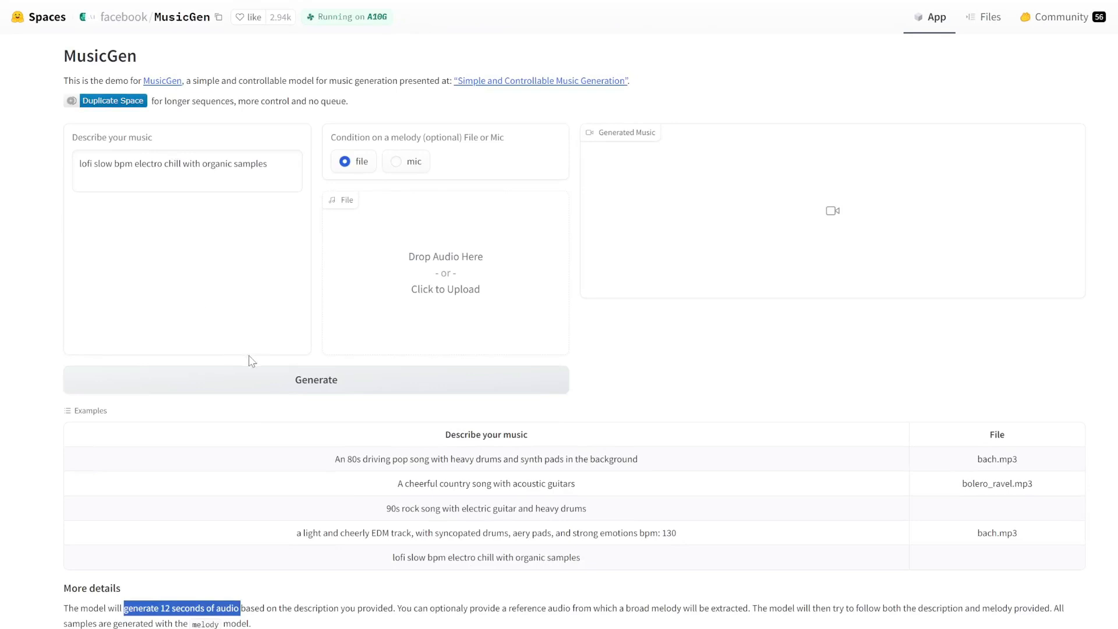
# Generate the 15-second lofi clip and play it.
pyautogui.click(271, 382)
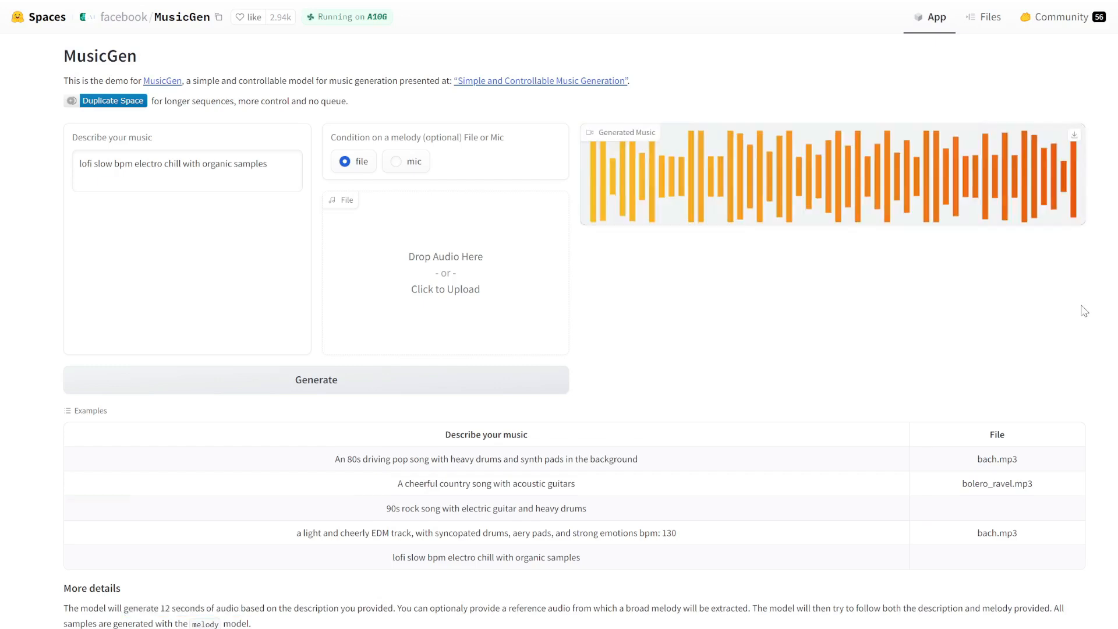
pyautogui.moveTo(600, 154)
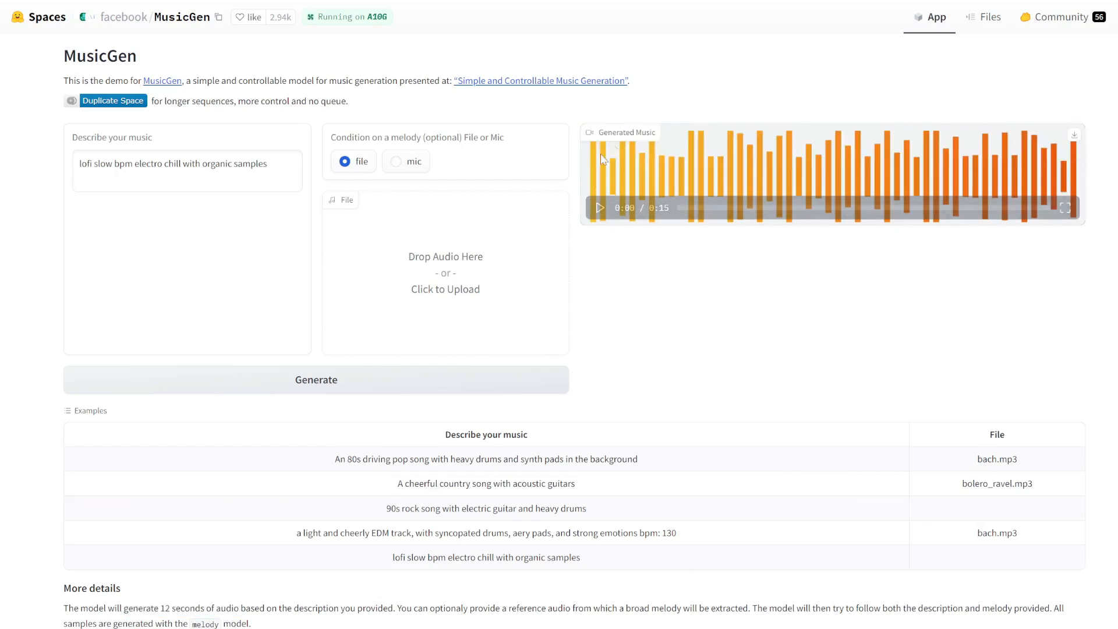
pyautogui.click(600, 208)
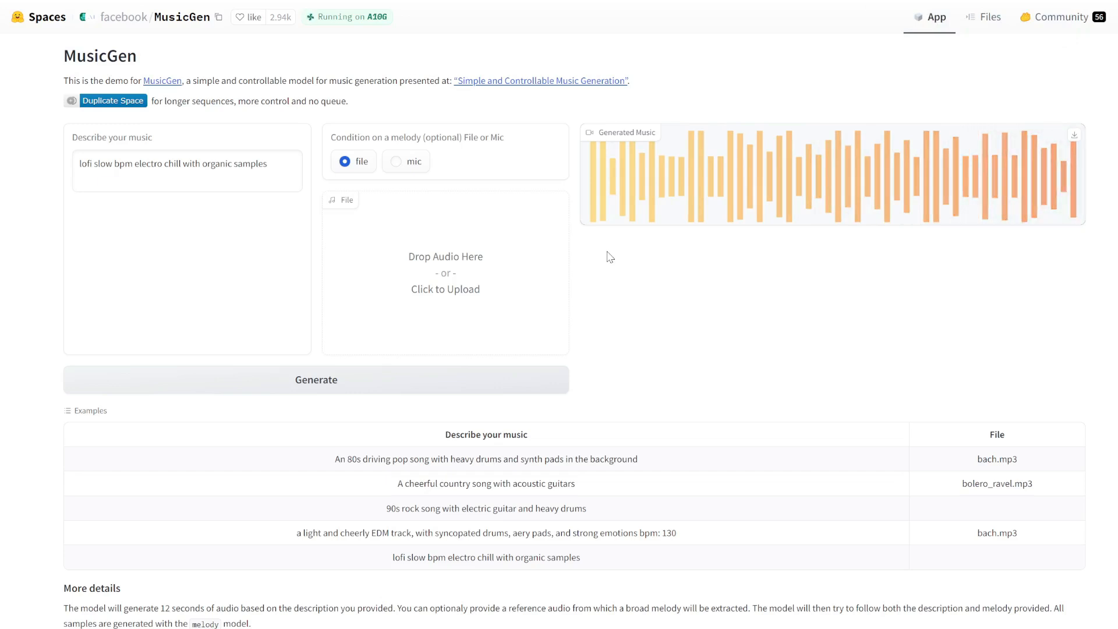
# Load the '90s rock song with electric guitar and heavy drums' example, generate it, and play the clip.
pyautogui.doubleClick(85, 164)
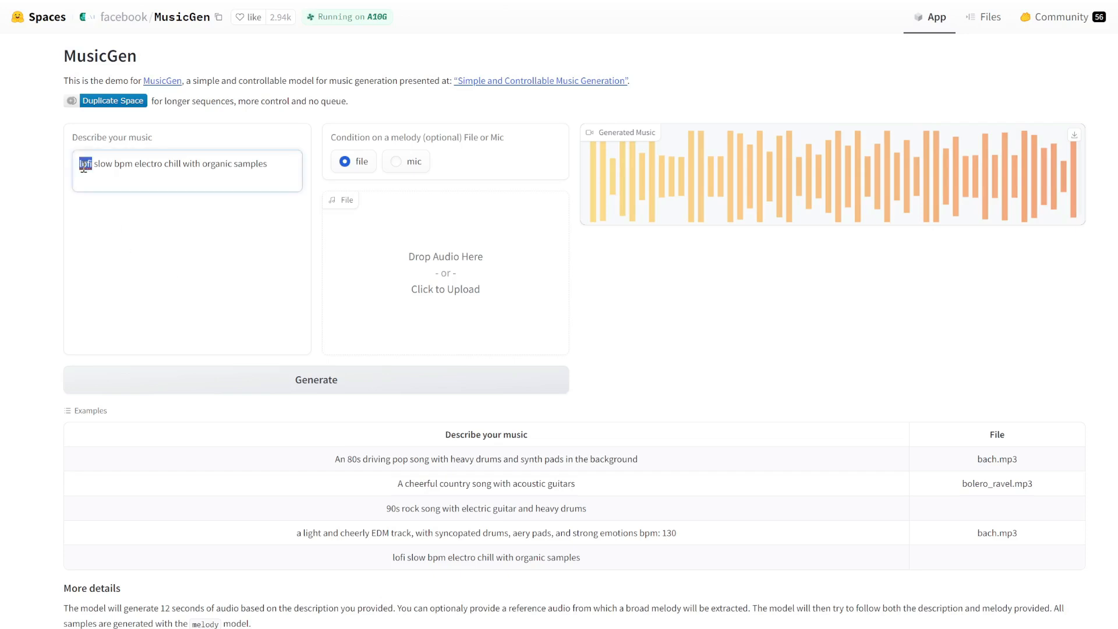
pyautogui.doubleClick(173, 164)
pyautogui.moveTo(587, 510); pyautogui.dragTo(387, 515)
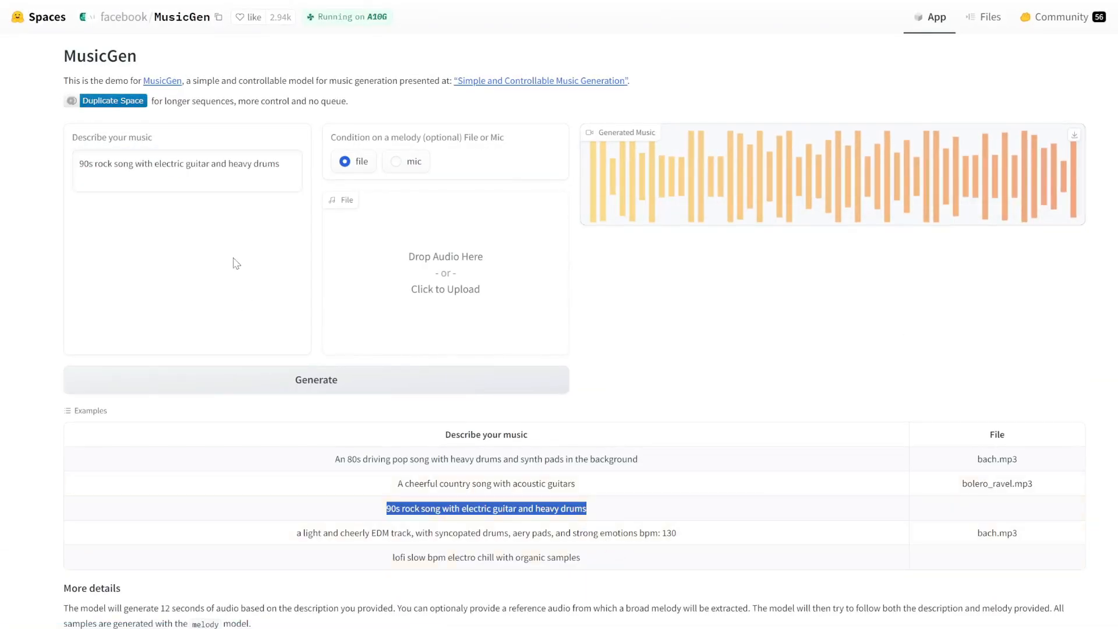
pyautogui.click(109, 169)
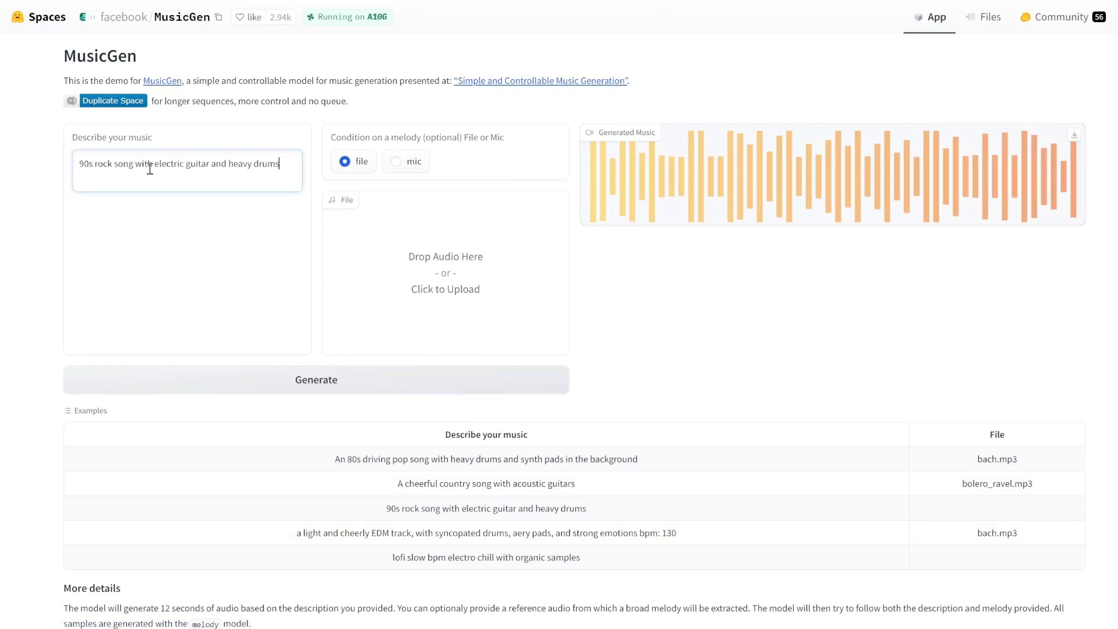
pyautogui.click(301, 384)
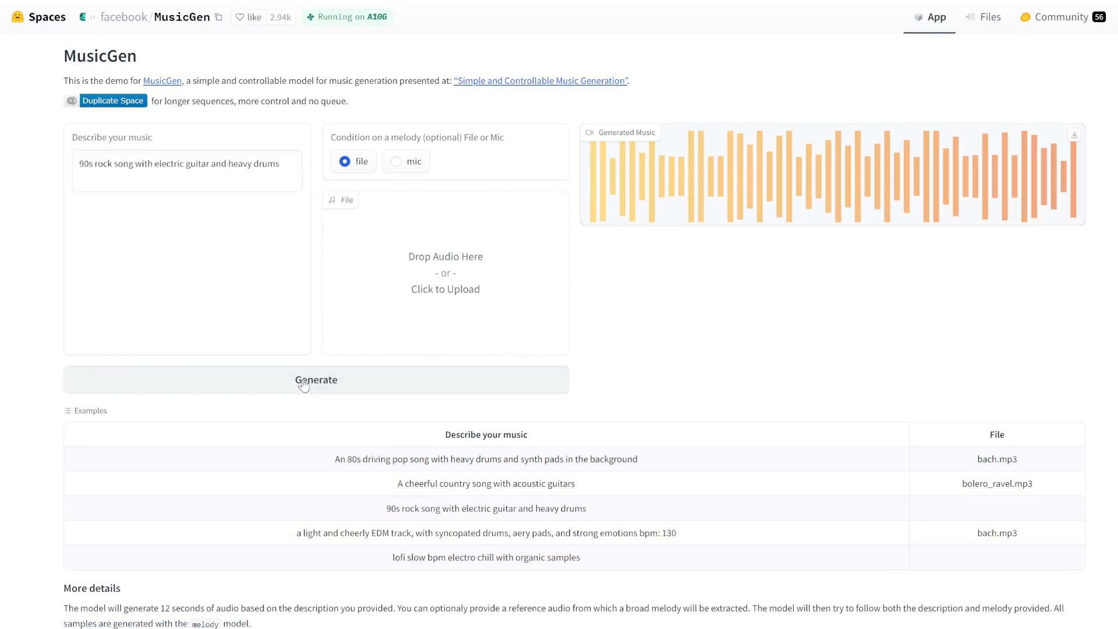
pyautogui.scroll(-2, 682, 257)
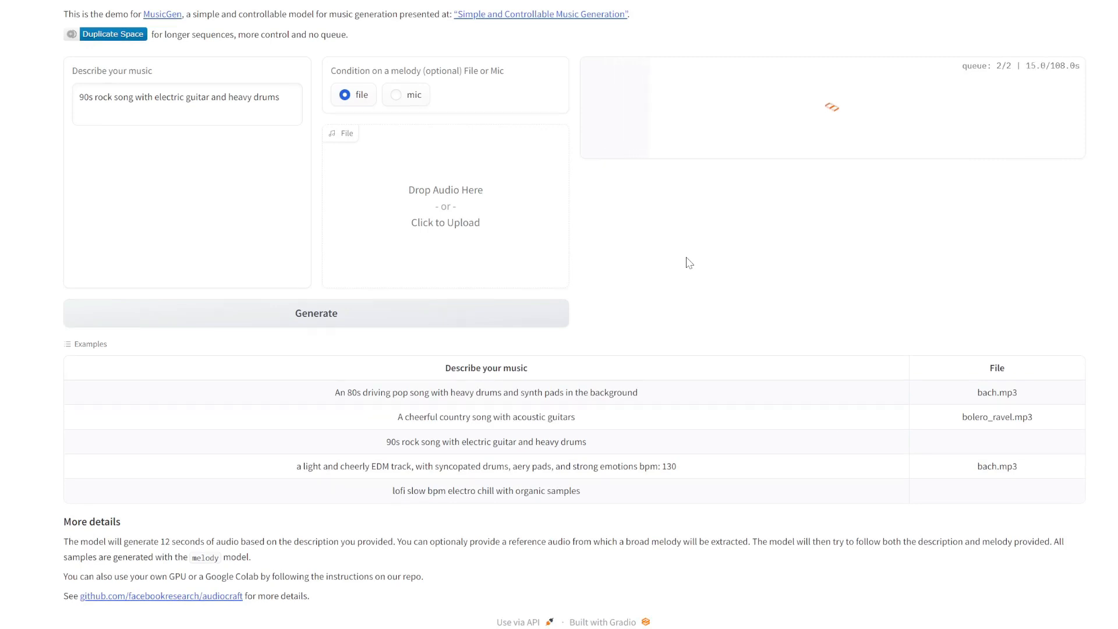
pyautogui.scroll(2, 688, 262)
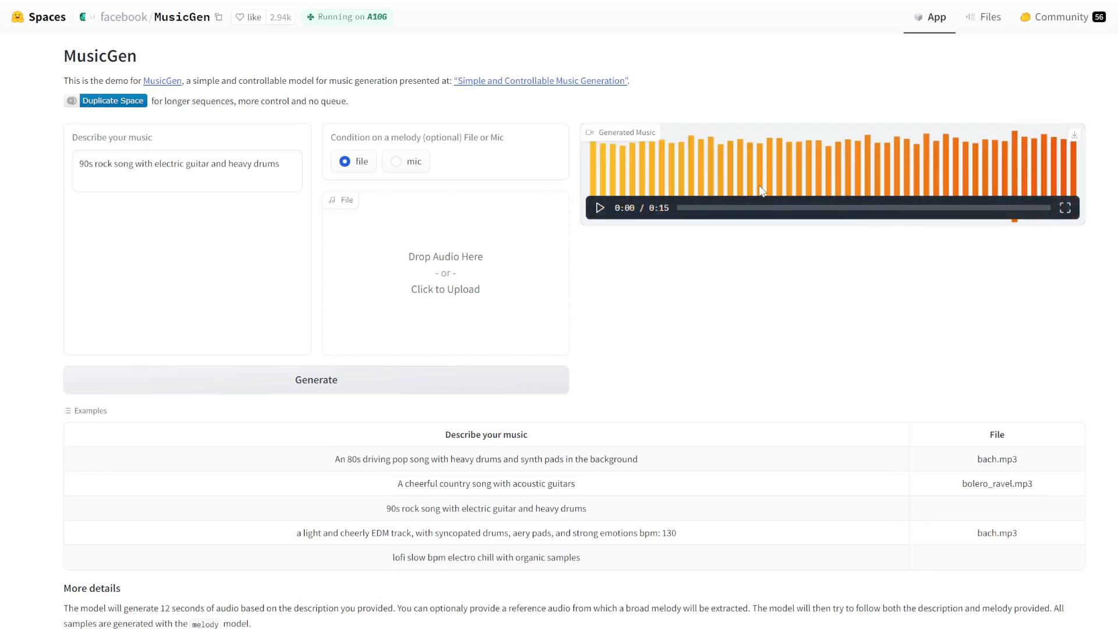
pyautogui.click(599, 210)
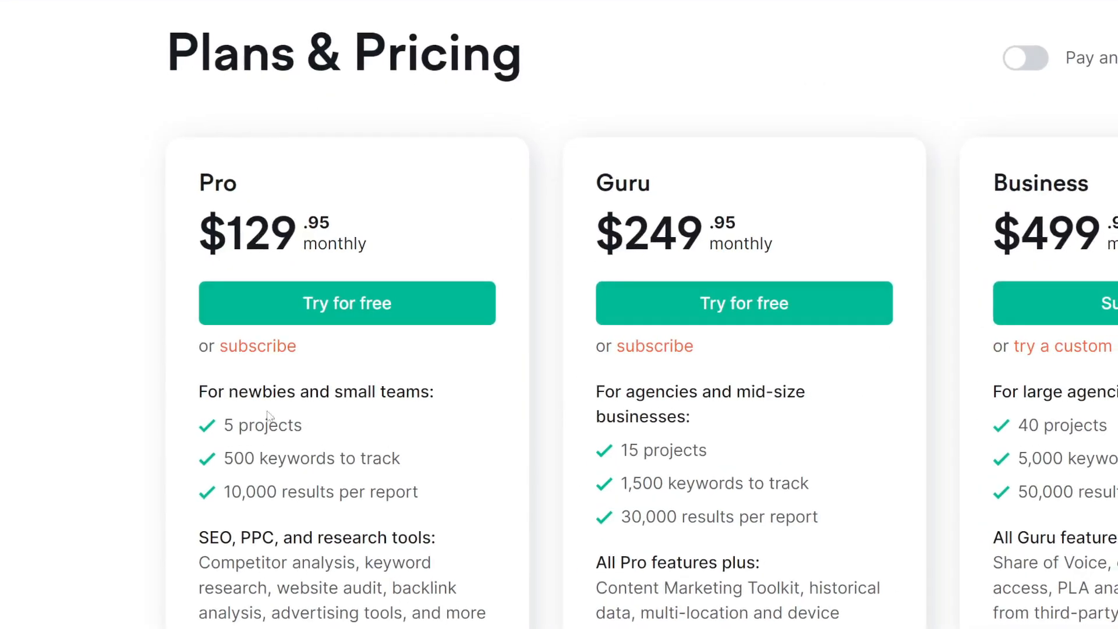
# Highlight the Pro plan's '500 keywords to track' limit on the Semrush pricing page.
pyautogui.moveTo(225, 460); pyautogui.dragTo(426, 463)
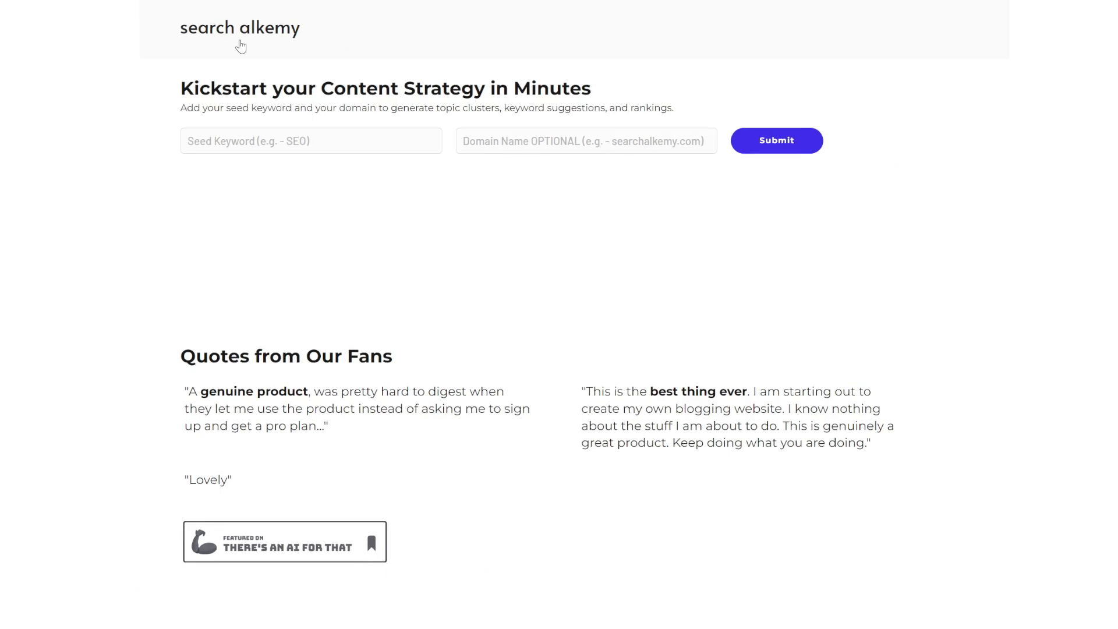
# Run research for 'standing desk' and review its 5 topics, 10 sub-topics and 95 keywords.
pyautogui.click(242, 140)
pyautogui.write('standing desk')
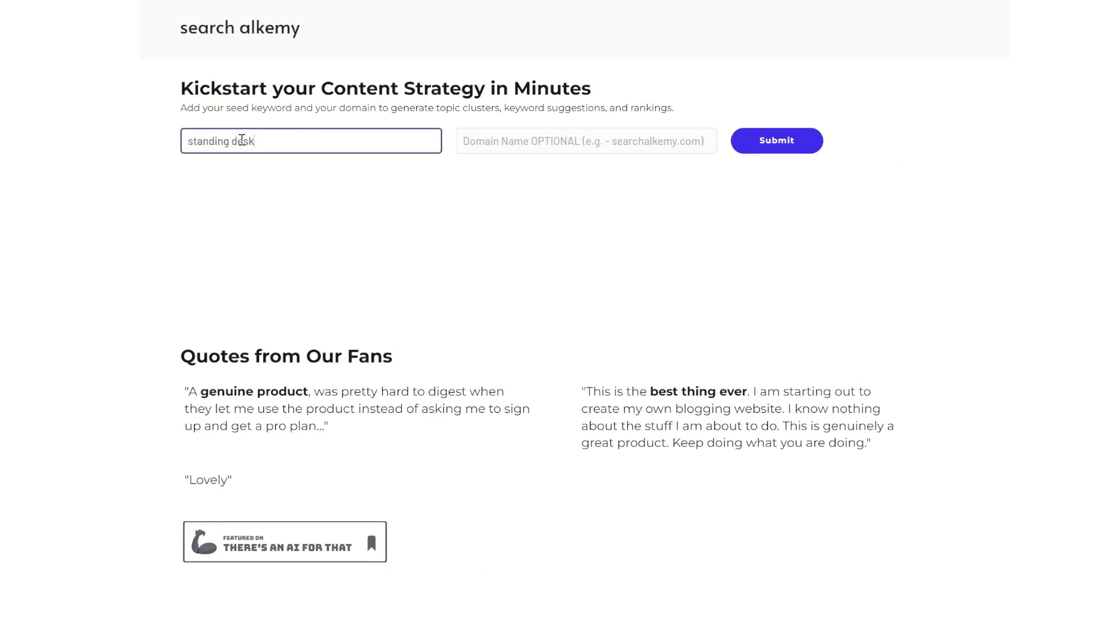
pyautogui.click(760, 149)
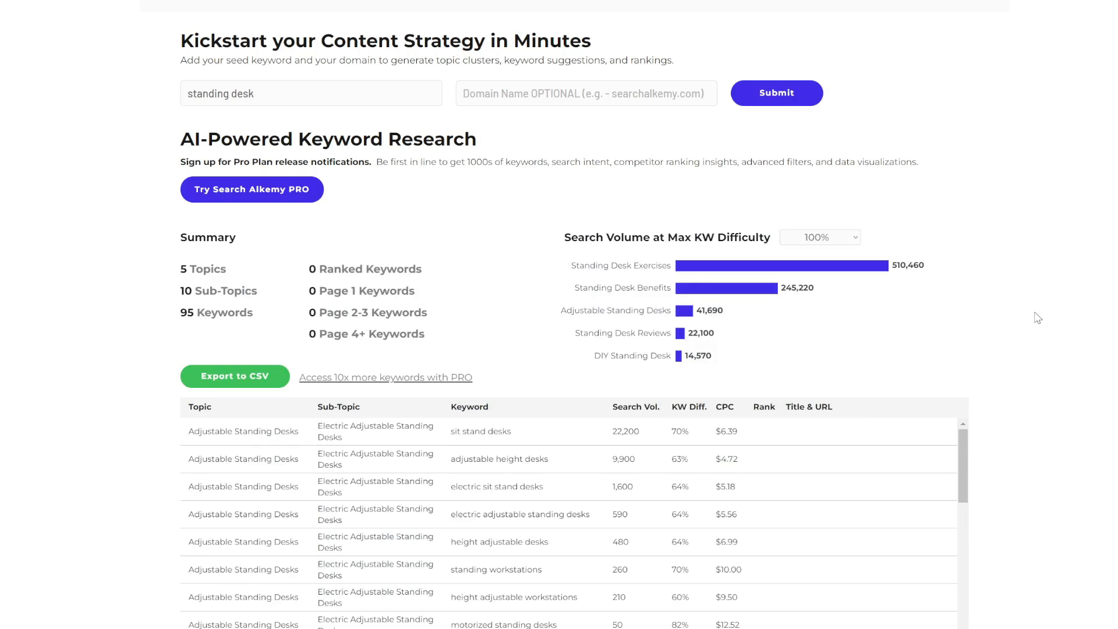
pyautogui.scroll(-4, 1039, 318)
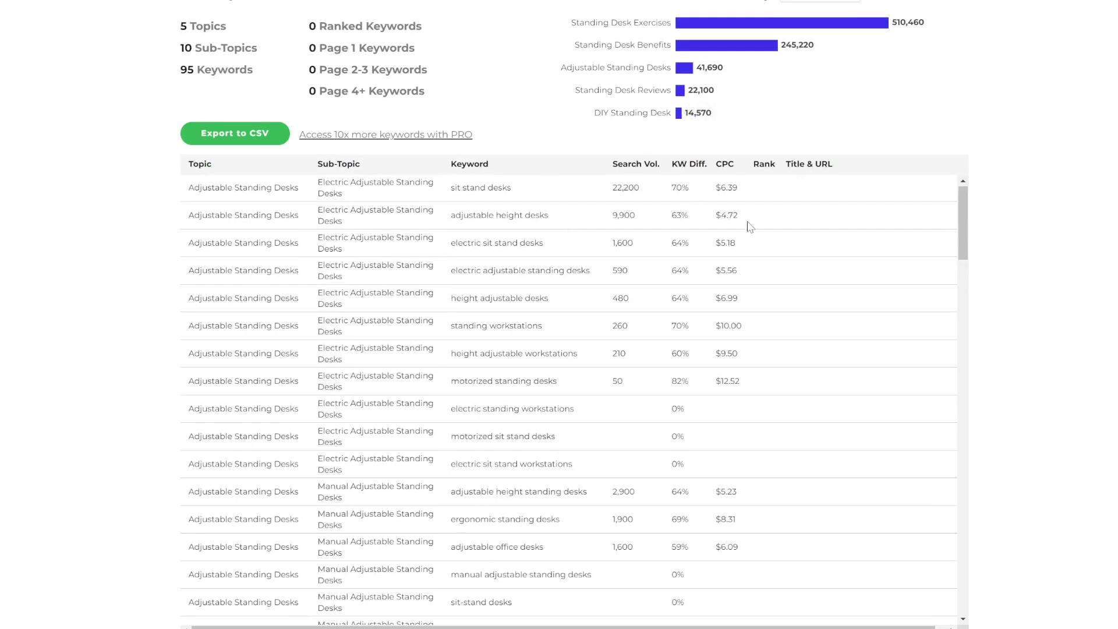
pyautogui.scroll(-12, 723, 503)
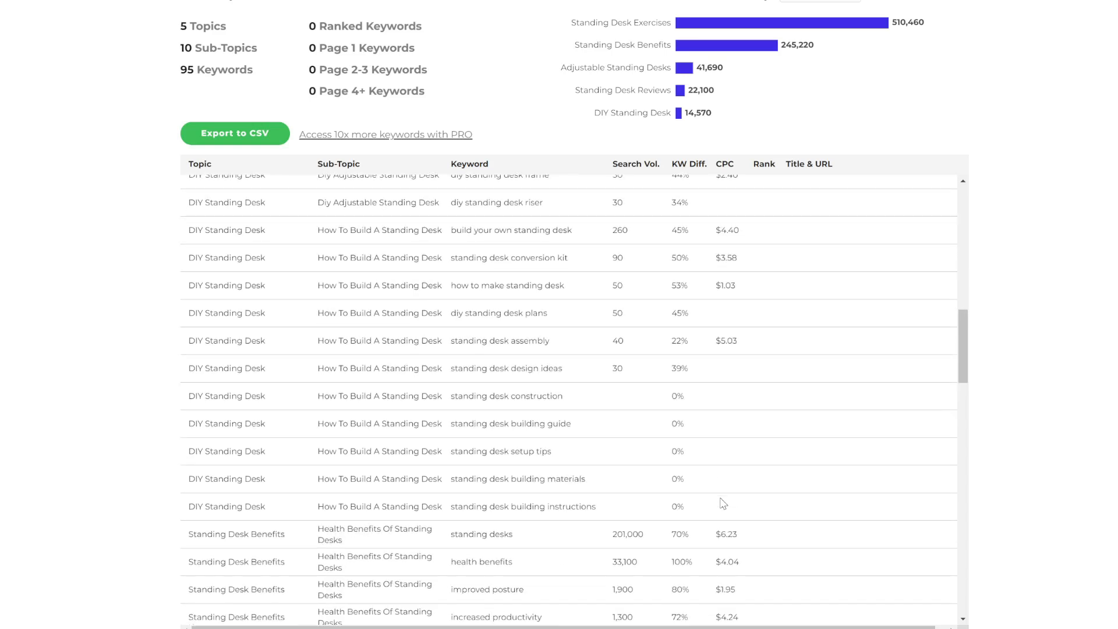
pyautogui.scroll(-3, 723, 503)
pyautogui.scroll(-12, 723, 501)
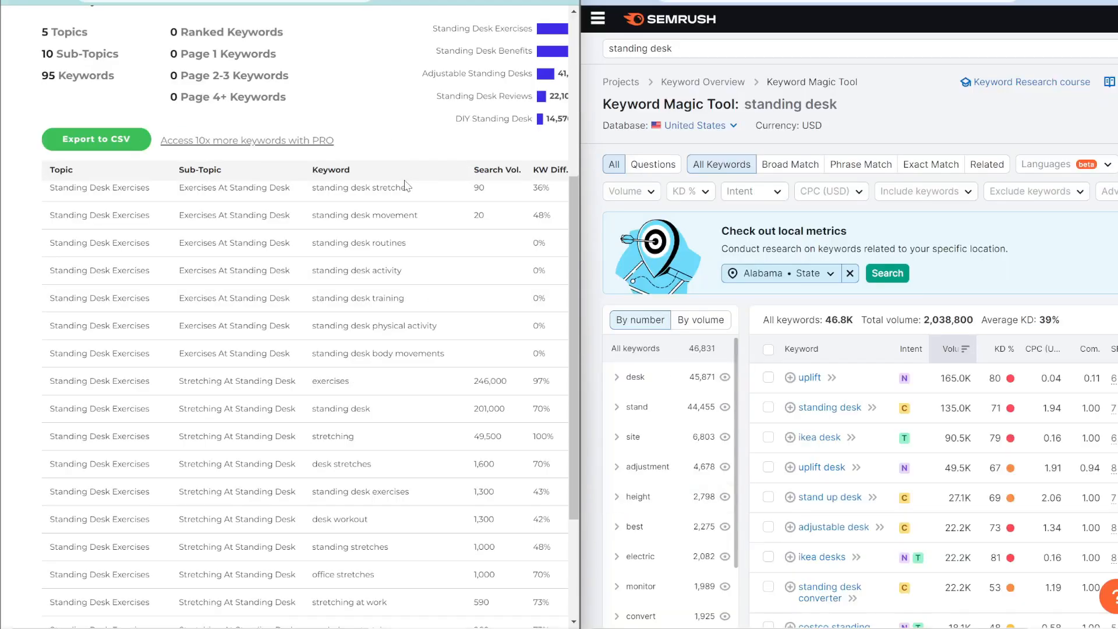
pyautogui.scroll(5, 408, 185)
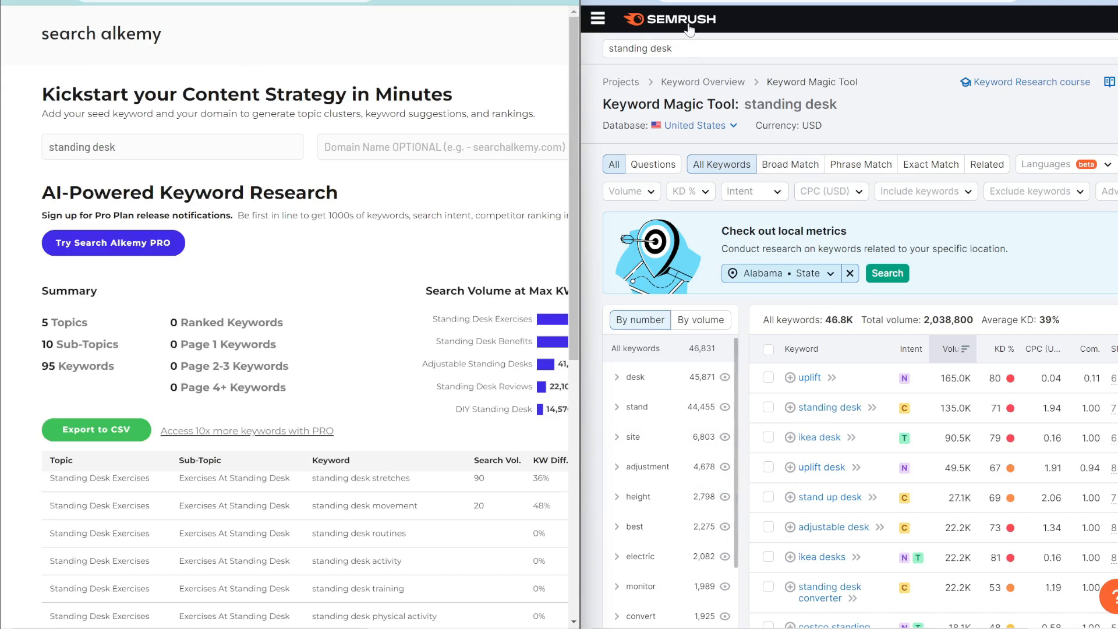
pyautogui.click(610, 51)
pyautogui.click(978, 289)
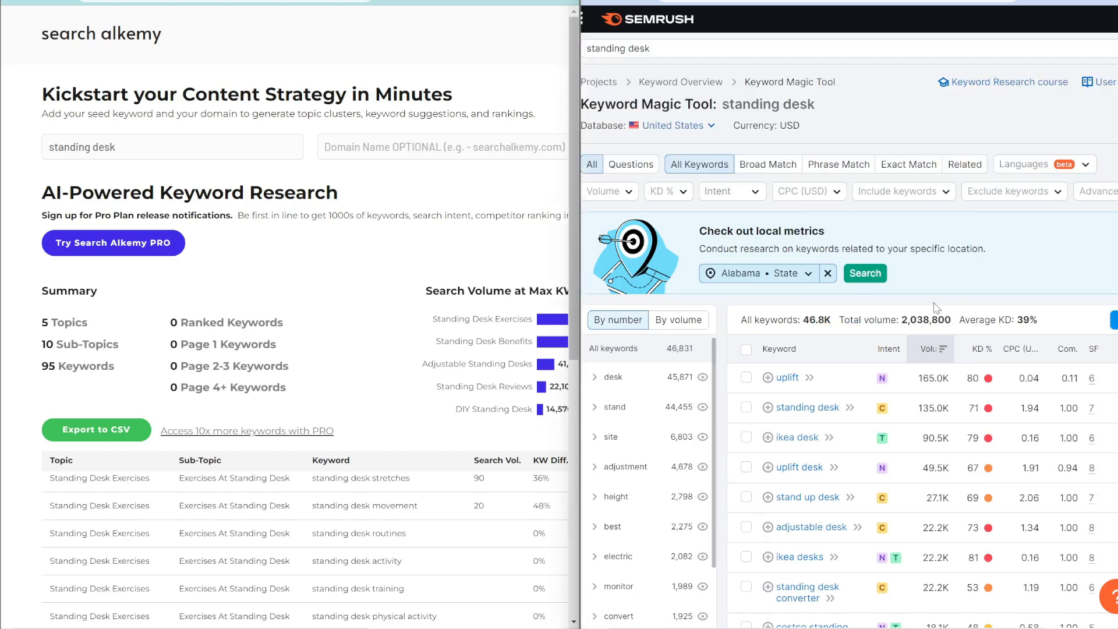
pyautogui.scroll(-3, 927, 354)
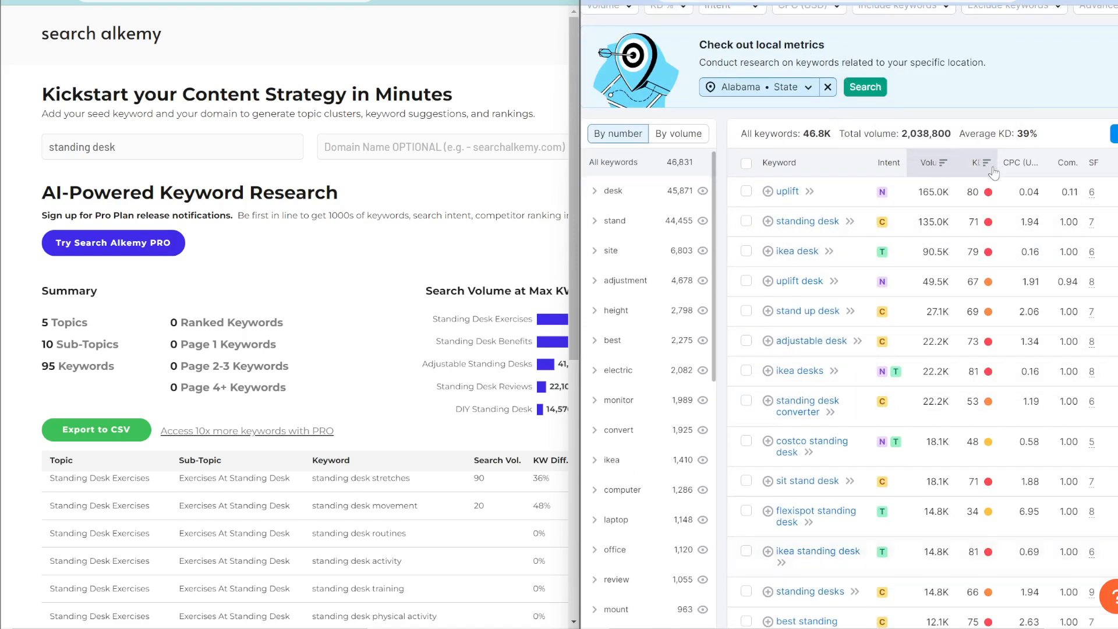
pyautogui.scroll(-10, 1025, 466)
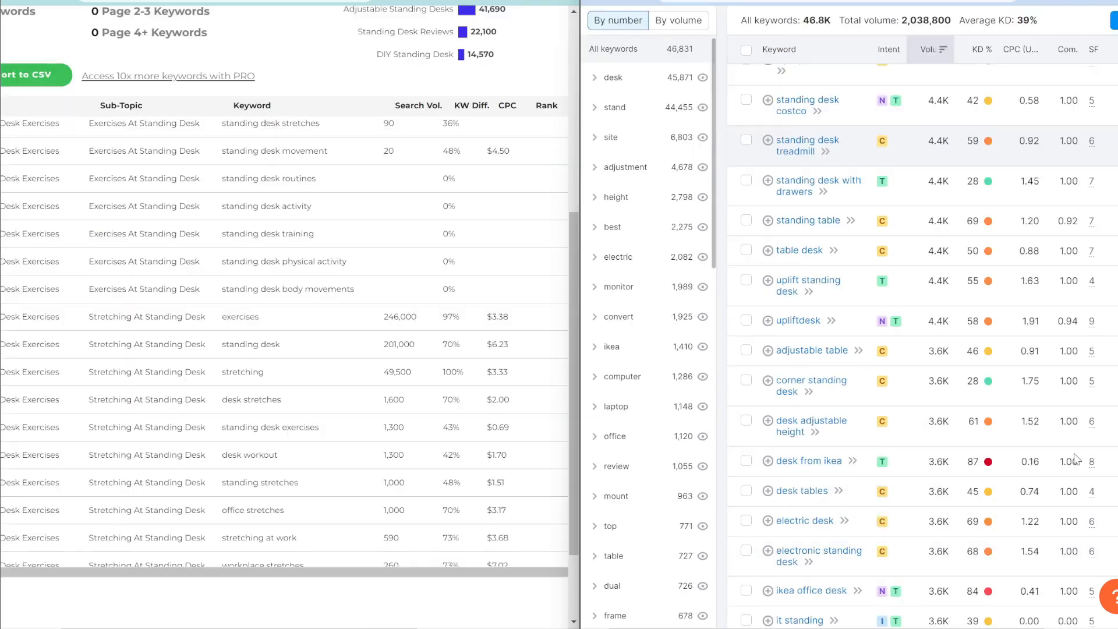
pyautogui.scroll(-5, 1075, 459)
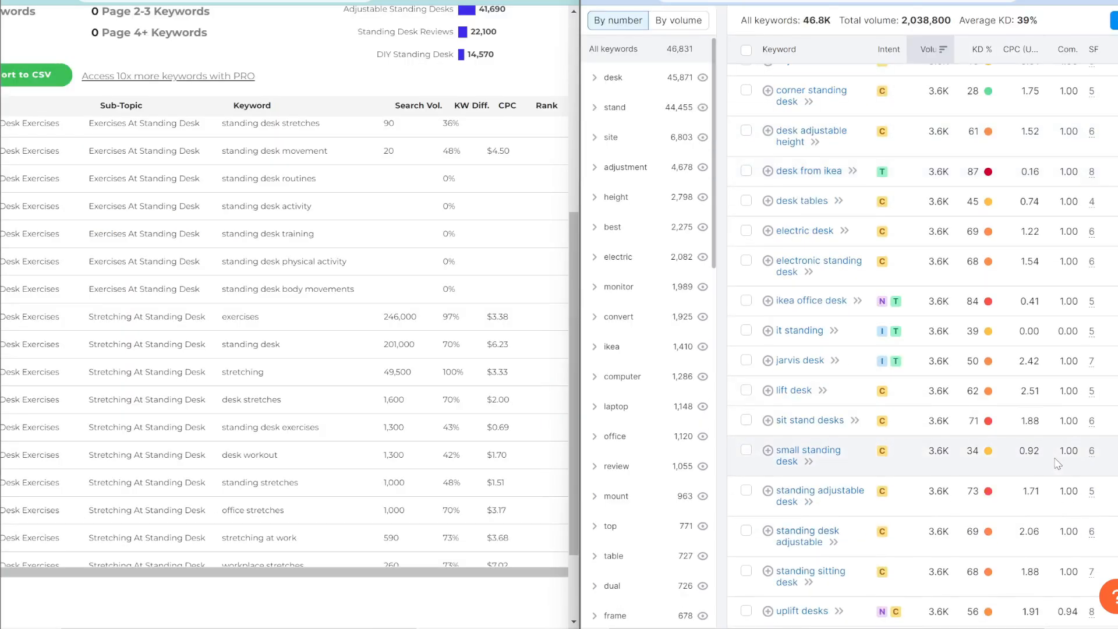
pyautogui.scroll(-5, 1059, 463)
pyautogui.scroll(-5, 1058, 463)
pyautogui.scroll(15, 1058, 463)
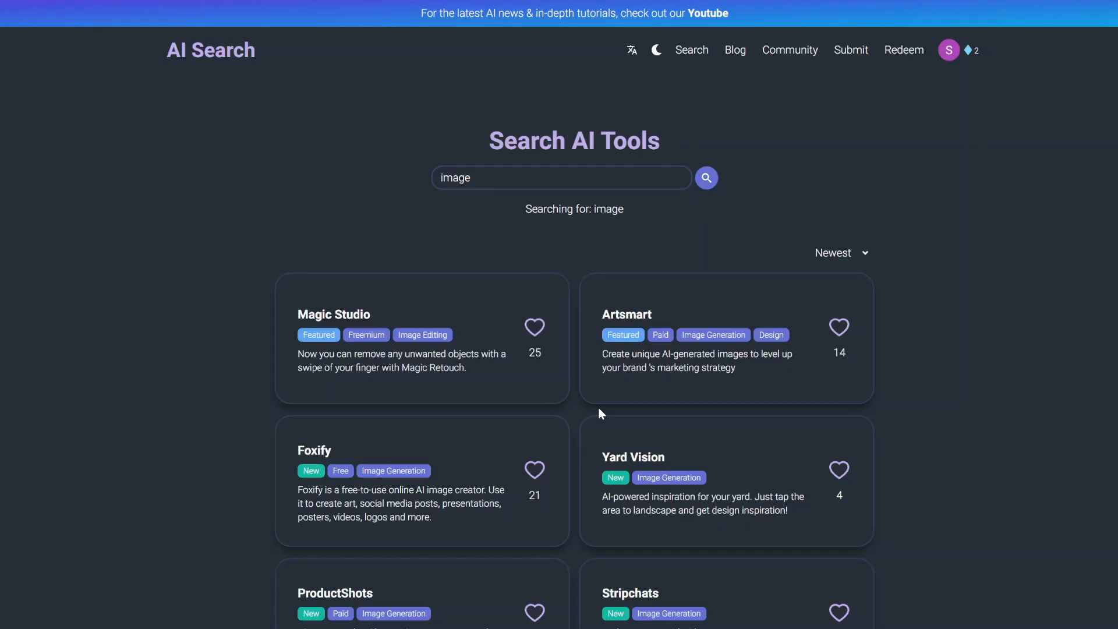
# Page forward twice through the AI tool listings to reach page 5.
pyautogui.scroll(-10, 599, 408)
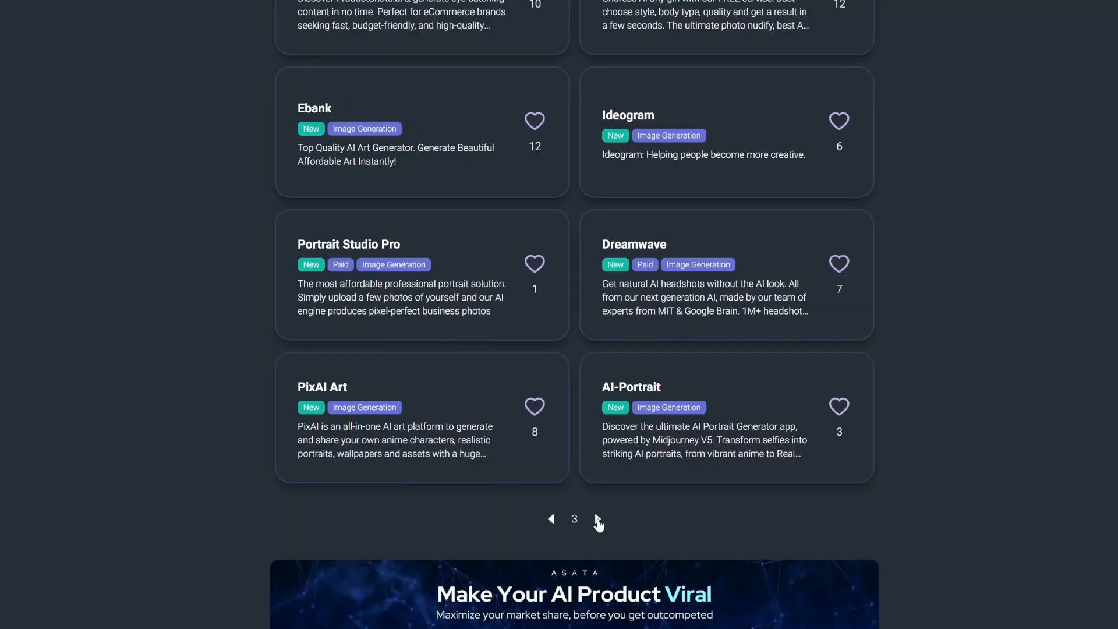
pyautogui.click(598, 519)
pyautogui.scroll(-10, 599, 521)
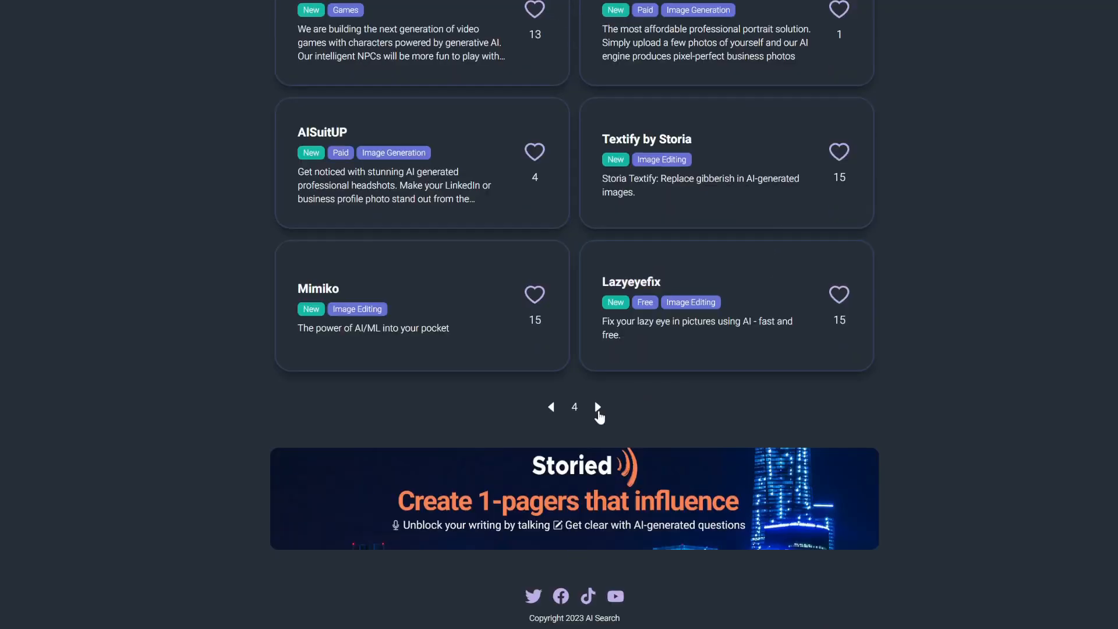
pyautogui.click(598, 408)
pyautogui.scroll(-10, 599, 408)
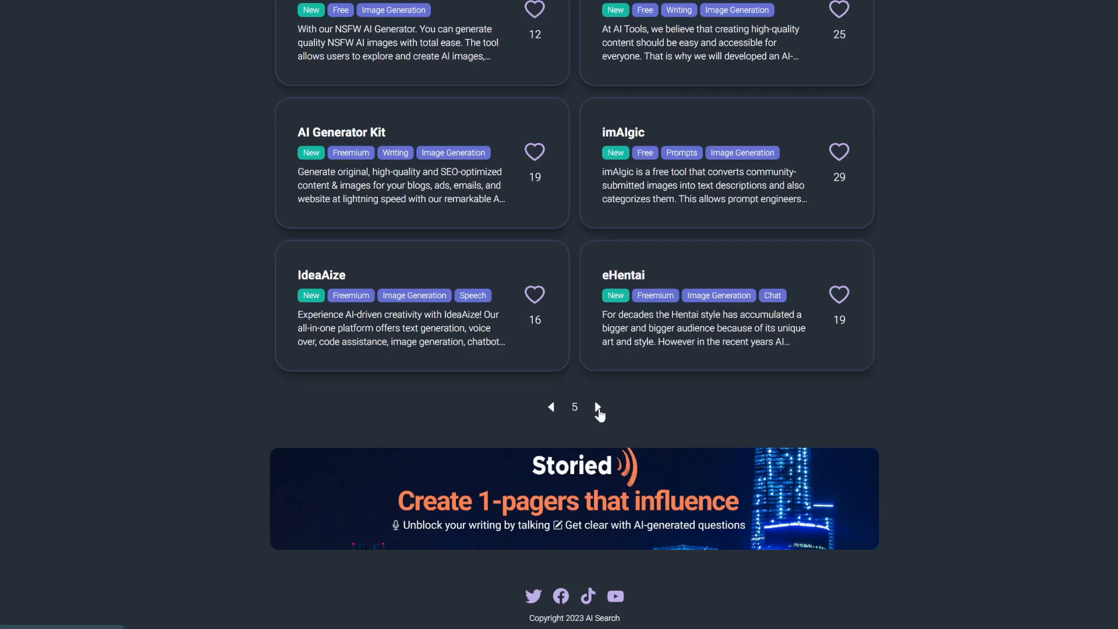